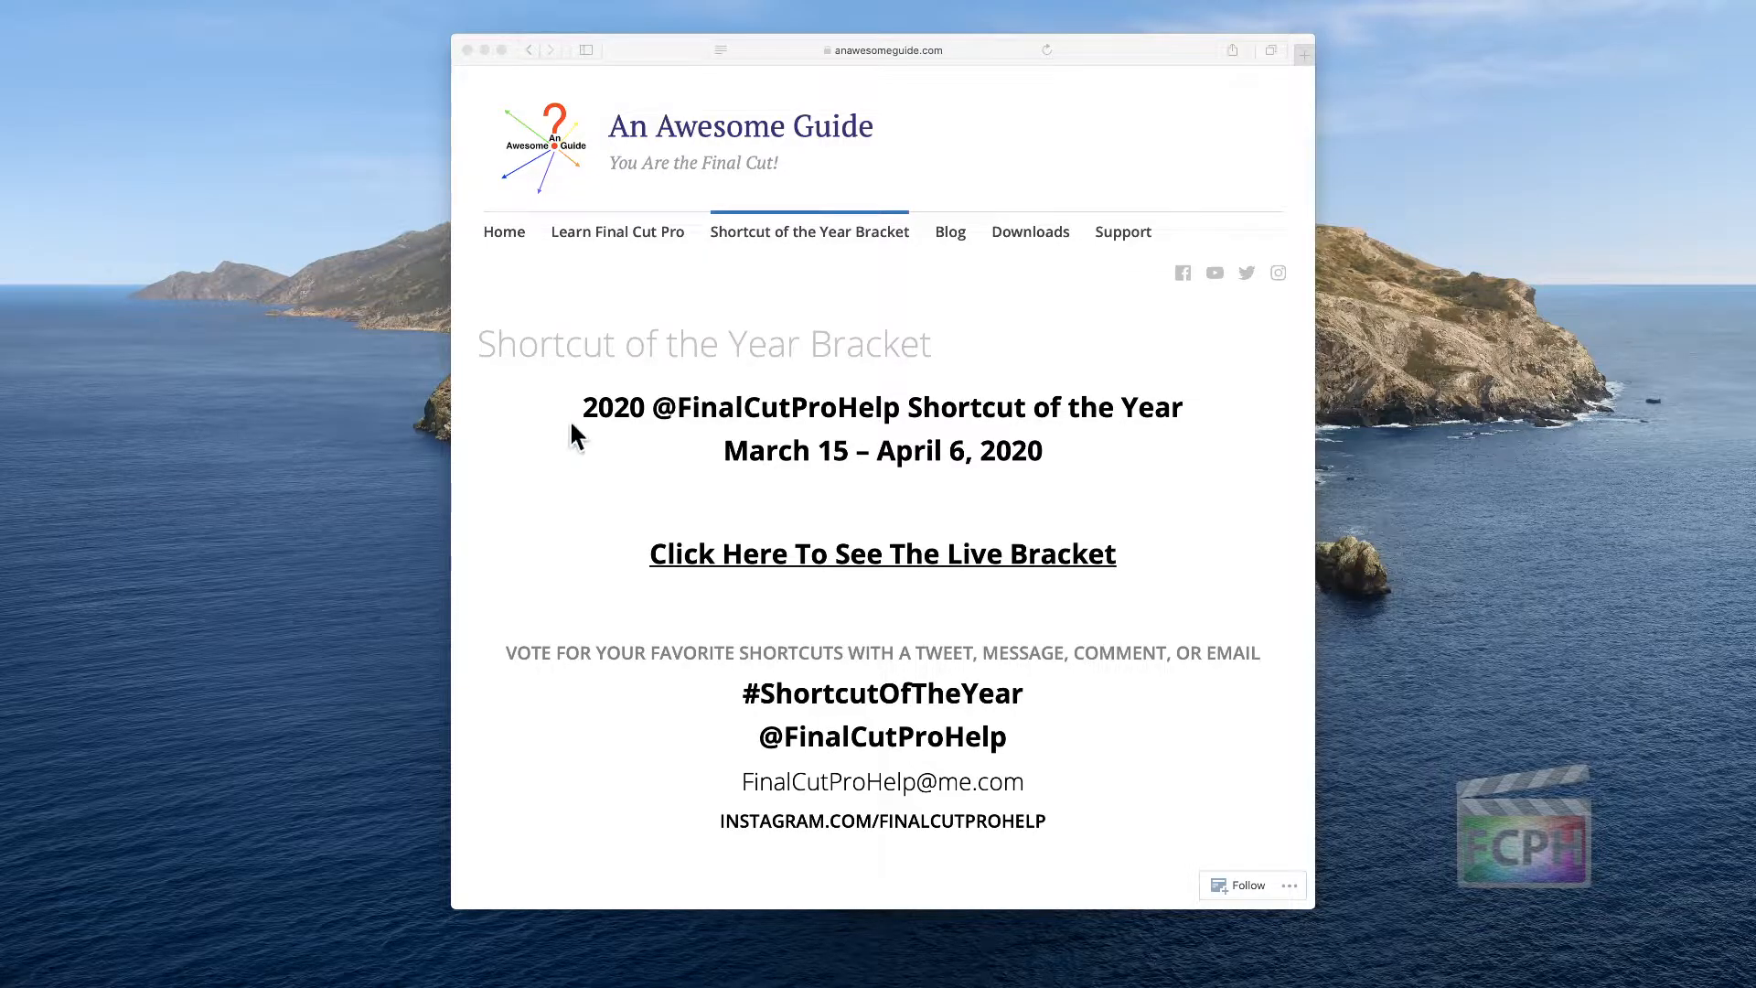
Open the live Shortcut of the Year bracket spreadsheet and zoom it to 200%
left_click(662, 49)
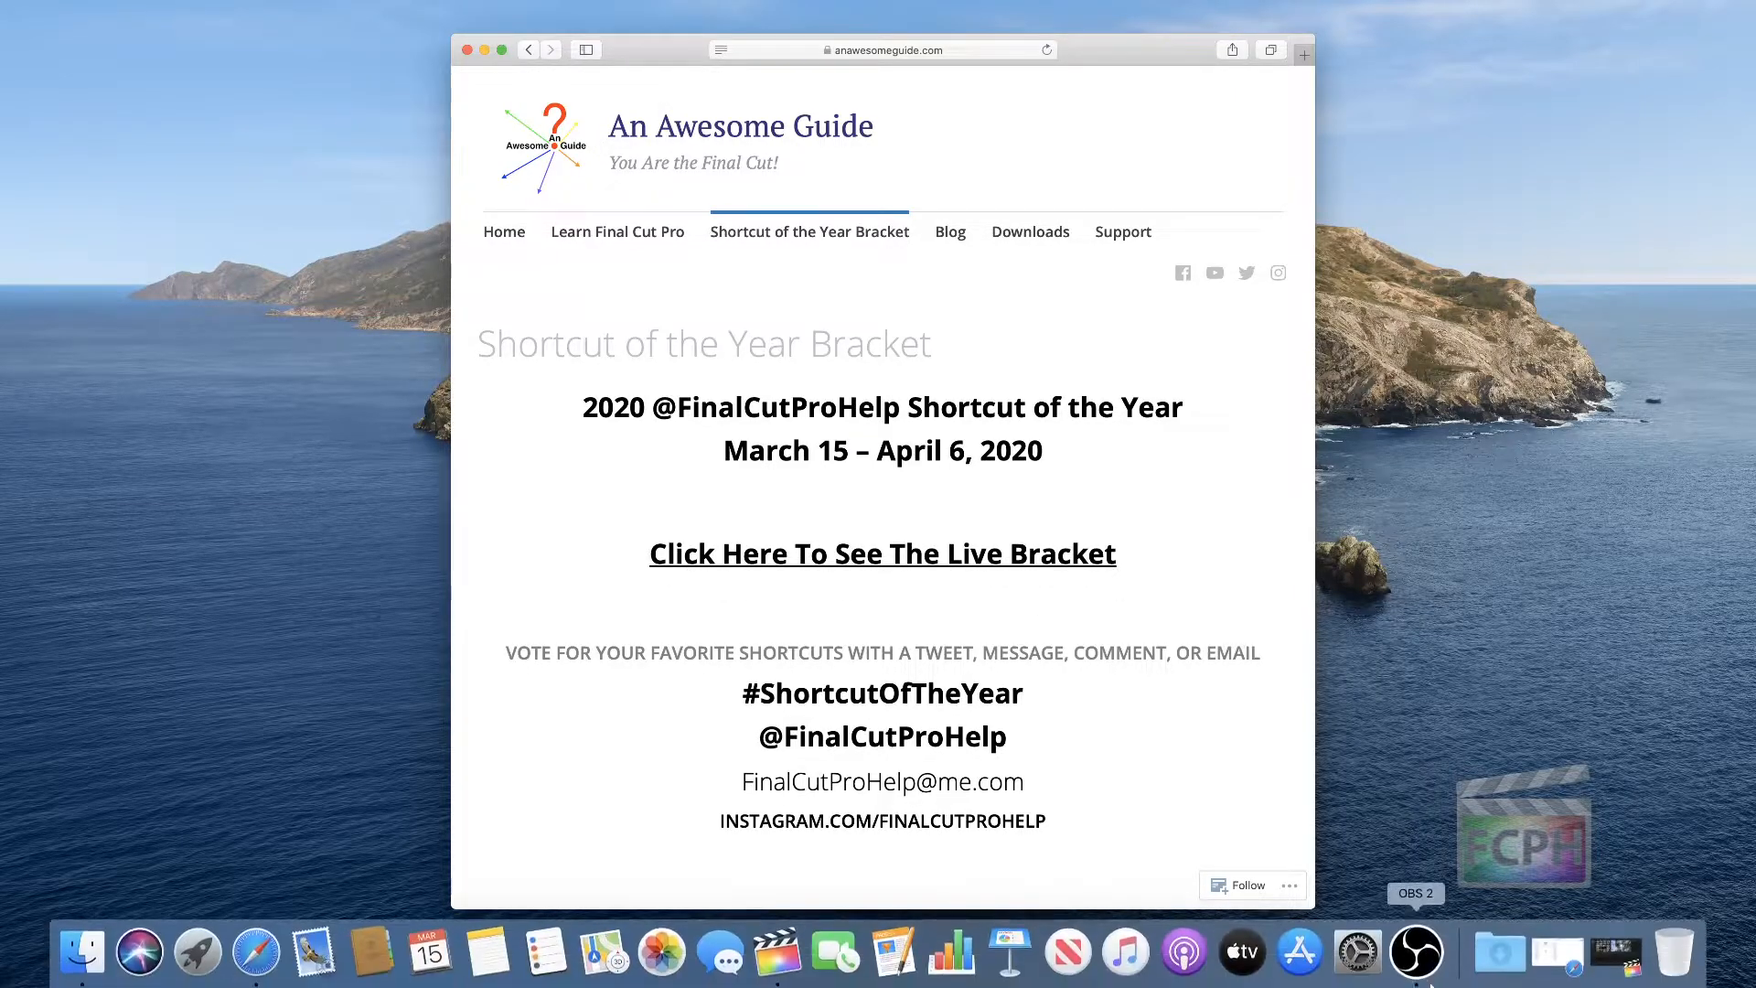
left_click(1596, 961)
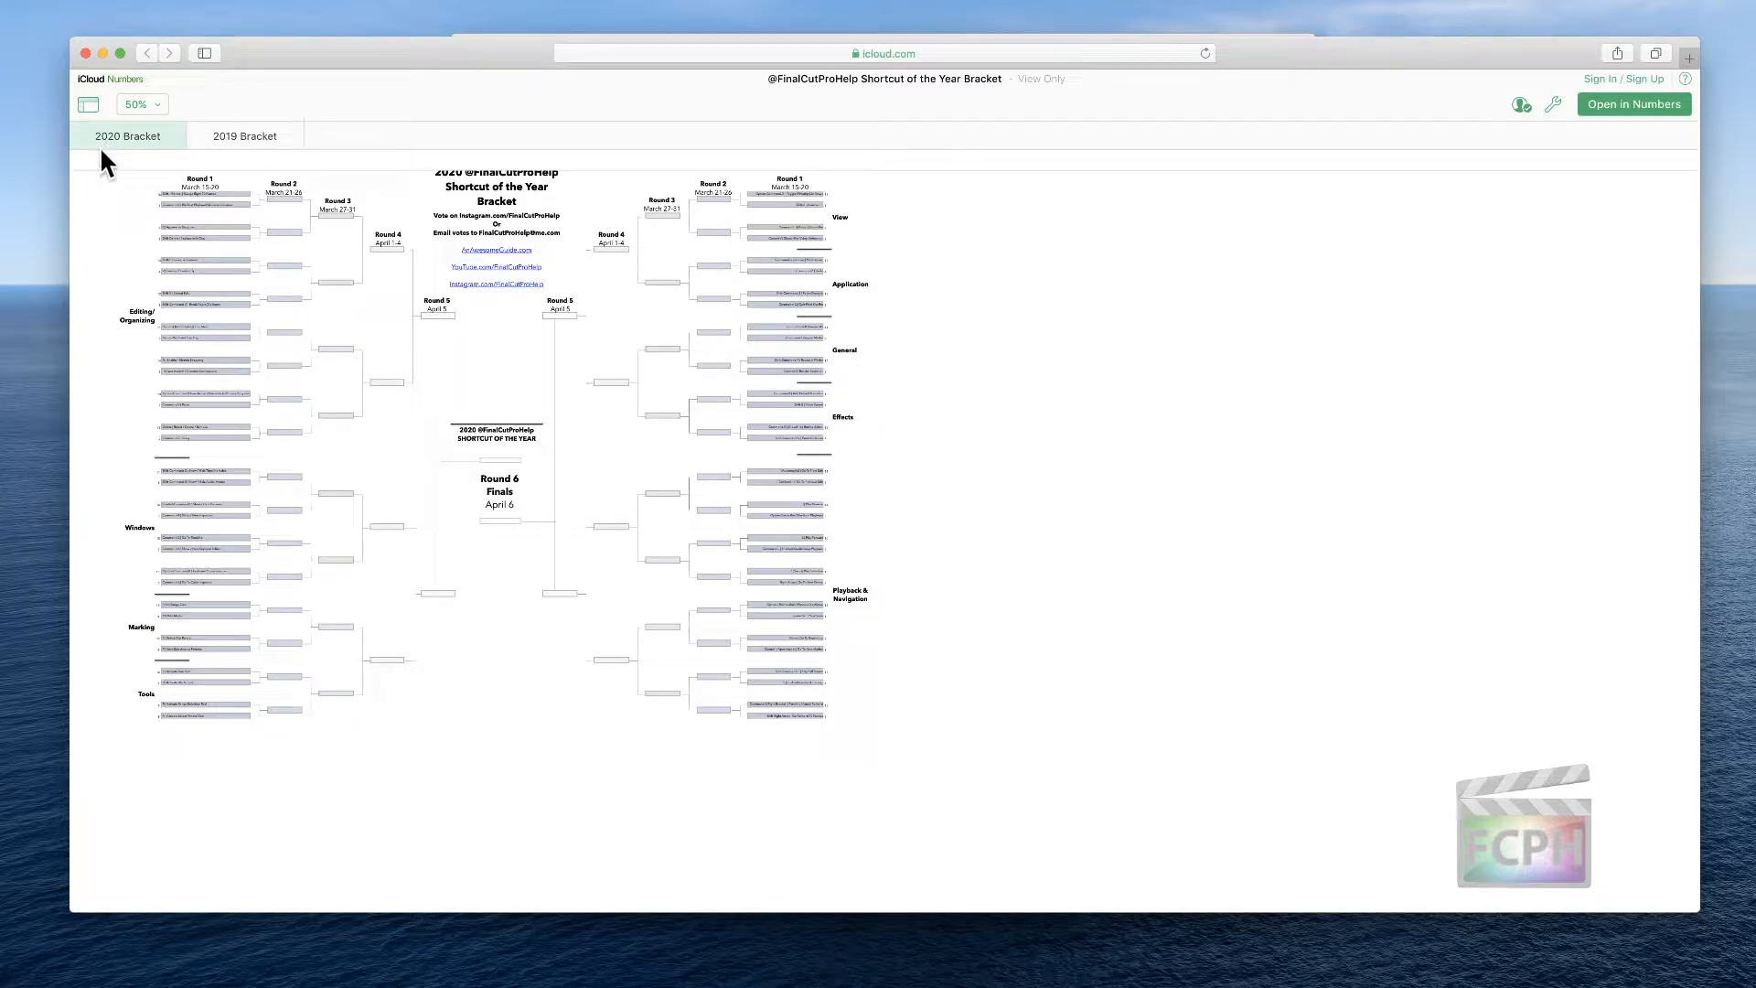
left_click(158, 107)
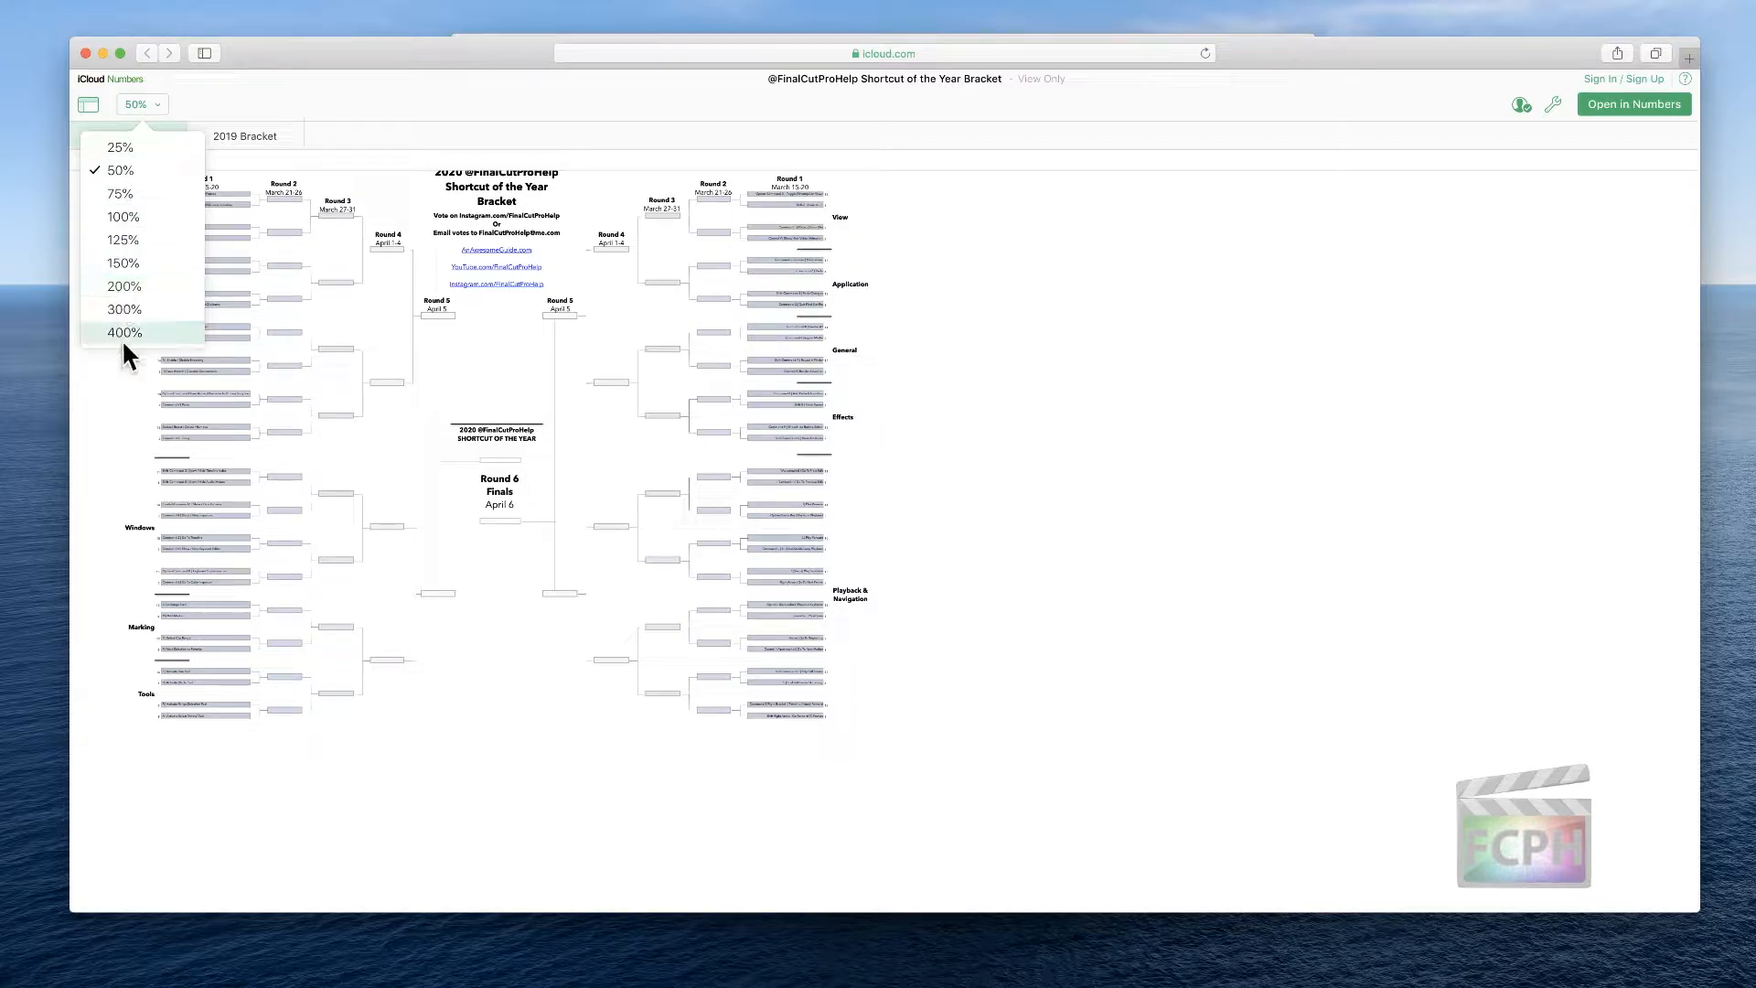
left_click(132, 280)
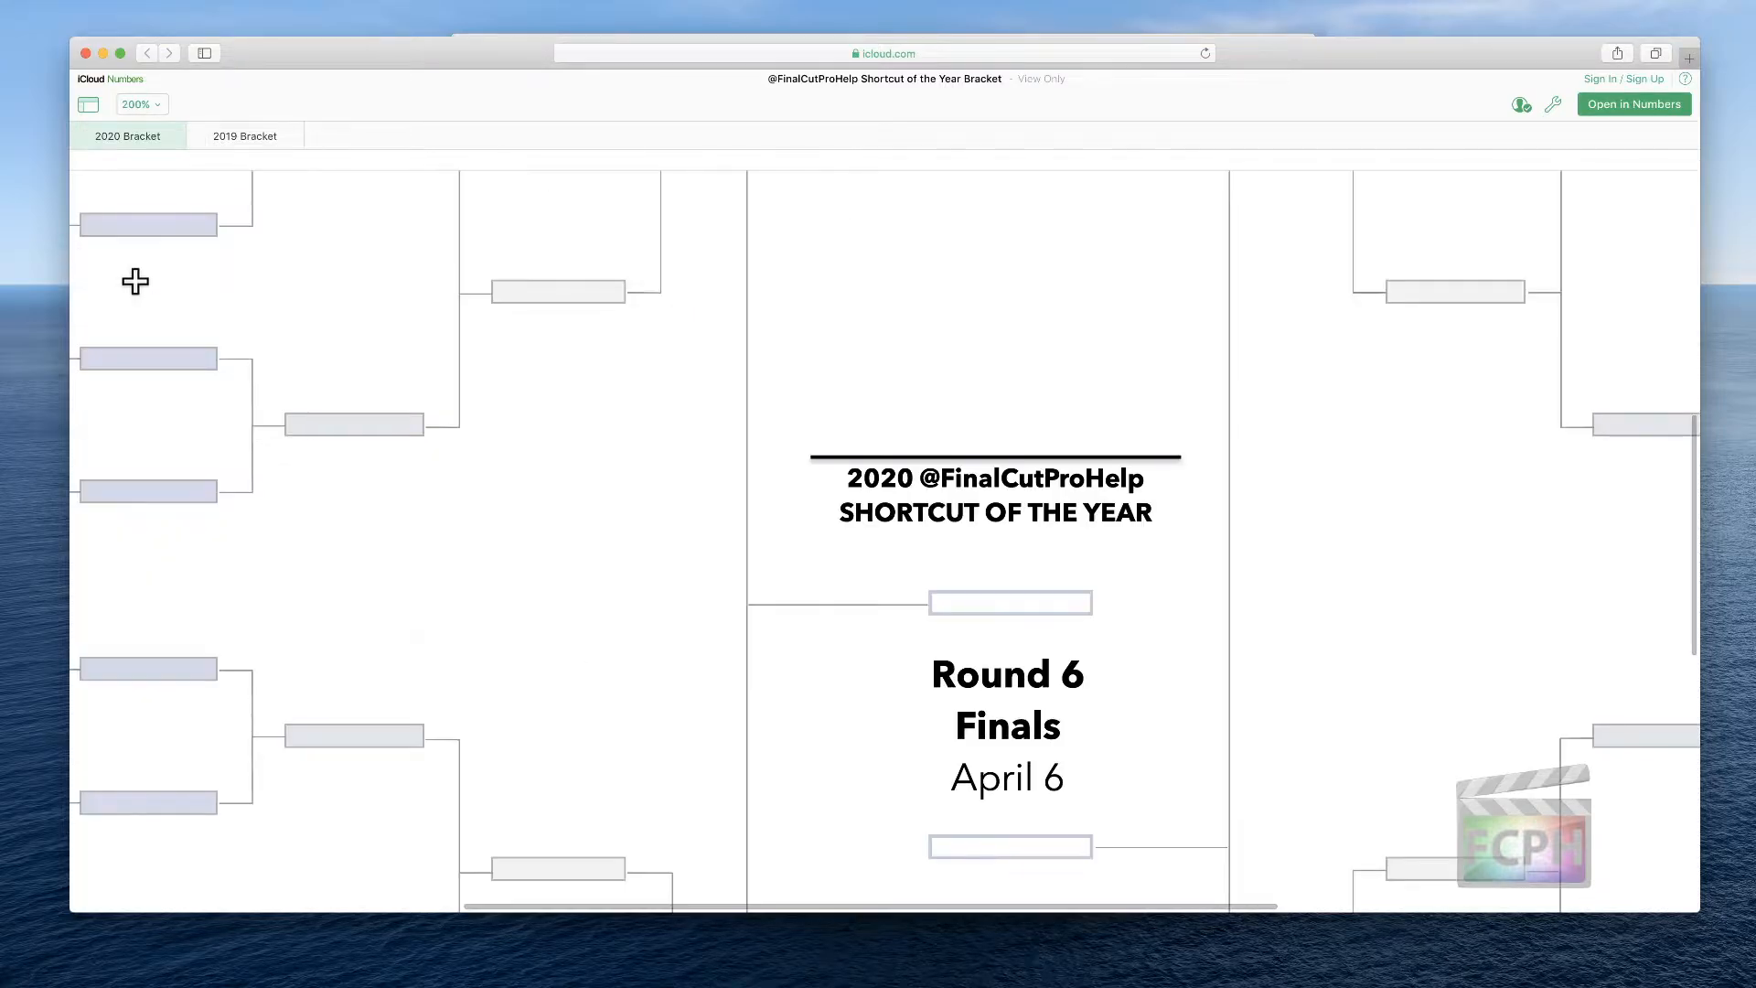
Examine the Round 1 Editing/Organizing shortcut matchups in the bracket
scroll(283, 337, "left", 10)
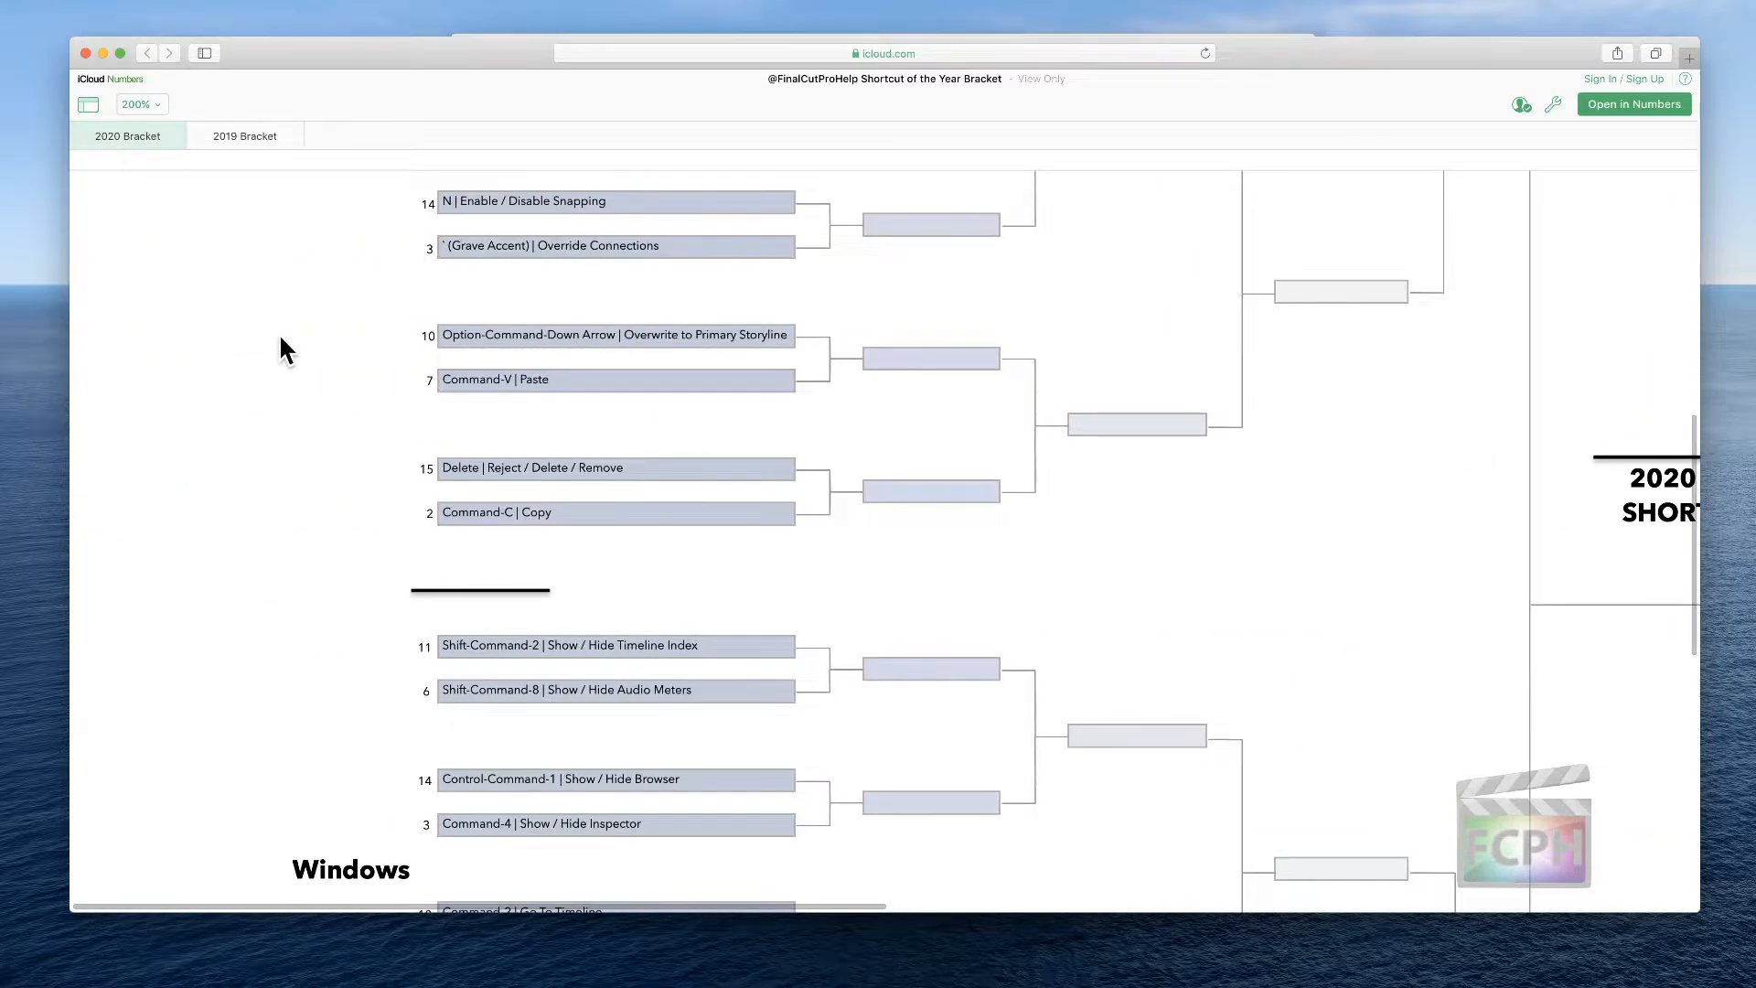
scroll(281, 339, "up", 10)
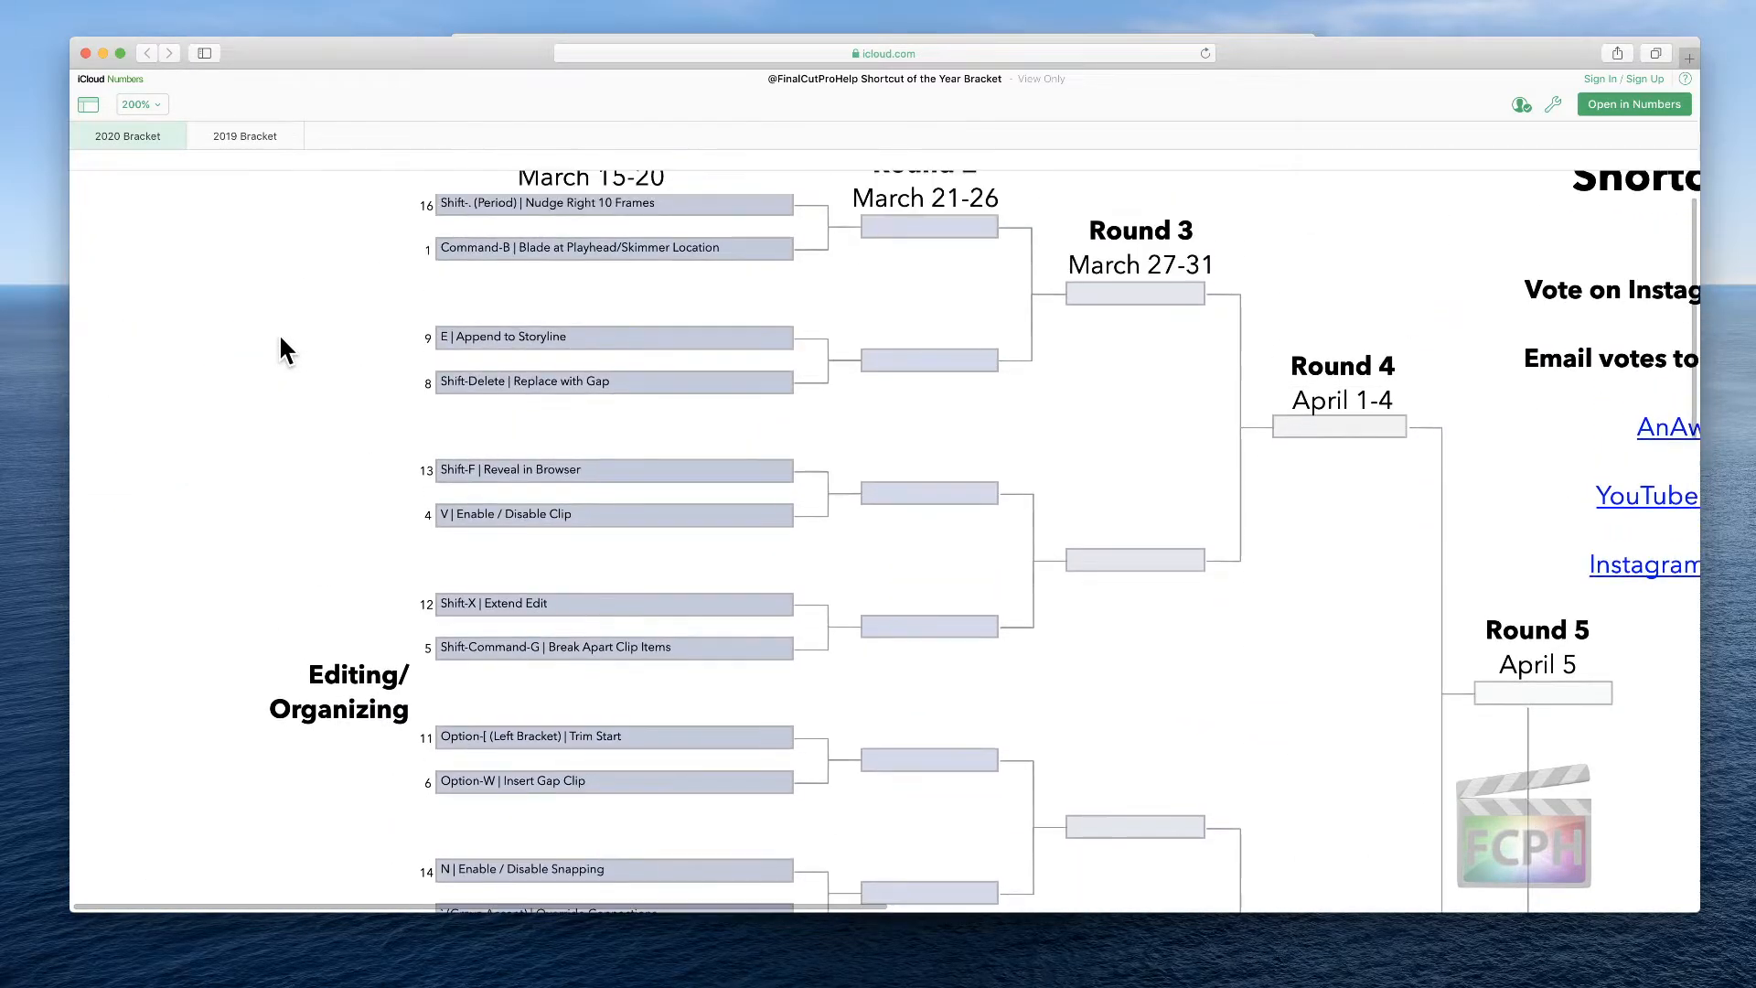
scroll(278, 333, "up", 2)
scroll(266, 332, "right", 2)
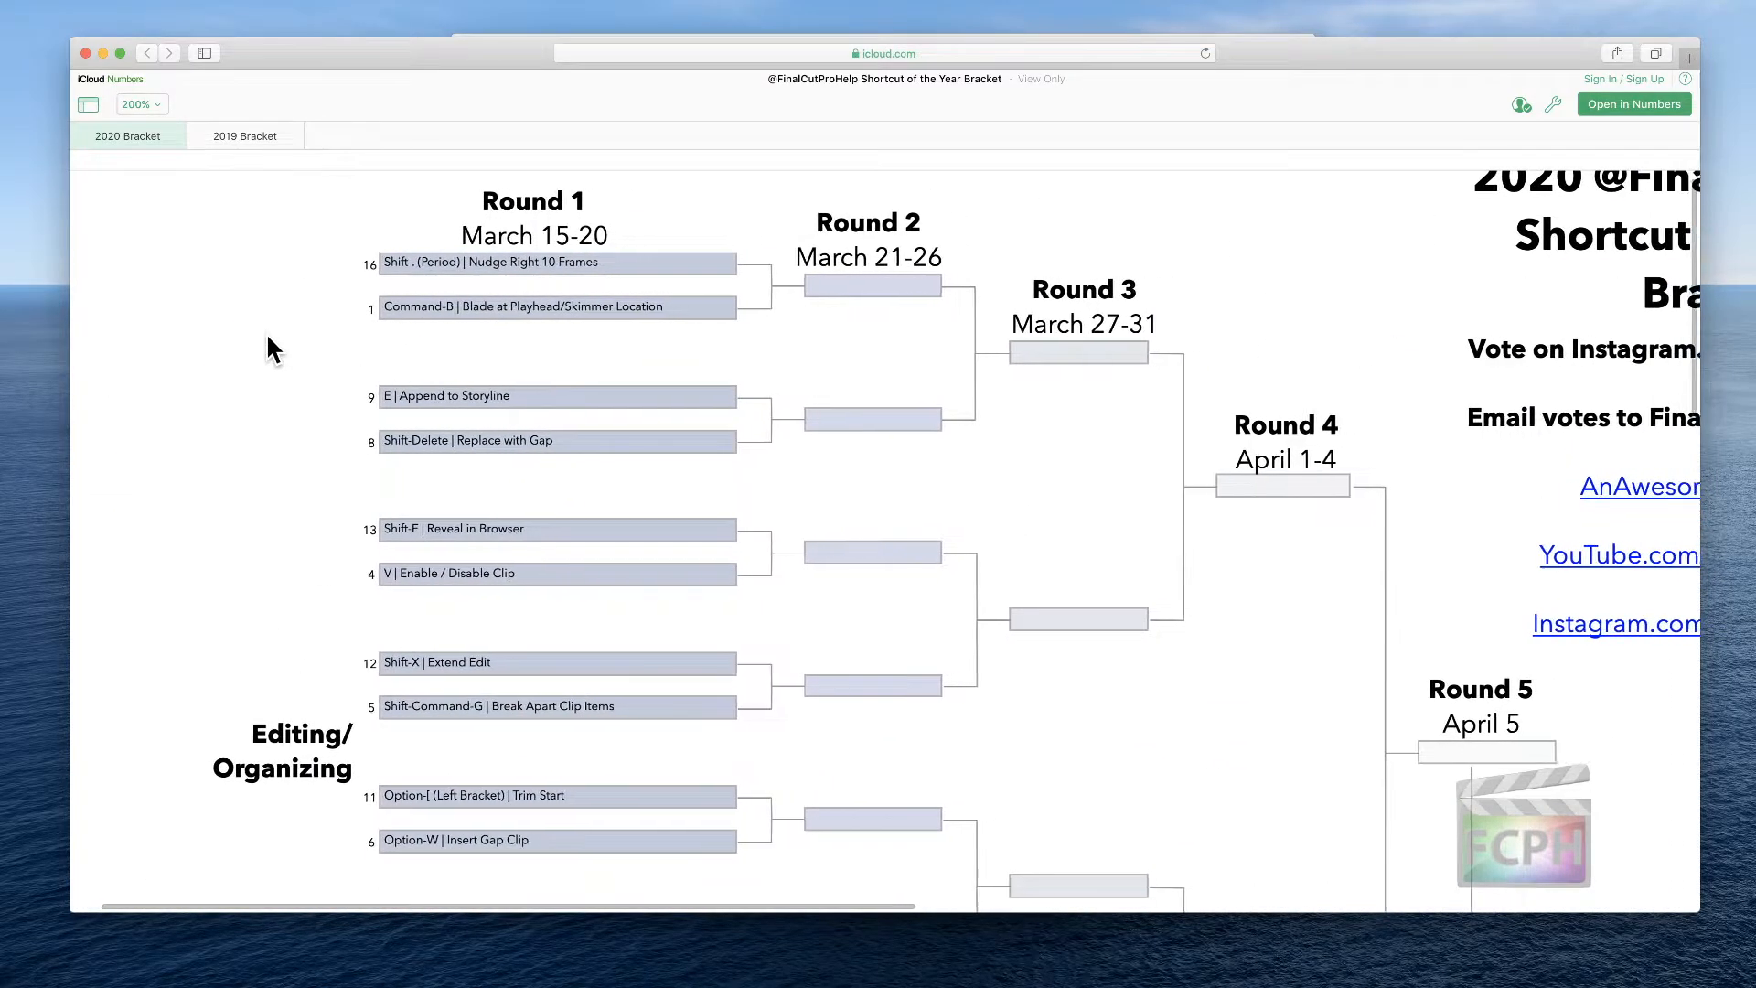
scroll(267, 336, "right", 1)
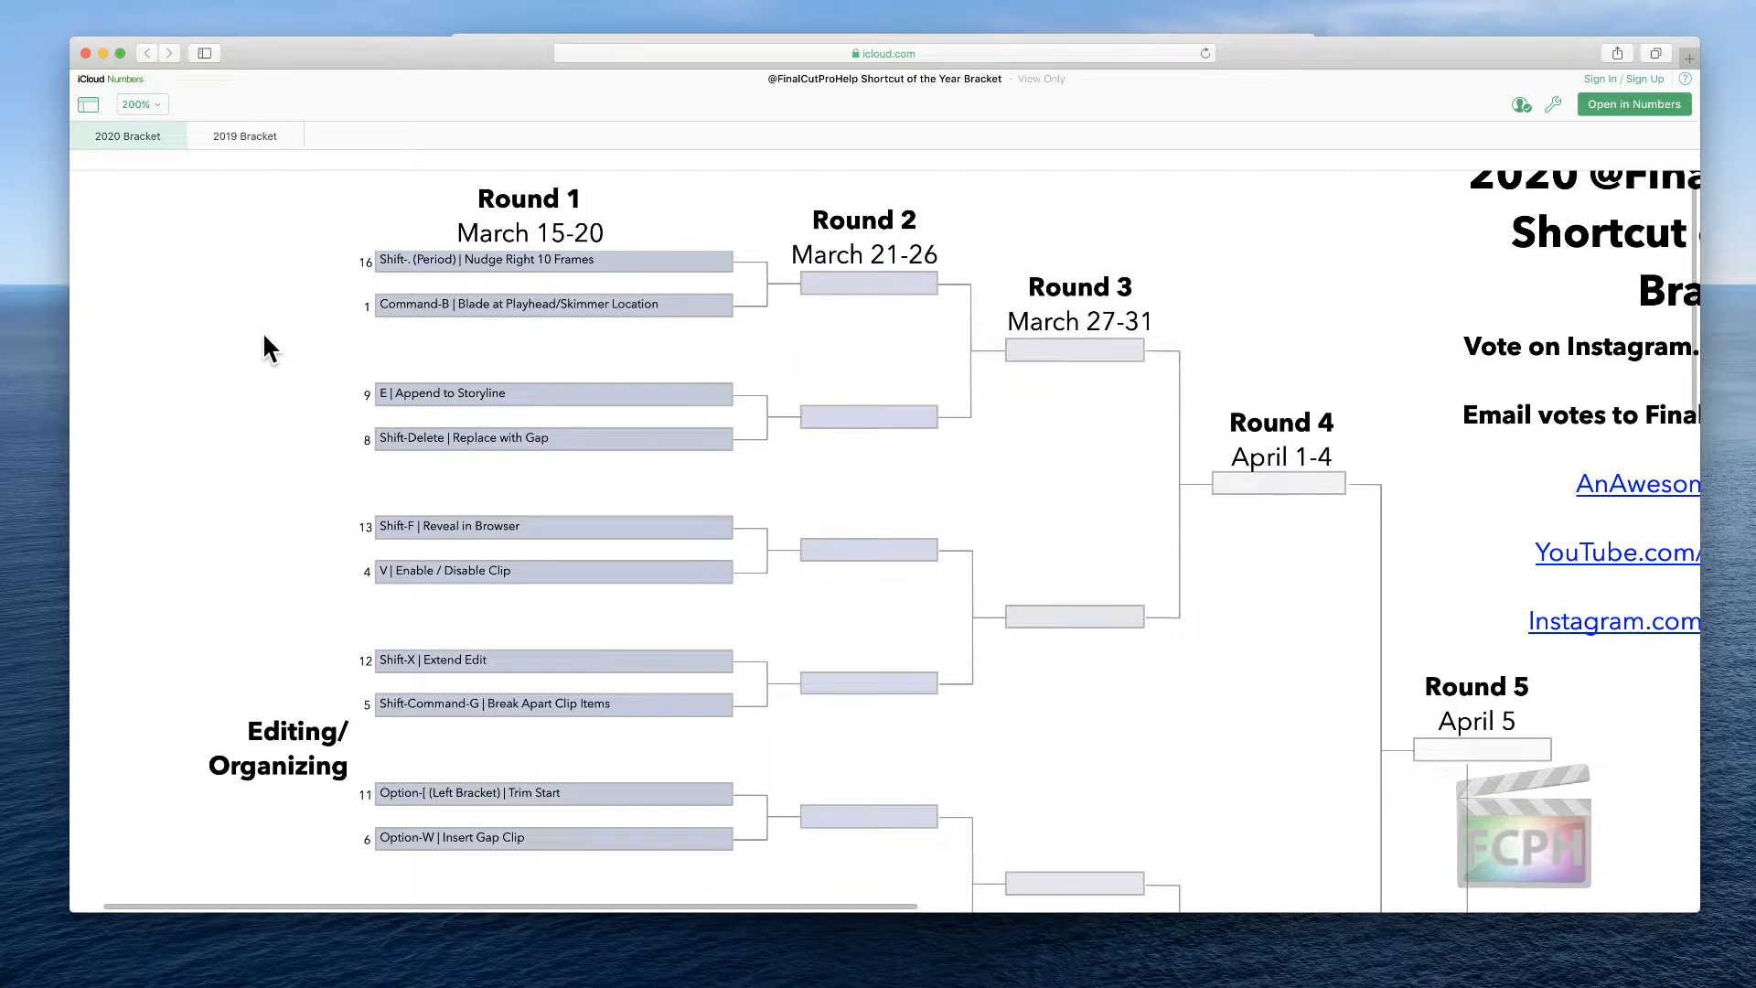
scroll(268, 347, "down", 1)
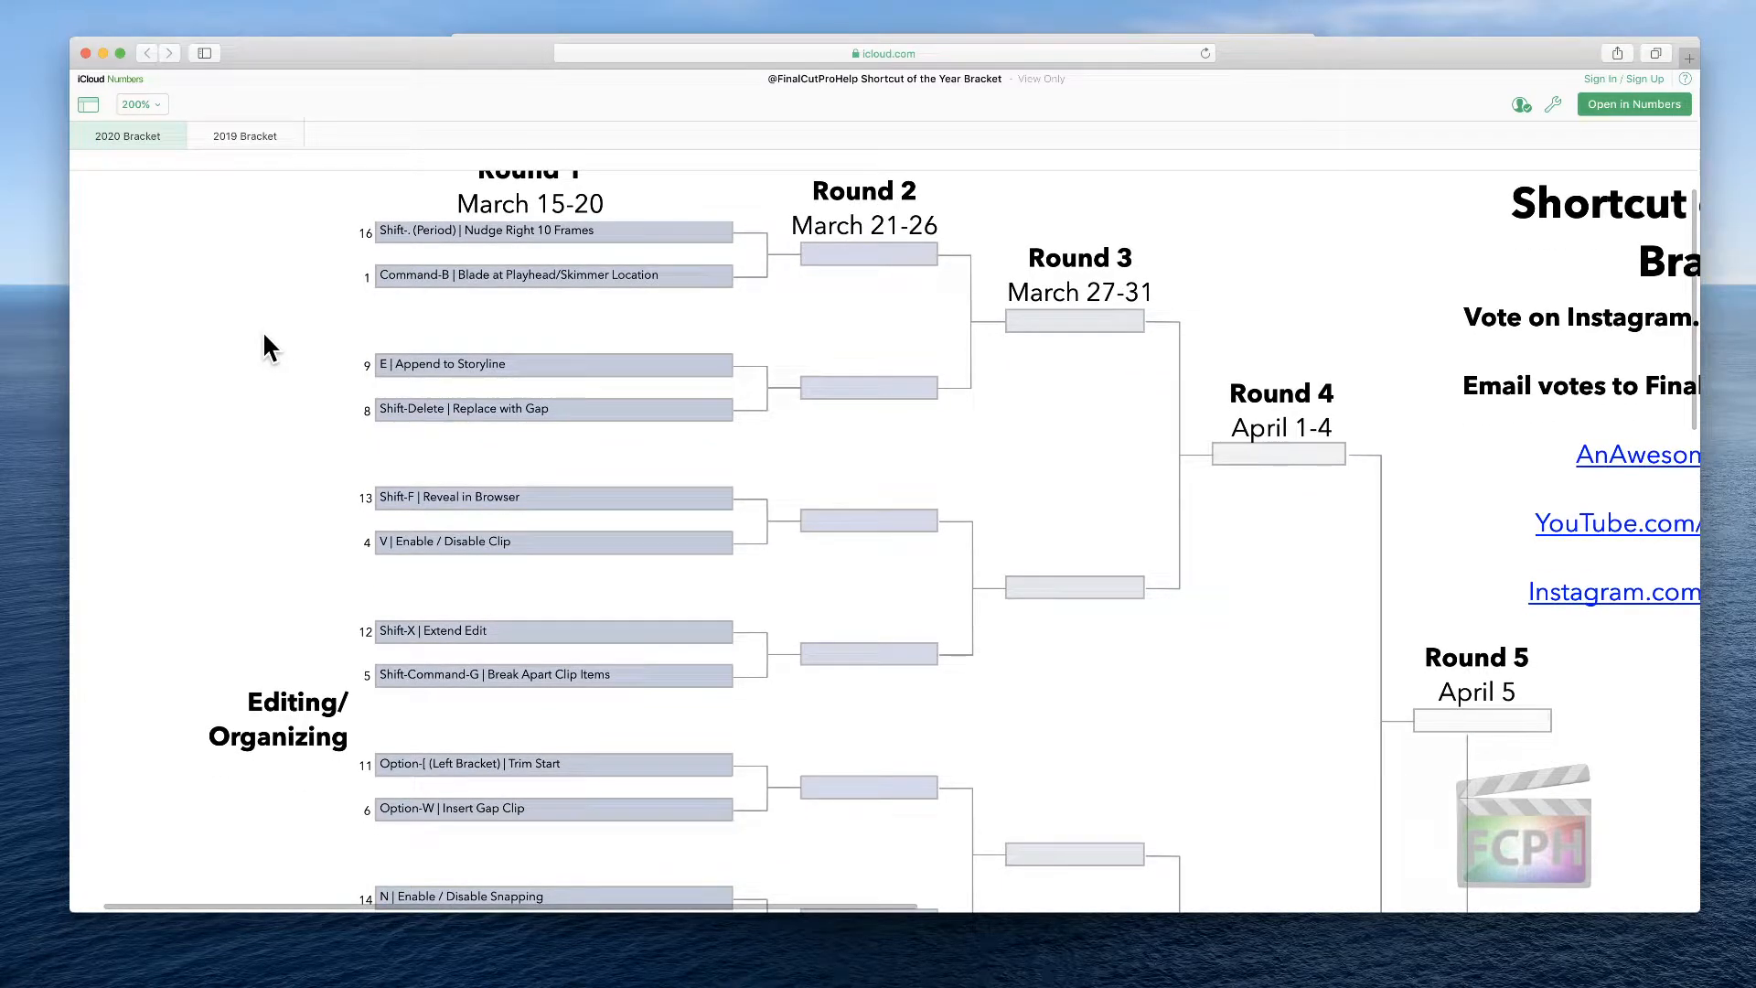
scroll(264, 340, "up", 1)
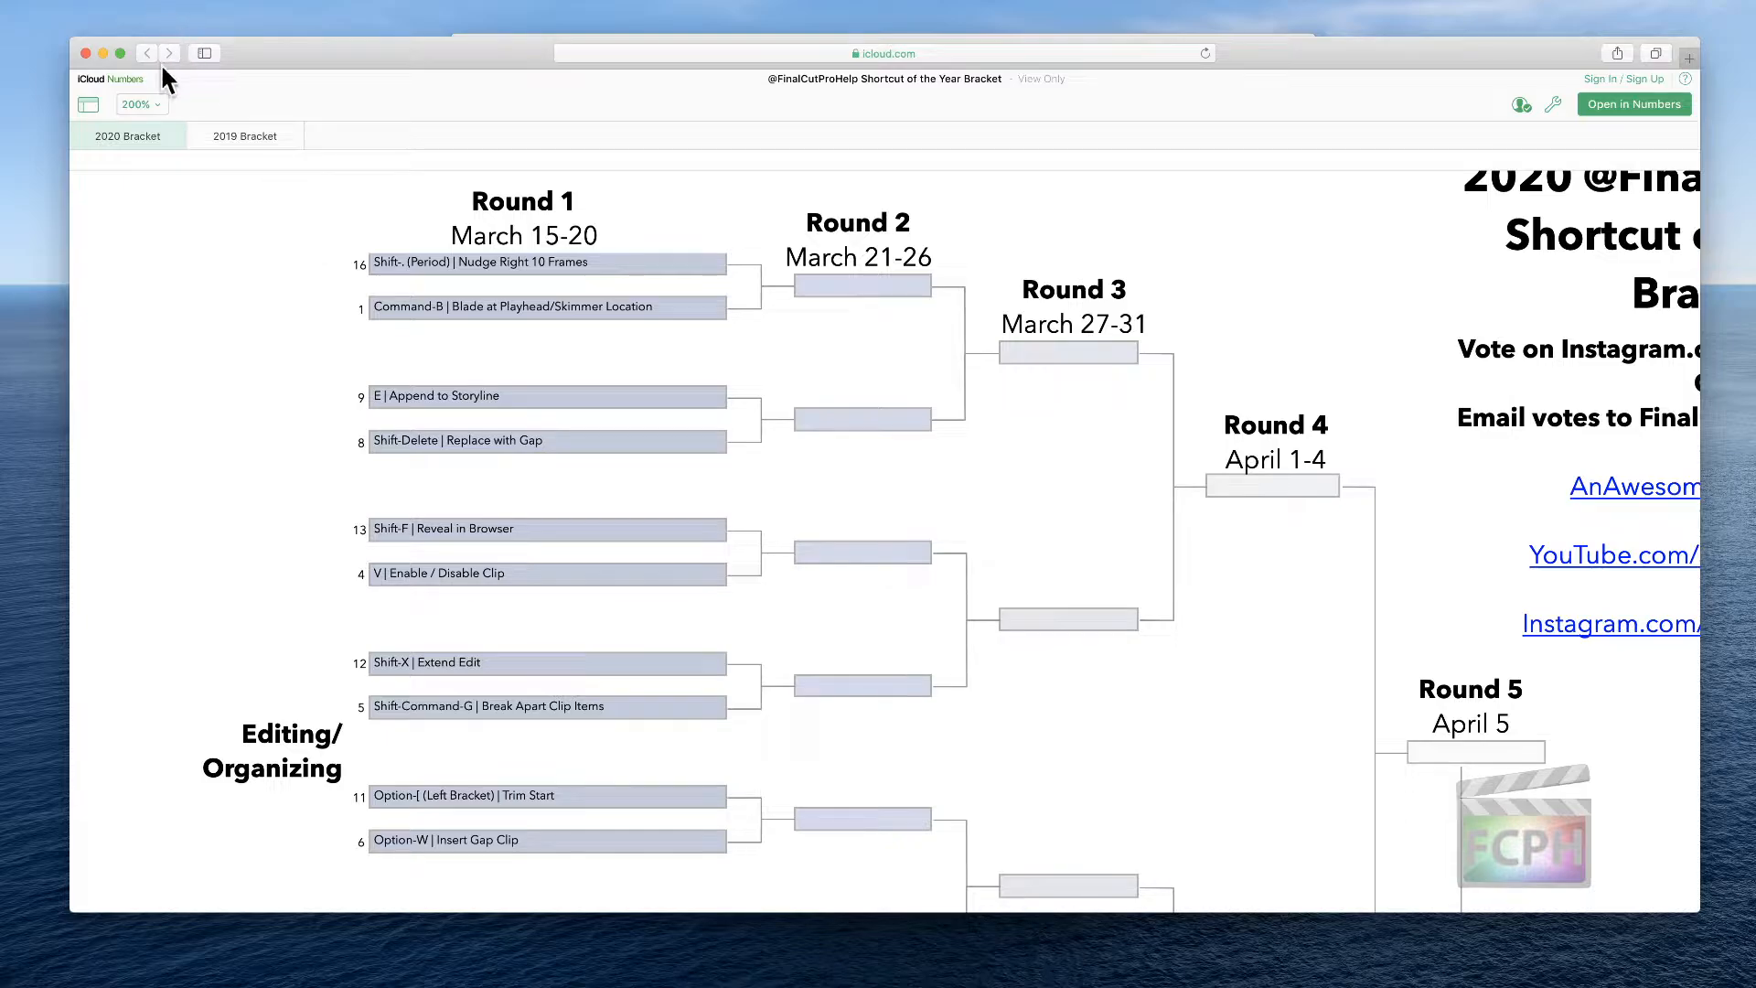
Set the bracket window aside and switch to Final Cut Pro with its empty project timeline
left_click(103, 53)
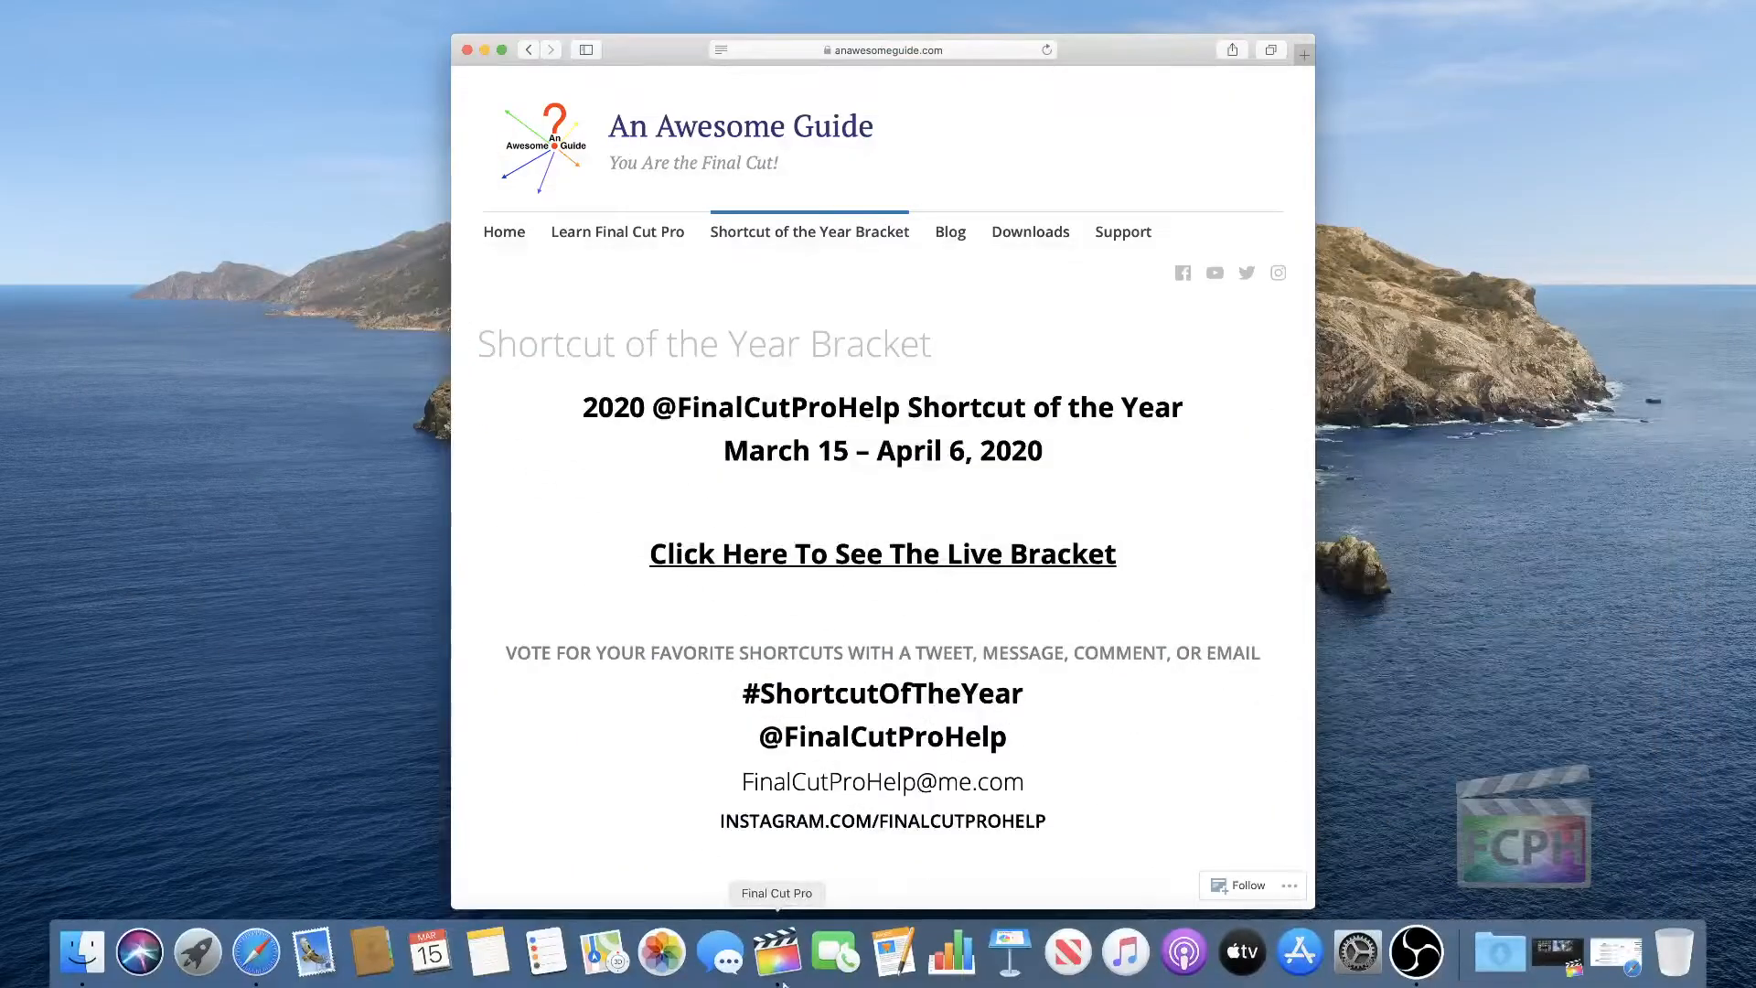
left_click(784, 979)
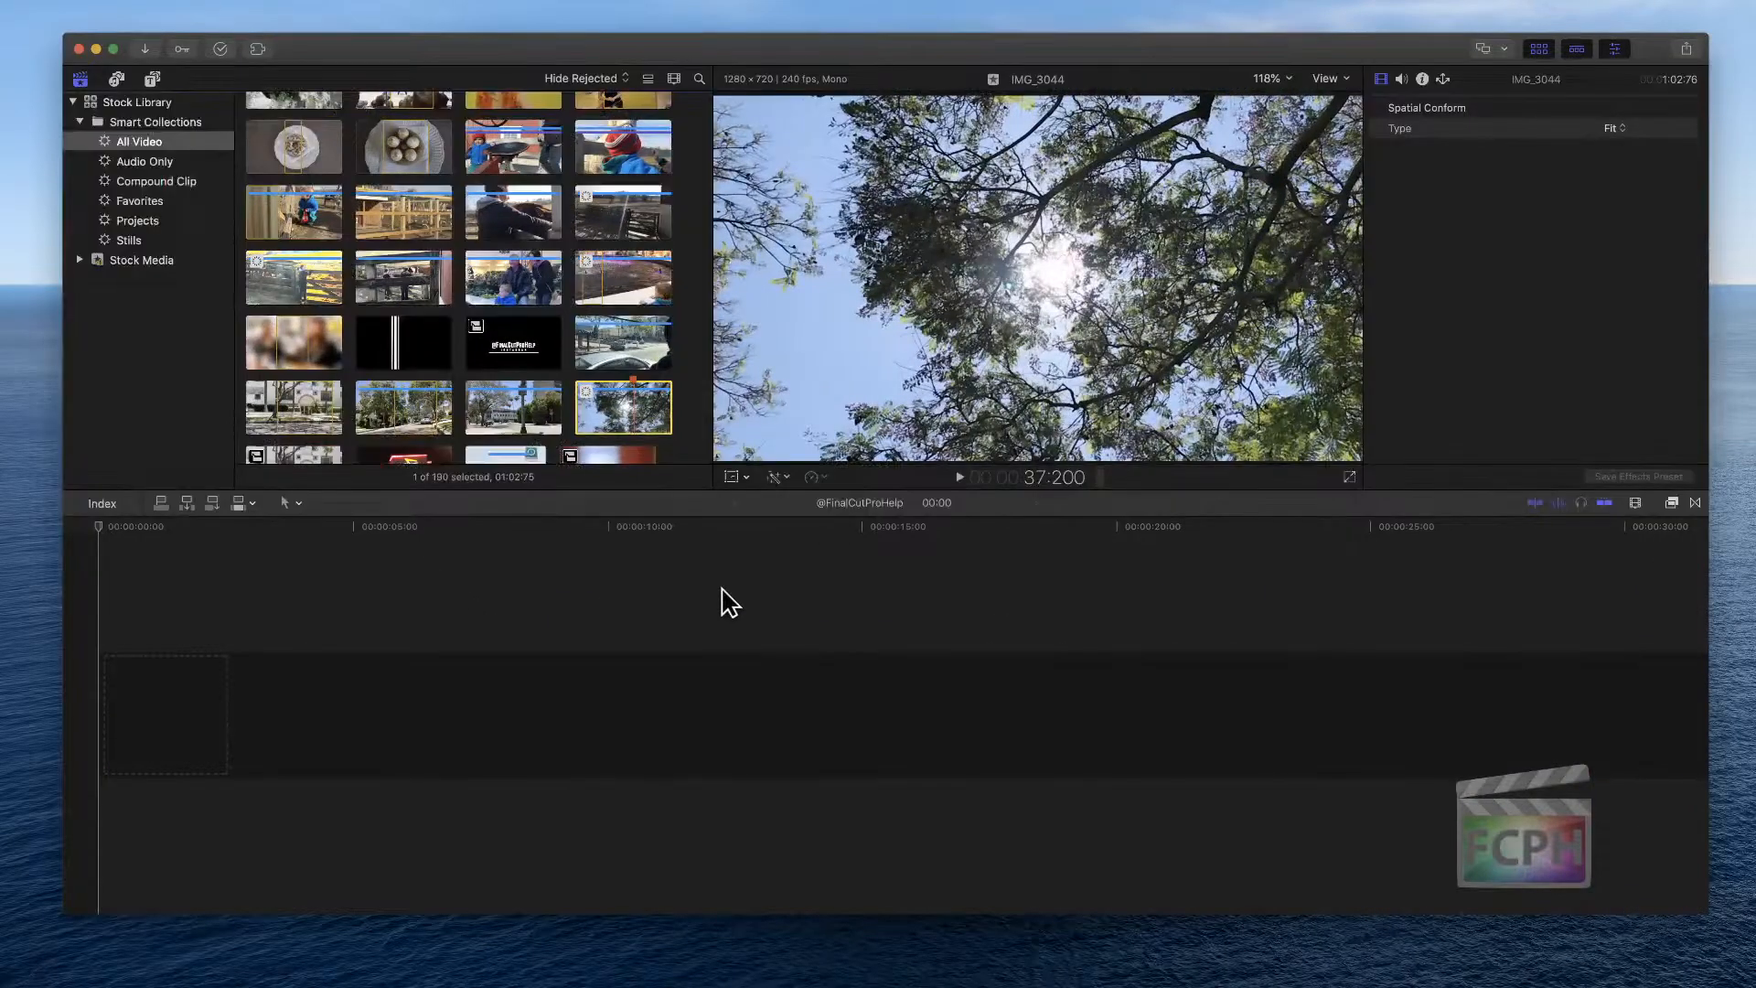
left_click(727, 599)
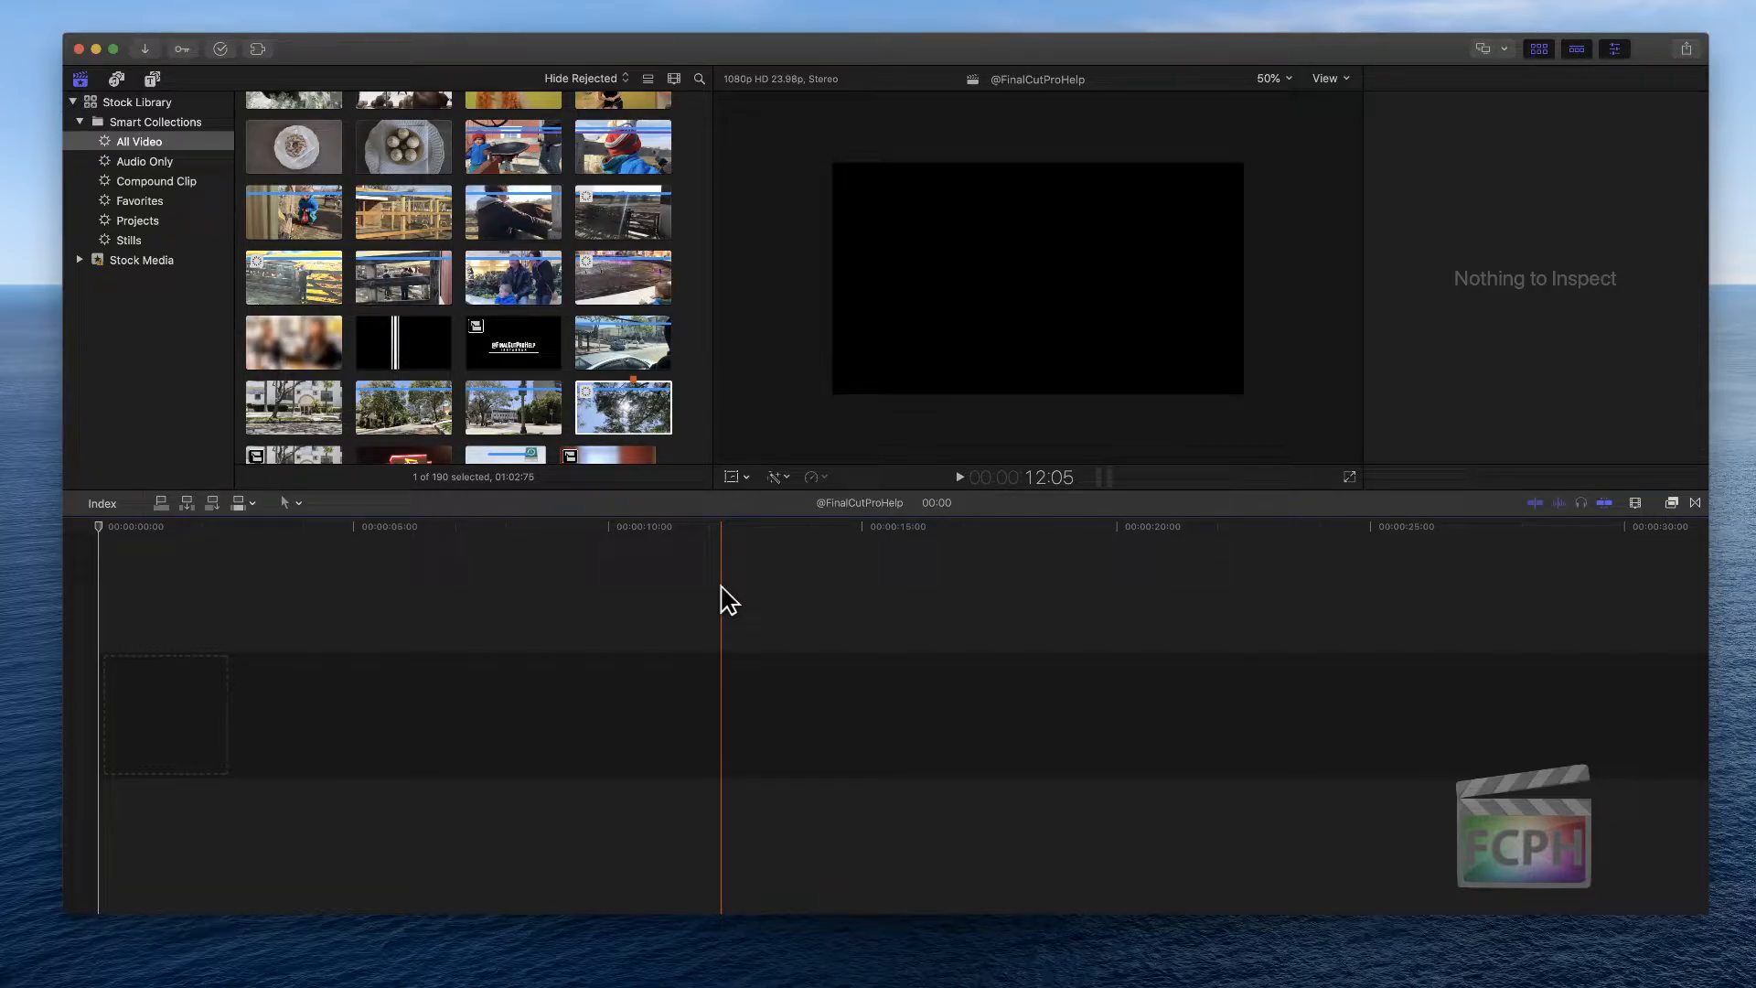
Select the four farm clips IMG_0992 through IMG_0999 in the browser and add them to the timeline
left_click(461, 381)
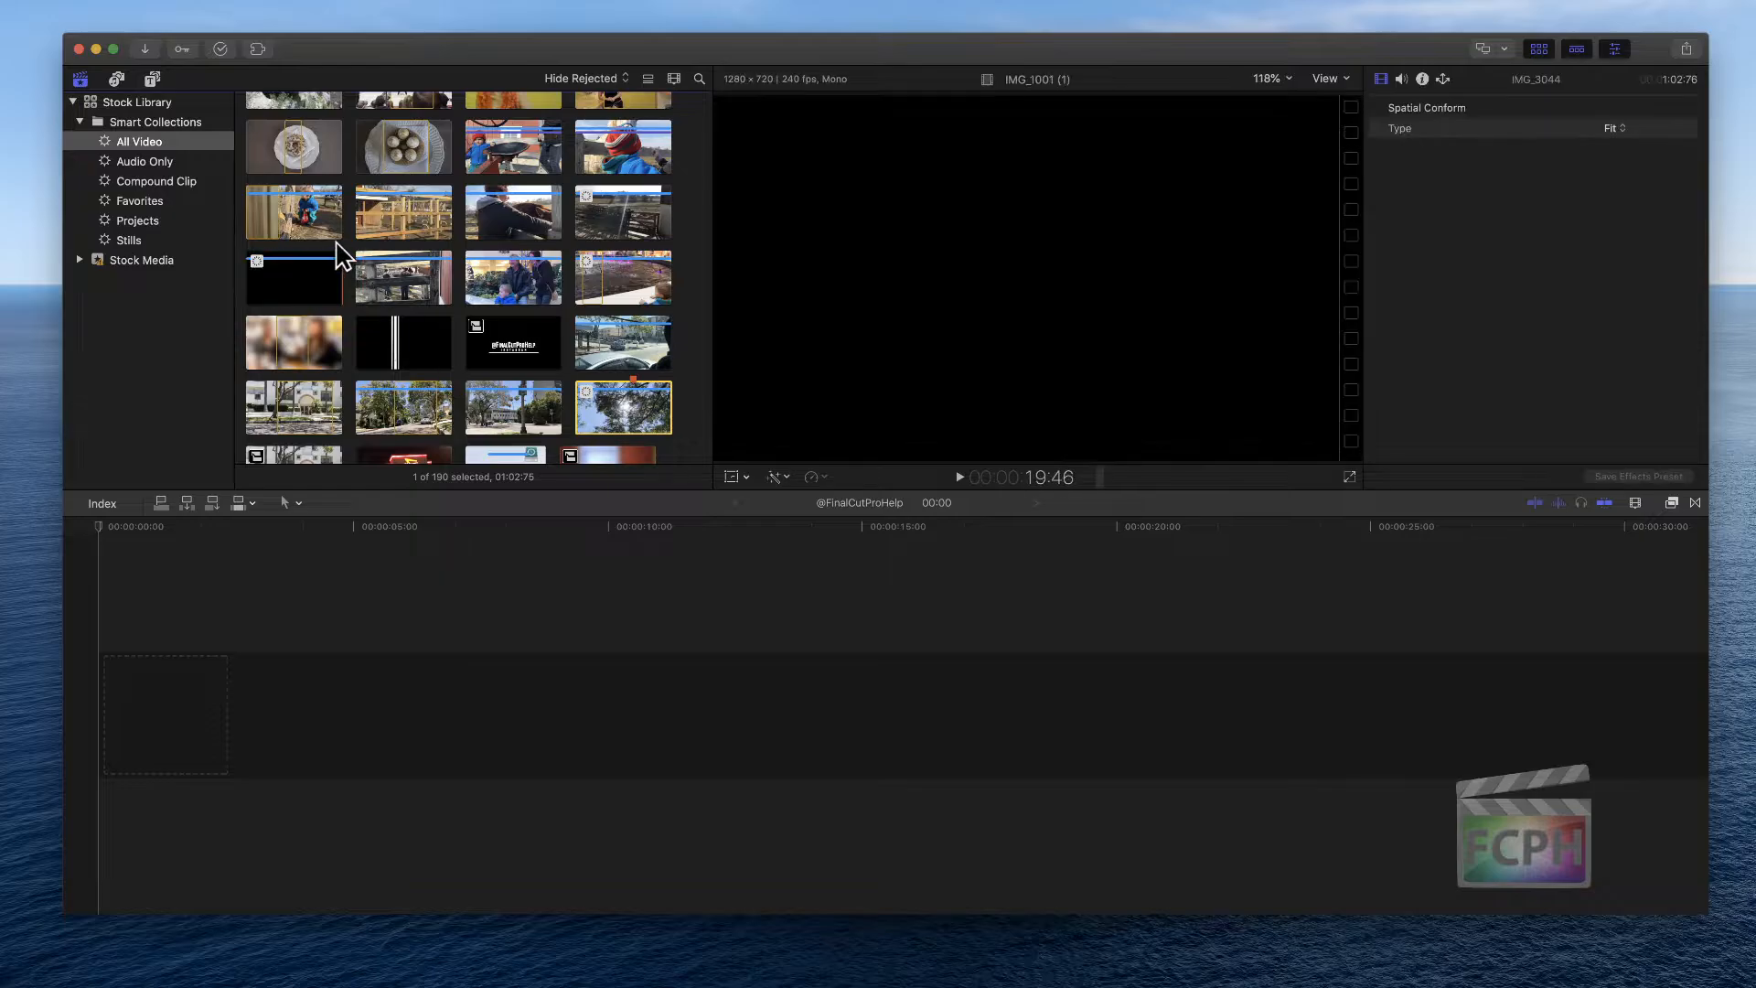
left_click(311, 230)
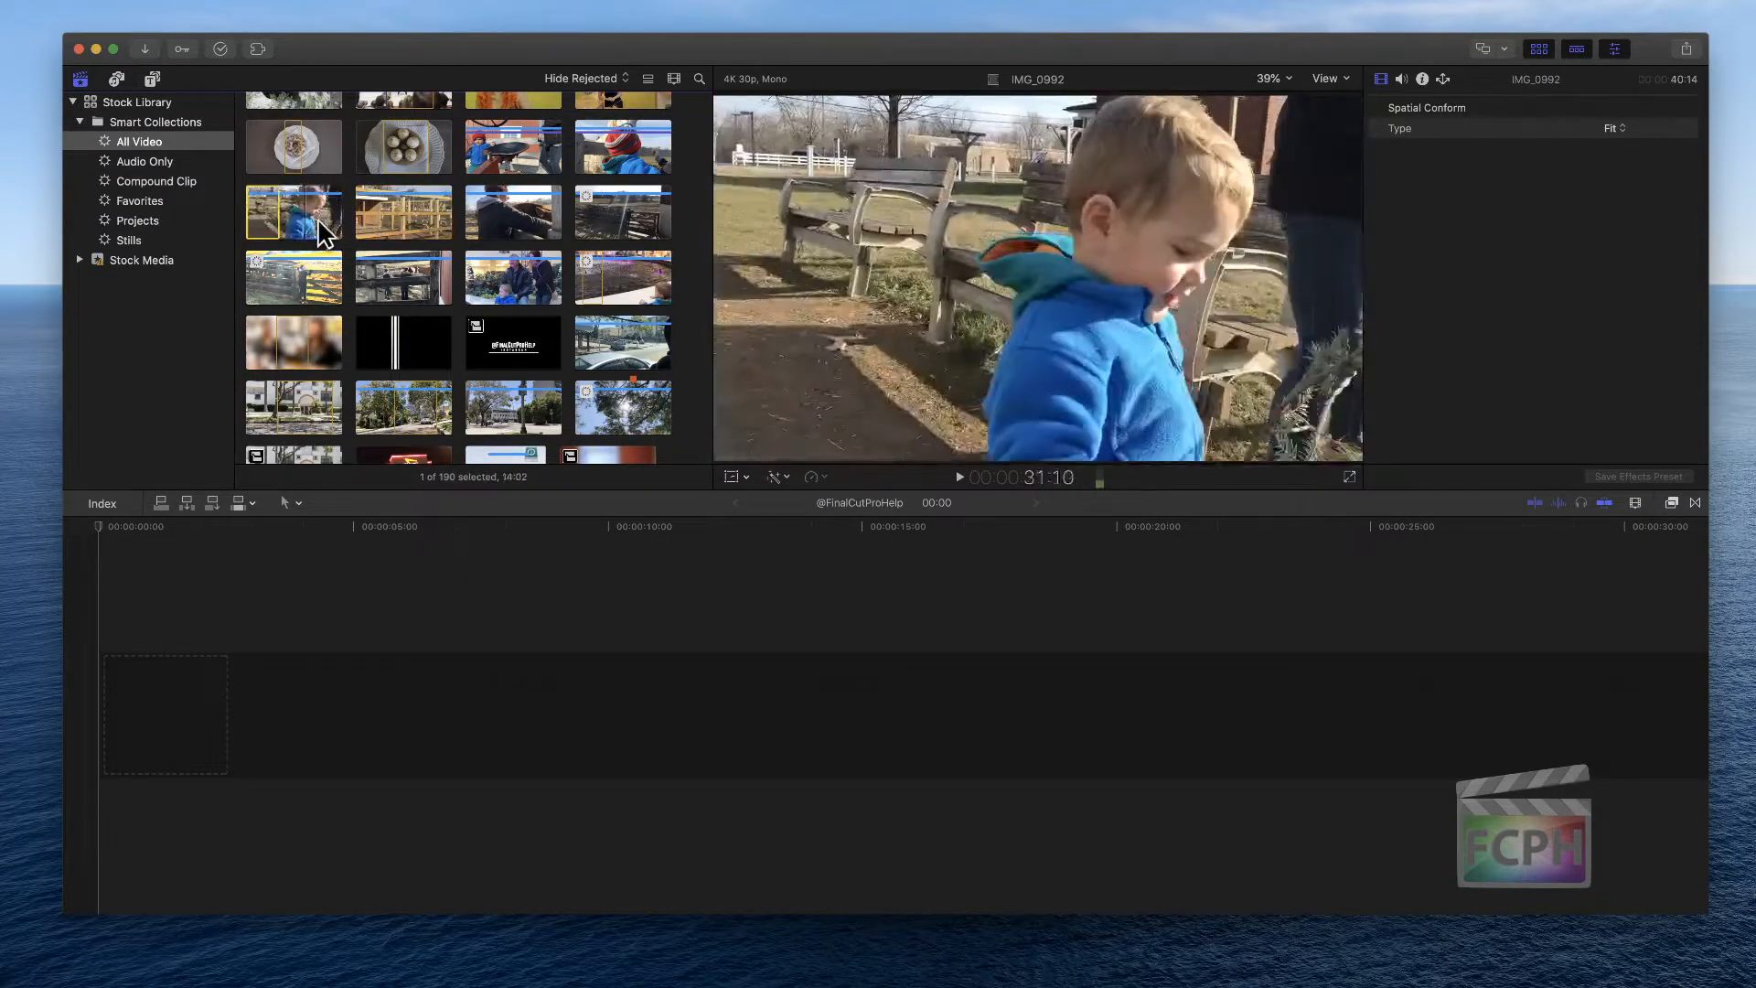
left_click(628, 223, "shift")
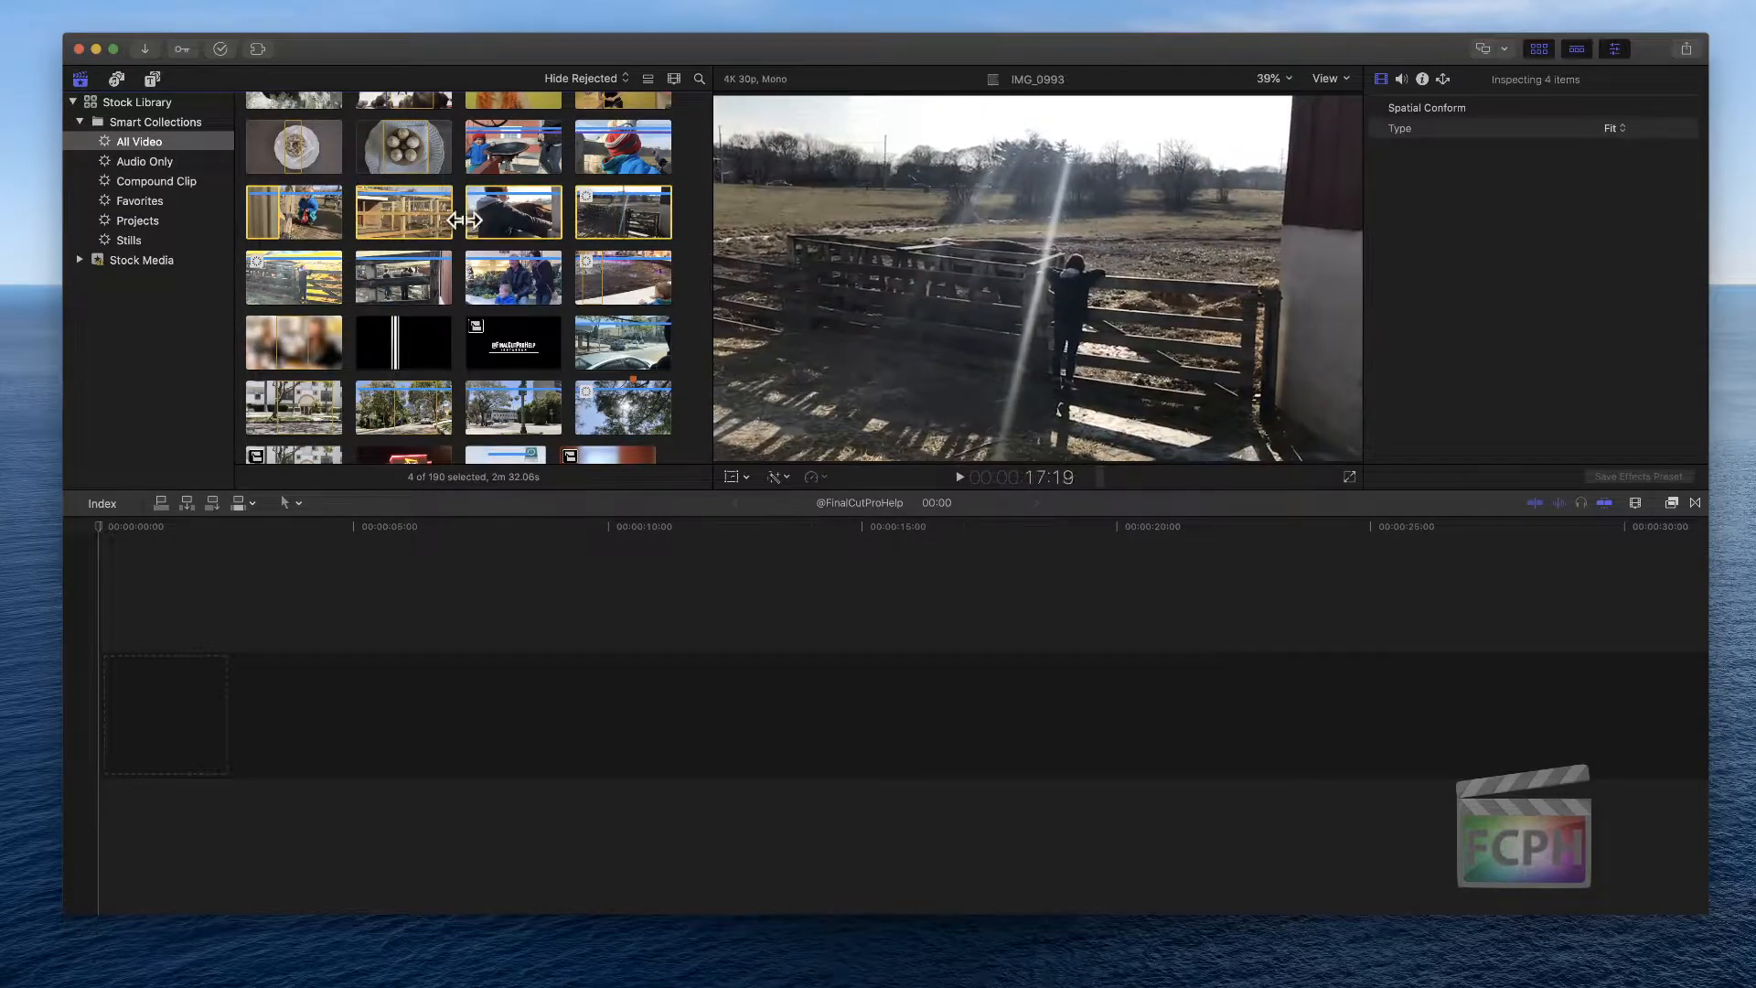
left_click_drag(464, 219, 395, 722)
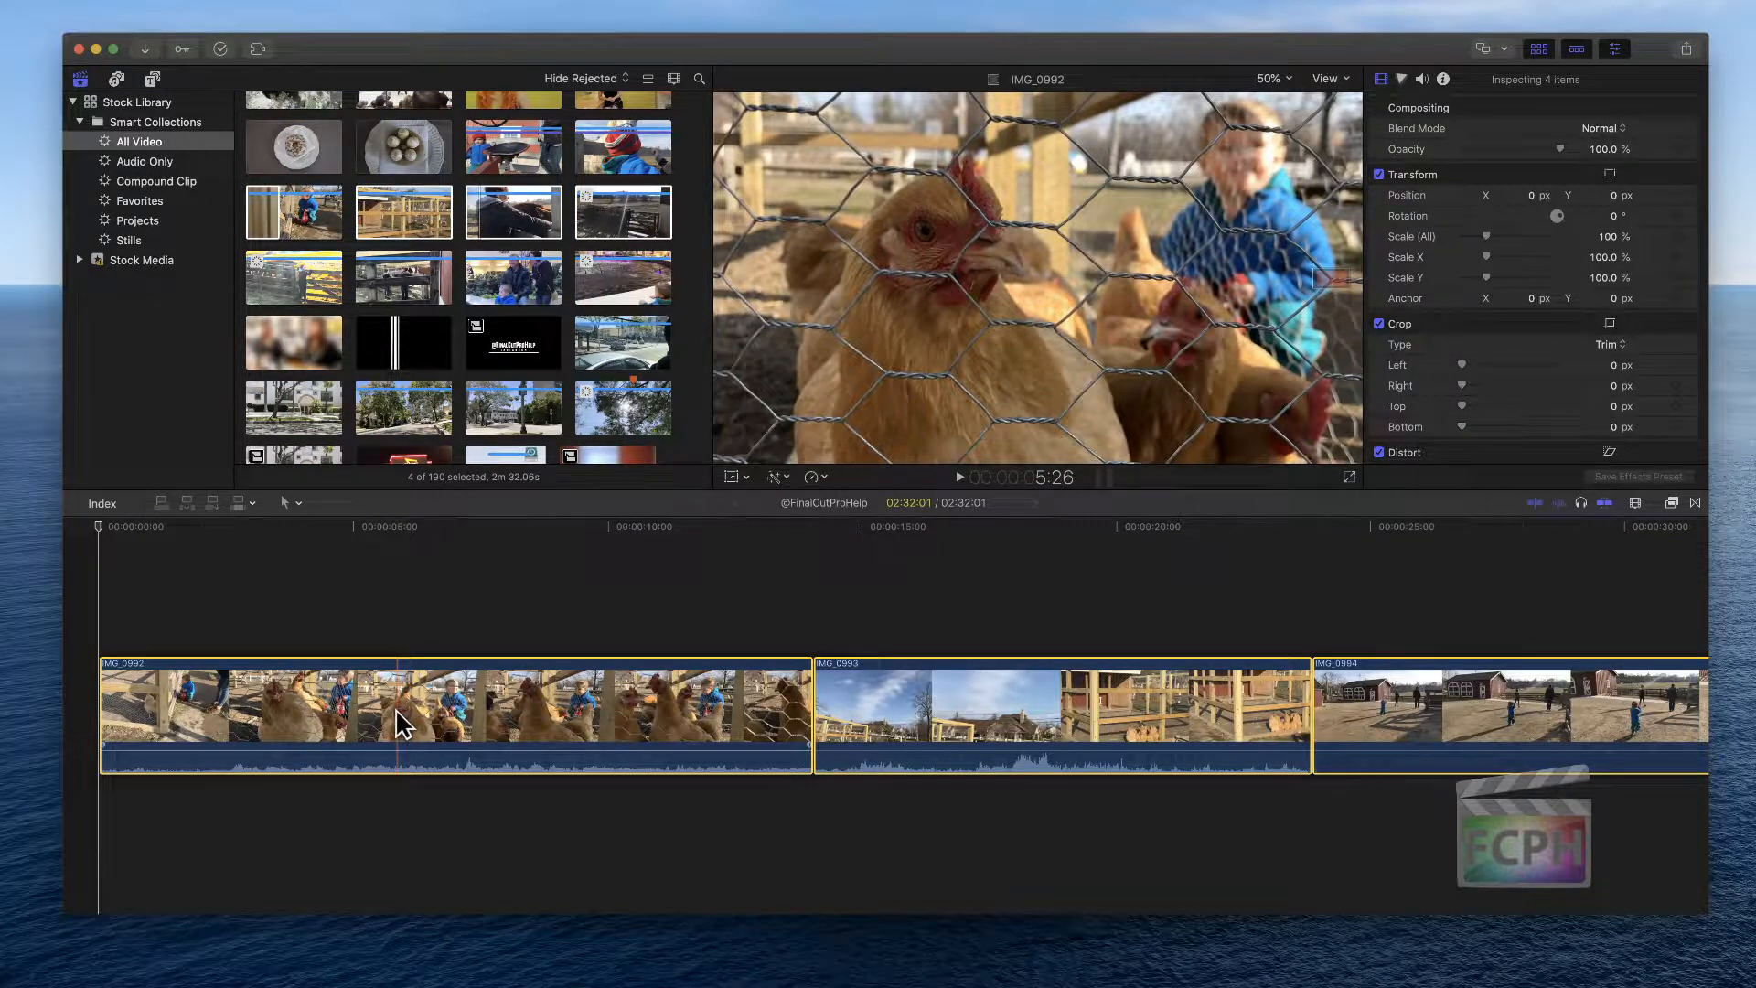
Fit the whole project into the timeline and turn off audio skimming
key("shift+z")
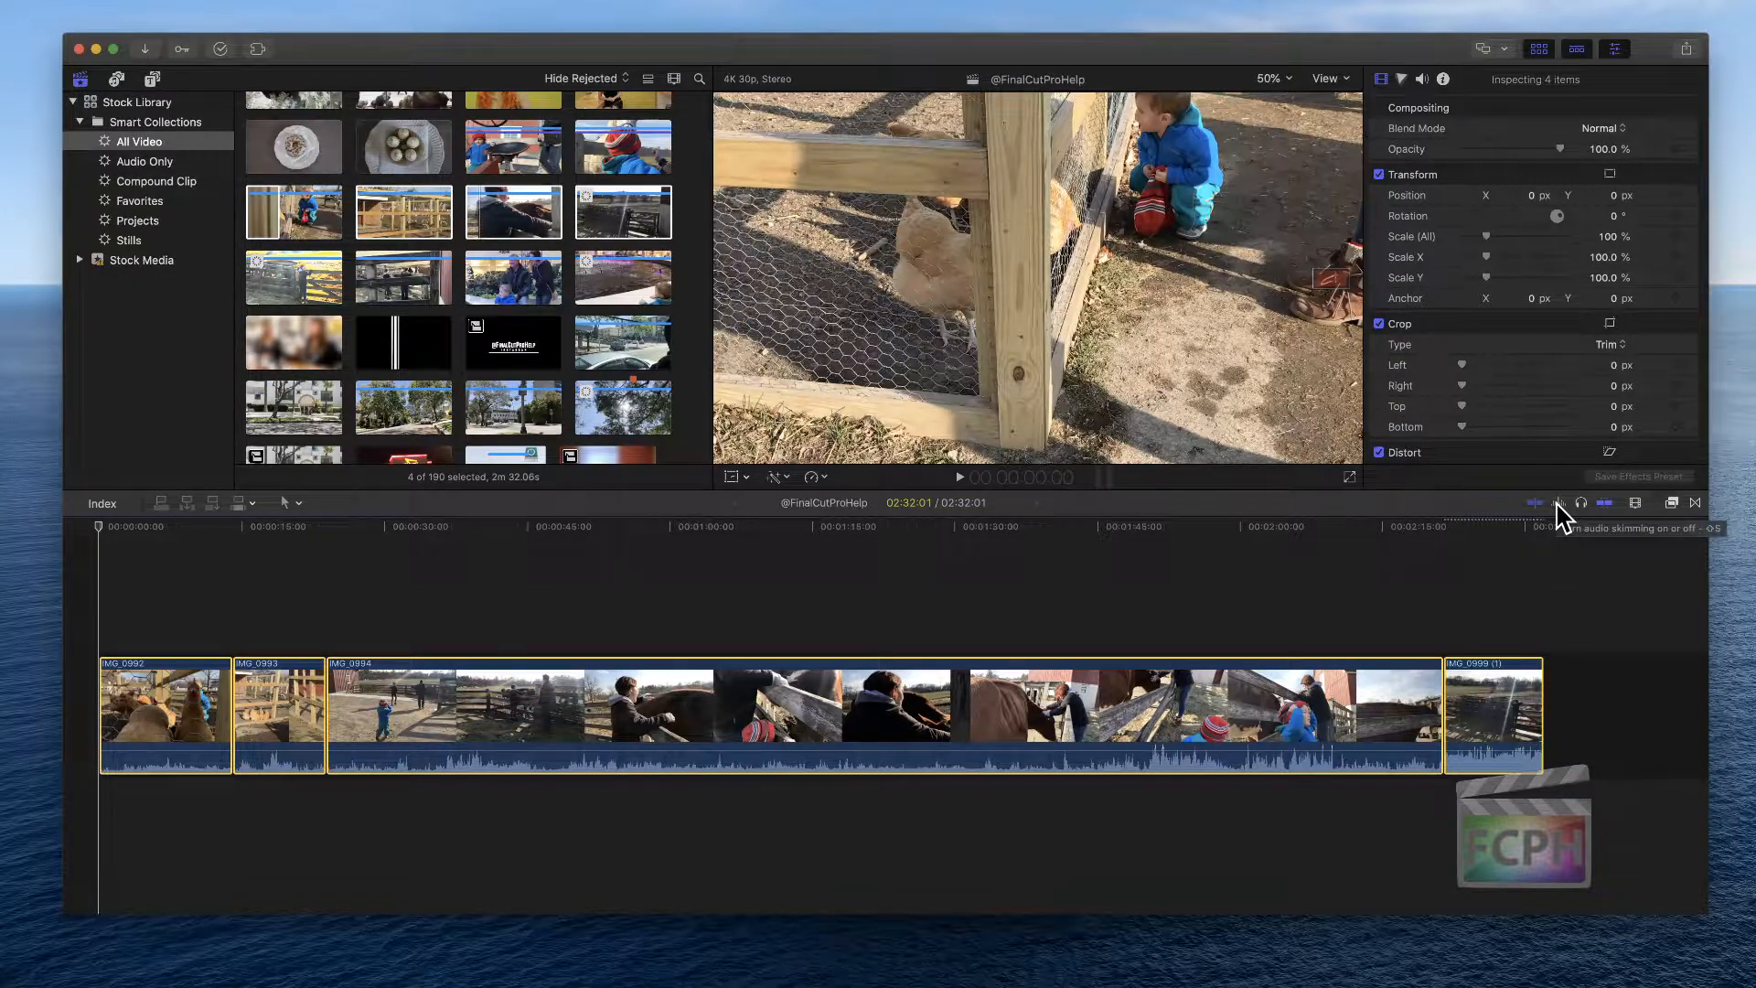
left_click(1558, 504)
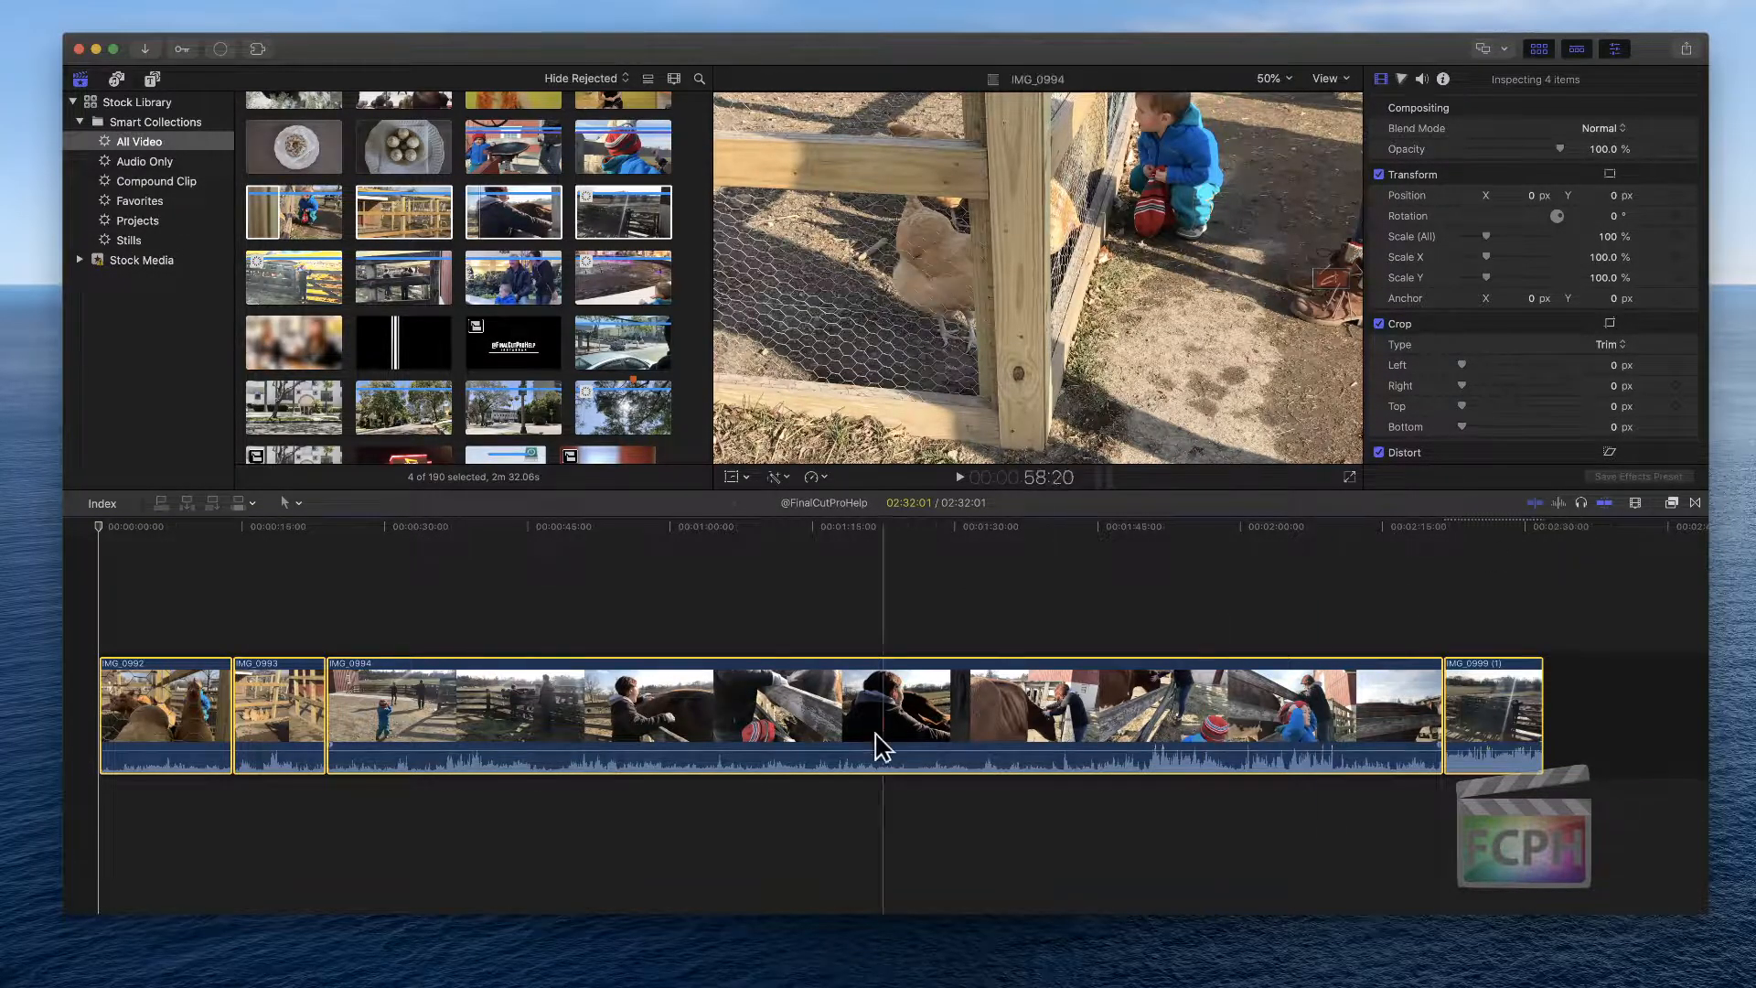
Trim the end of clip IMG_0994 to shorten it to about 1:08
left_click(556, 600)
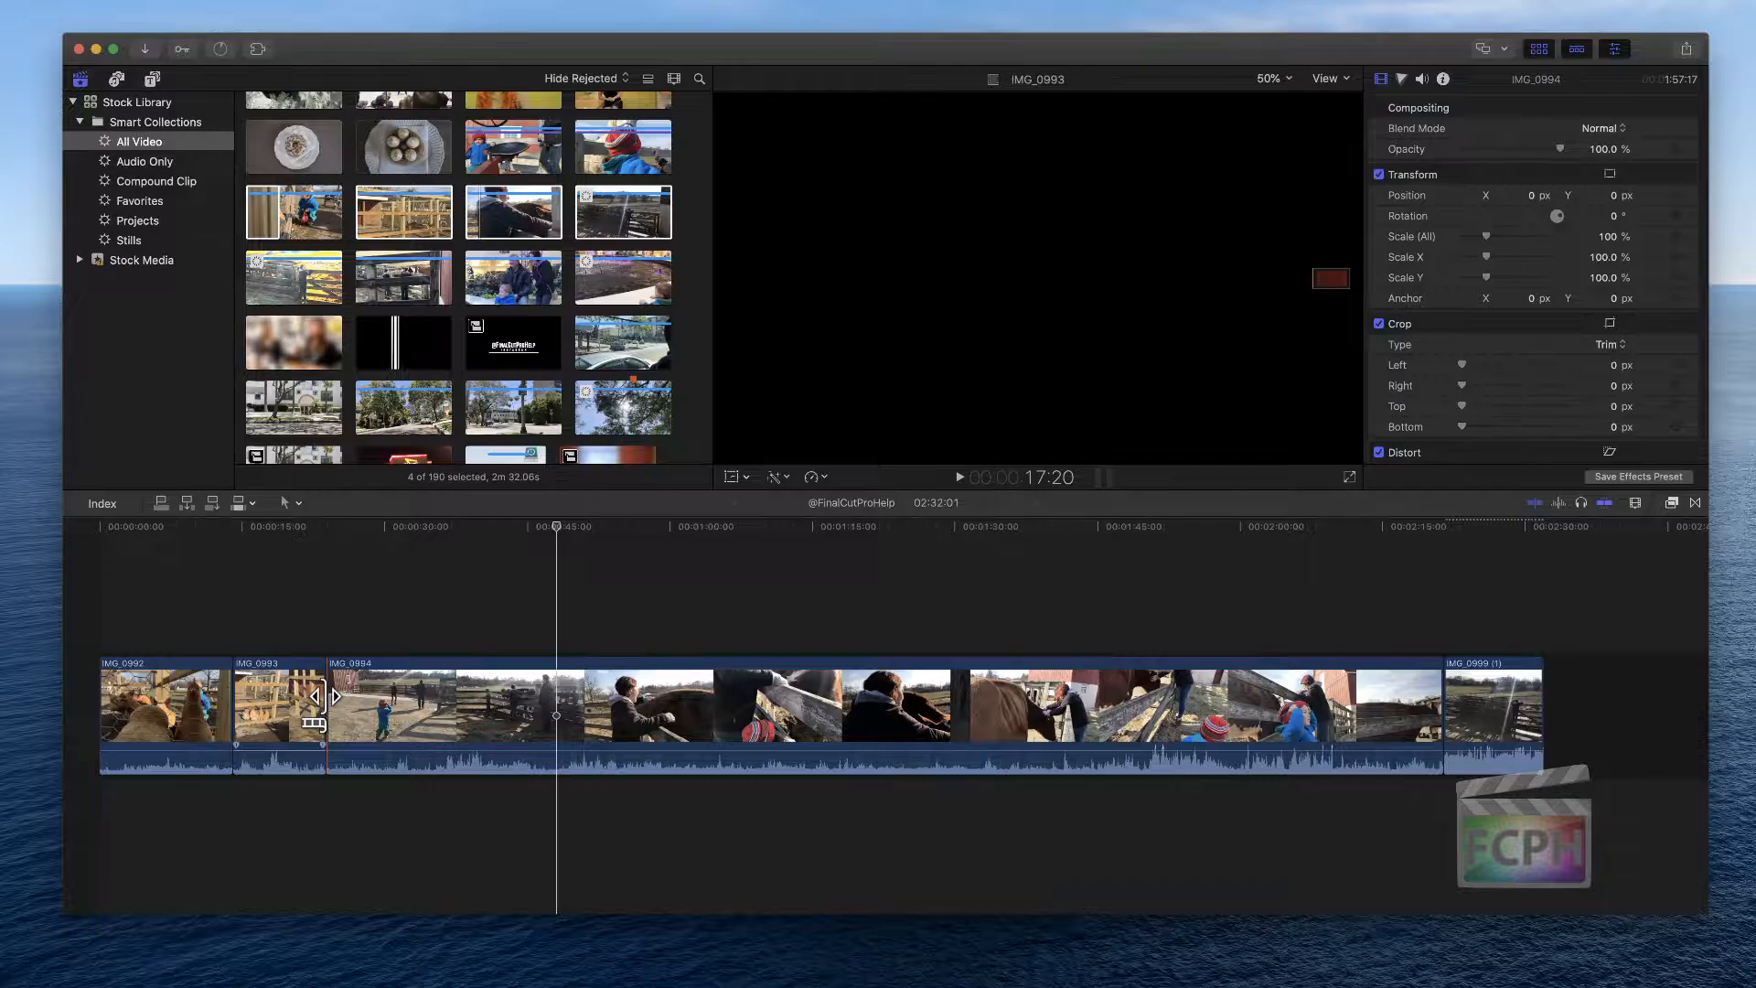
left_click(323, 697)
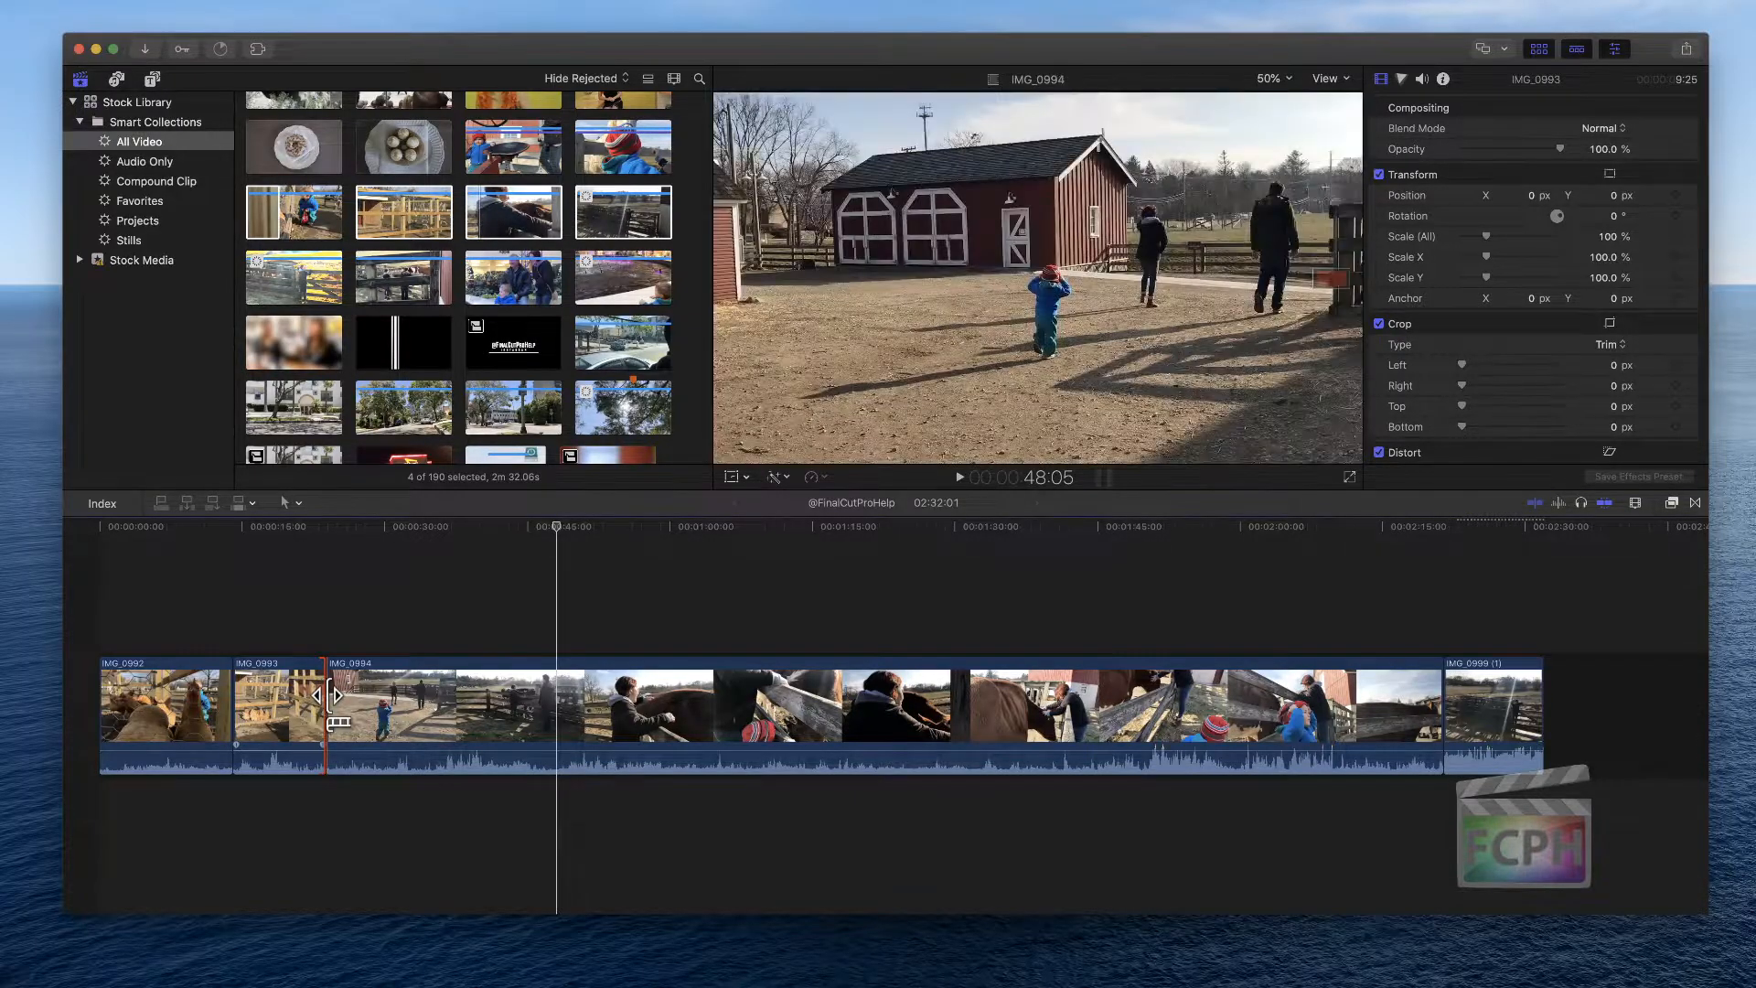
left_click(335, 709)
left_click_drag(335, 709, 449, 709)
left_click_drag(1442, 709, 1089, 702)
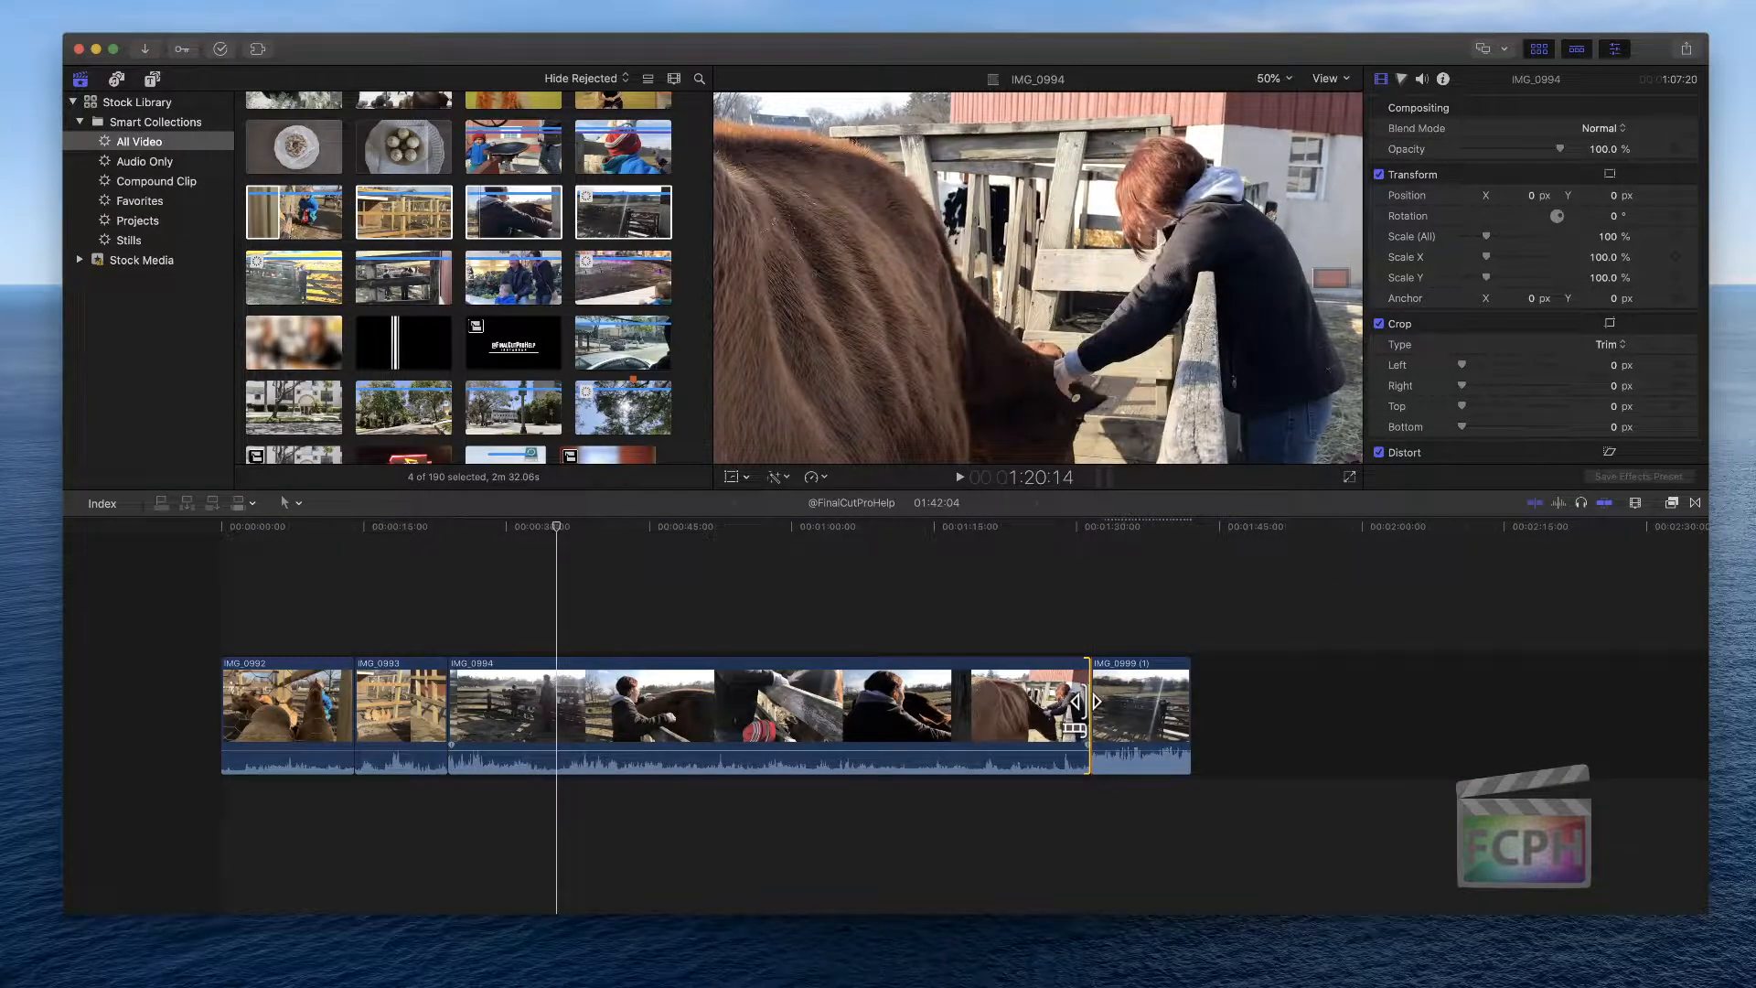
left_click_drag(1087, 701, 1090, 701)
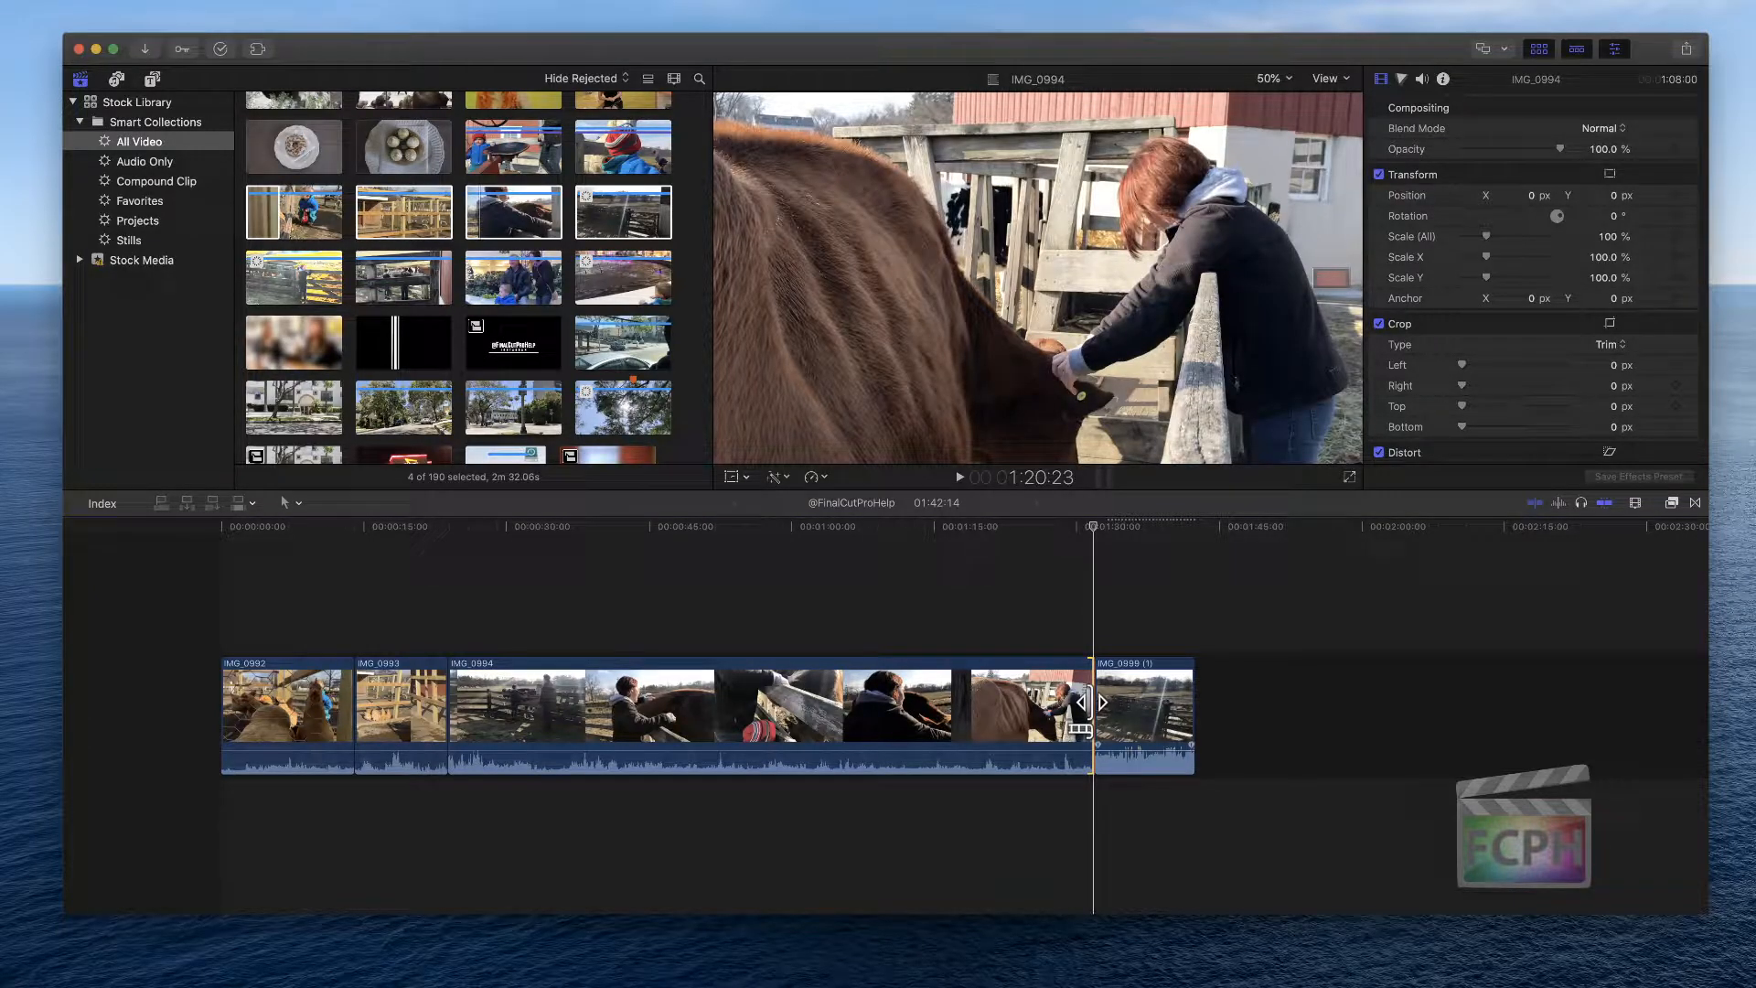
Extend the end of IMG_0994 in 10-frame nudges to about 1:10:10 duration, then fit the project in the timeline
key("super+equal")
key("super+equal")
key("super+equal")
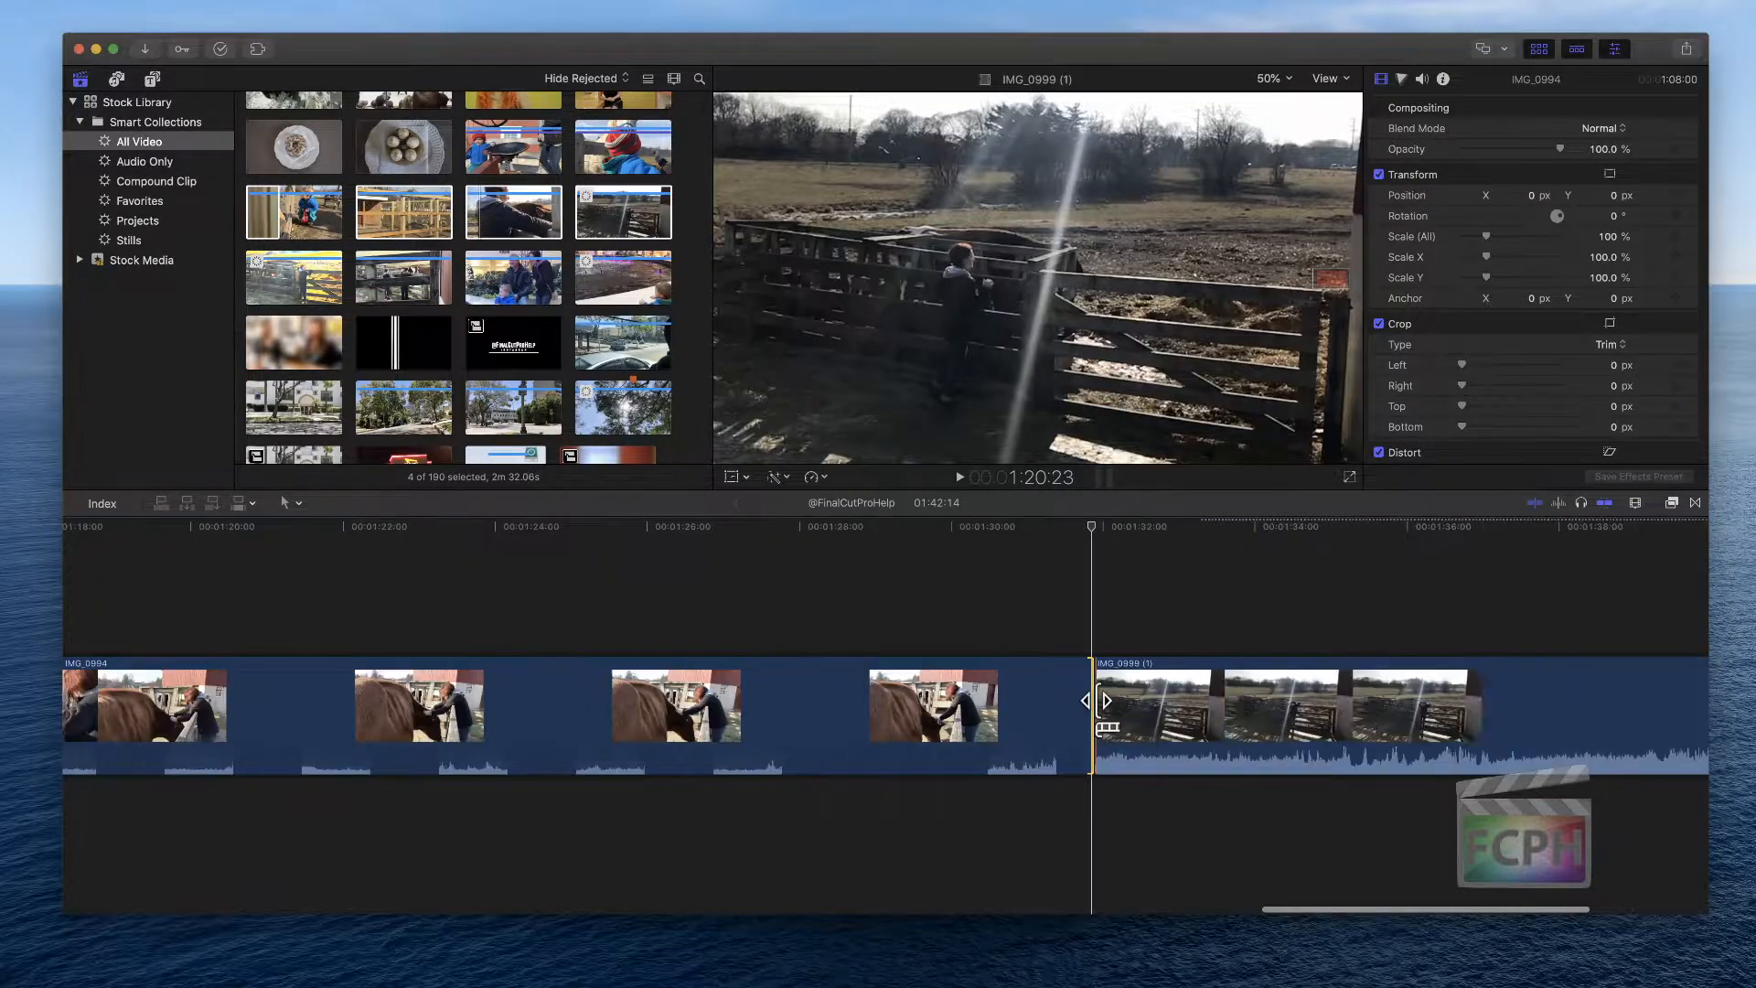
key("super+equal")
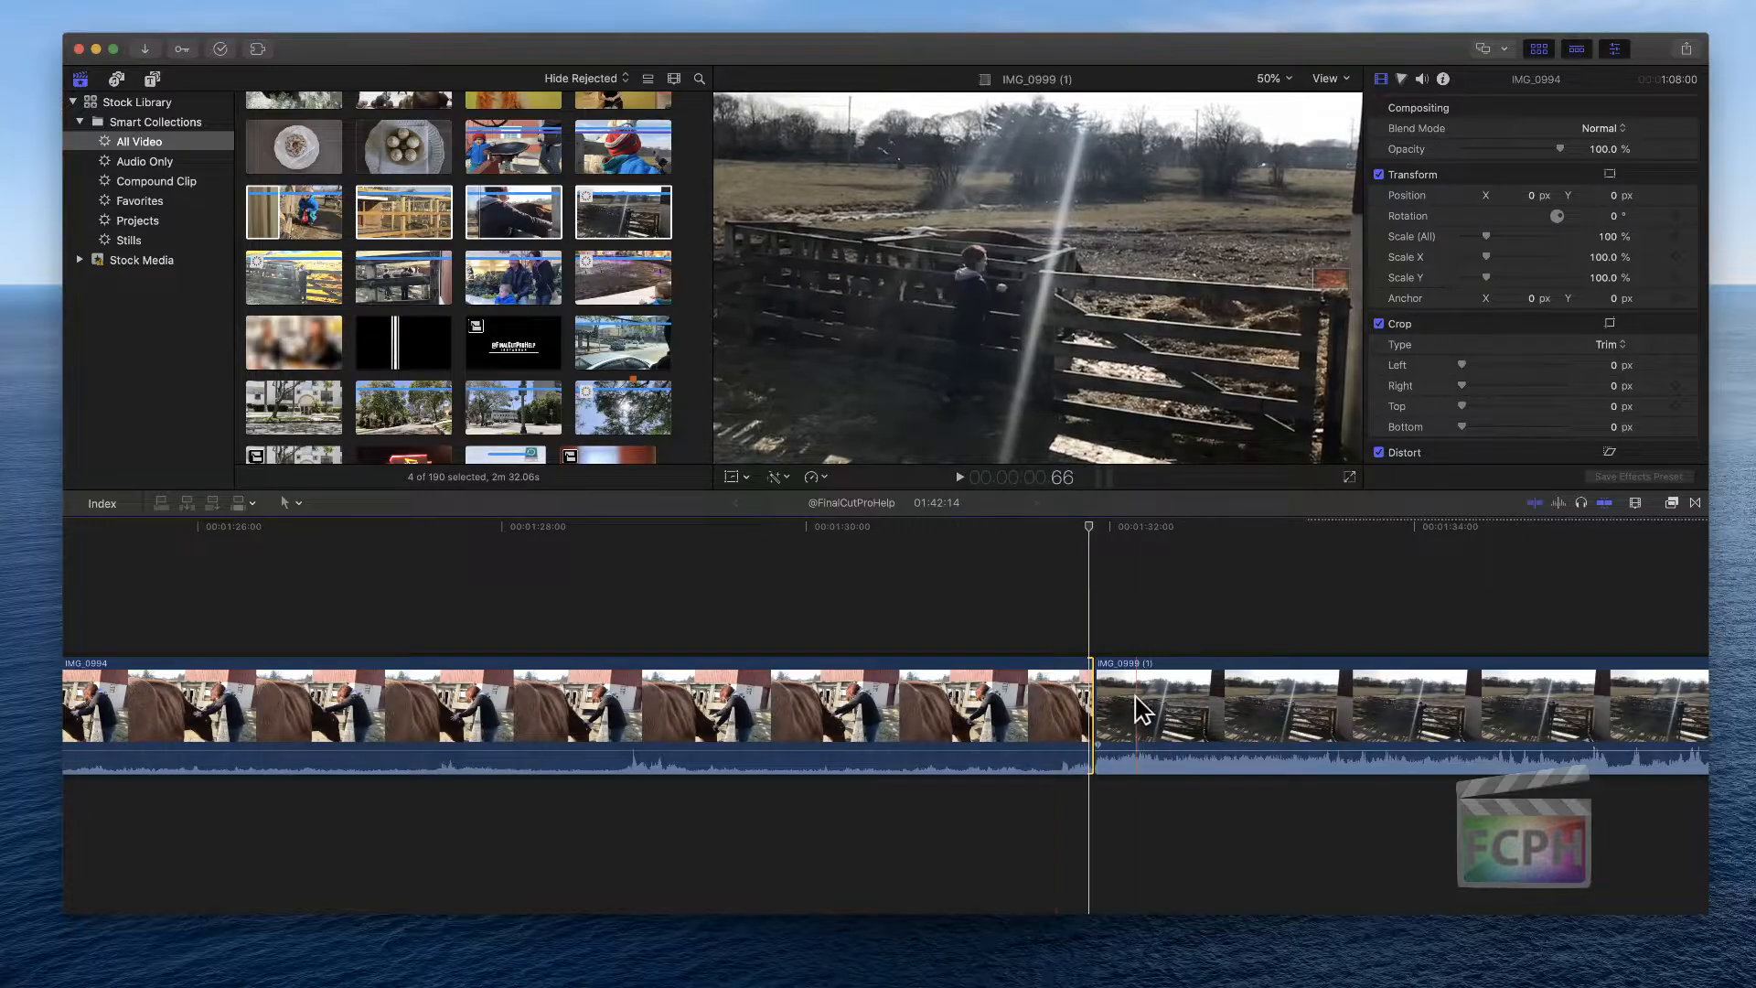
left_click(1024, 631)
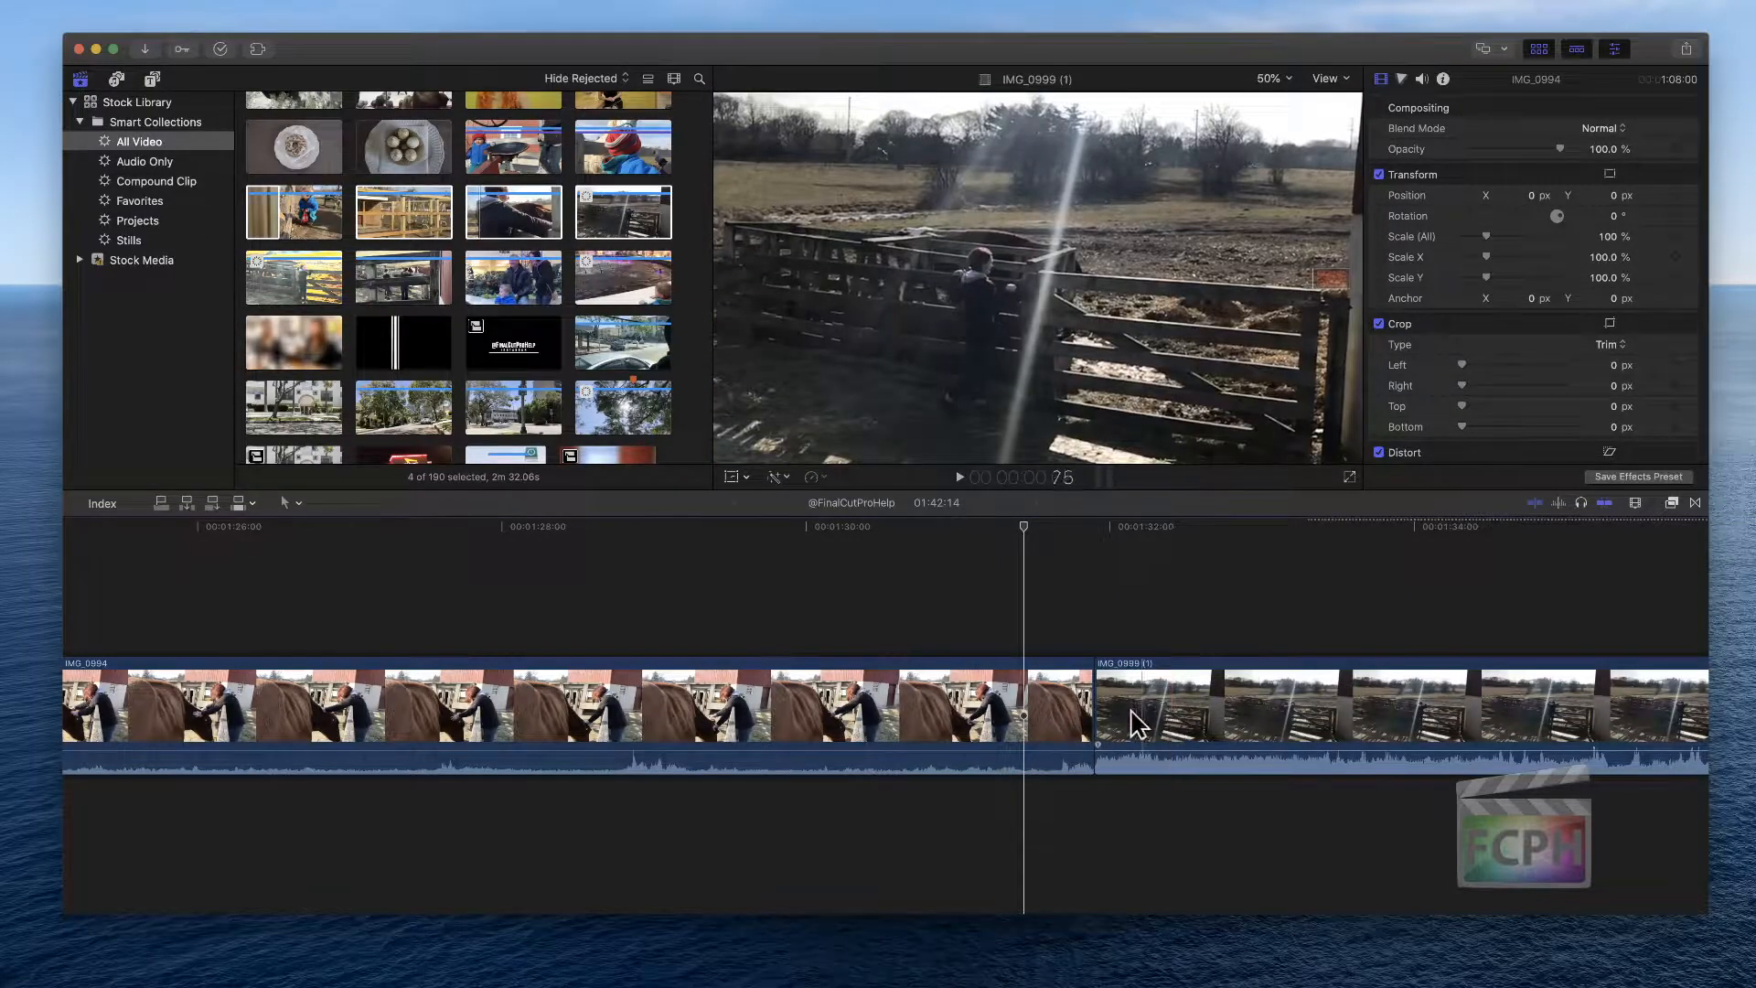
left_click(1088, 697)
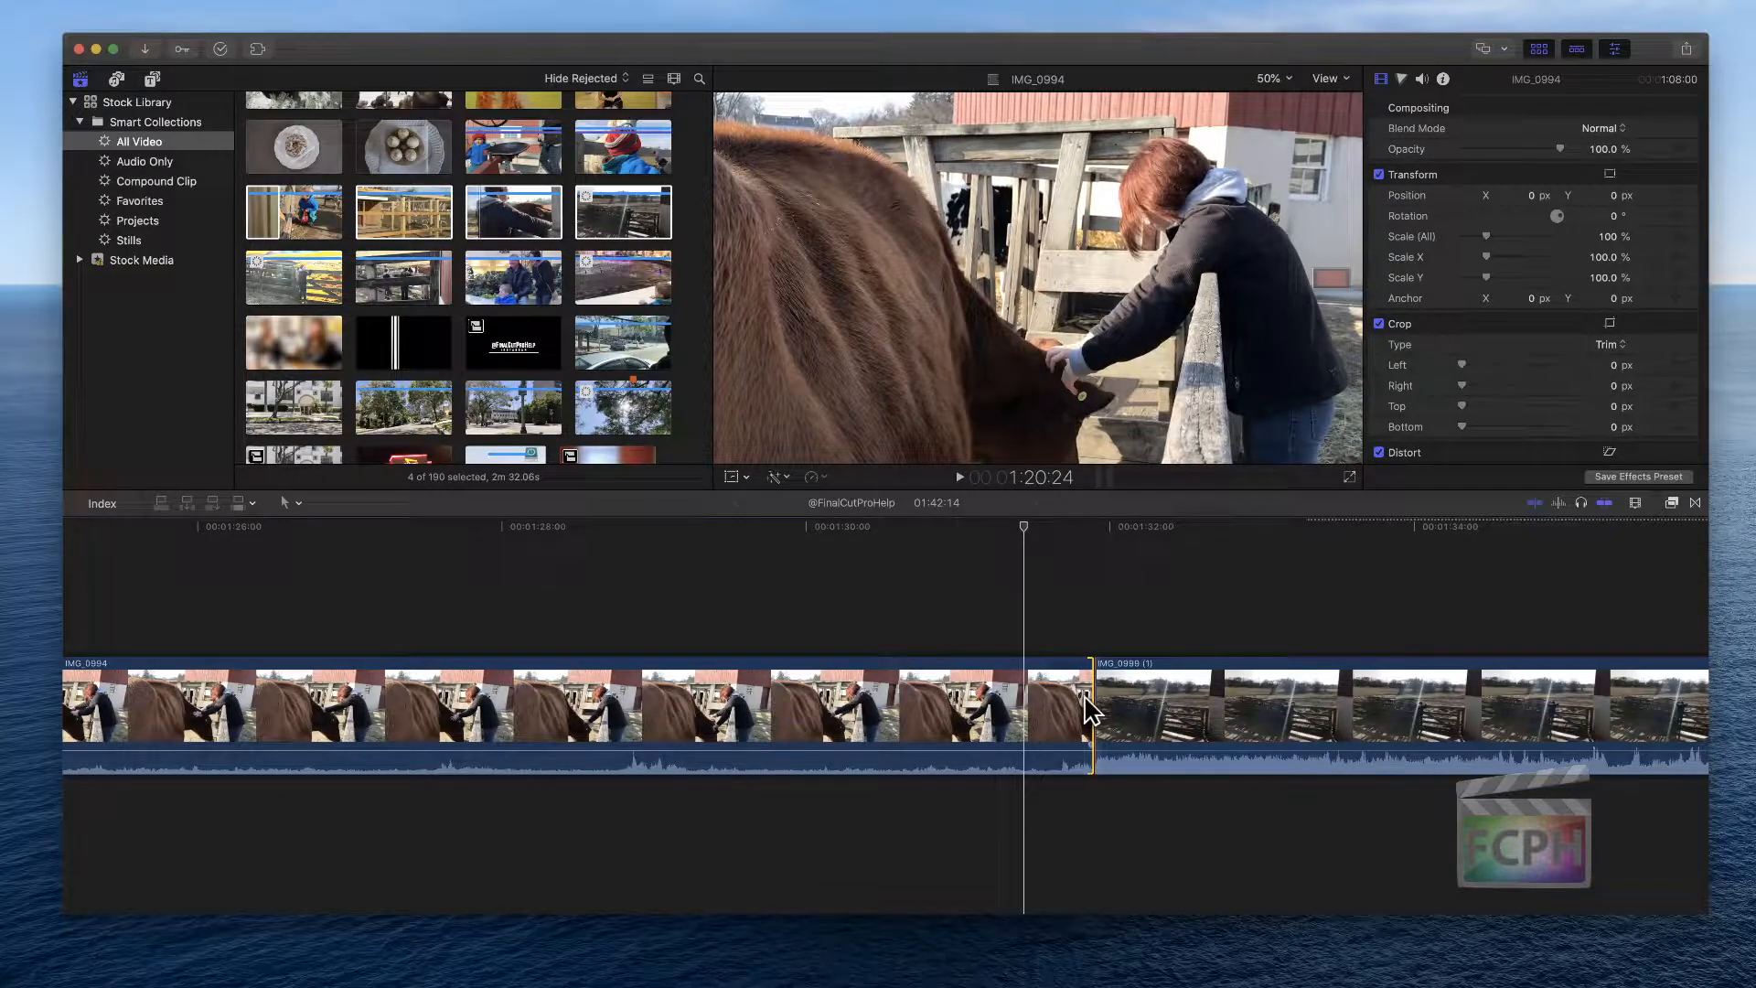
left_click(1091, 529)
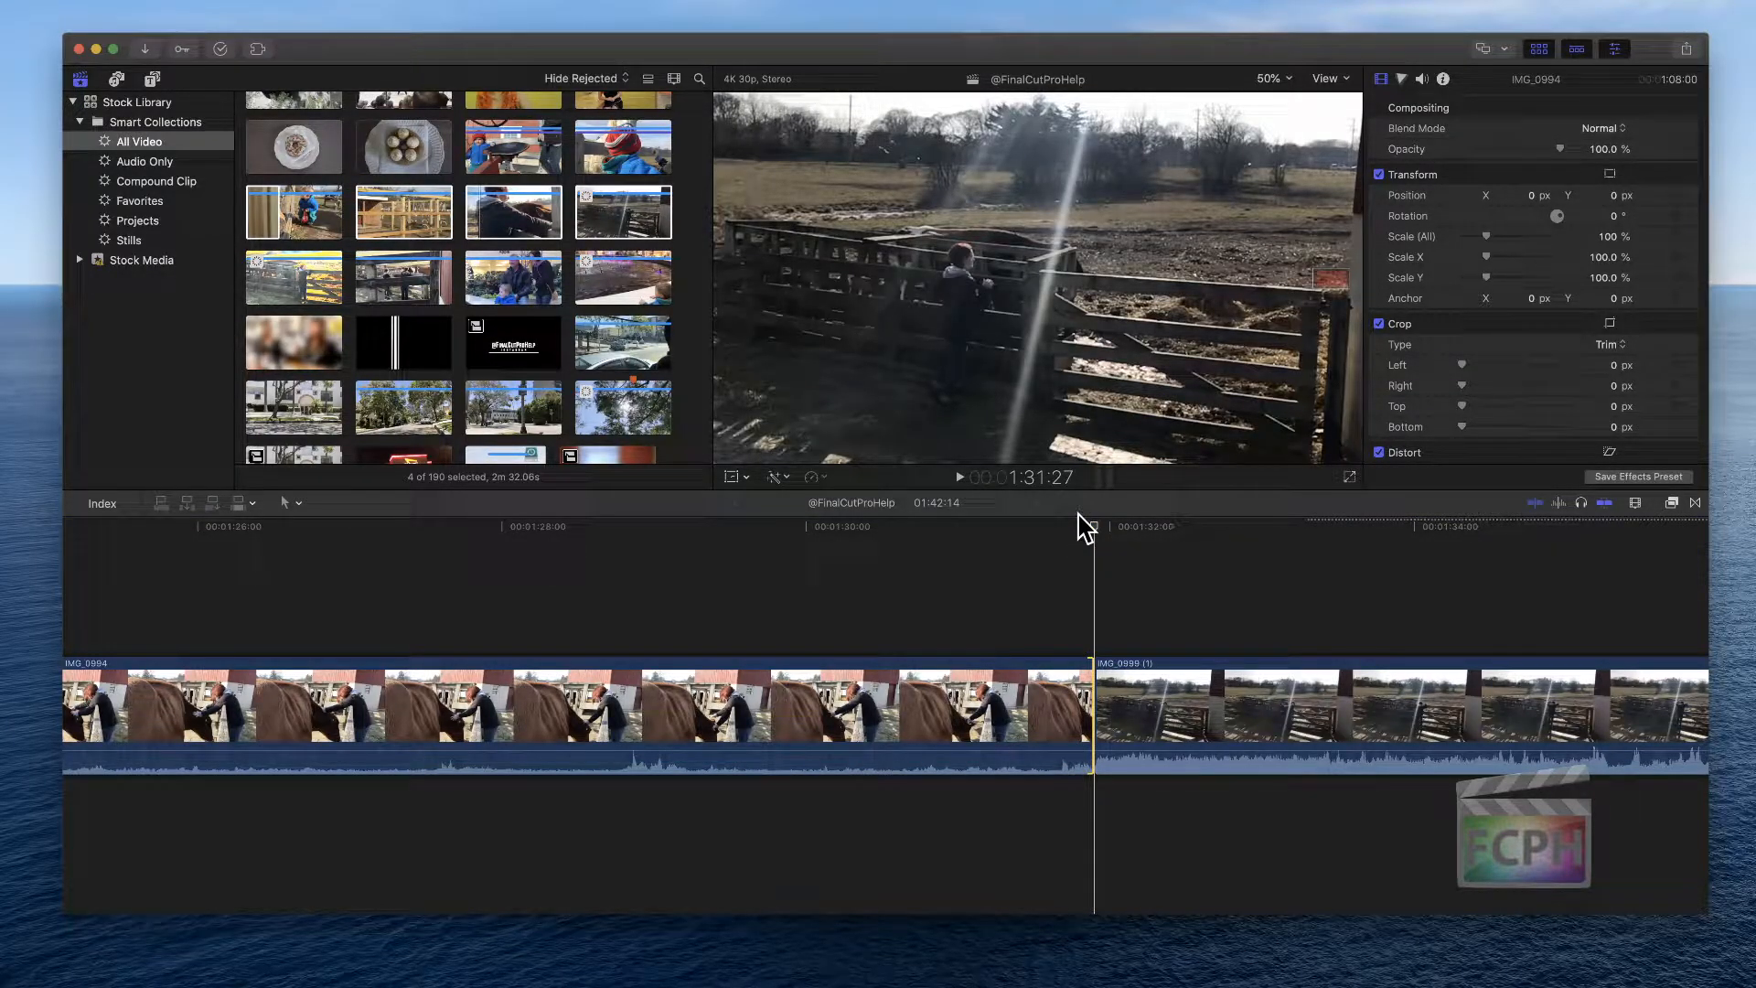
key("shift+period")
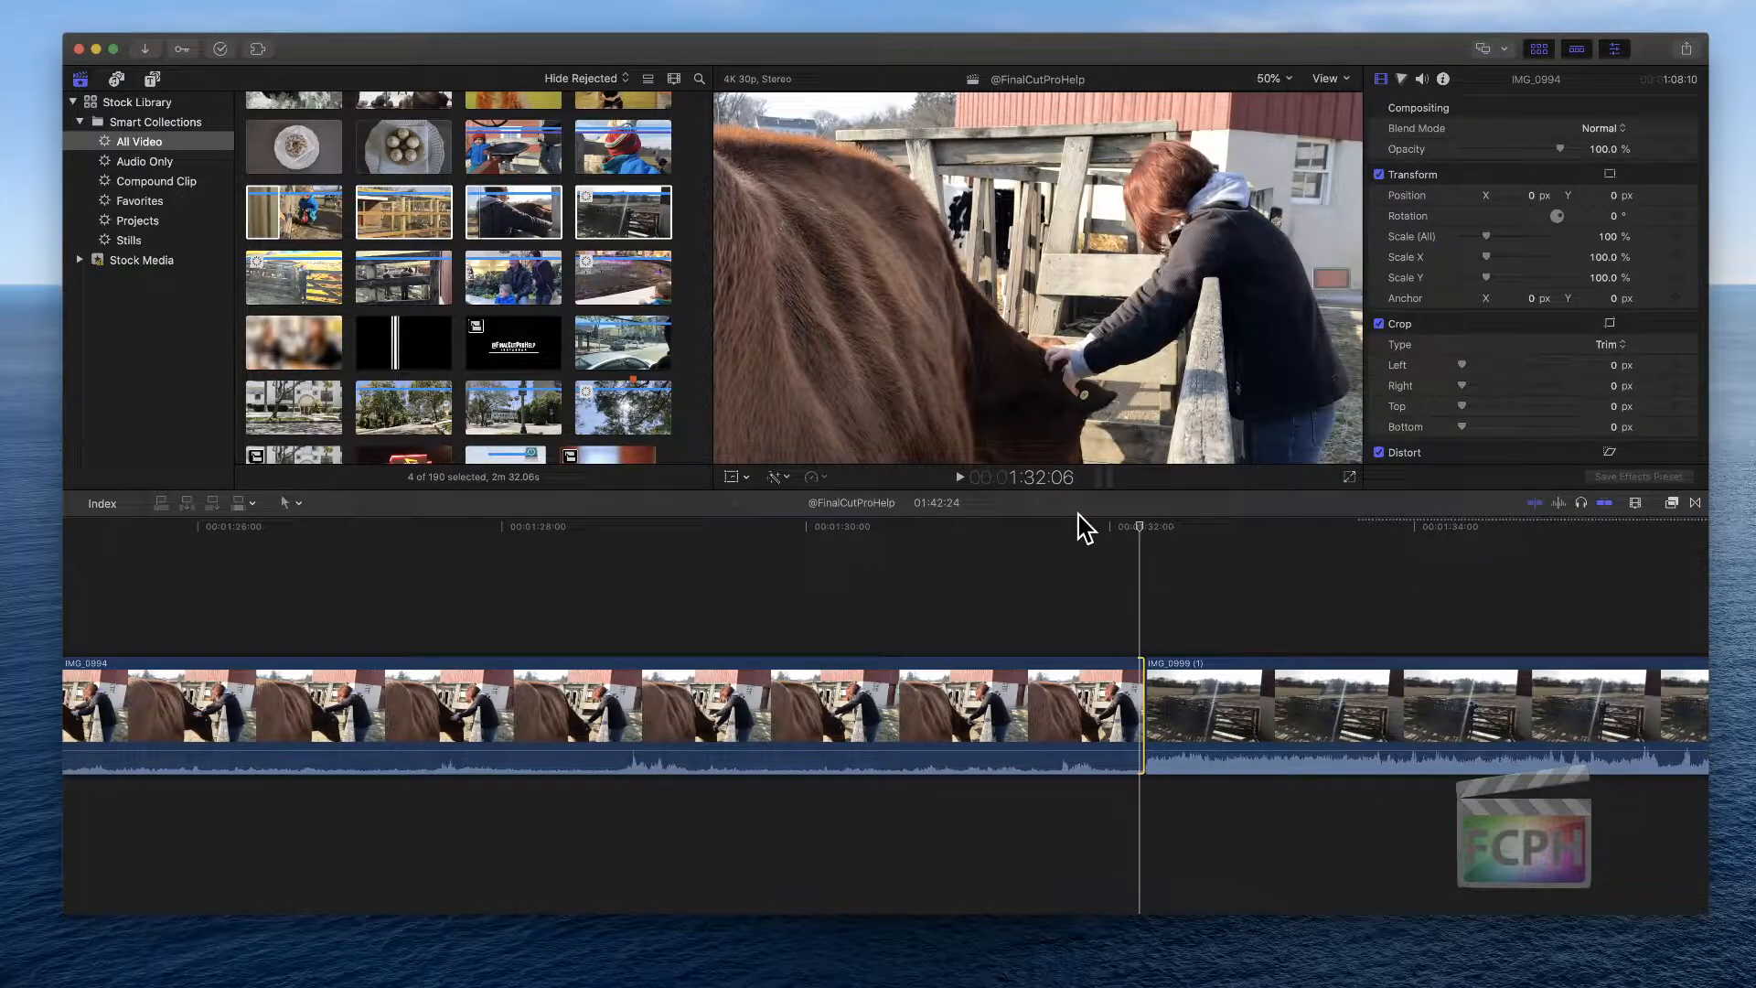
key("shift+period")
key("shift+period")
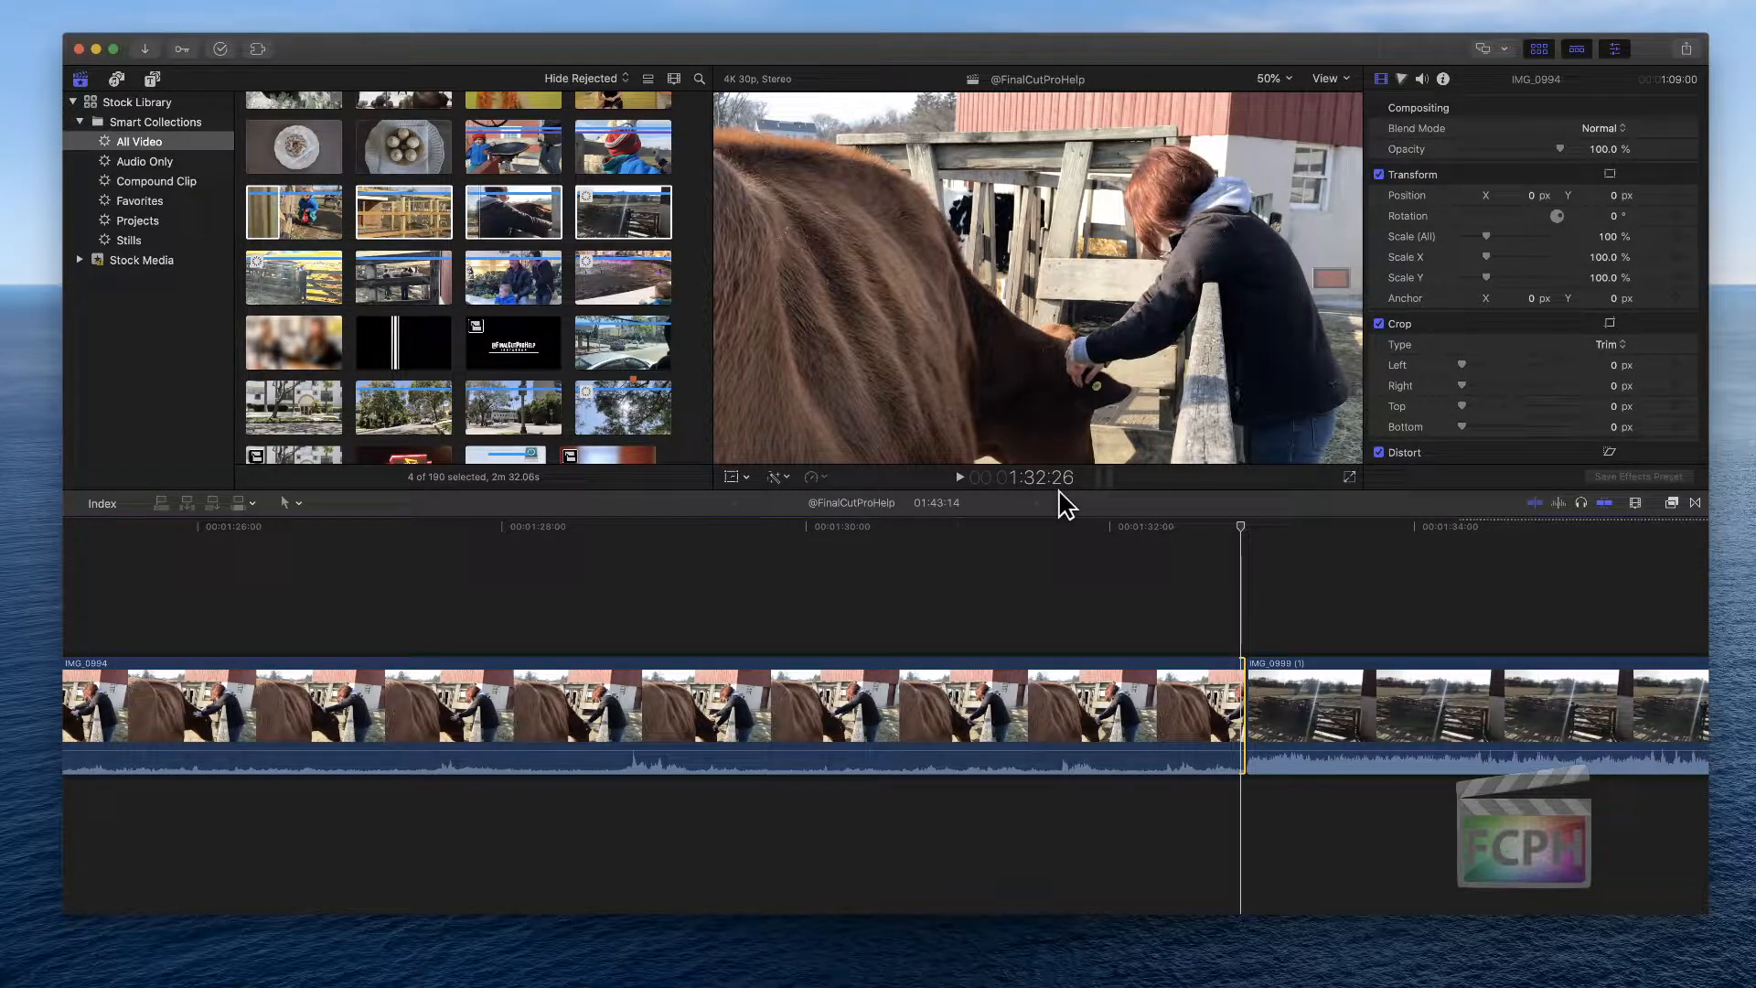
key("shift+period")
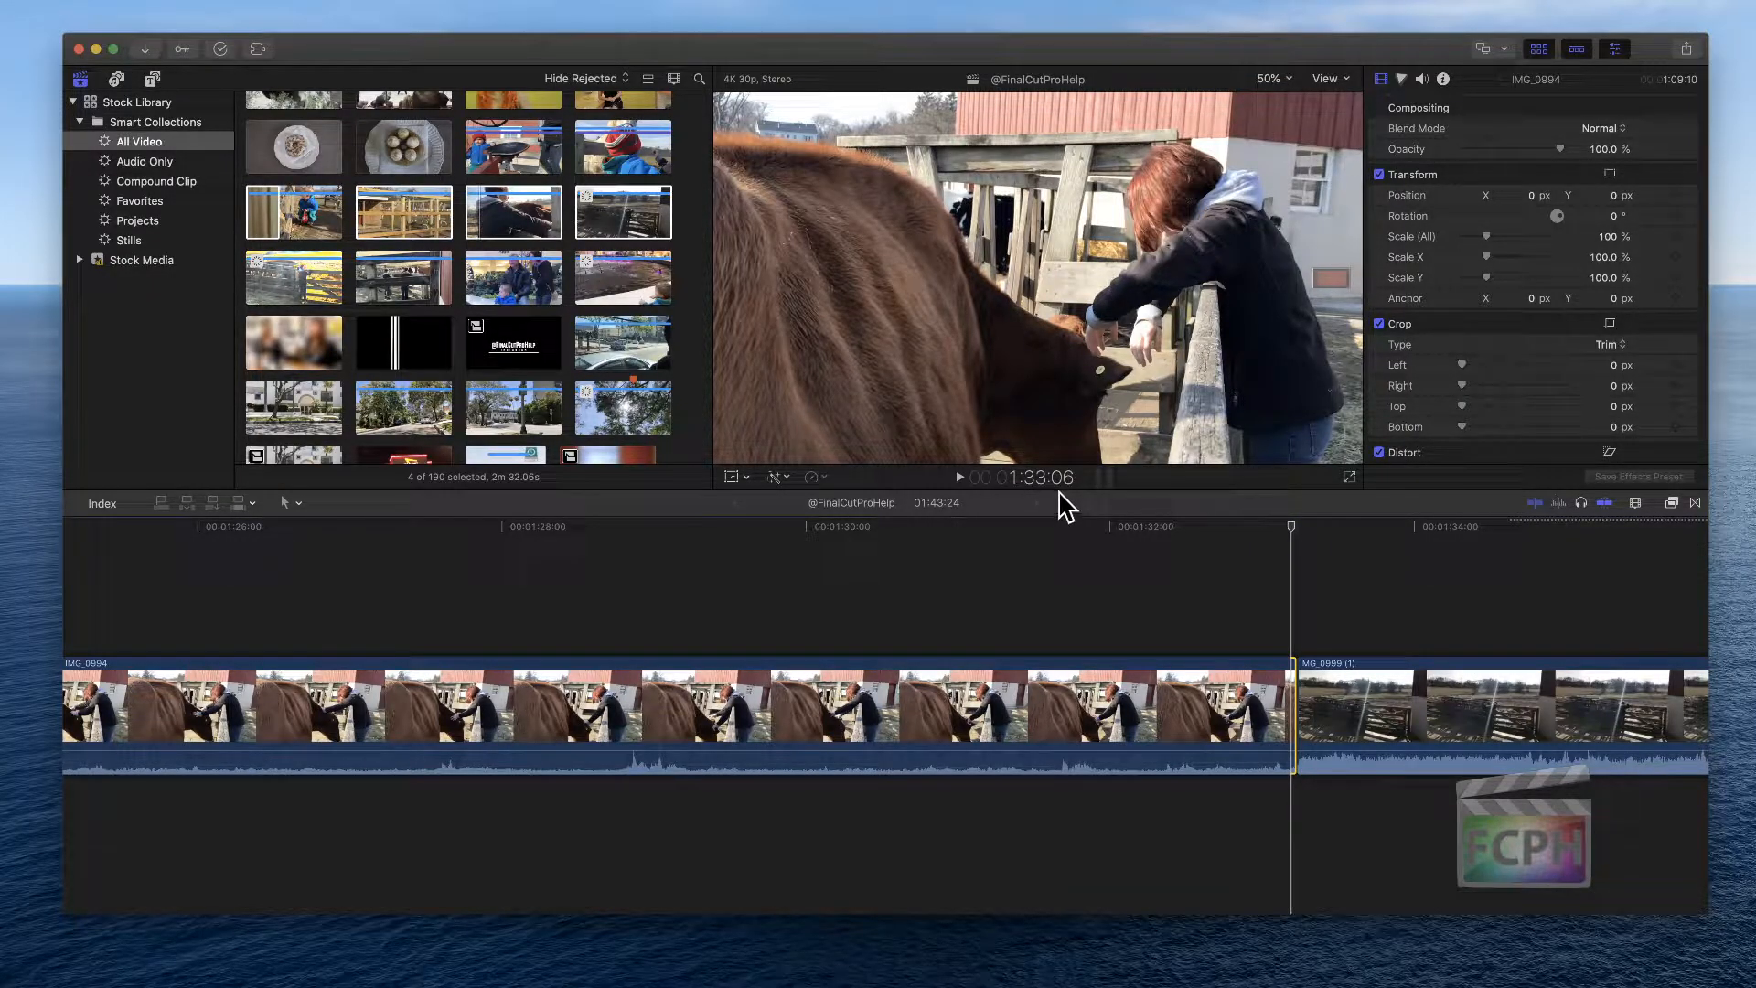
key("shift+period")
key("shift+period")
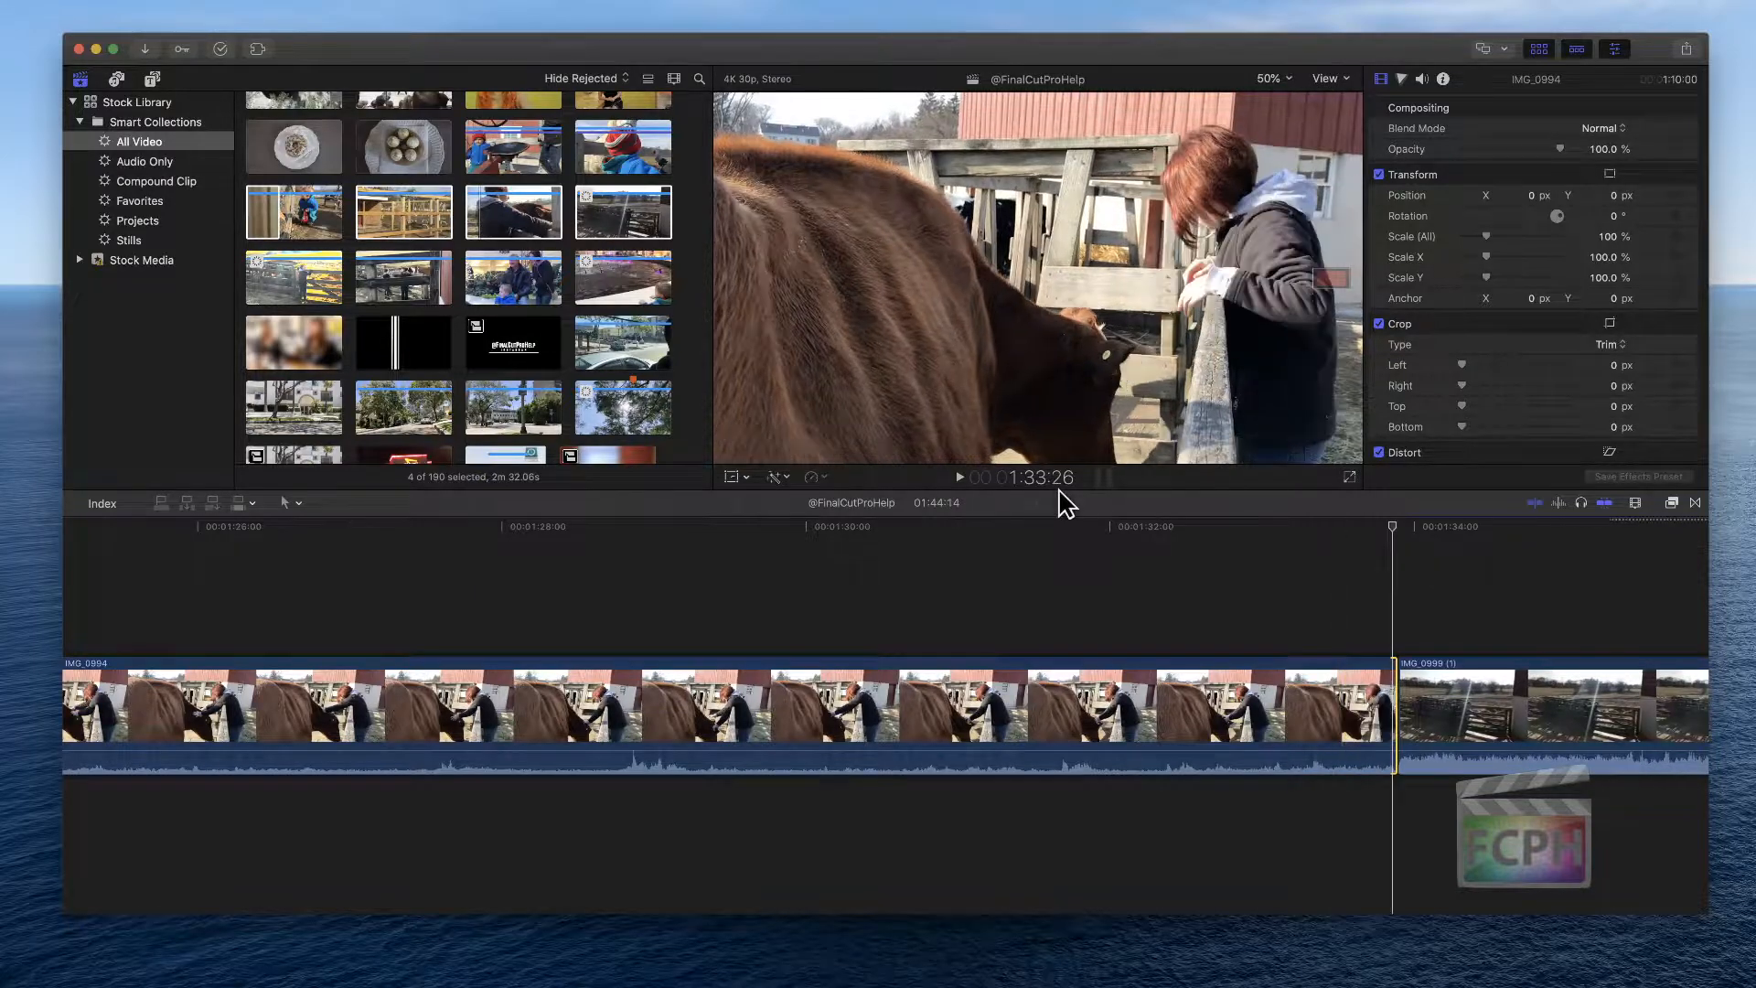
key("shift+period")
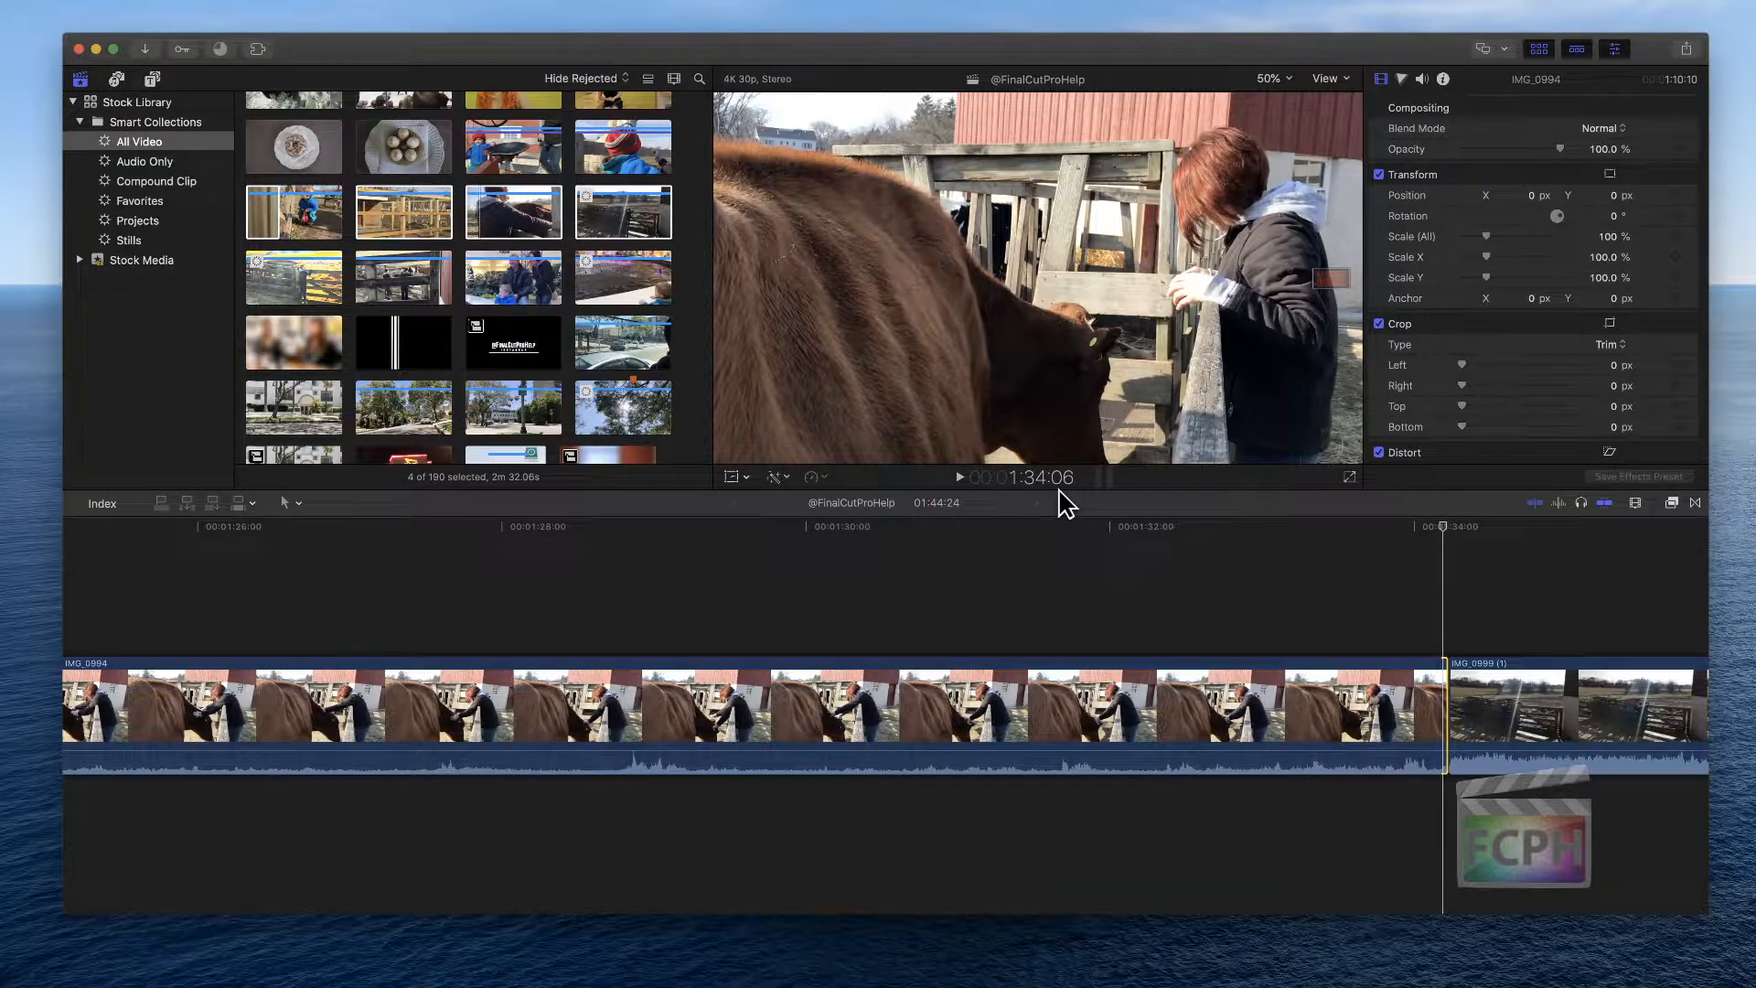
left_click(851, 647)
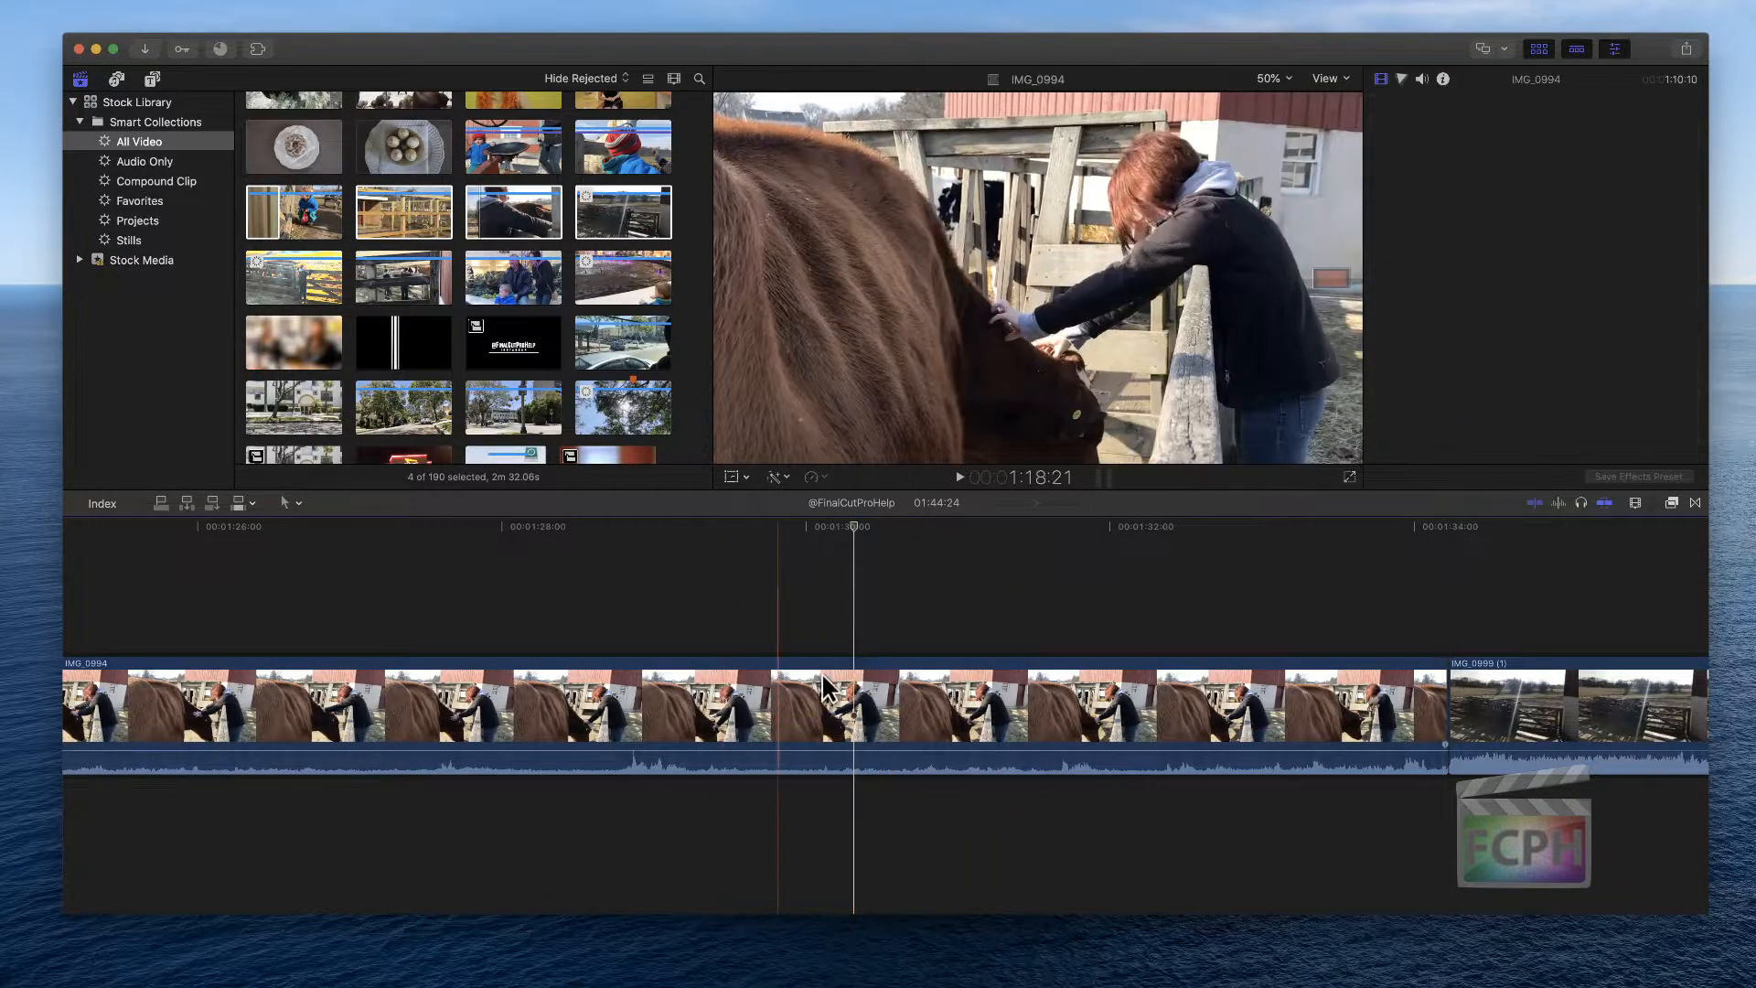
key("shift+z")
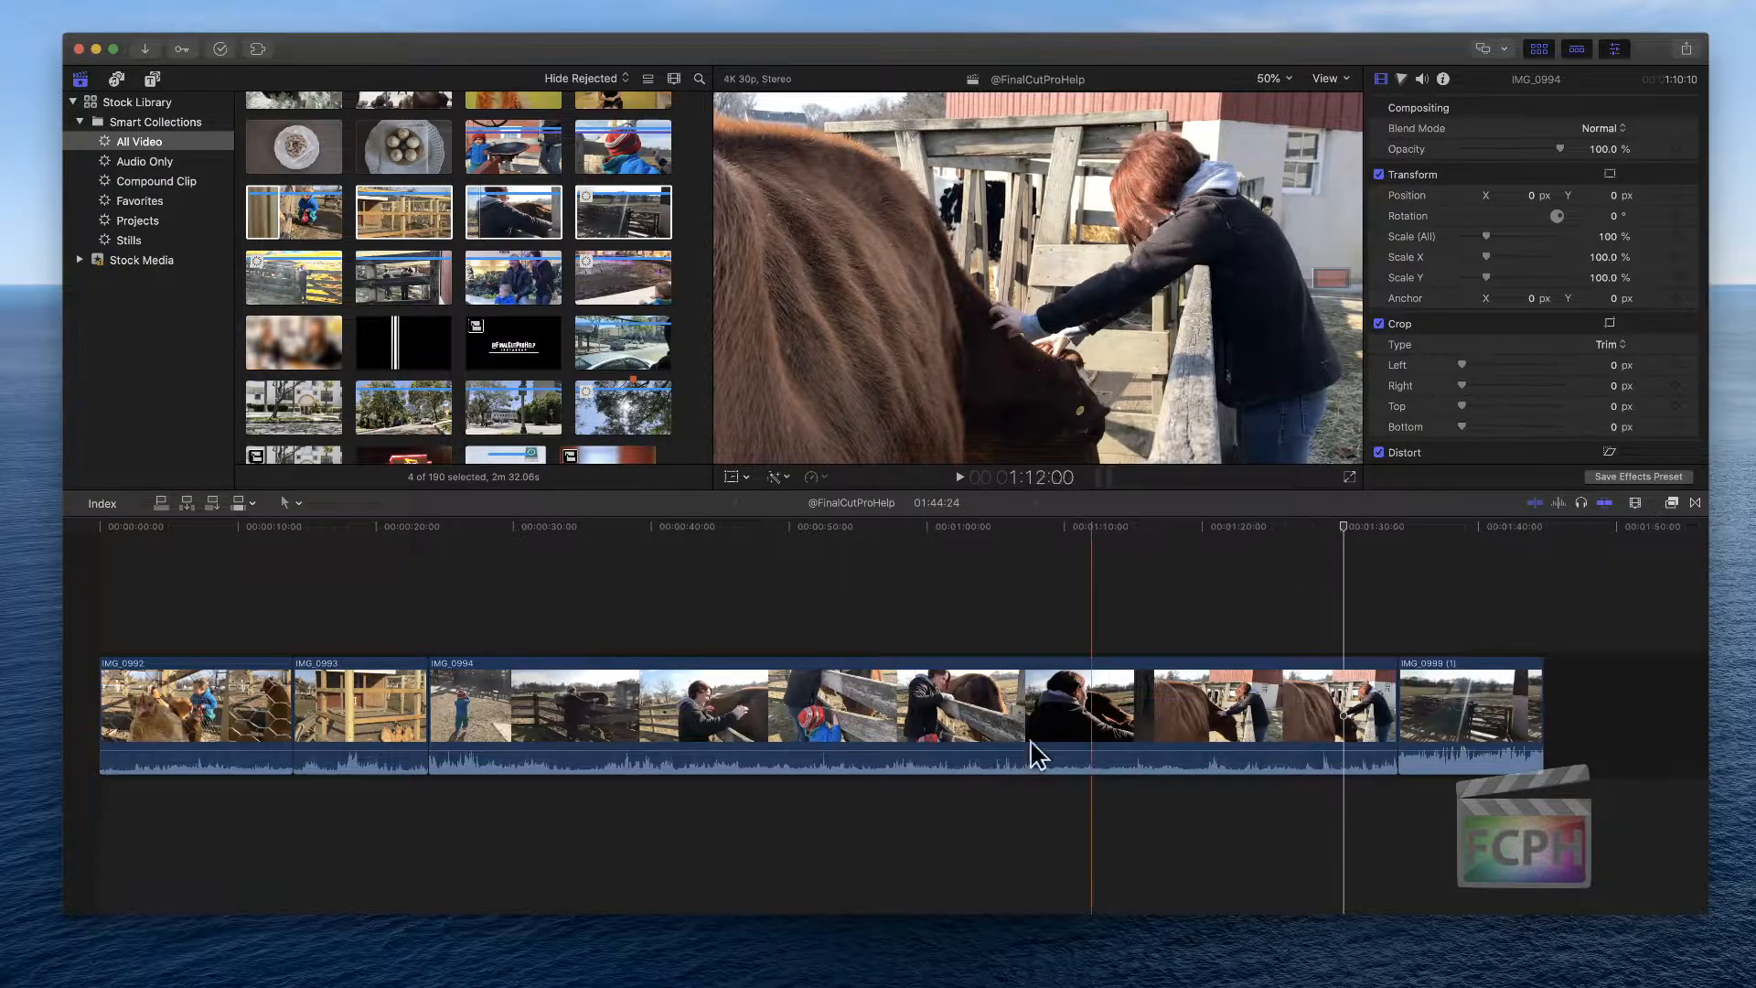
Delete clip IMG_0994 from the timeline
left_click(656, 673)
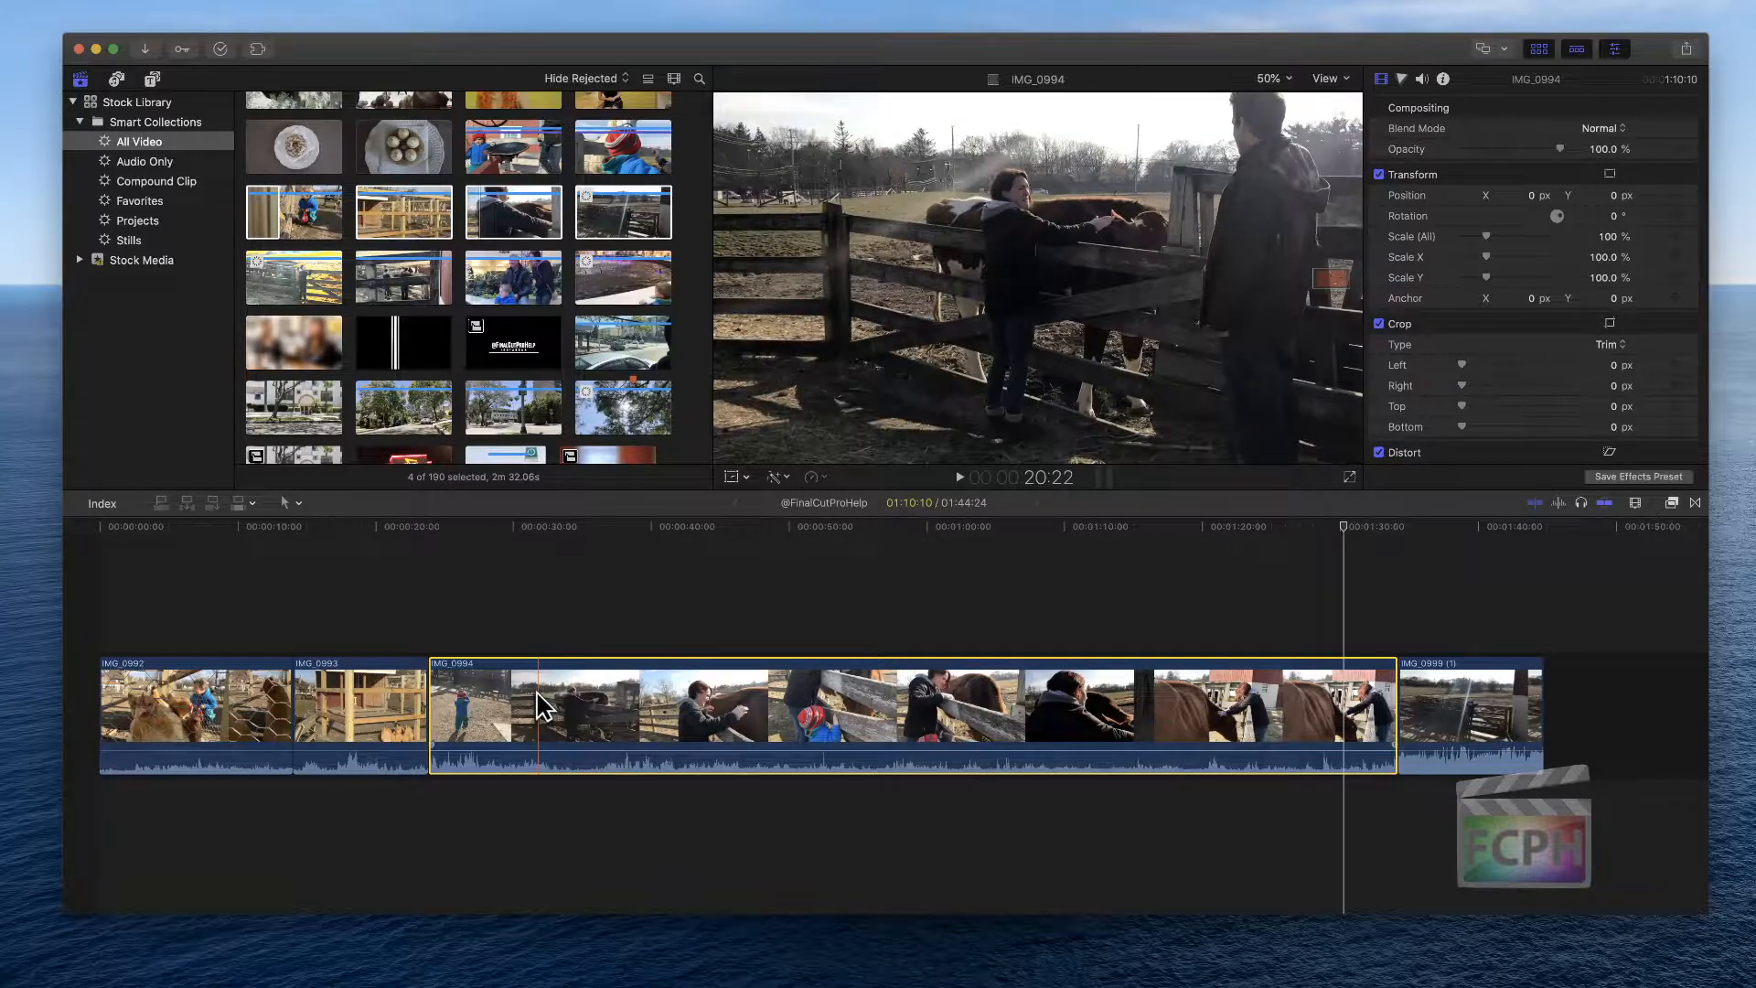
key("Delete")
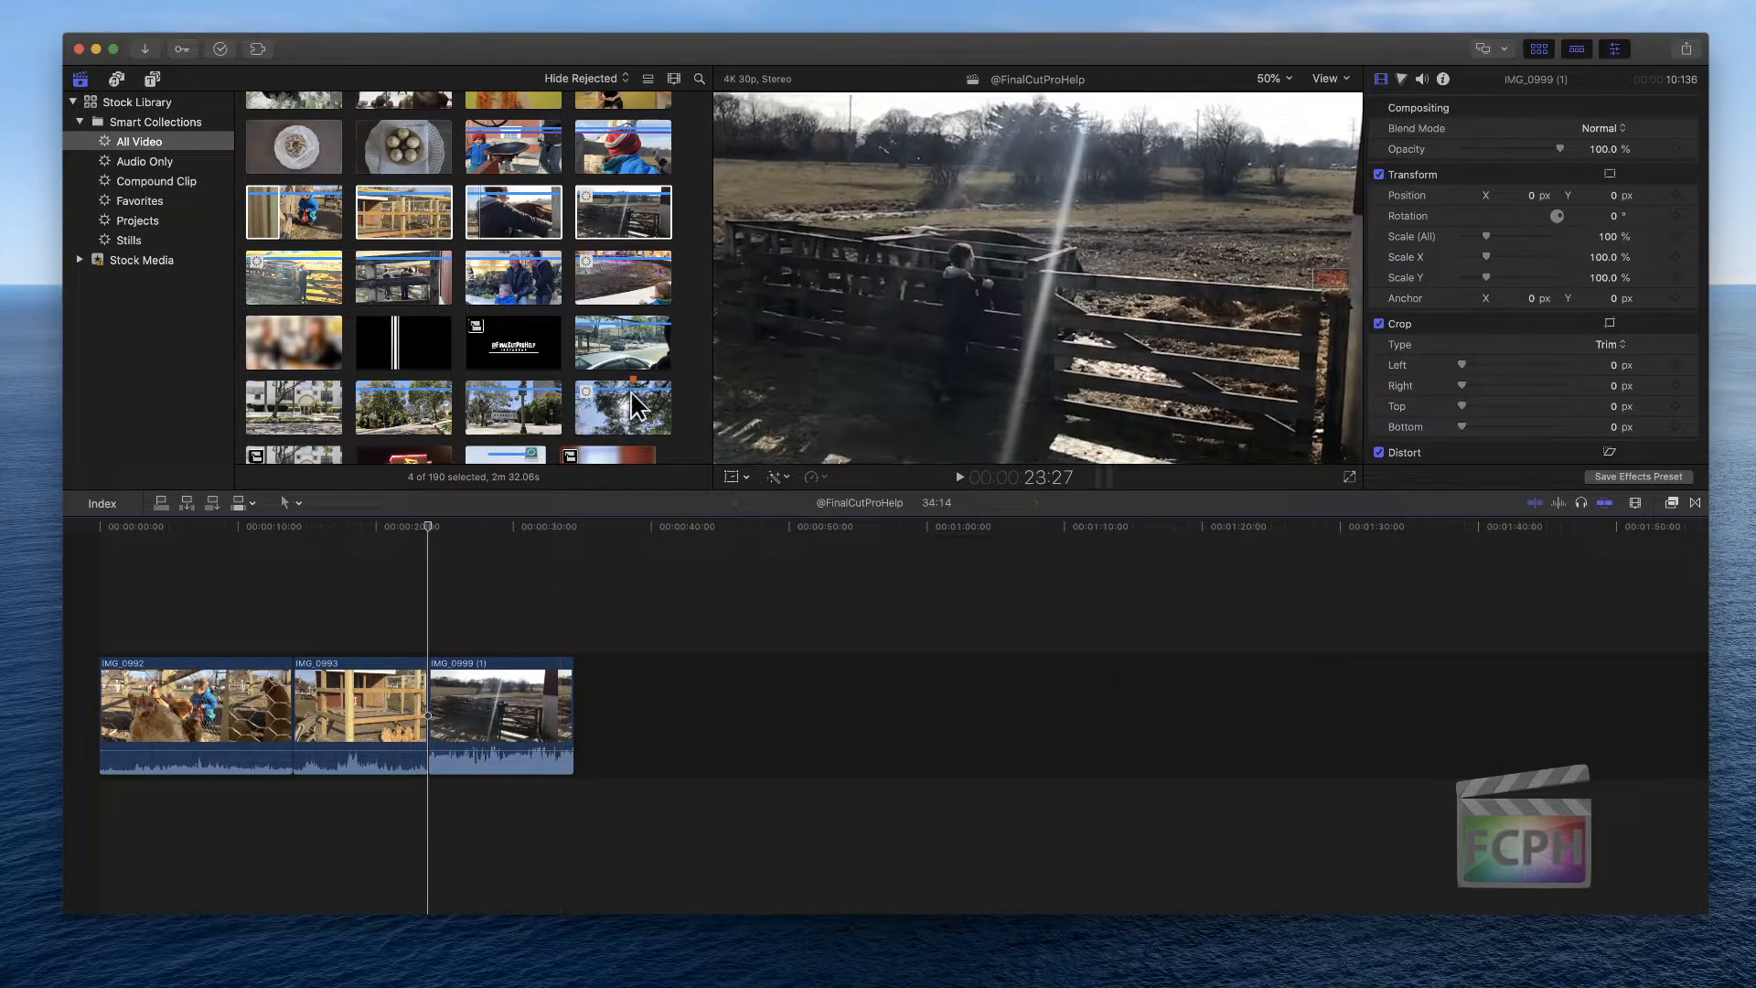
Mark clip IMG_0993 as rejected in the browser
left_click(415, 384)
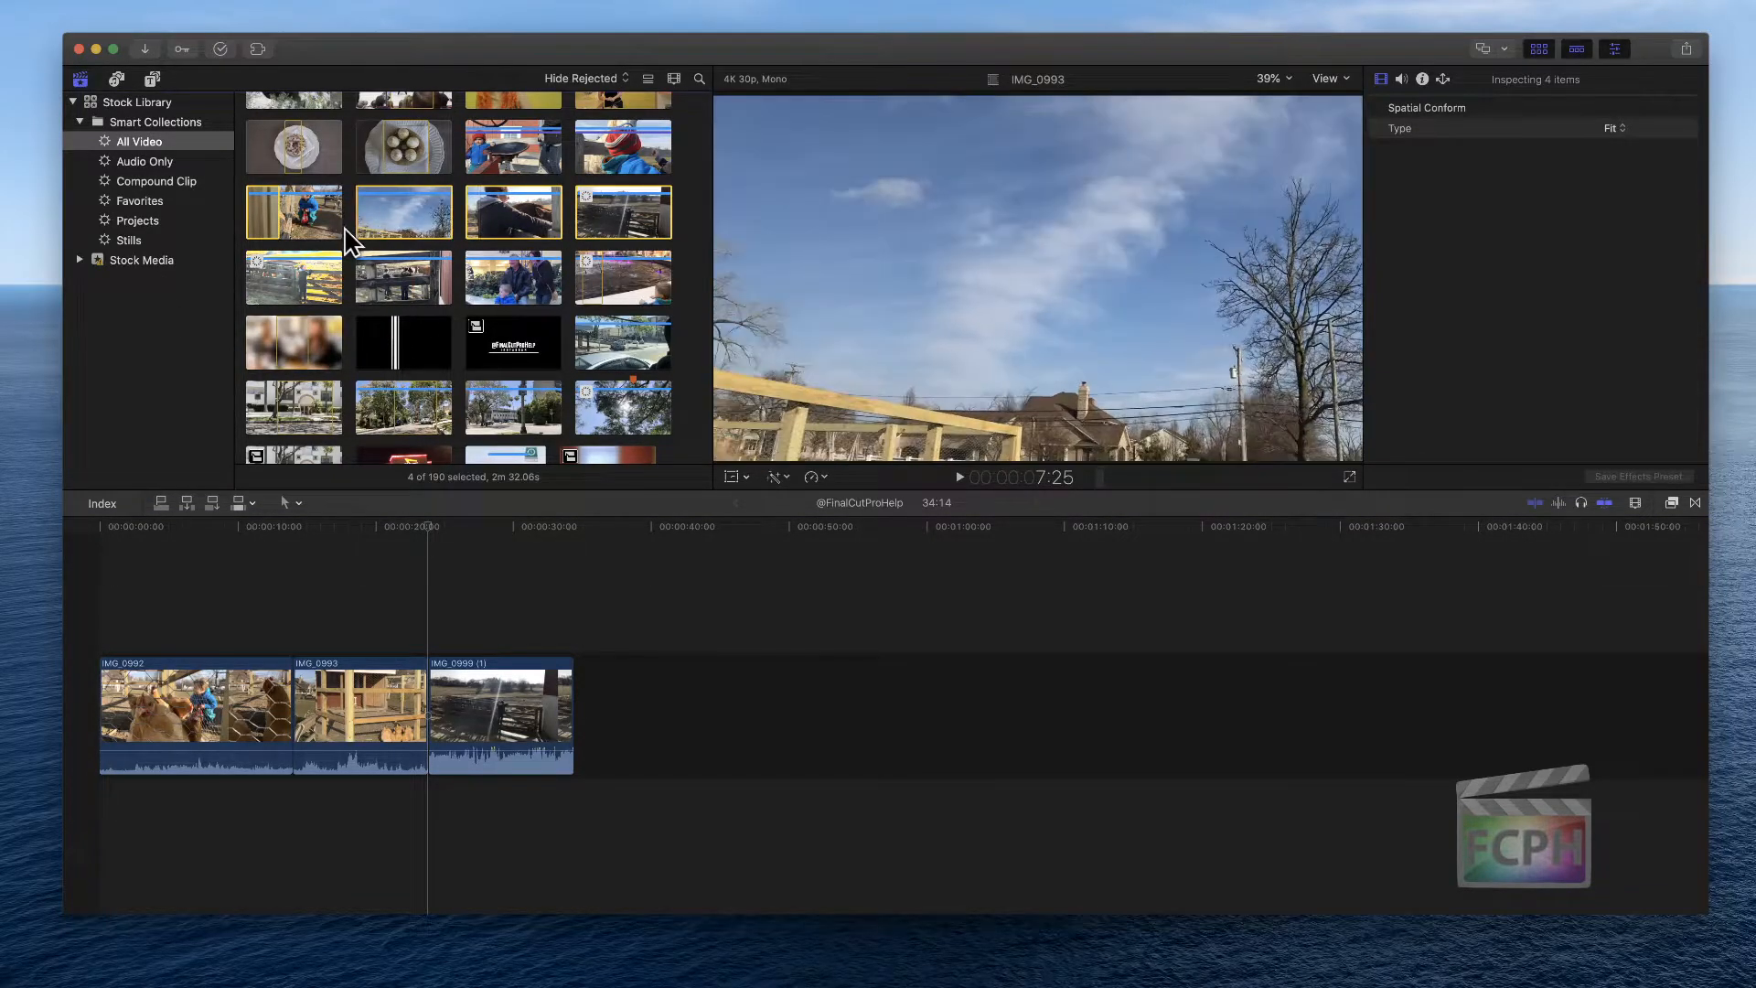
left_click(406, 215)
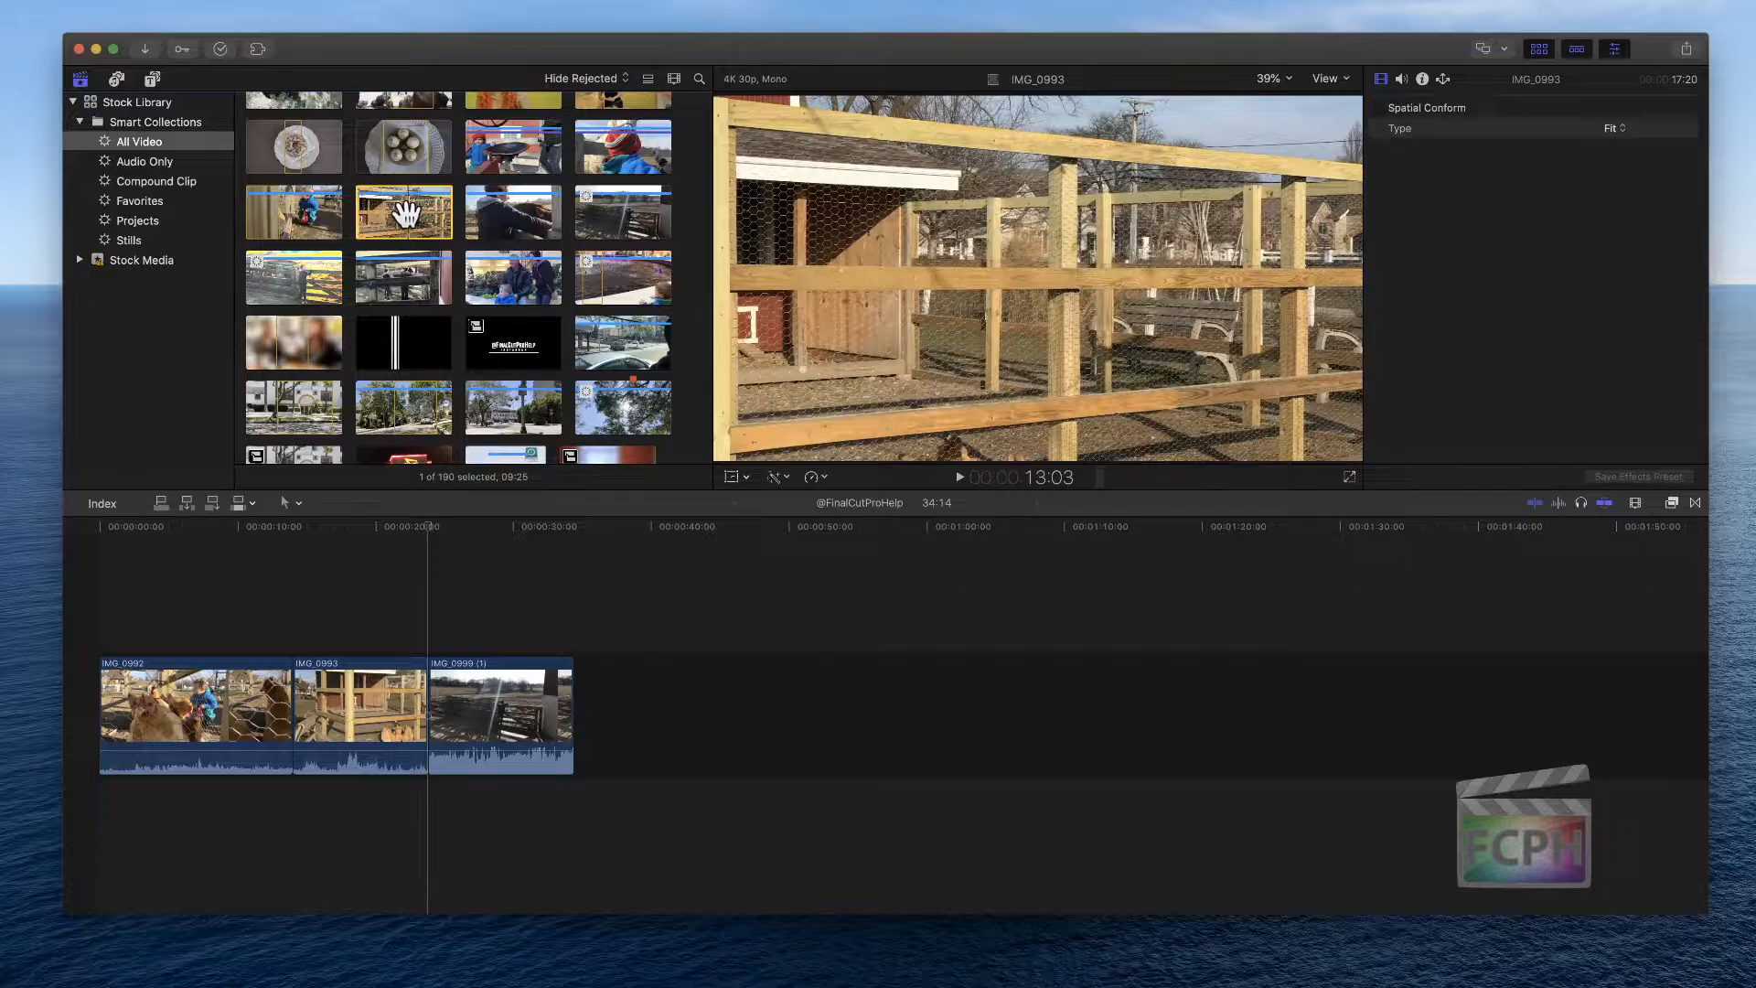
key("Delete")
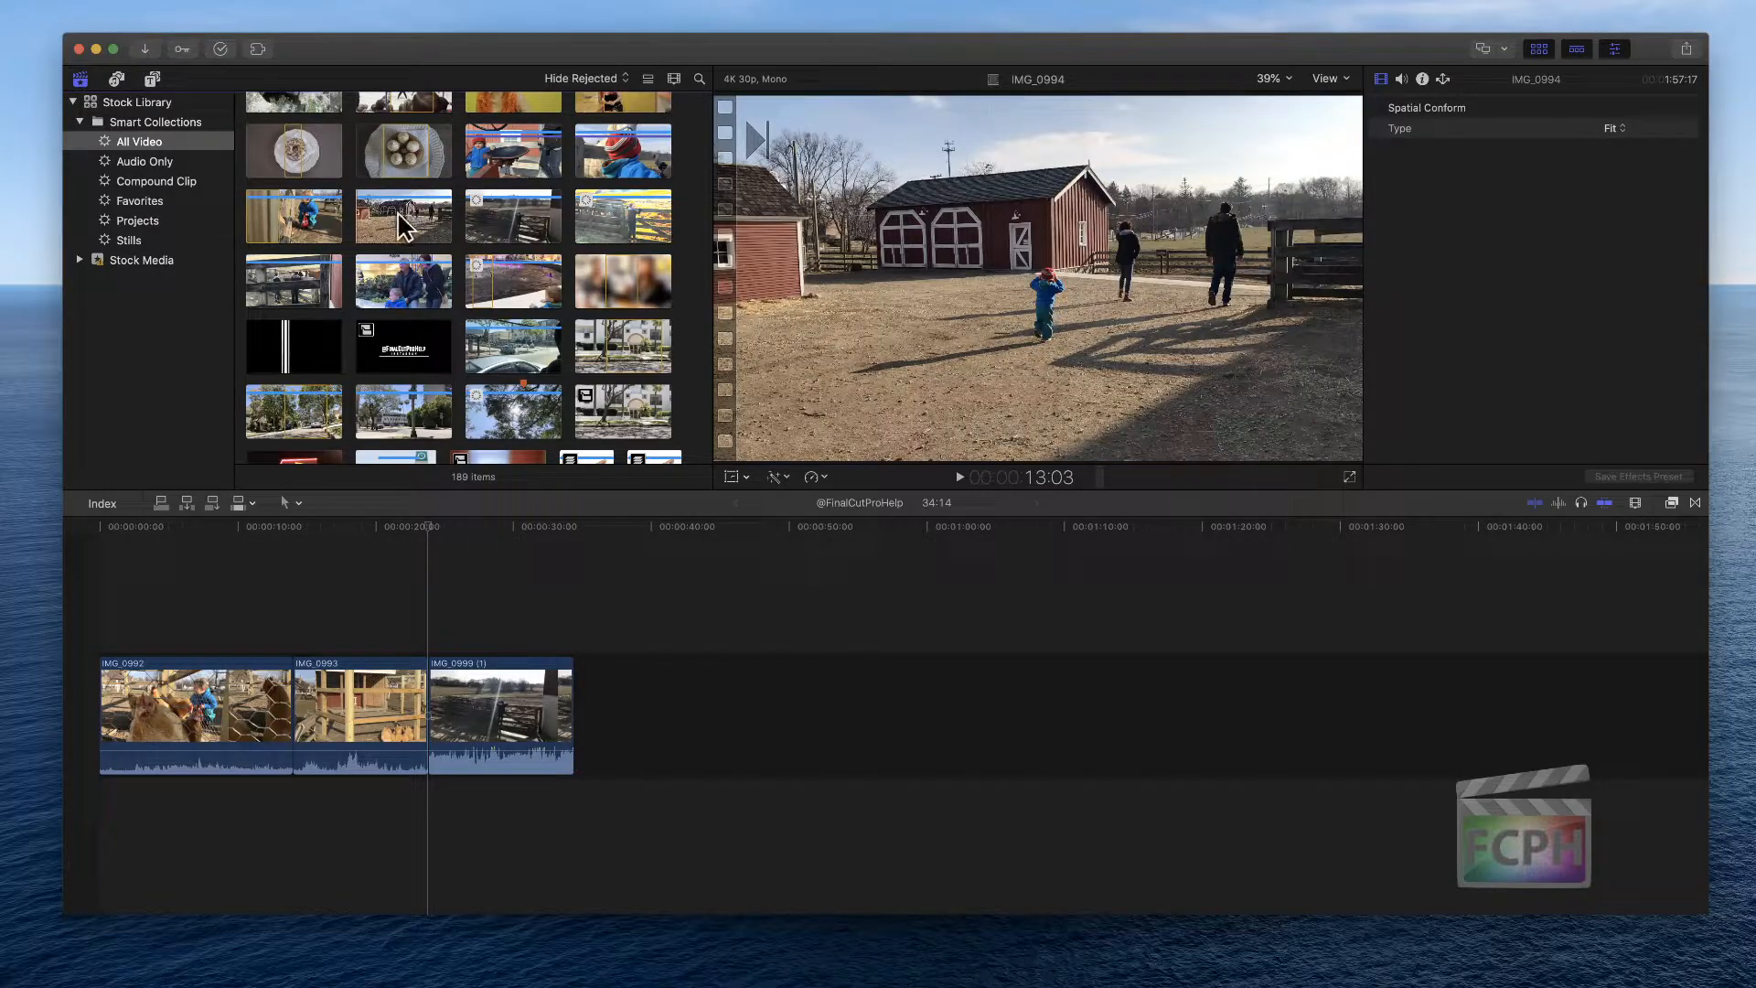
Show rejected clips, unrate IMG_0993 to remove its rejection, and switch the browser filter back to Hide Rejected
left_click(626, 79)
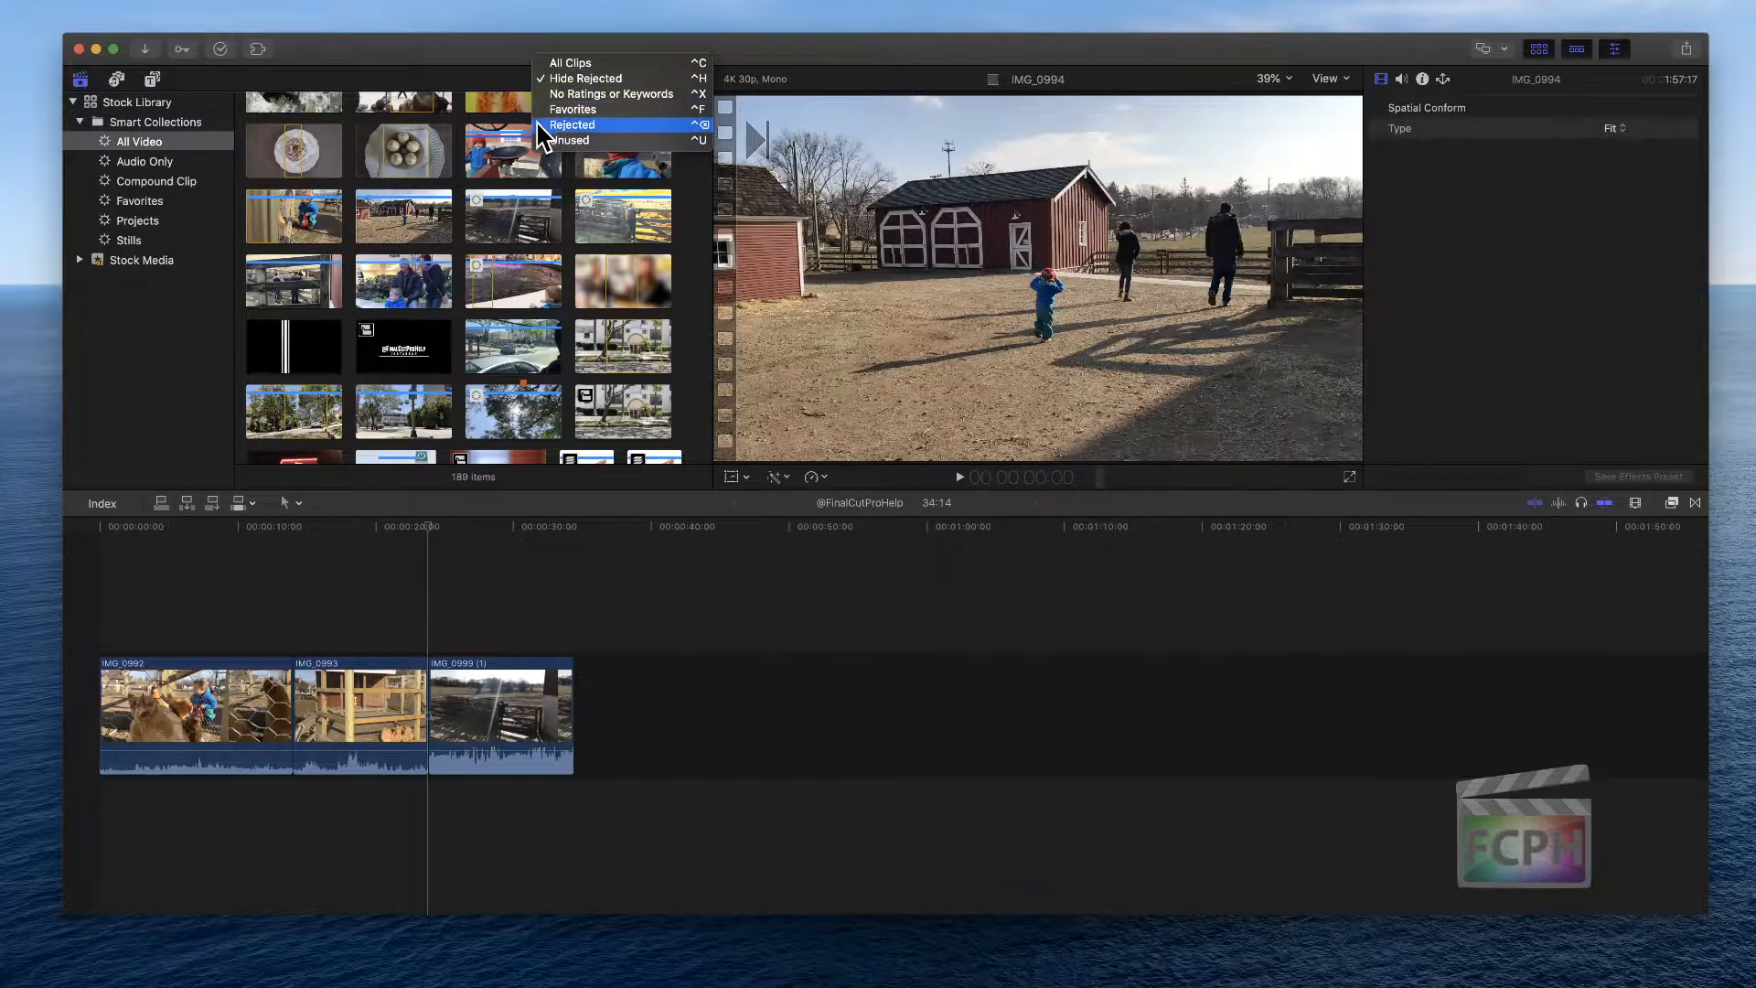
left_click(624, 126)
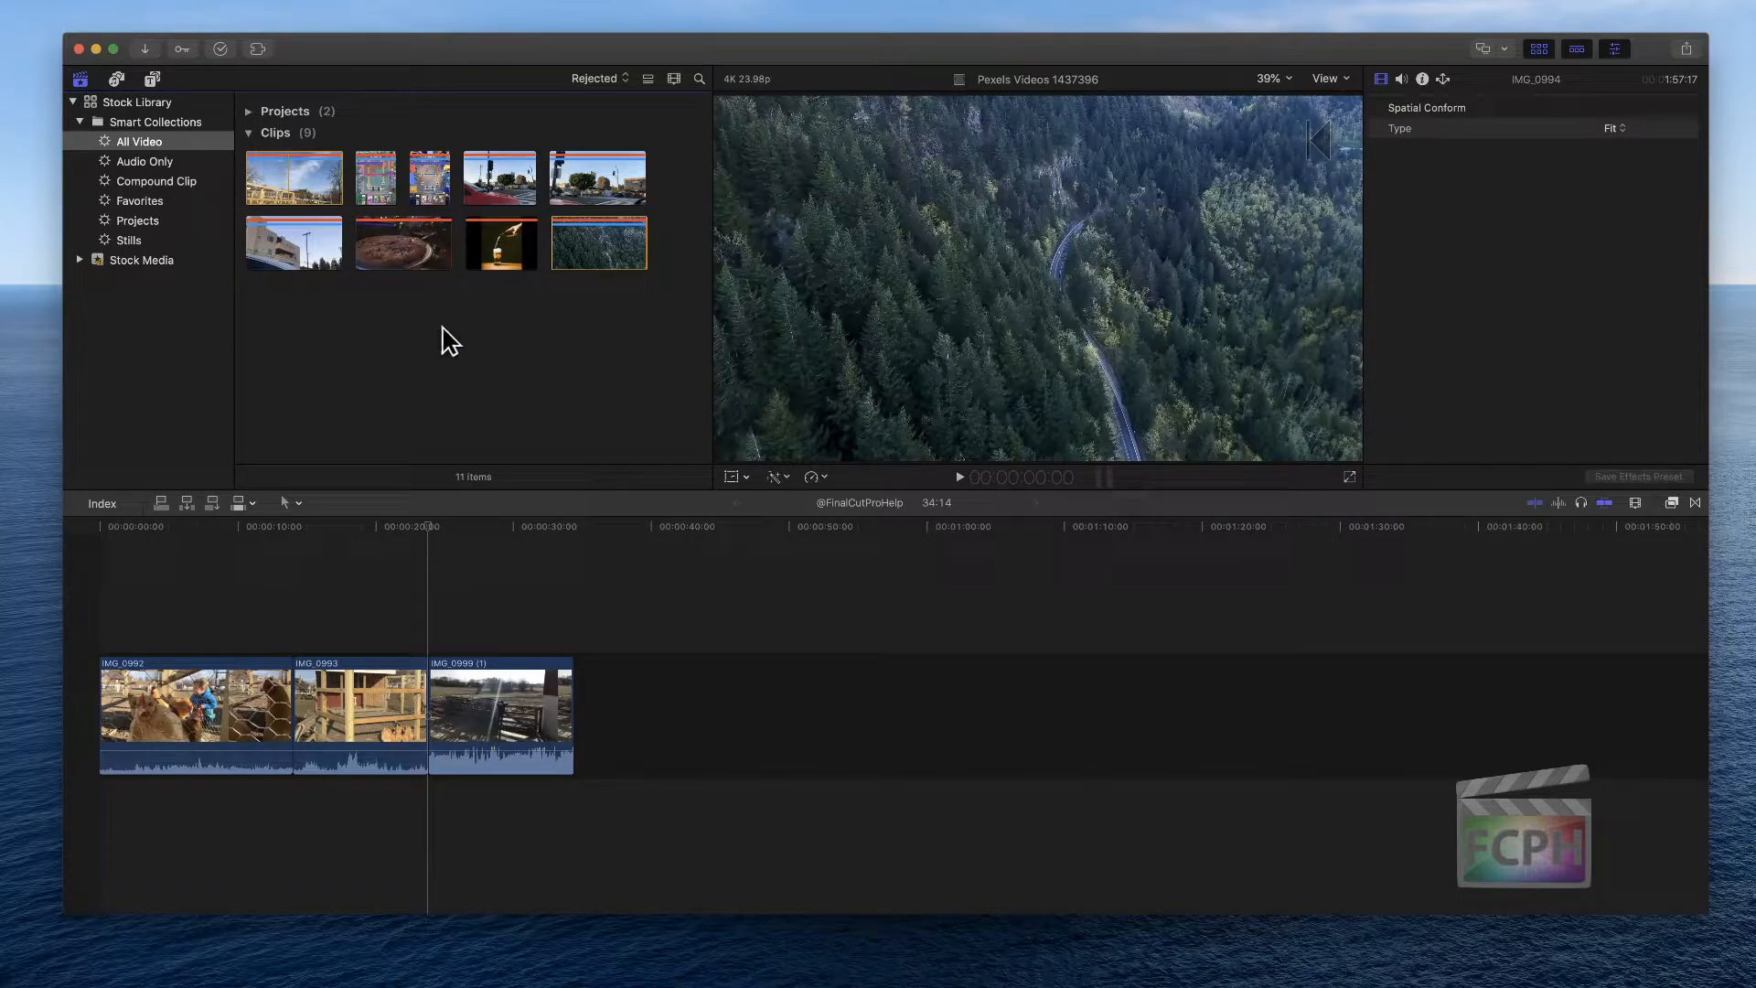
left_click(286, 183)
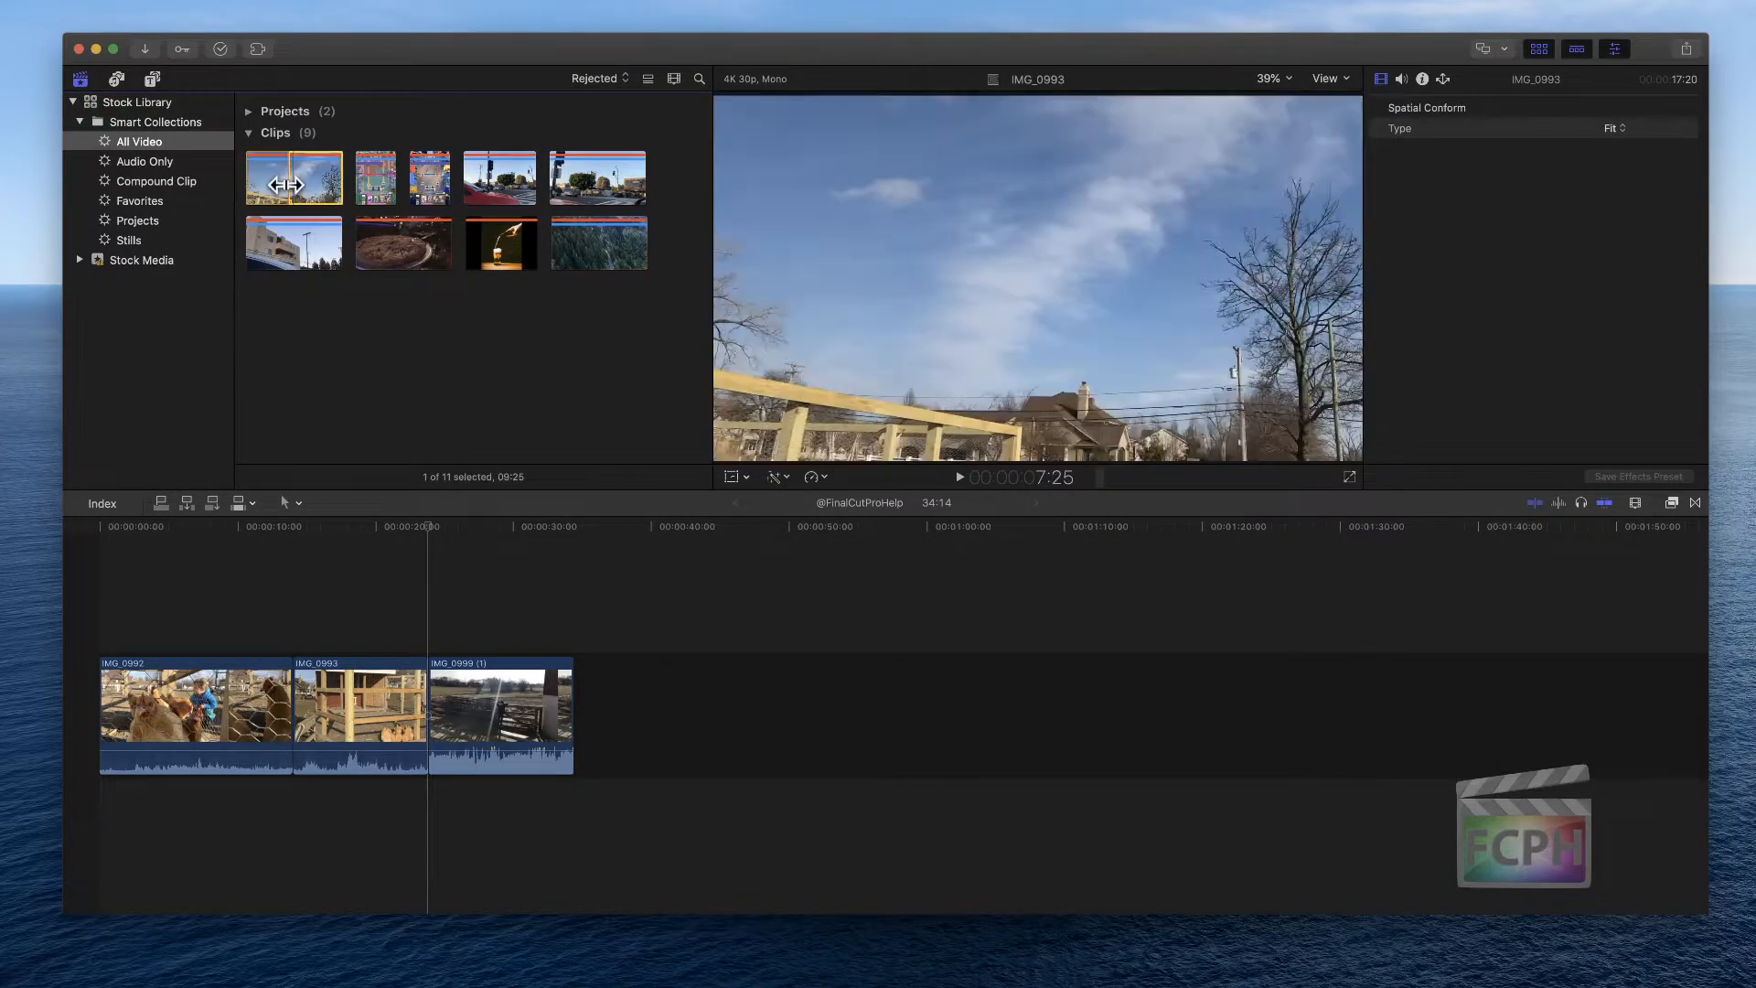
left_click_drag(286, 185, 215, 179)
key("u")
left_click(289, 184)
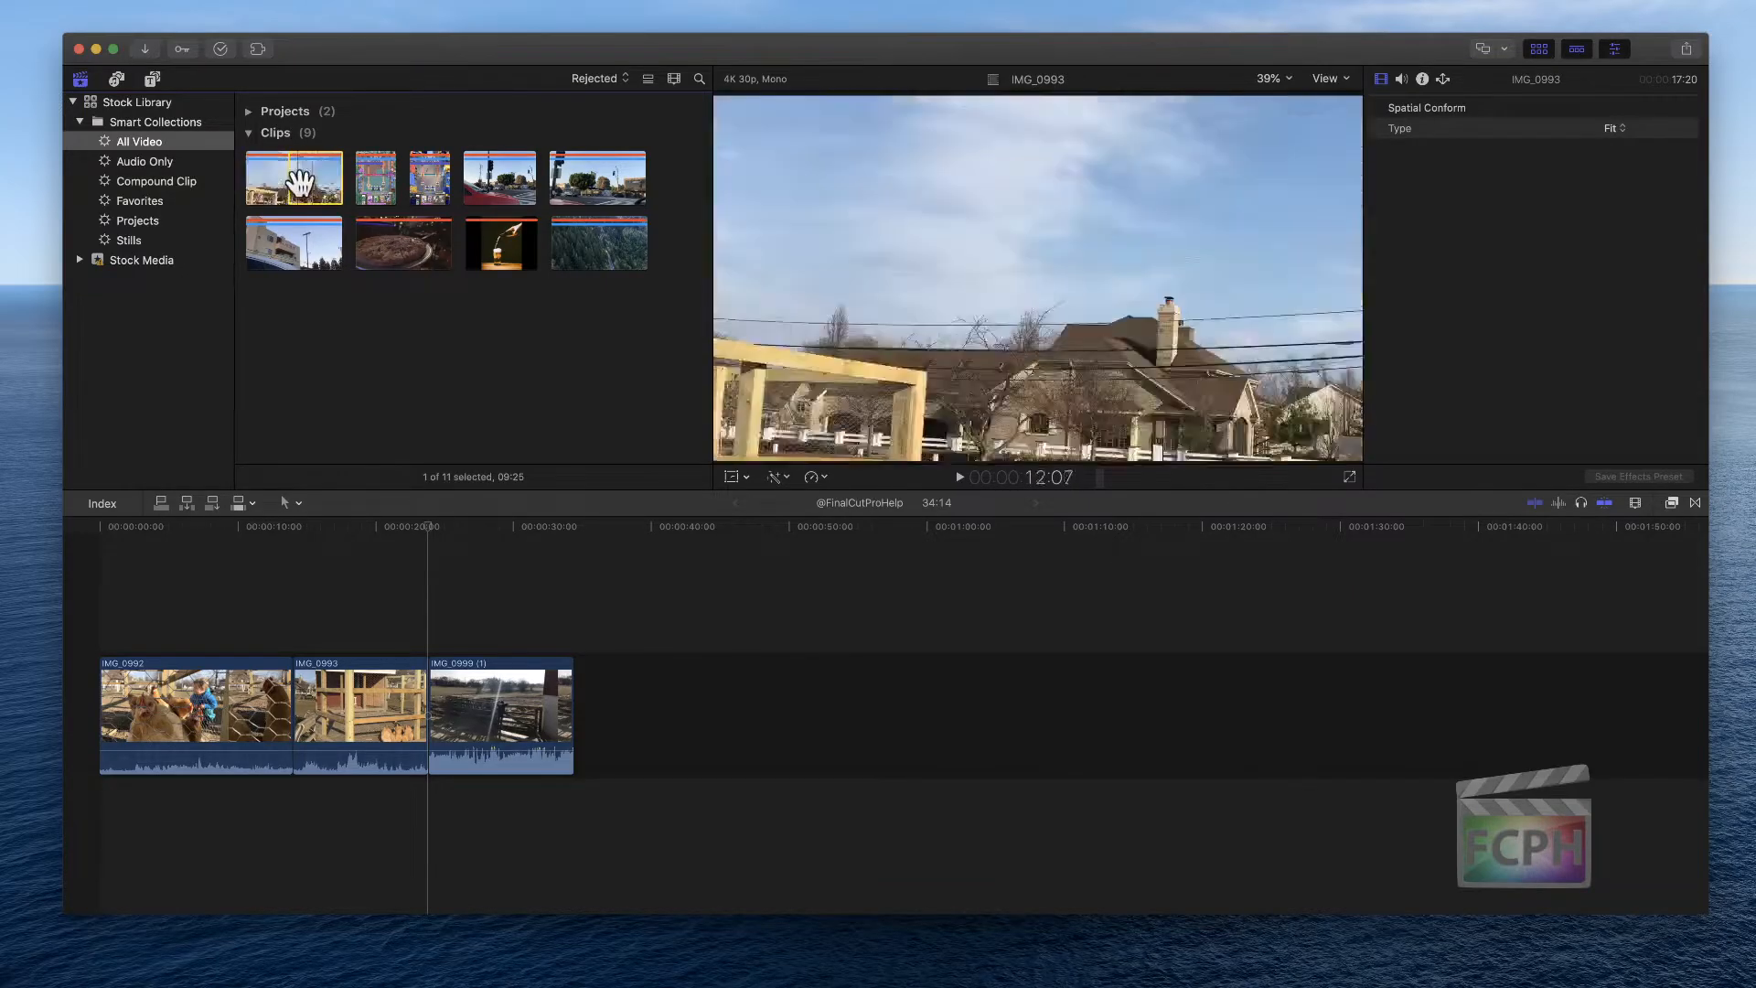
key("super+z")
left_click_drag(289, 185, 228, 176)
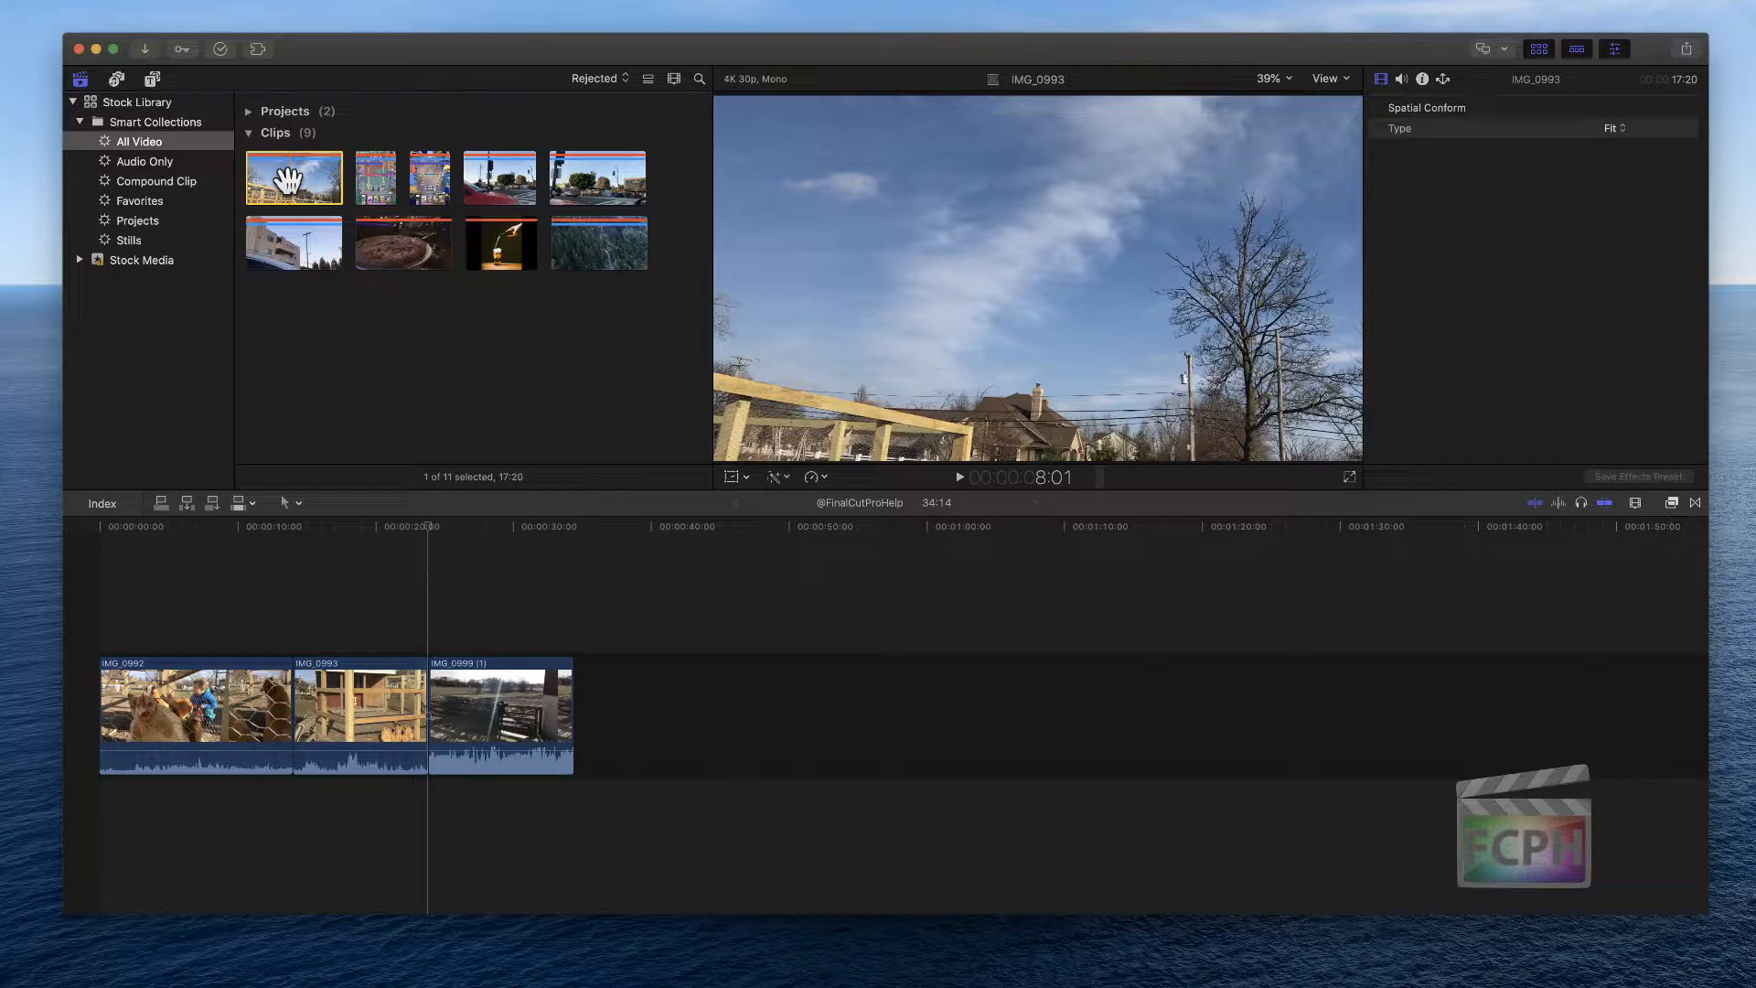
key("u")
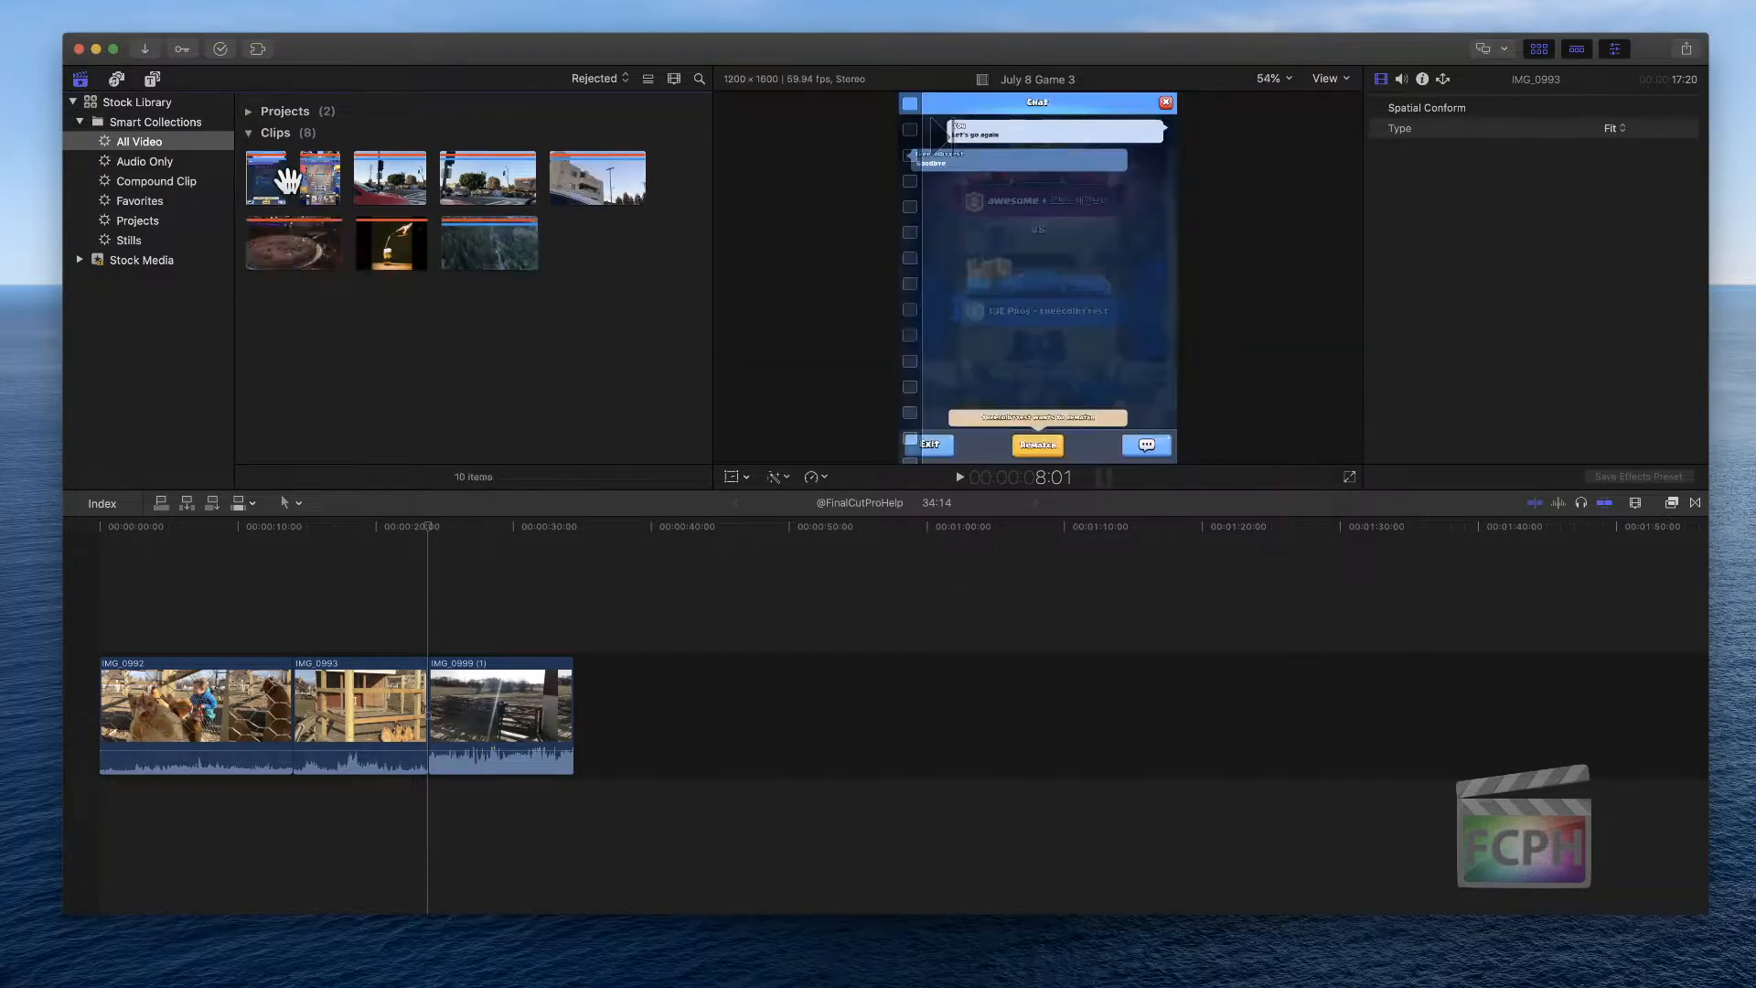
left_click(612, 79)
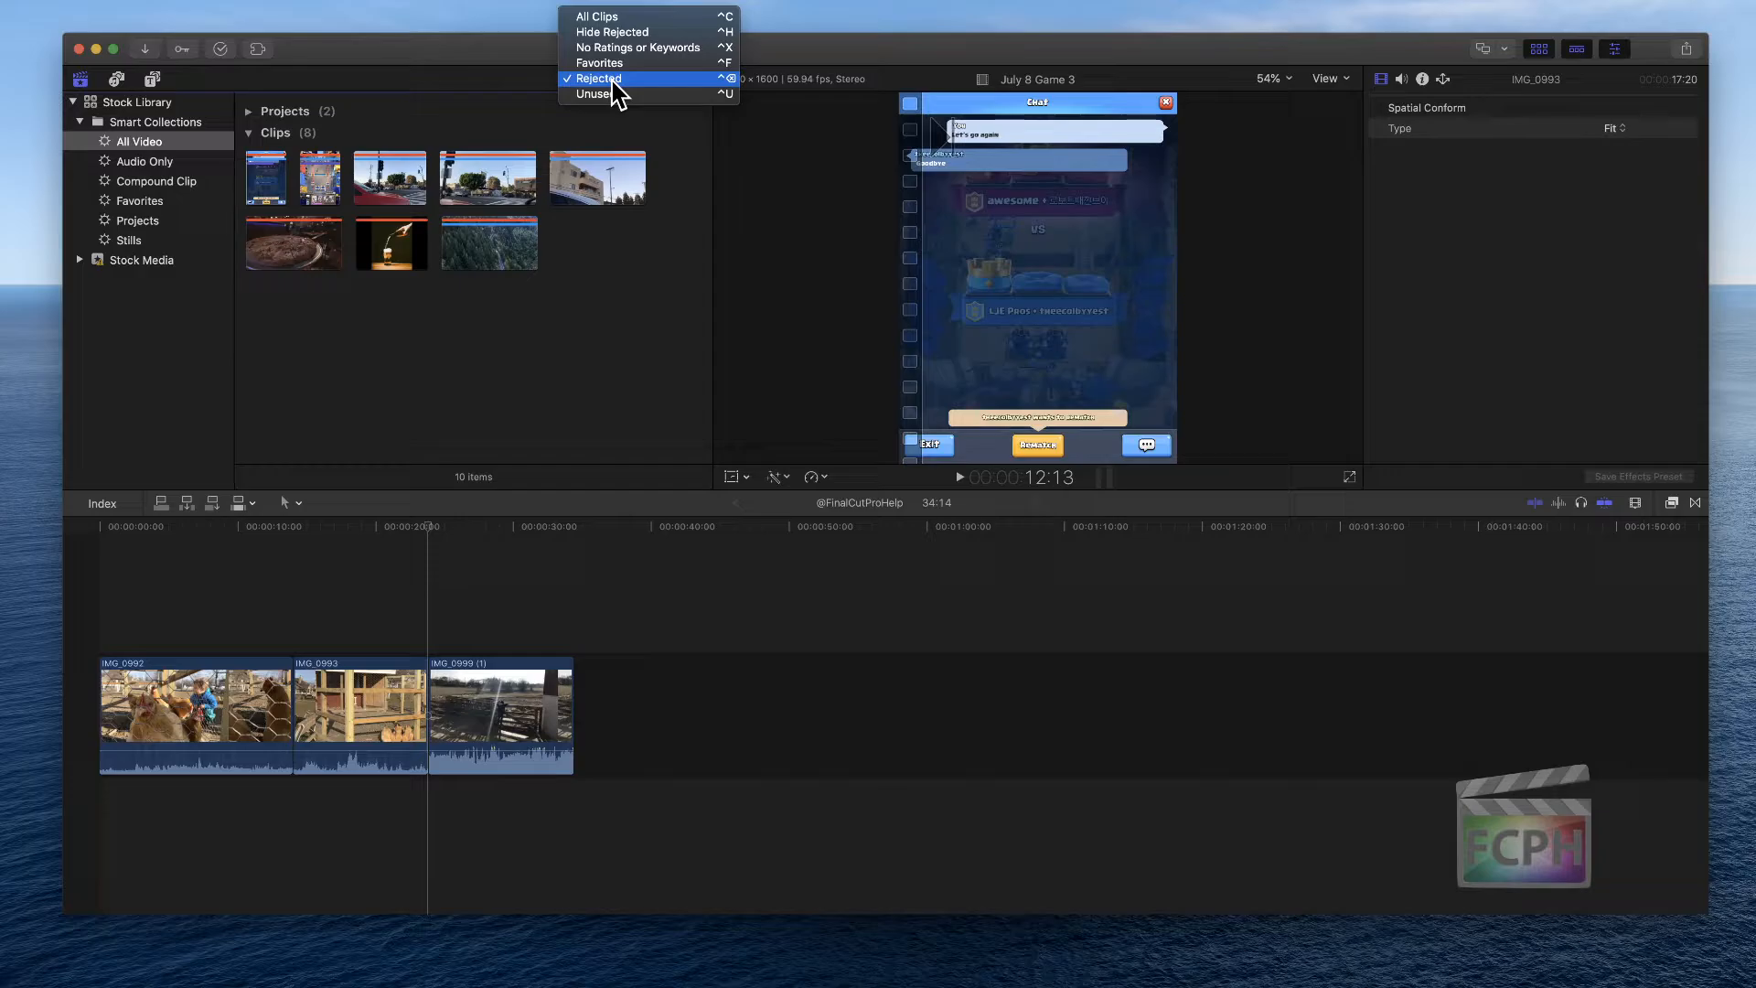
left_click(681, 34)
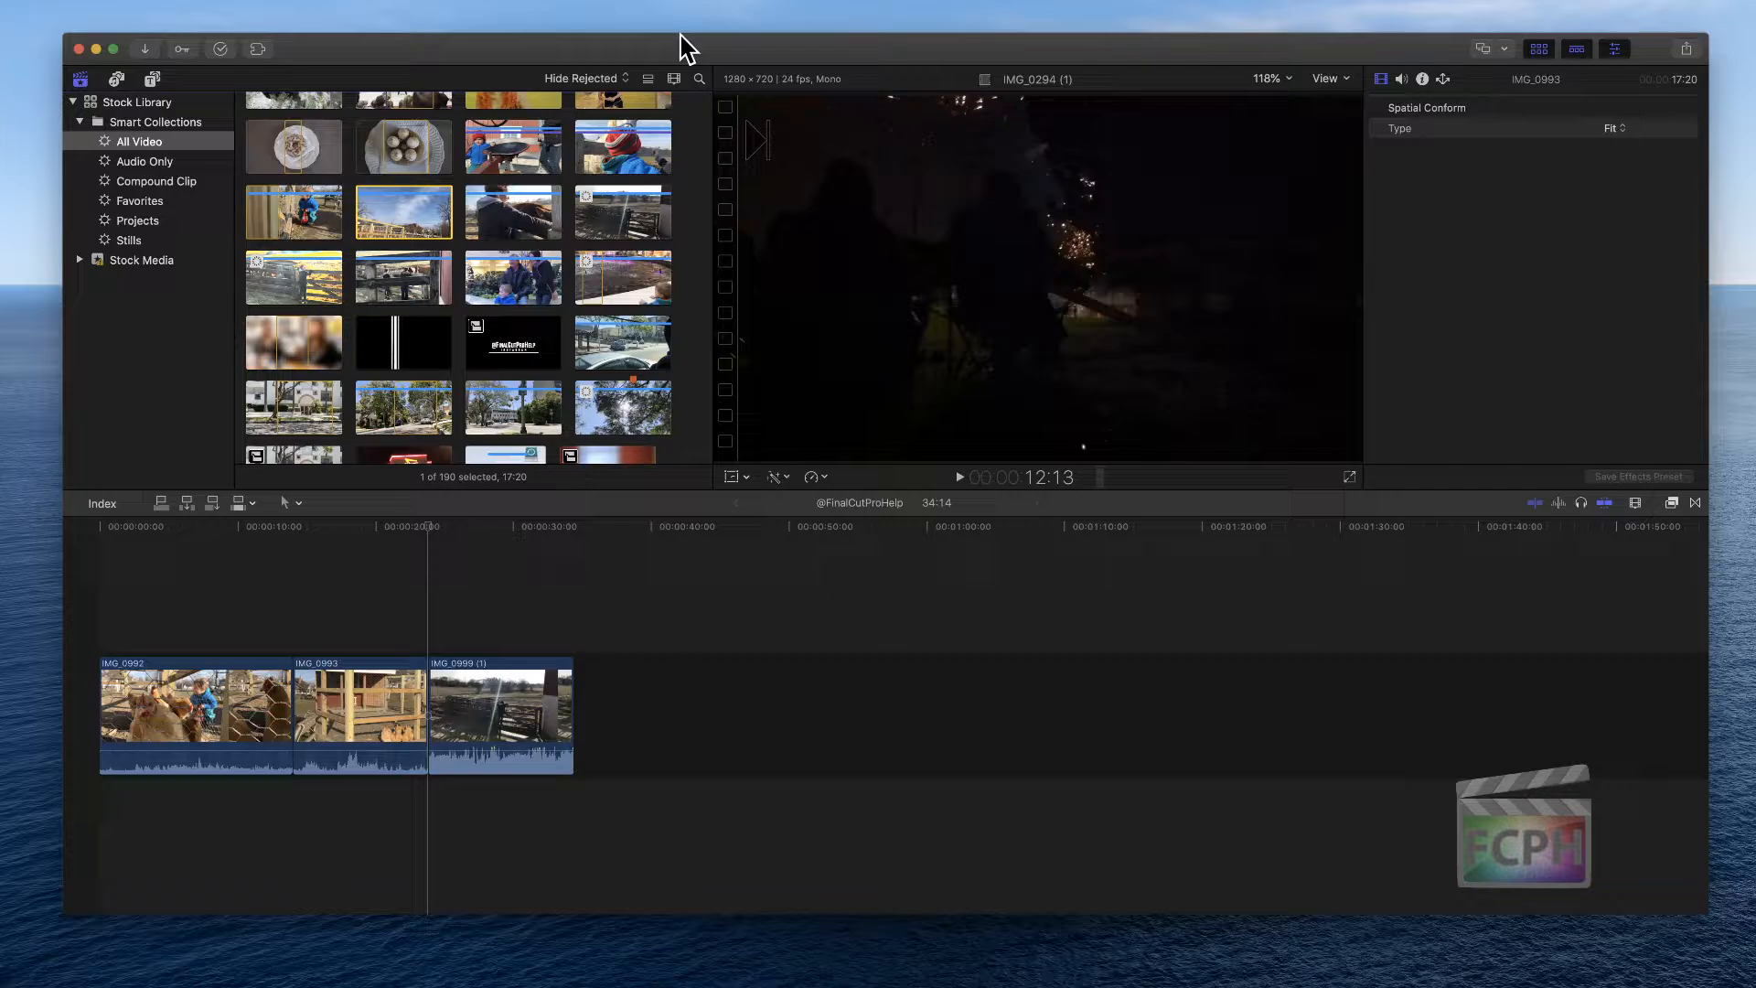
Select four hiking clips starting with IMG_0023 in the browser and add them to the end of the timeline
left_click(702, 600)
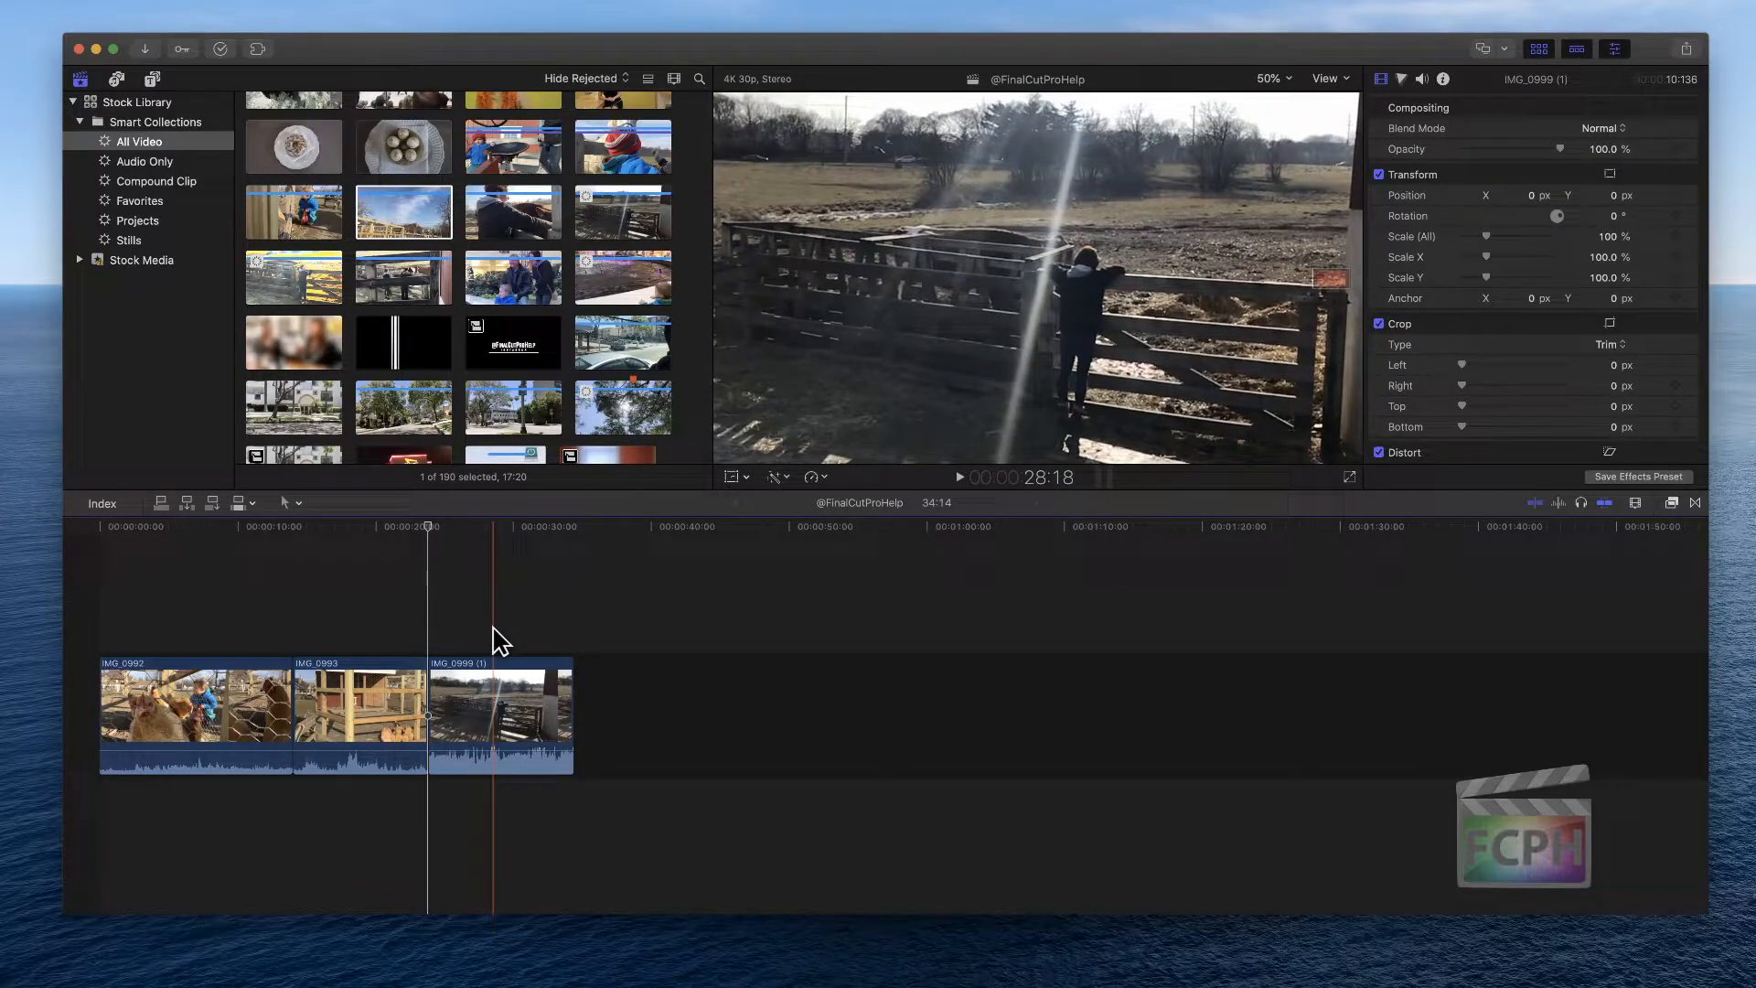
key("super+minus")
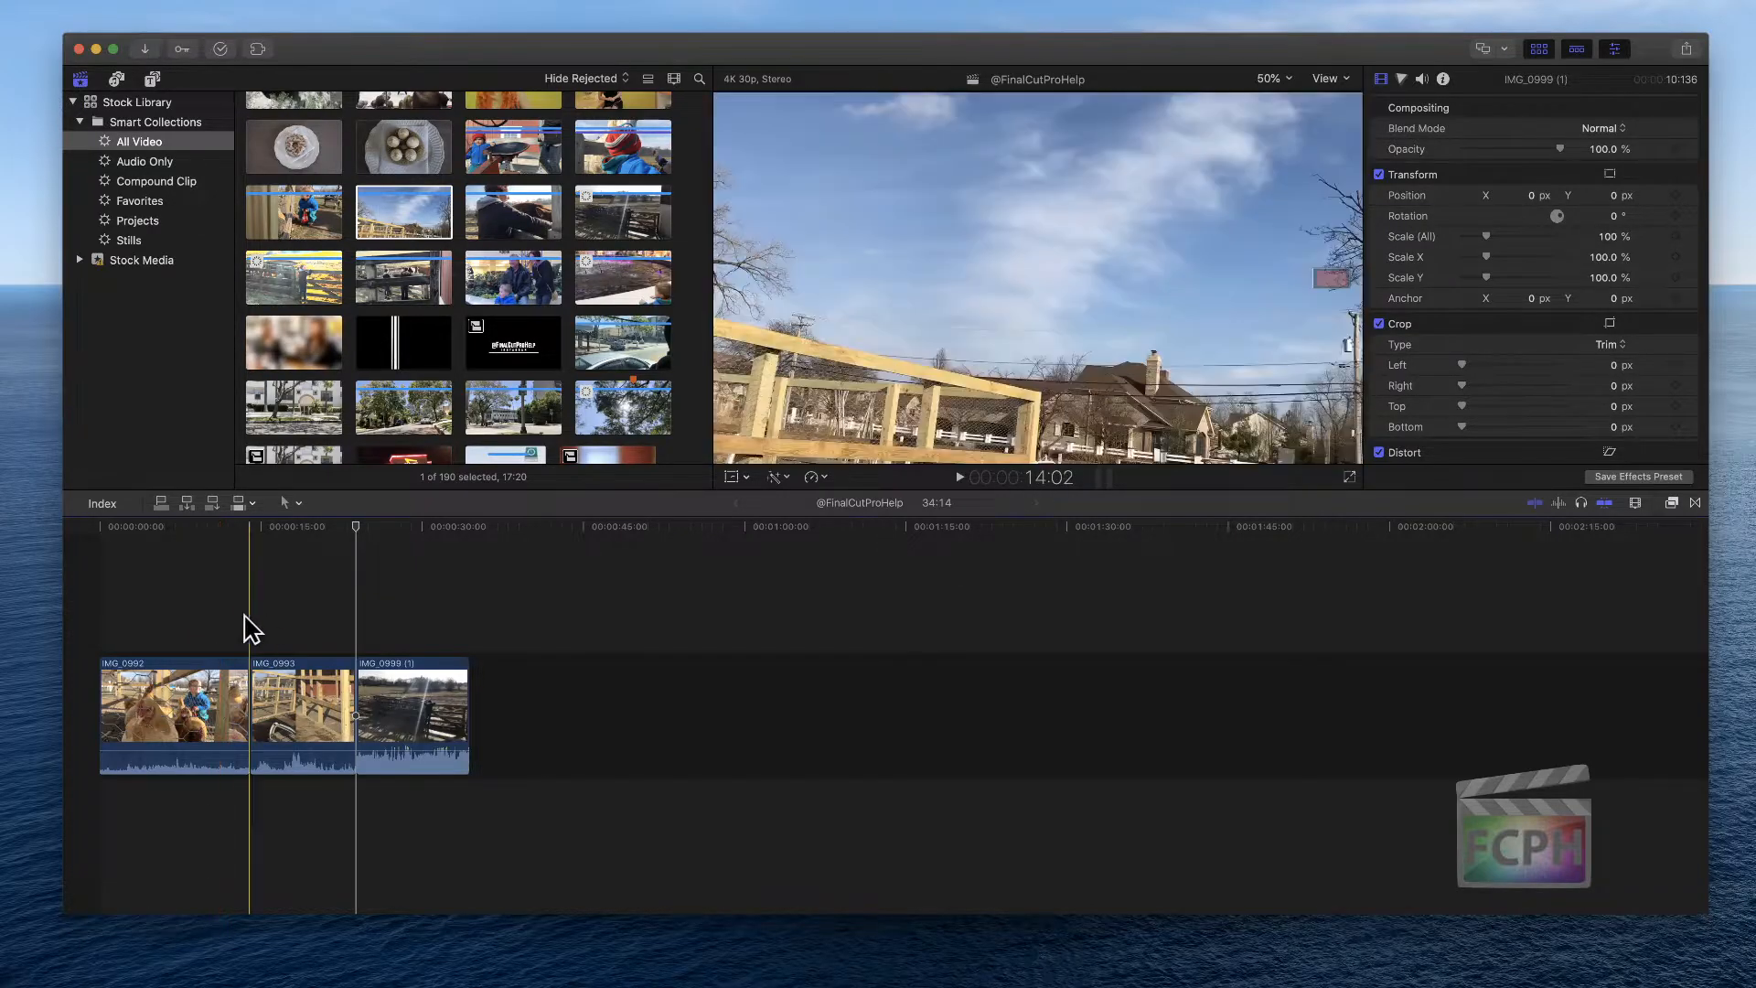
scroll(497, 343, "down", 6)
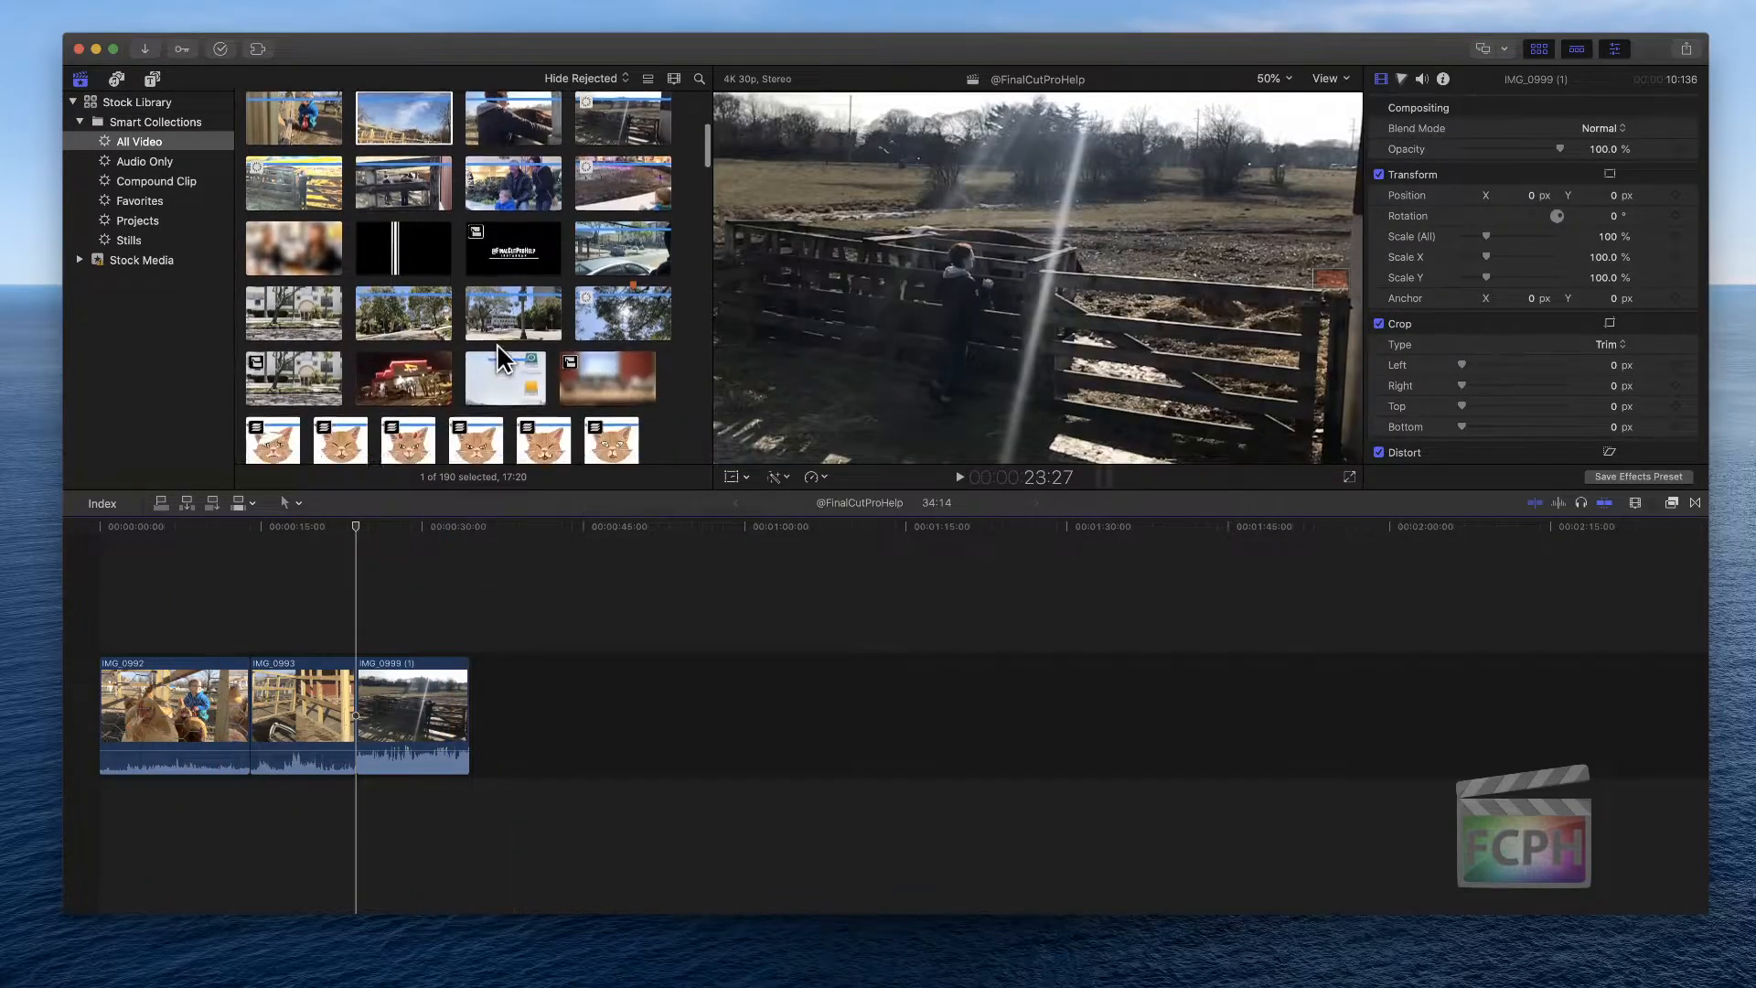
scroll(497, 343, "down", 5)
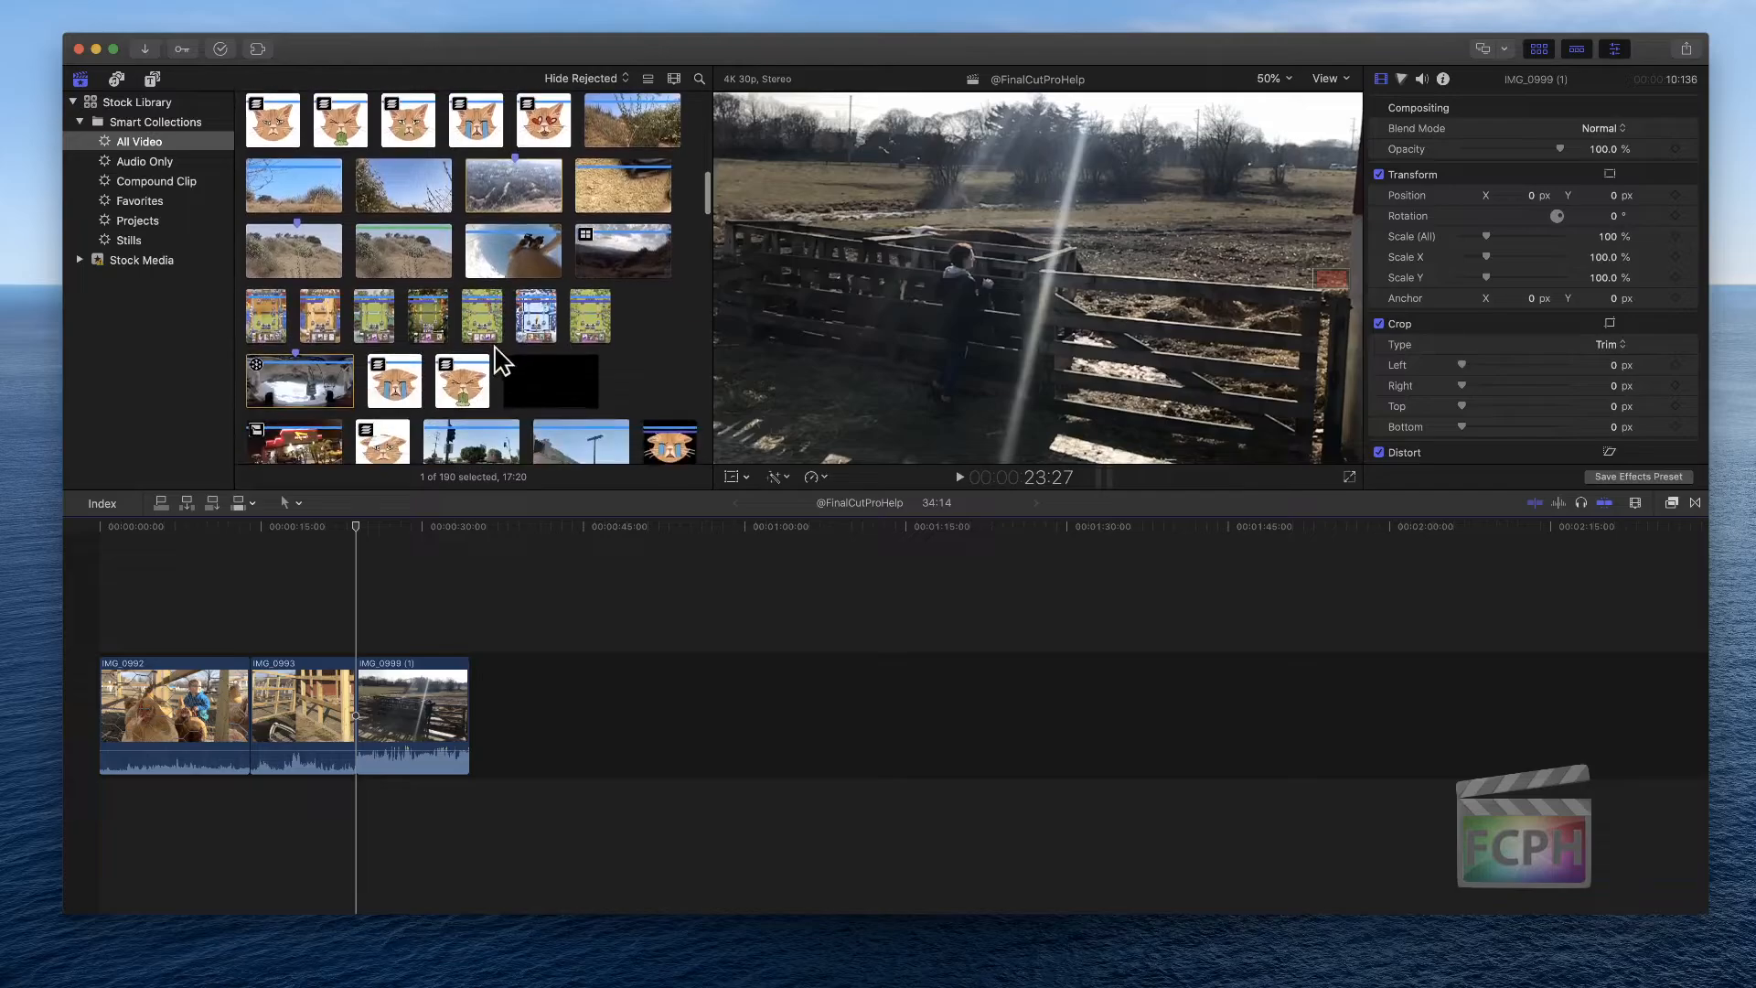
left_click(293, 172)
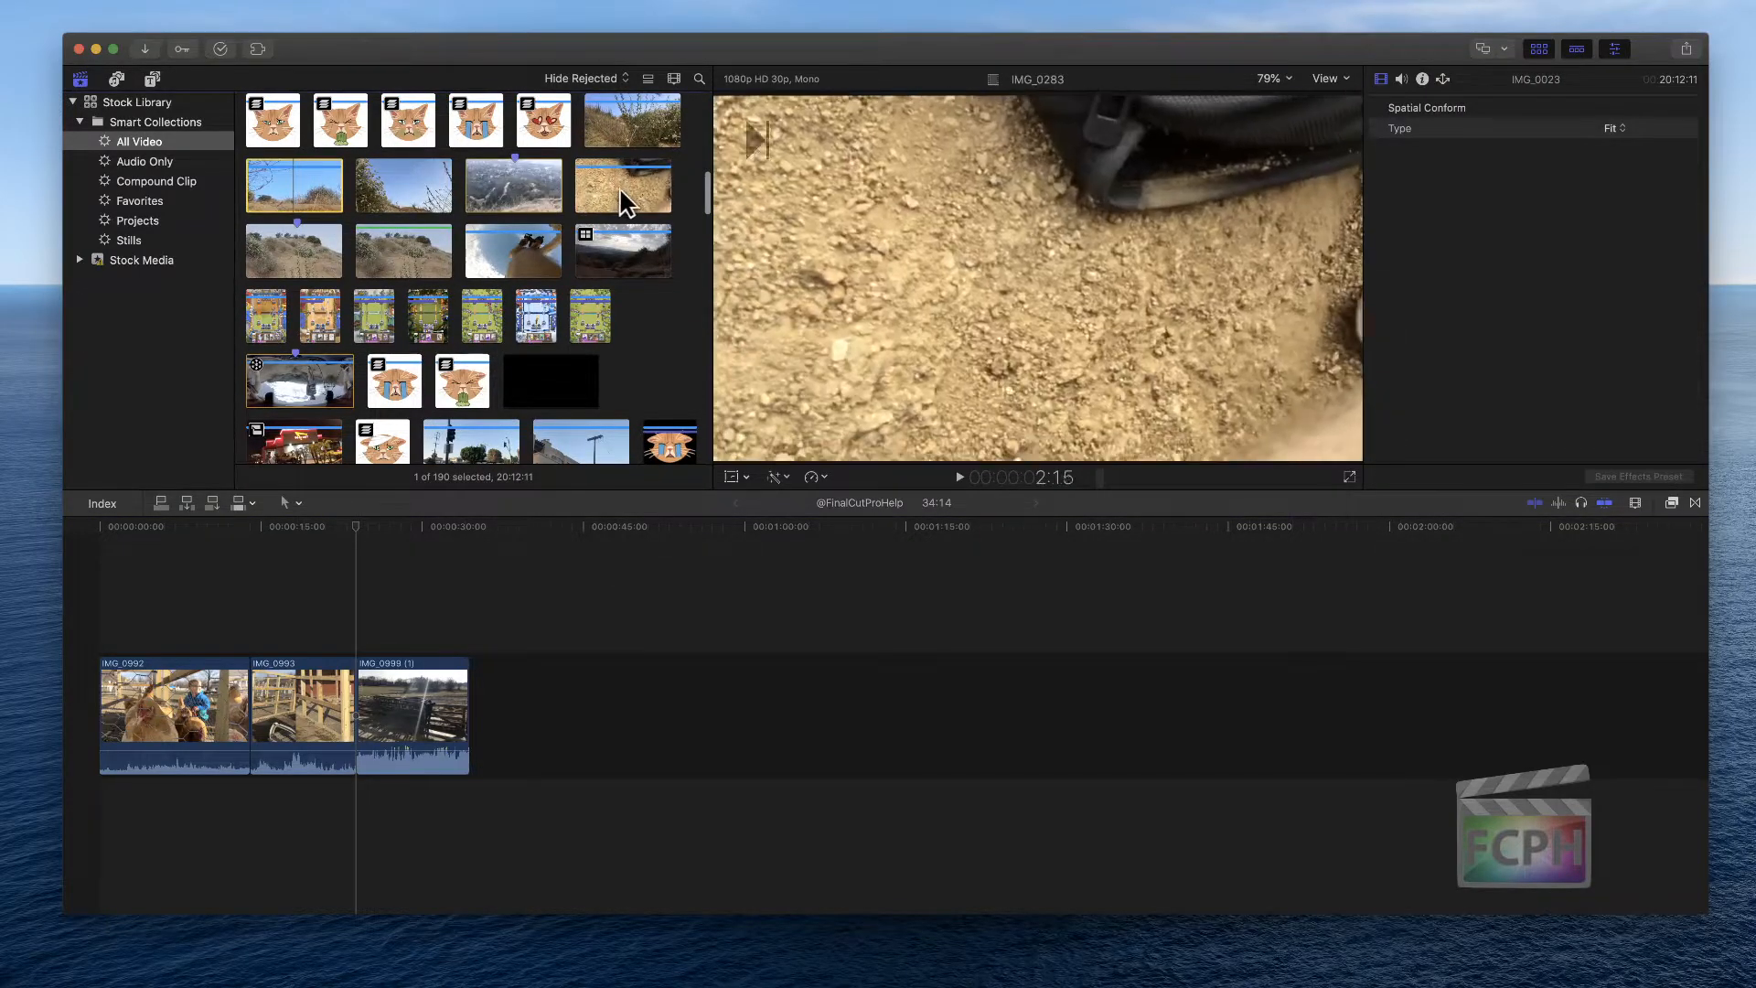
left_click(618, 186, "shift")
left_click_drag(261, 190, 596, 710)
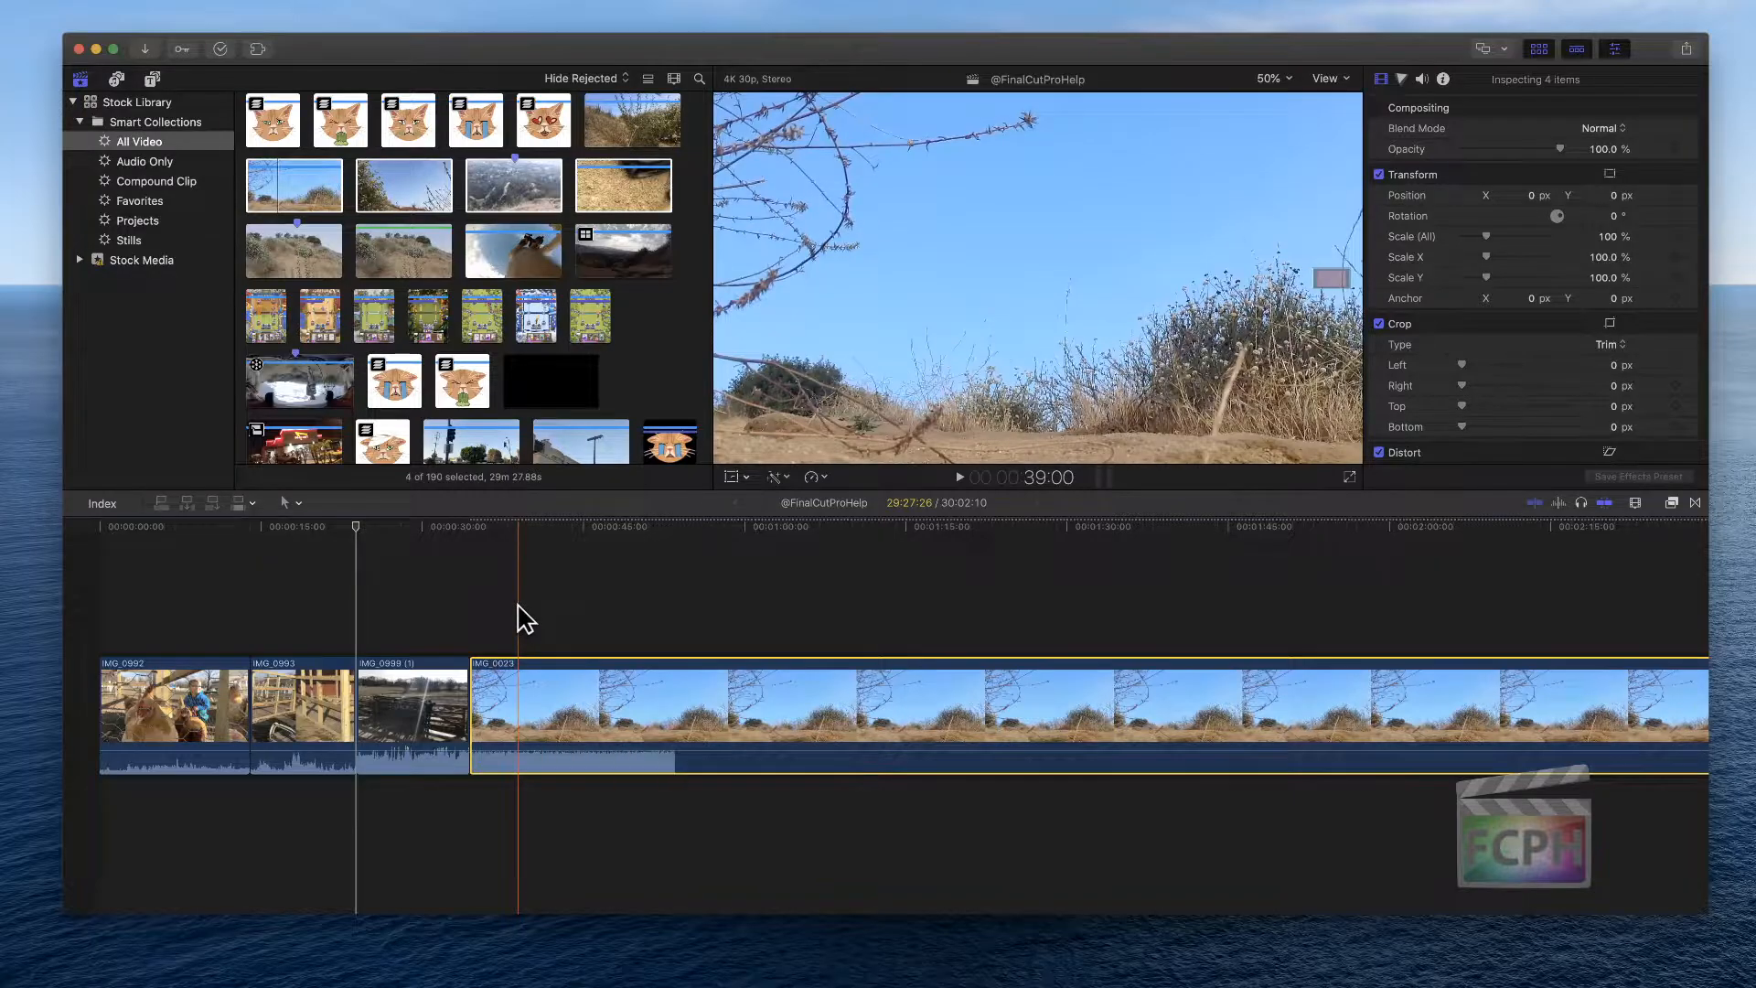
Fit the project in the timeline and play it back from the start
key("shift+z")
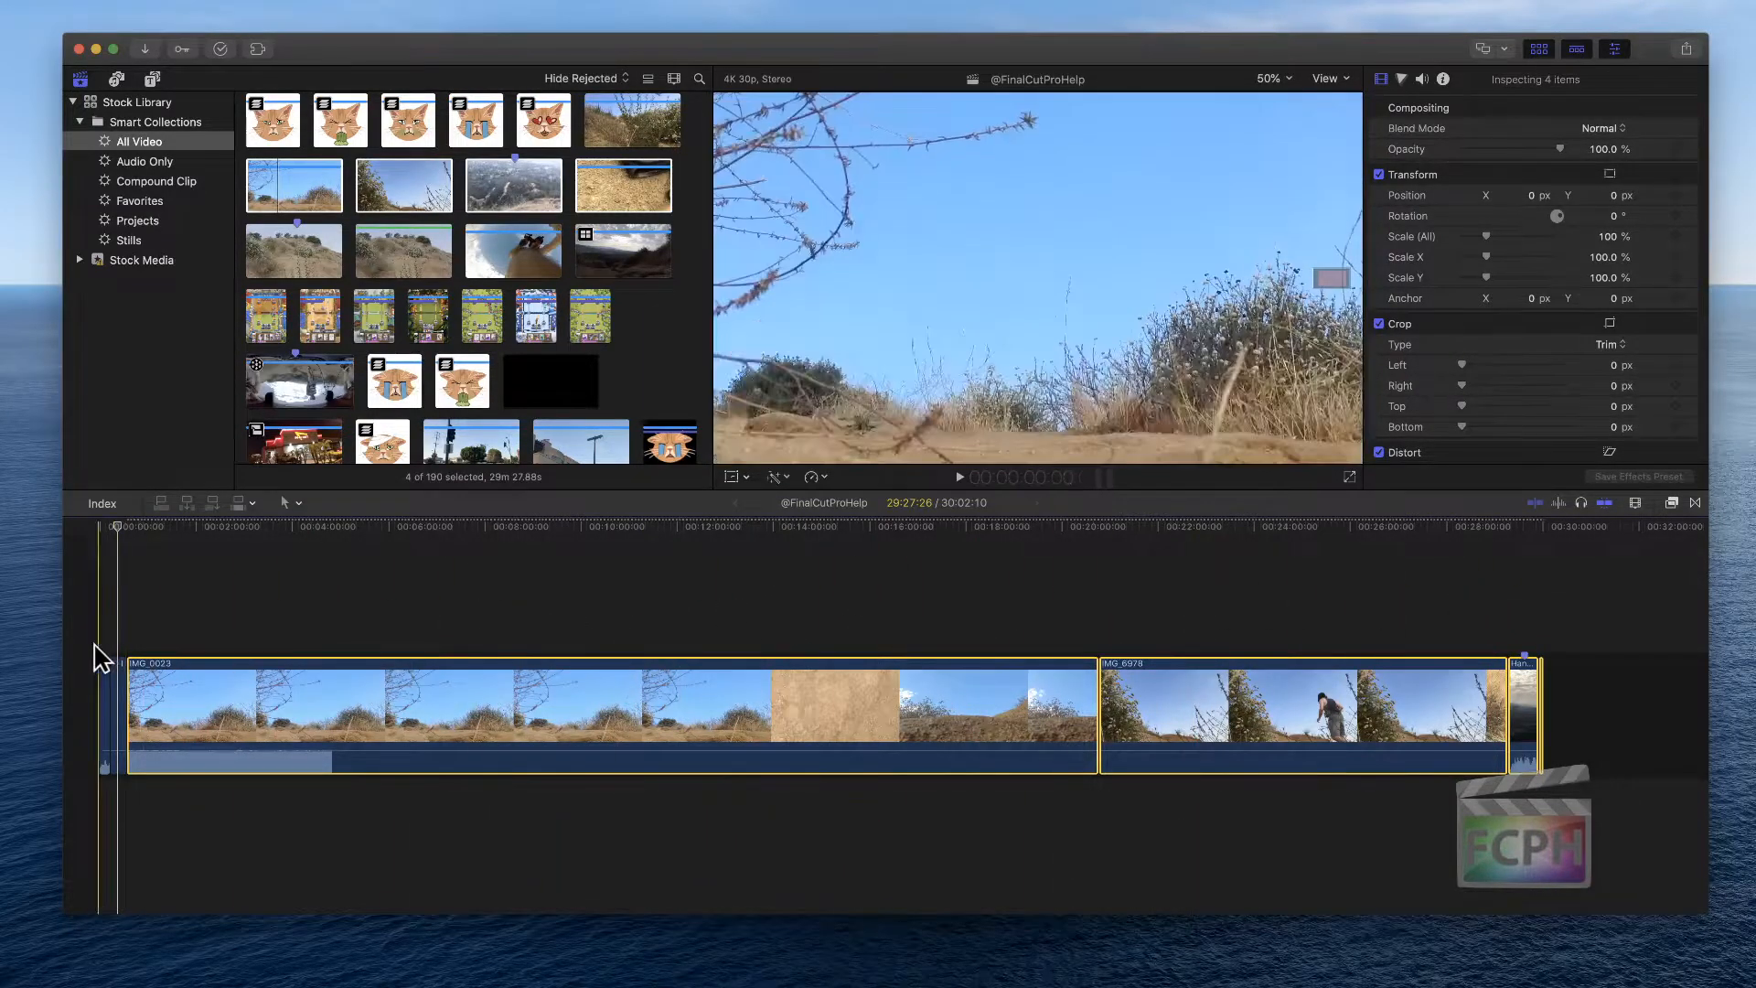
left_click(145, 530)
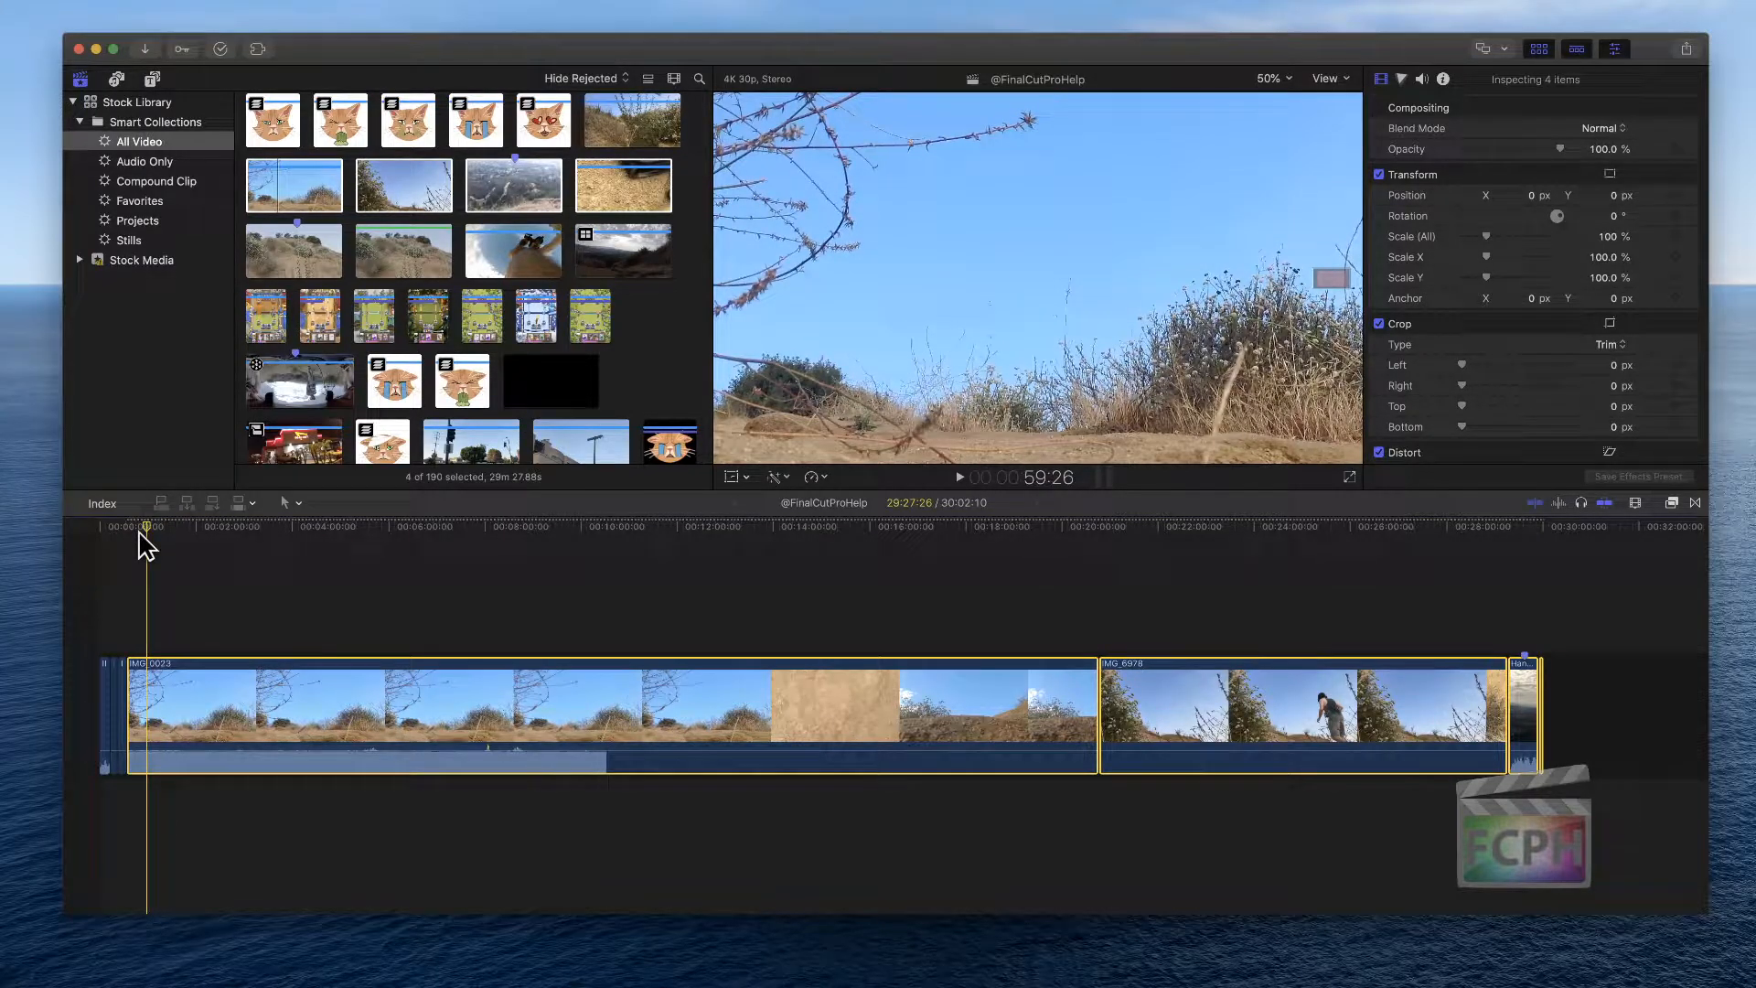
key("space")
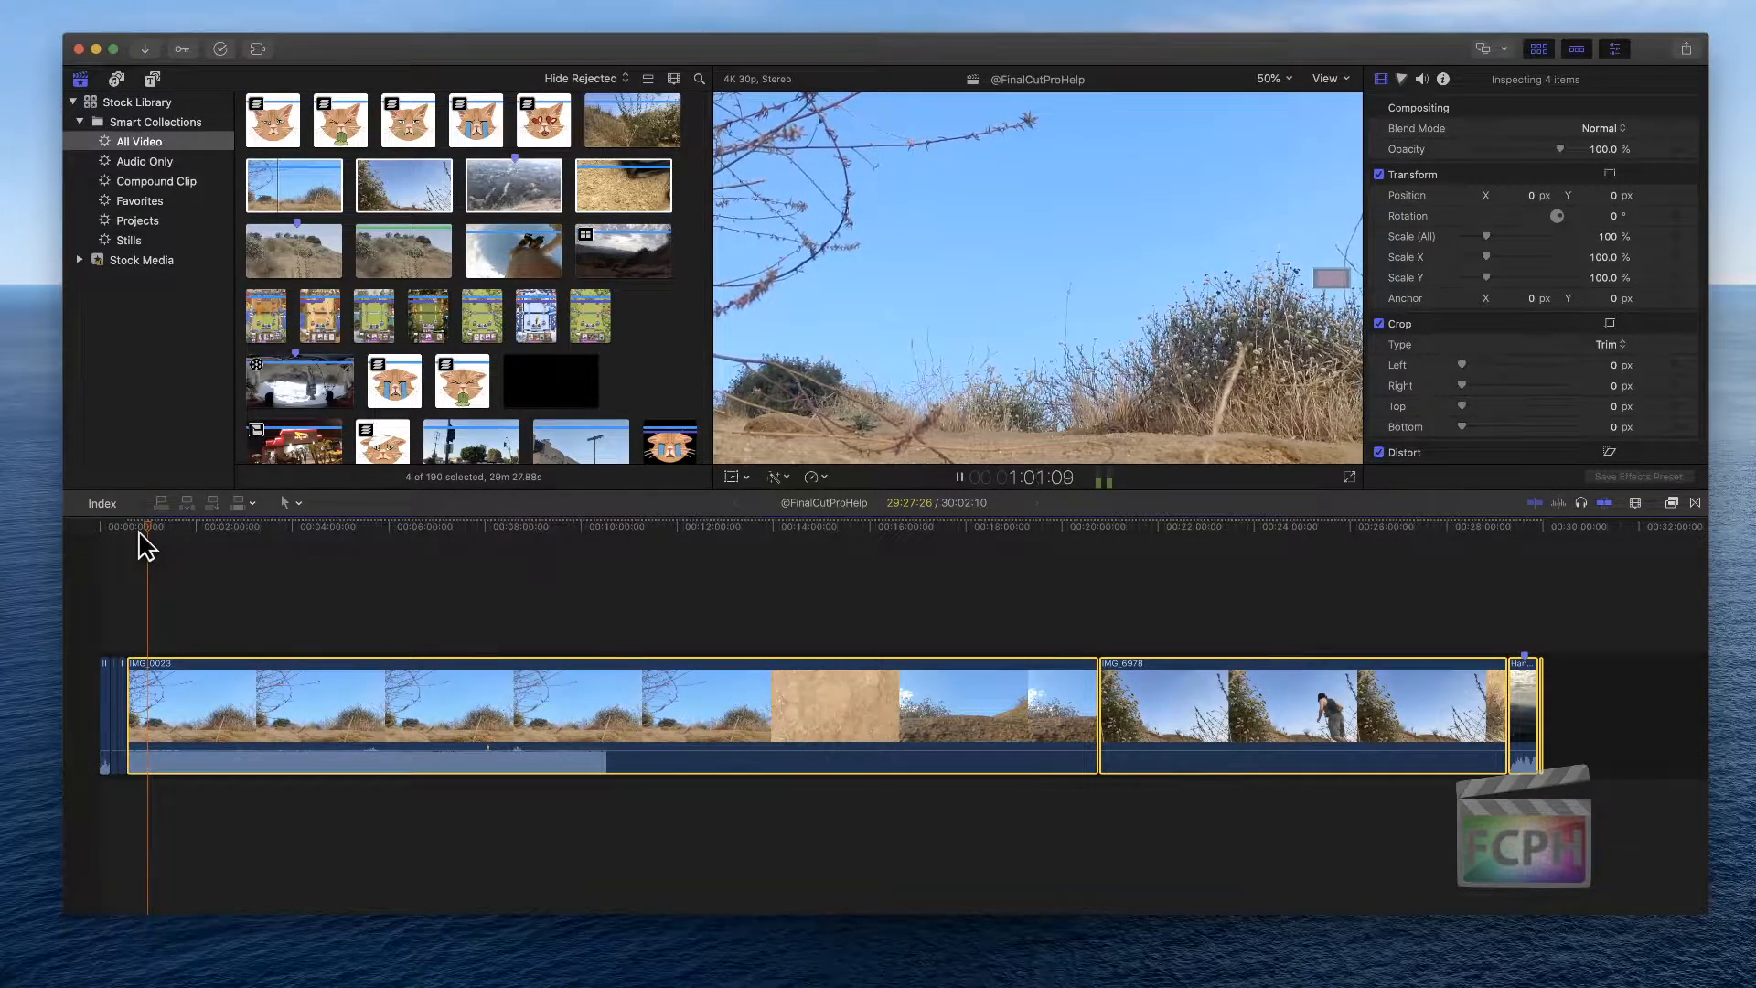
key("space")
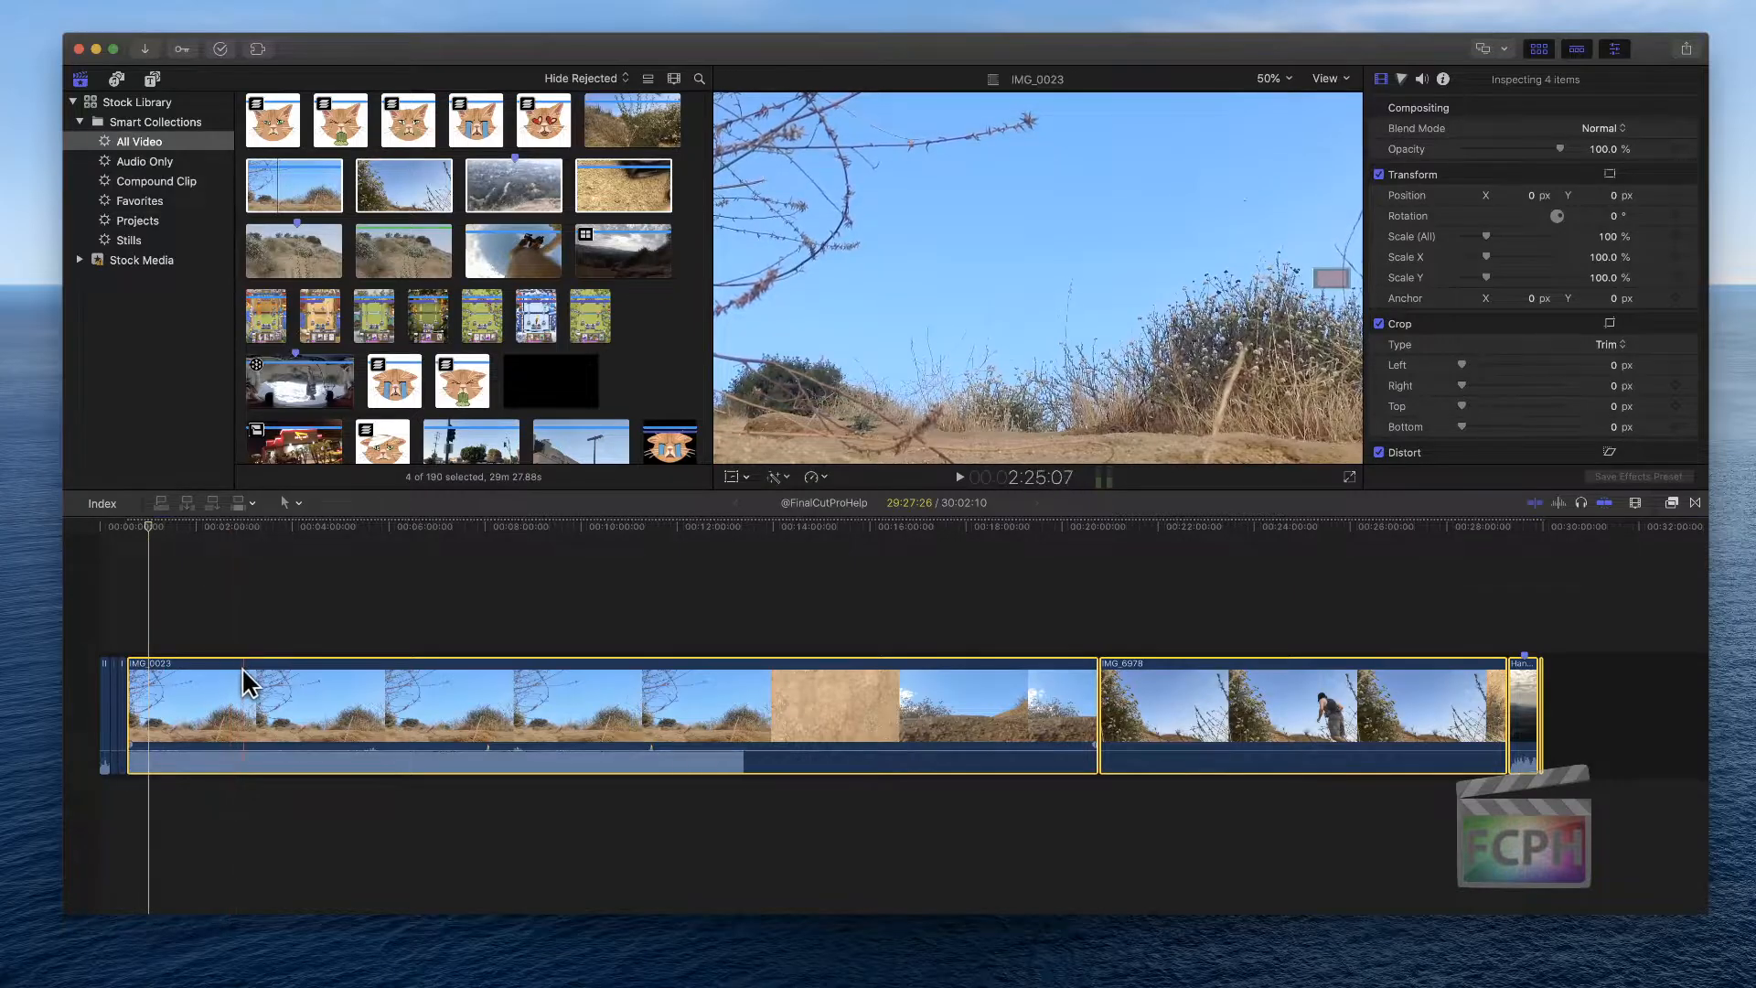
Select all timeline clips and lower their volume to -∞ dB
key("cmd+a")
left_click(1421, 79)
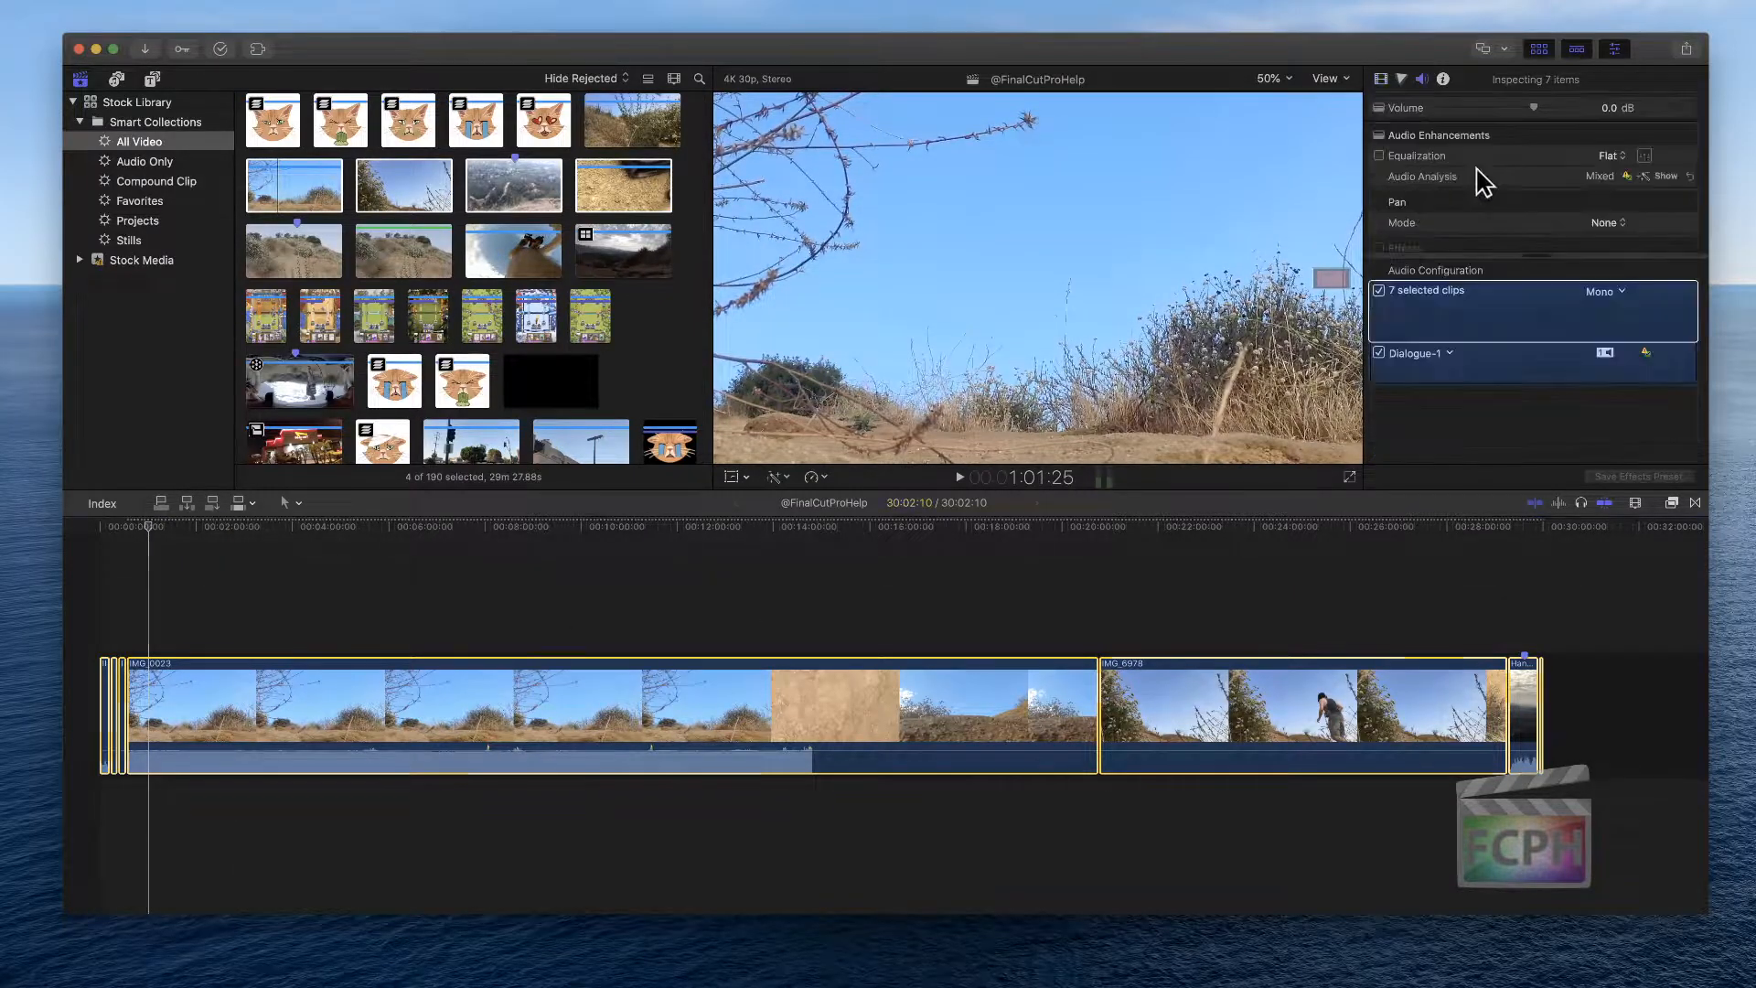
left_click_drag(1534, 107, 1372, 110)
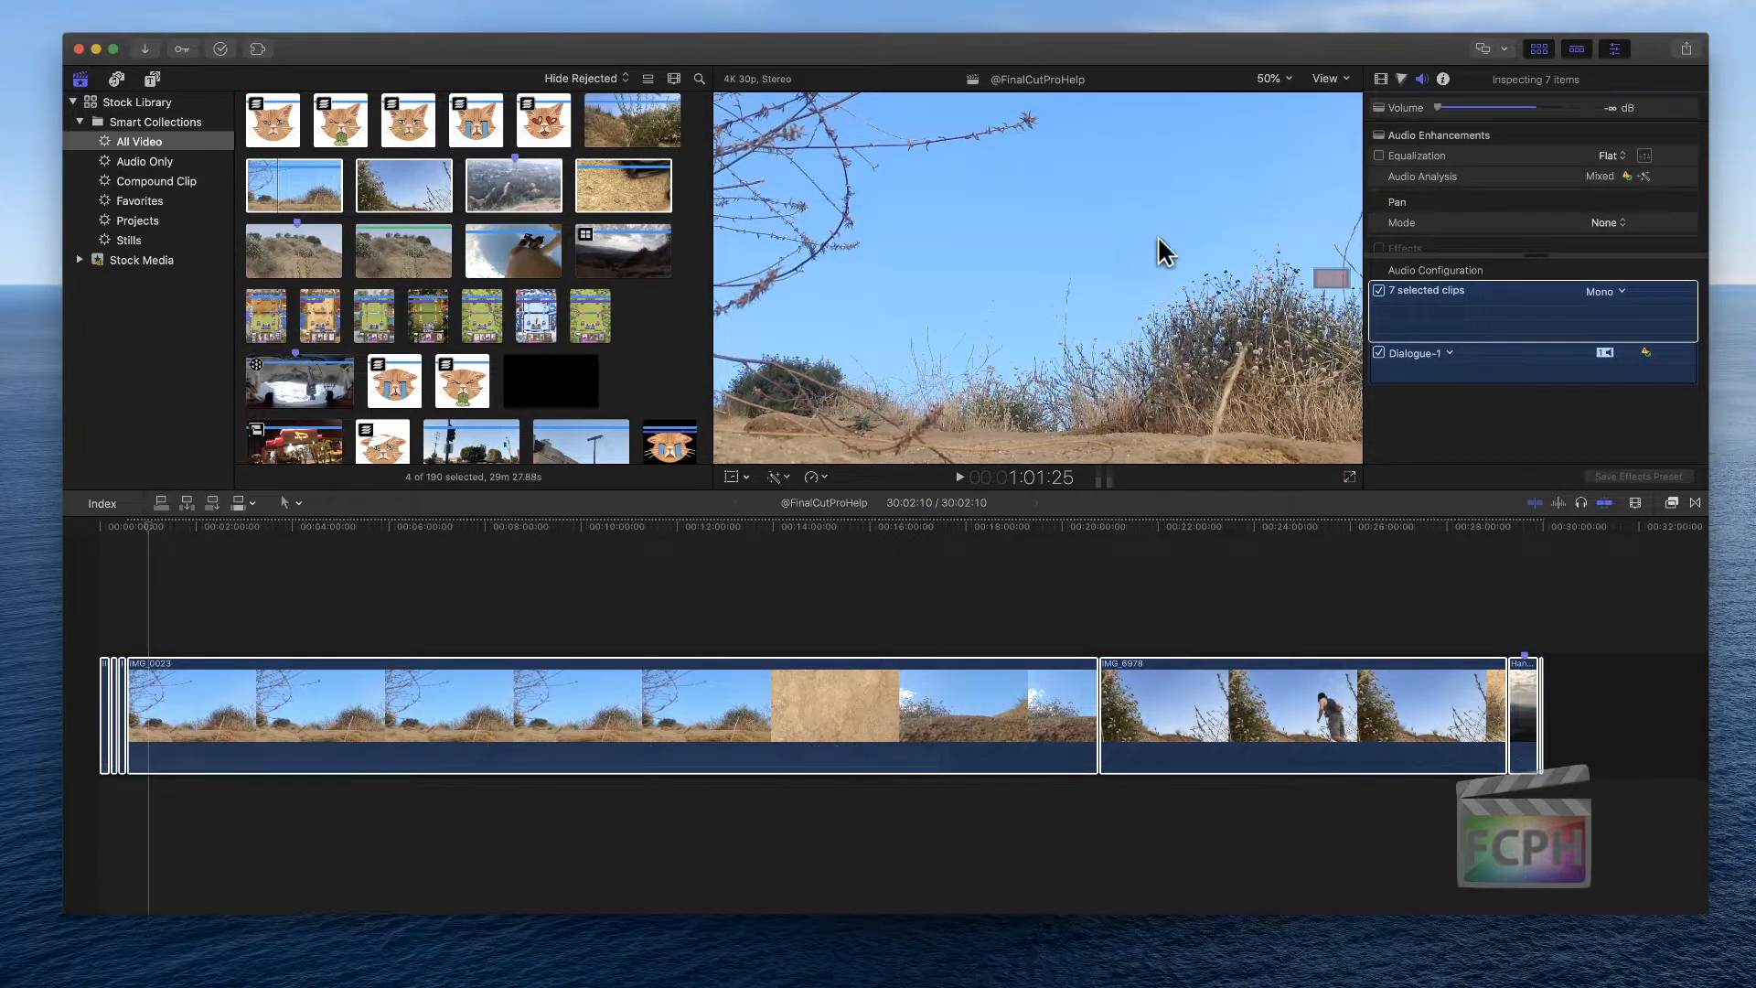
Play the timeline from the start and review the added clips
left_click(147, 547)
key("space")
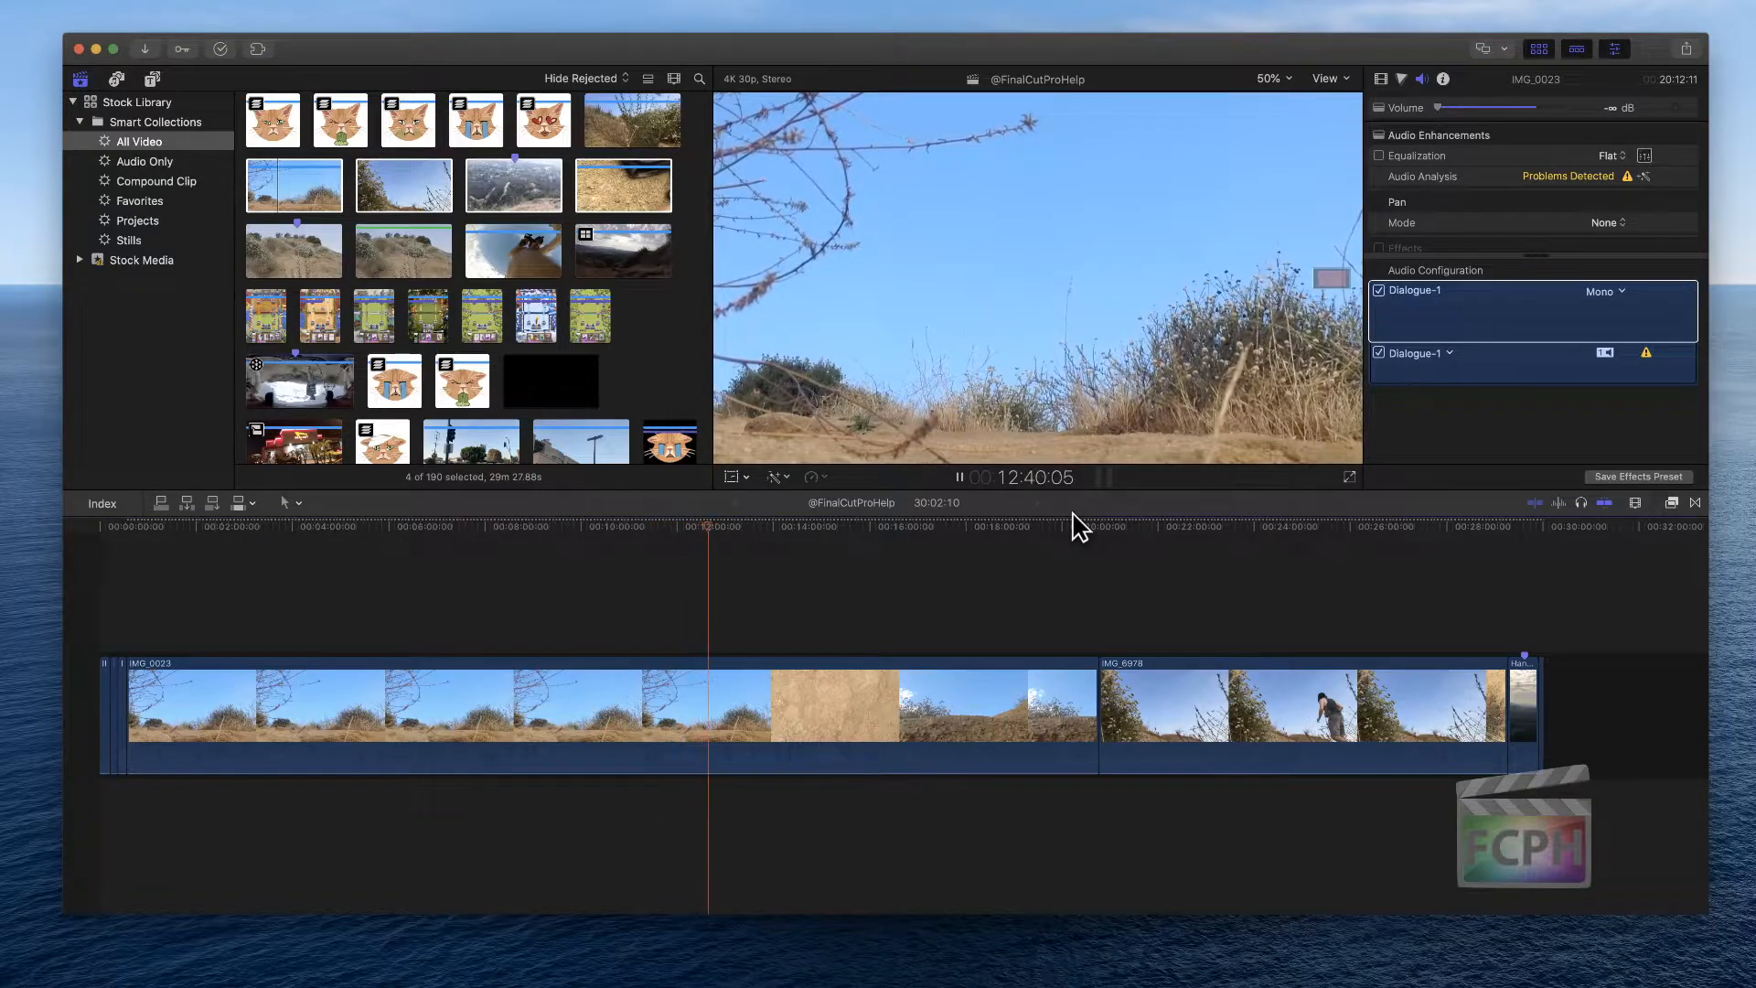
key("space")
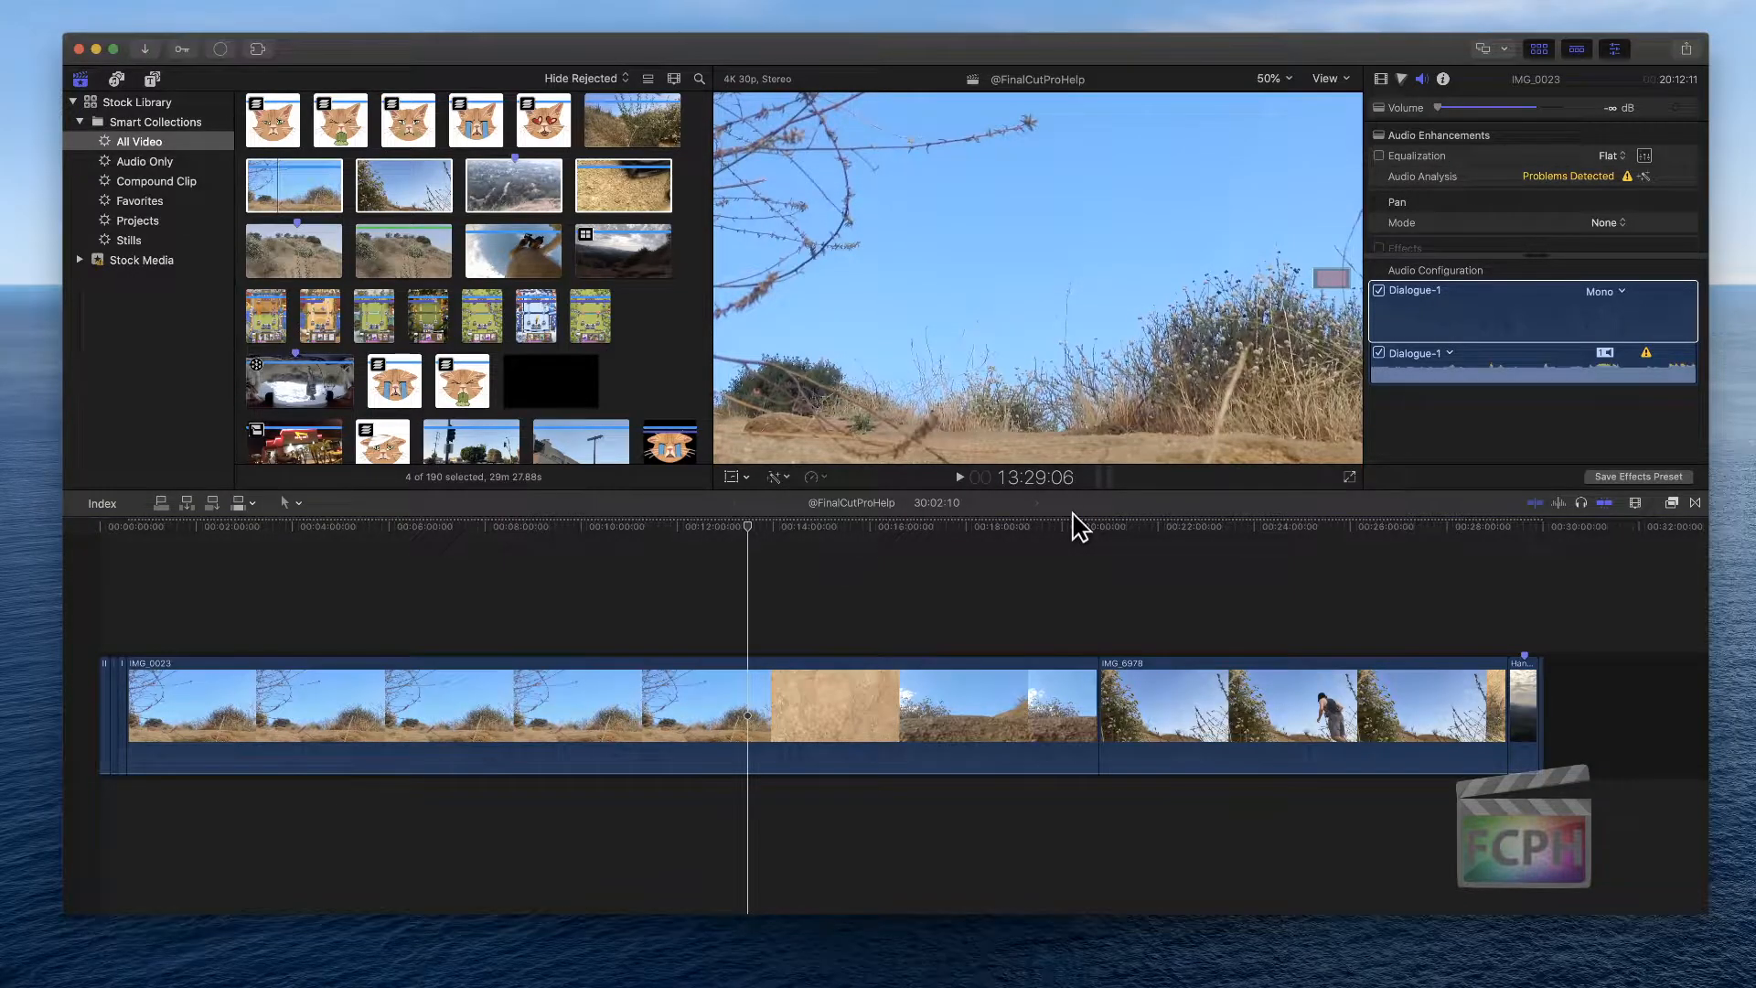
key("j")
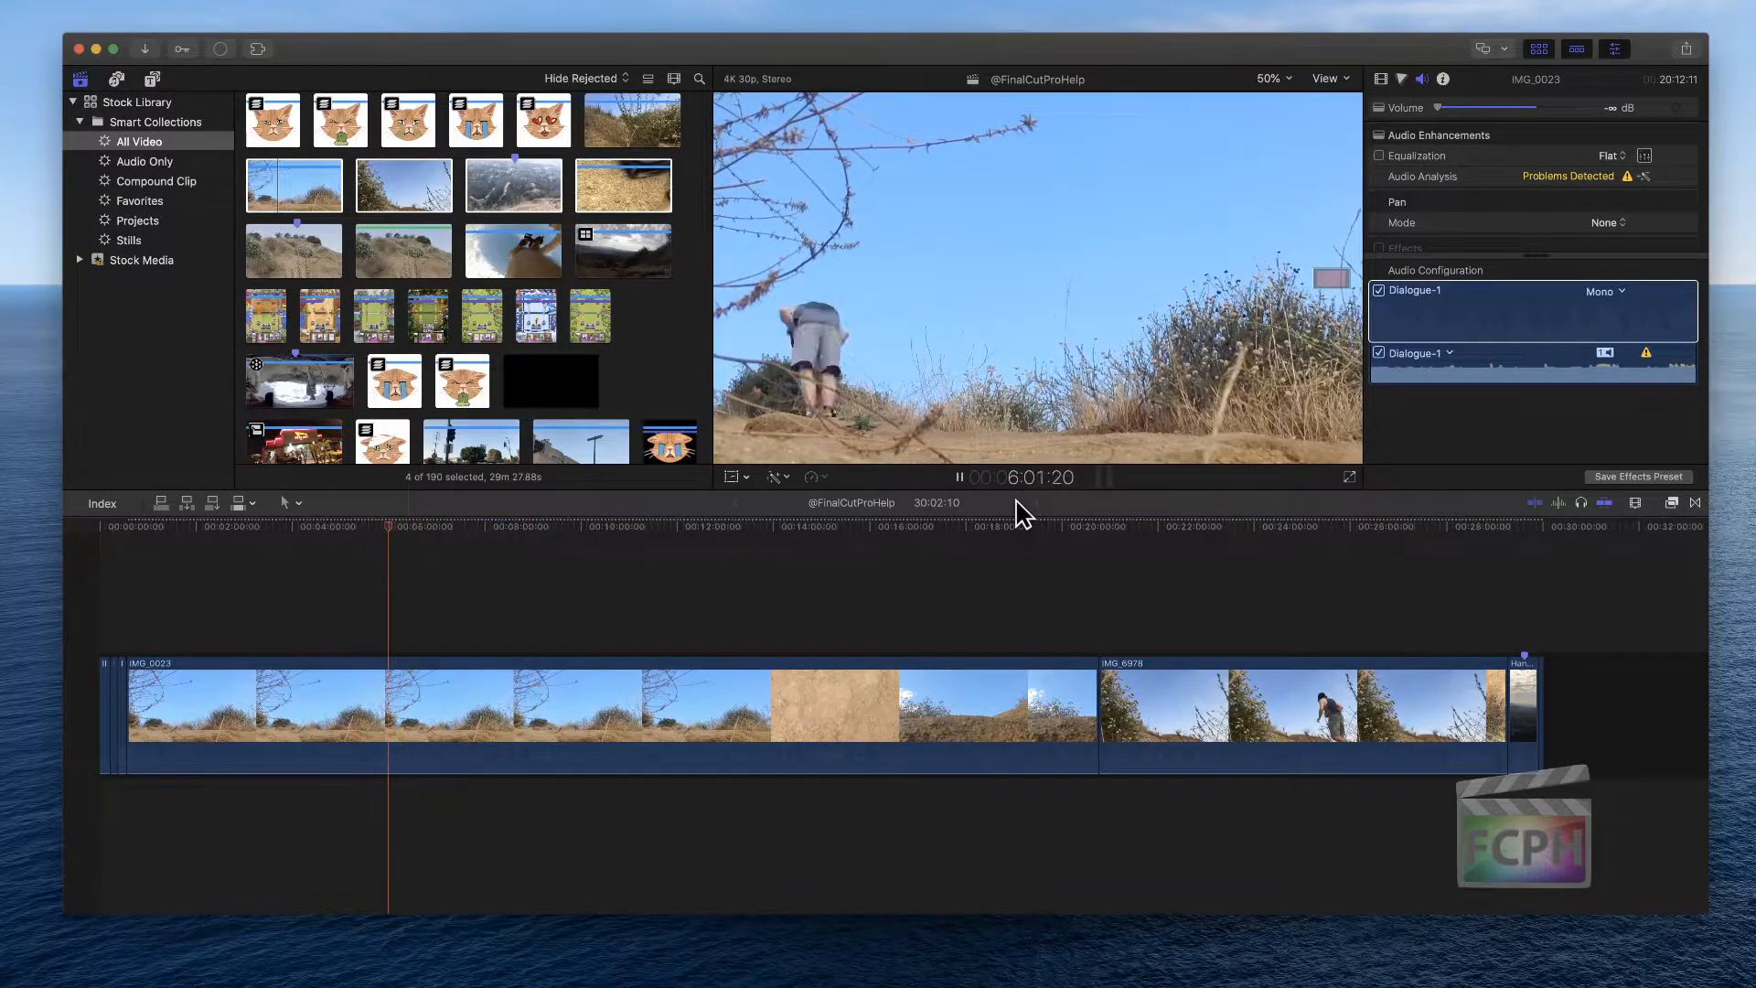
key("space")
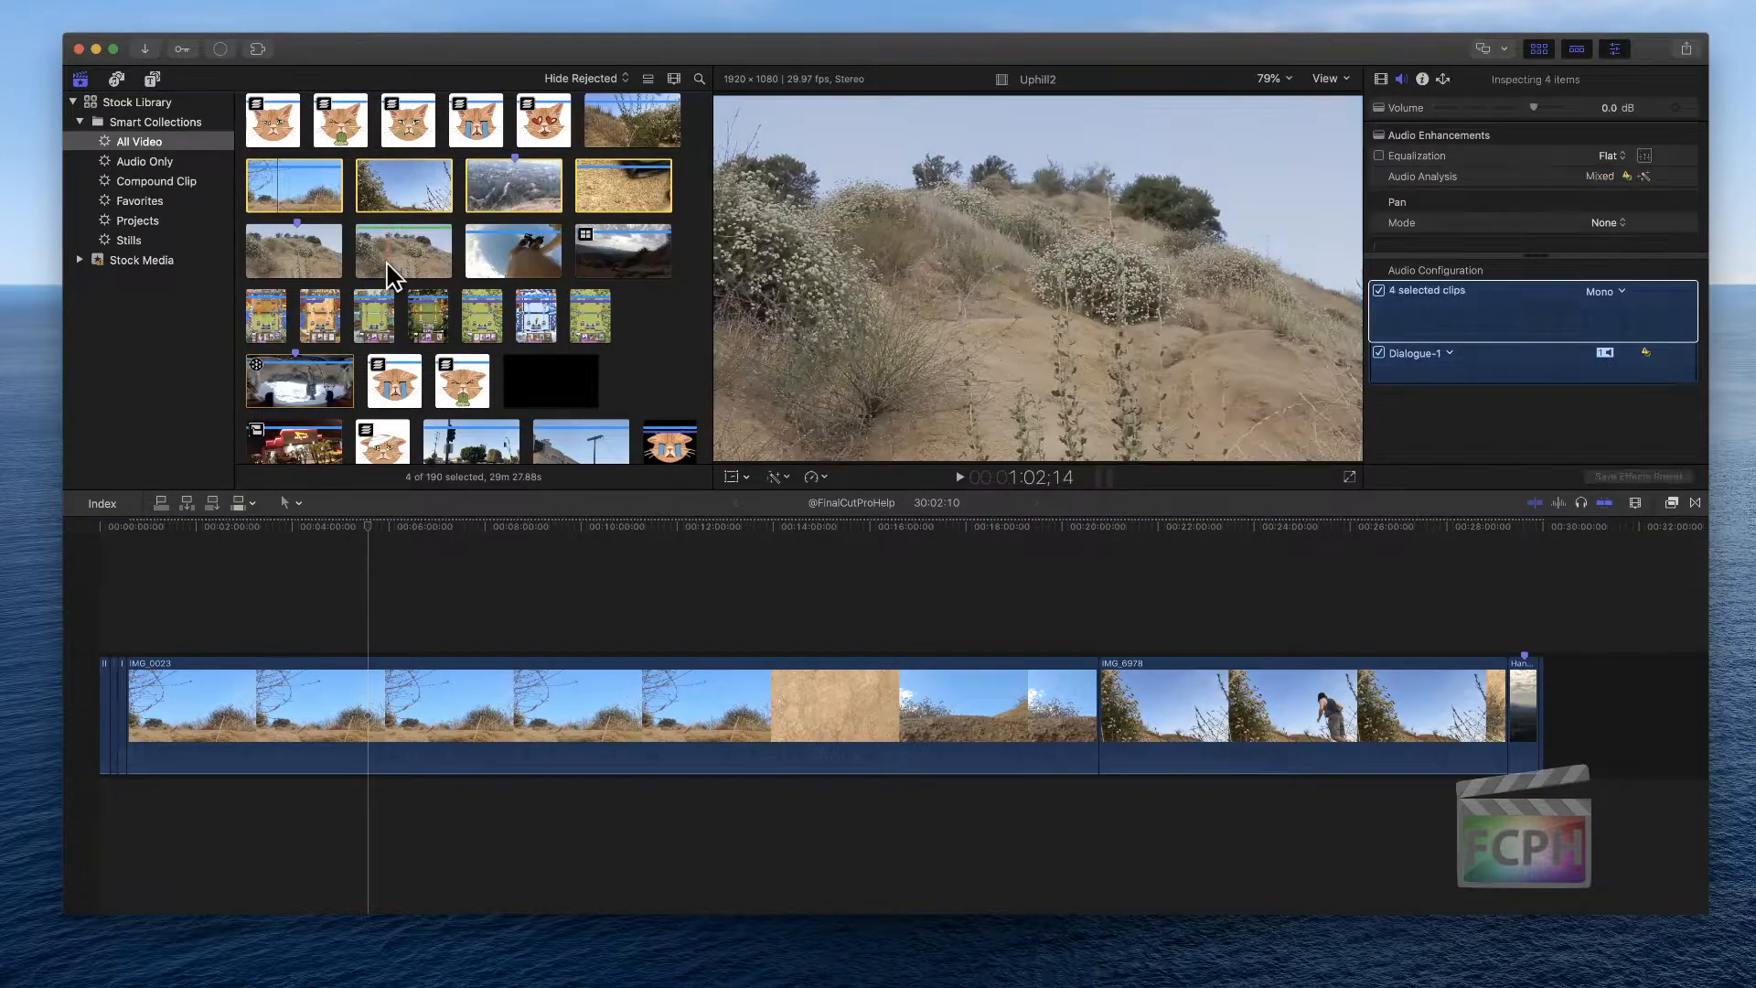
Select the three long hiking clips at the end of the timeline and delete them
scroll(388, 252, "down", 3)
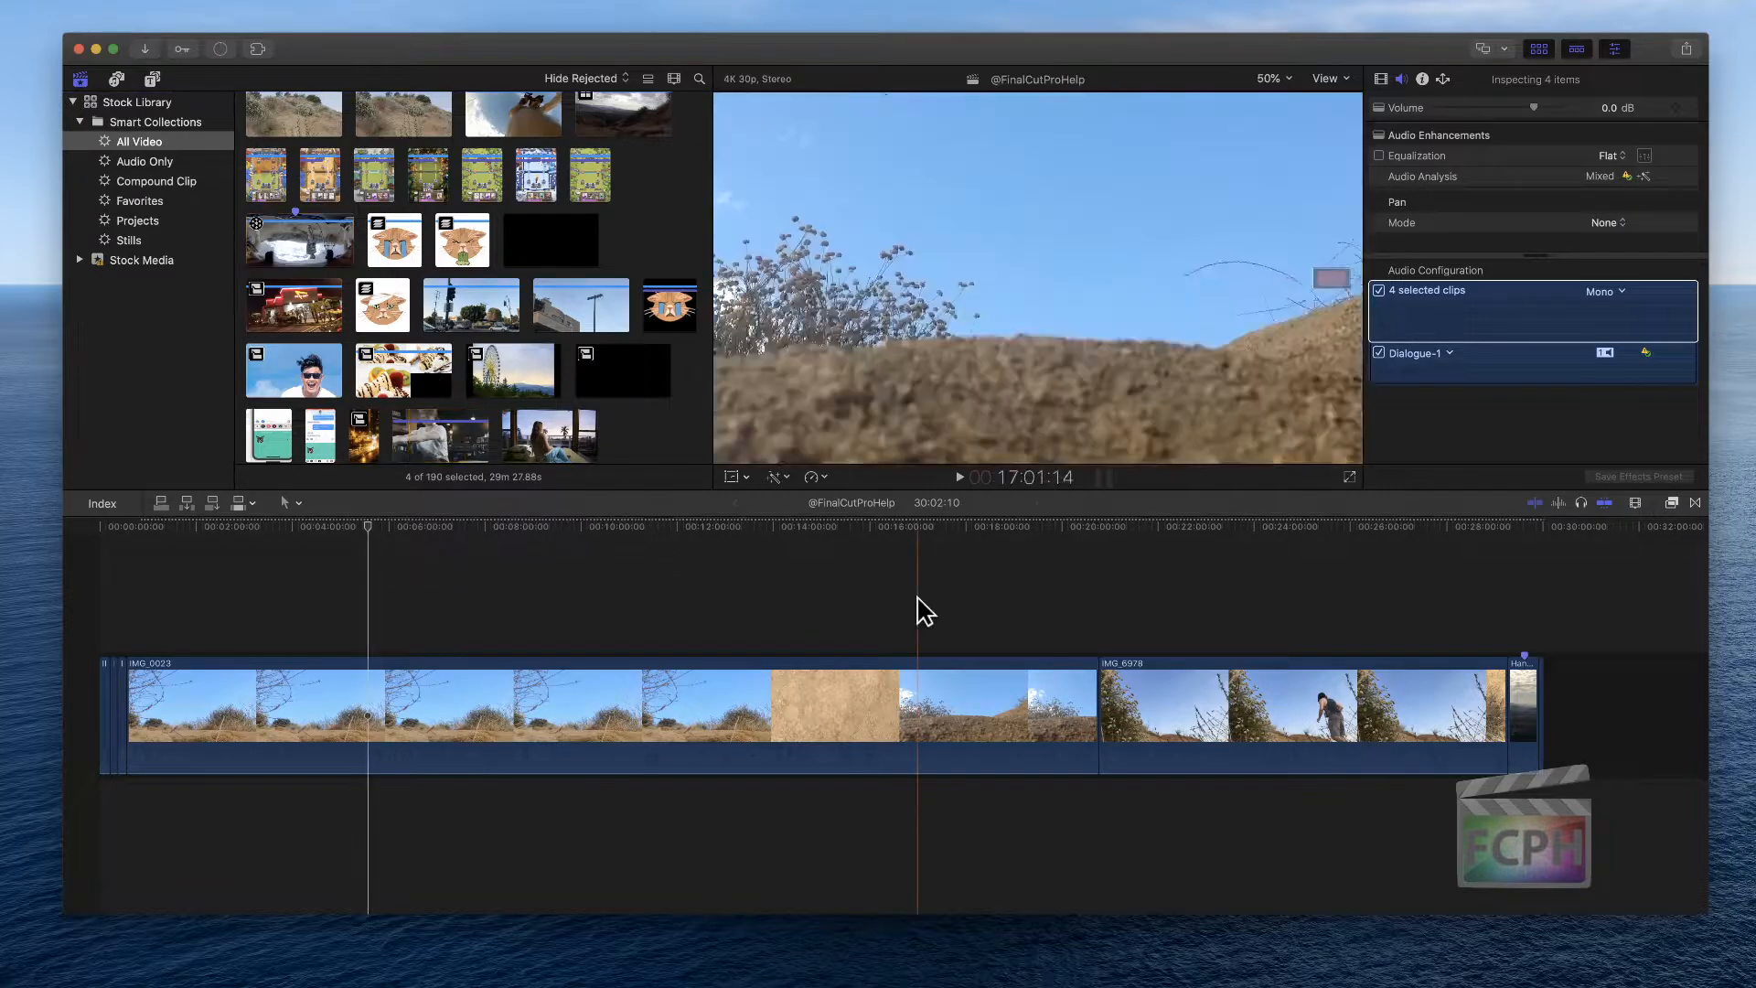
left_click_drag(888, 616, 1535, 778)
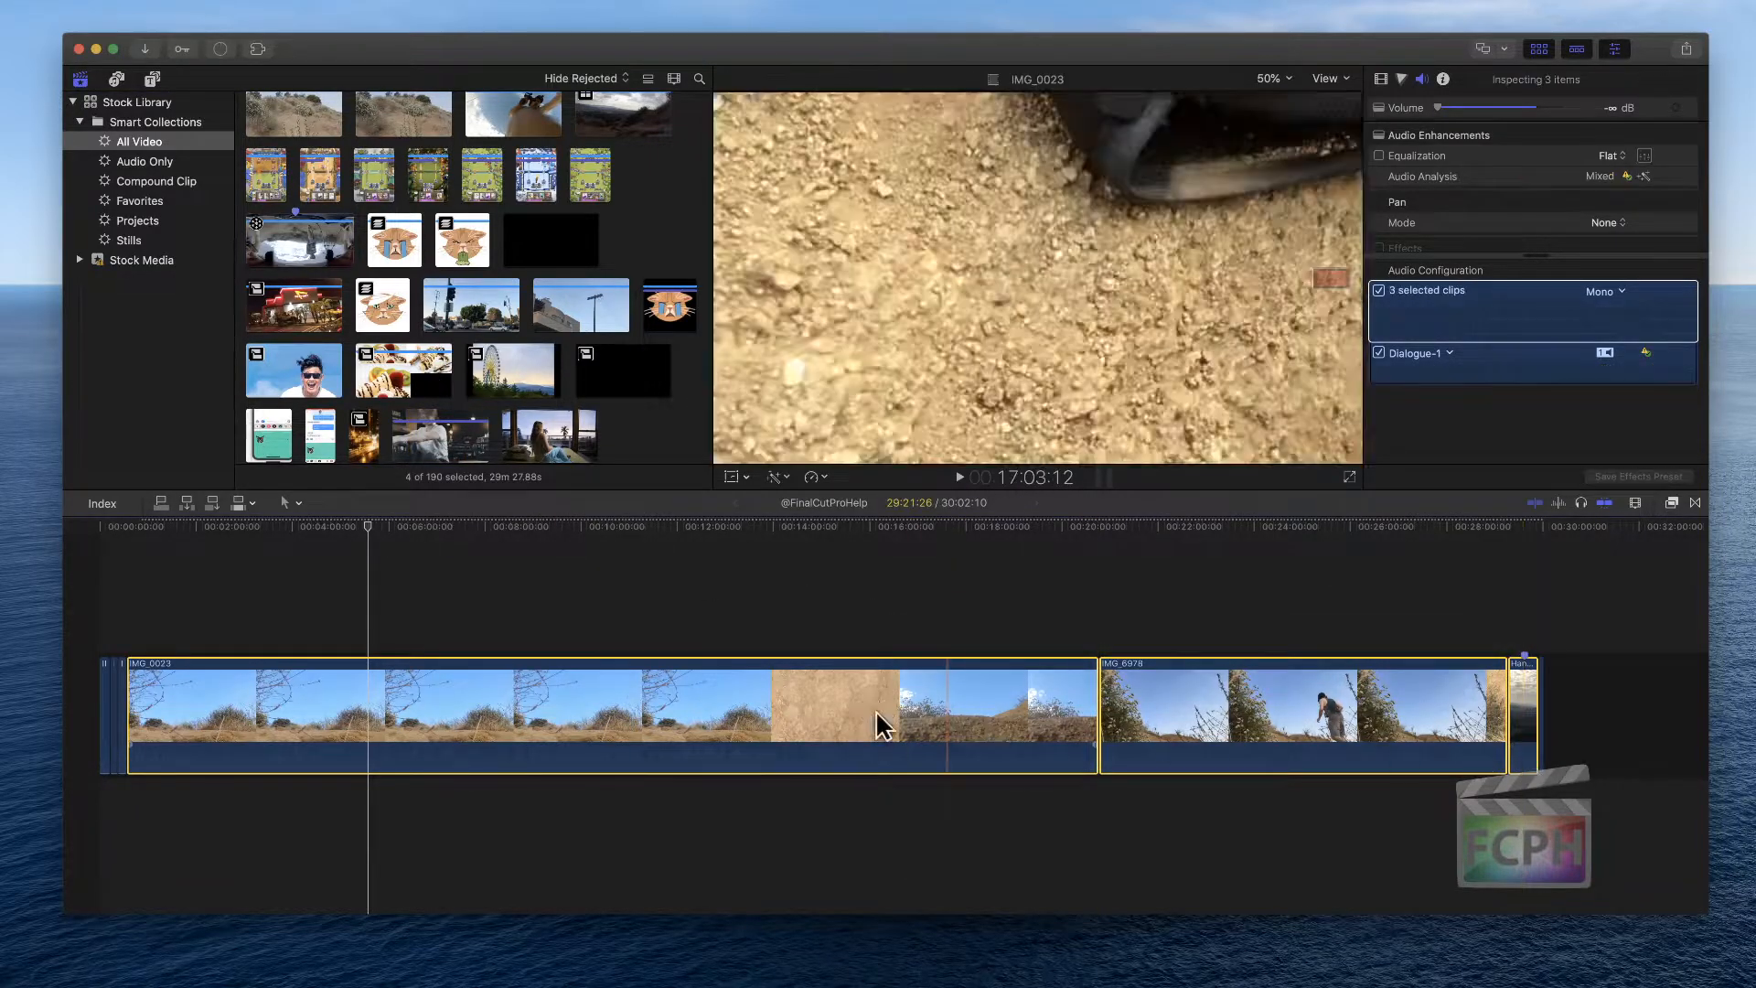
key("BackSpace")
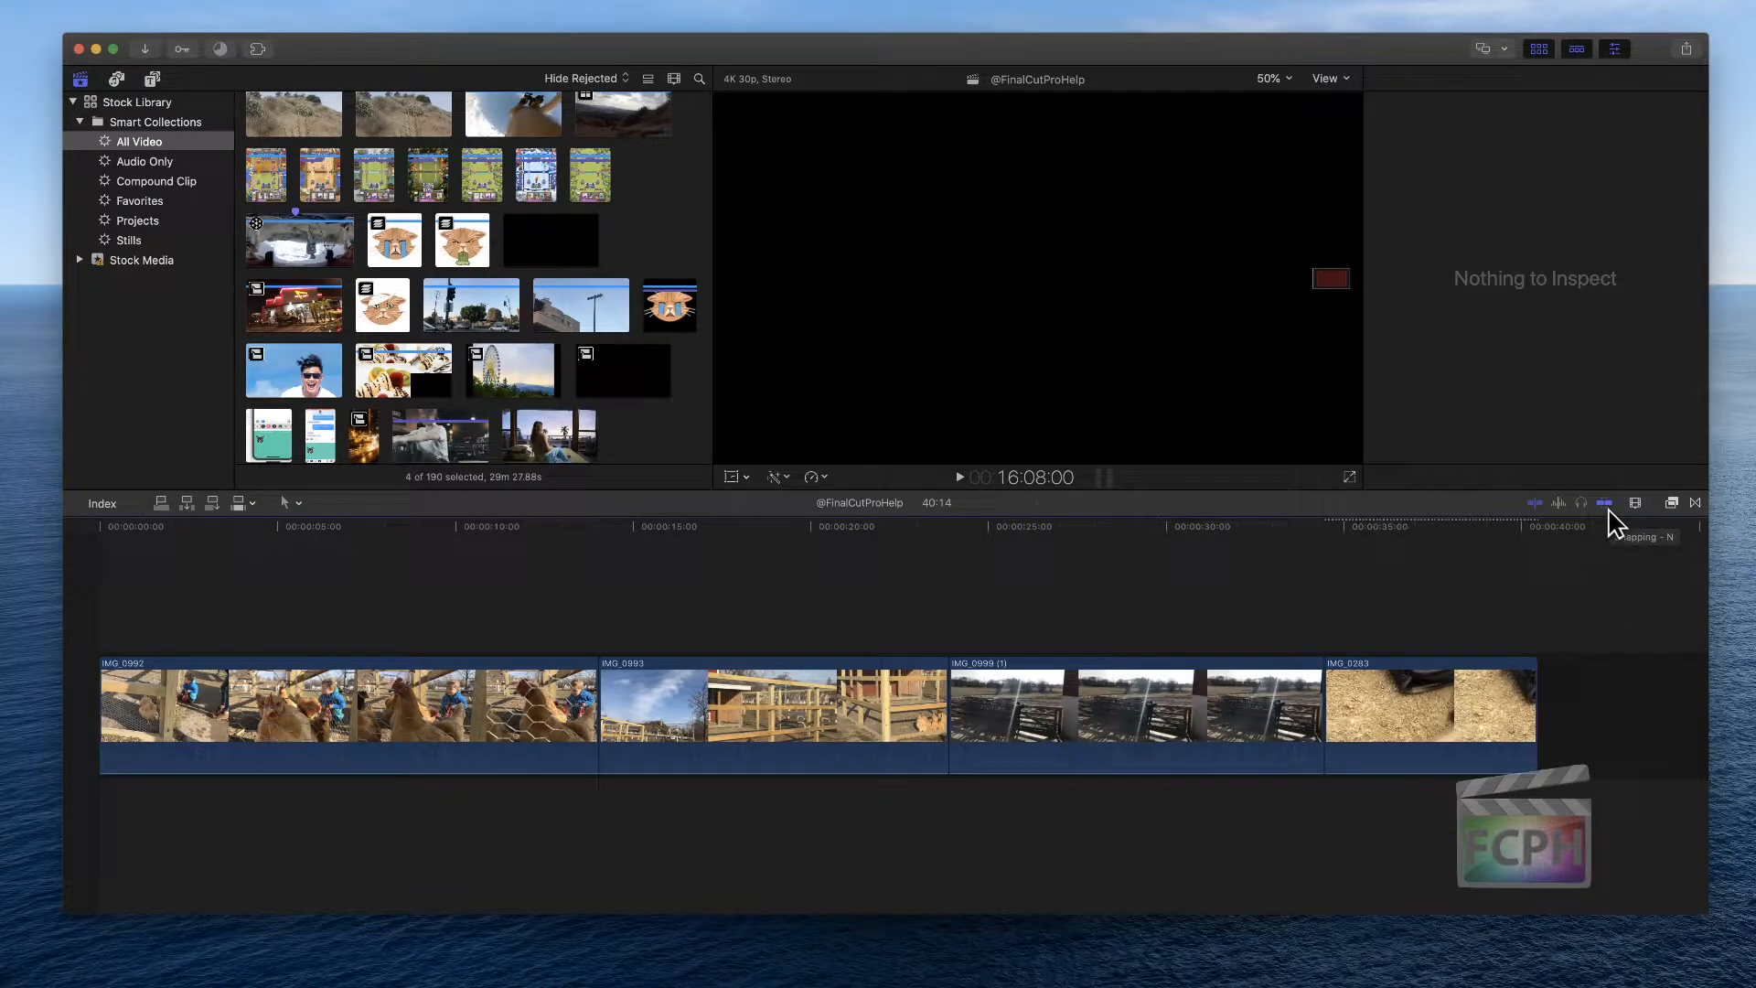
Turn on snapping and move clip IMG_0993 to after IMG_0999 (1) in the timeline
left_click(1607, 510)
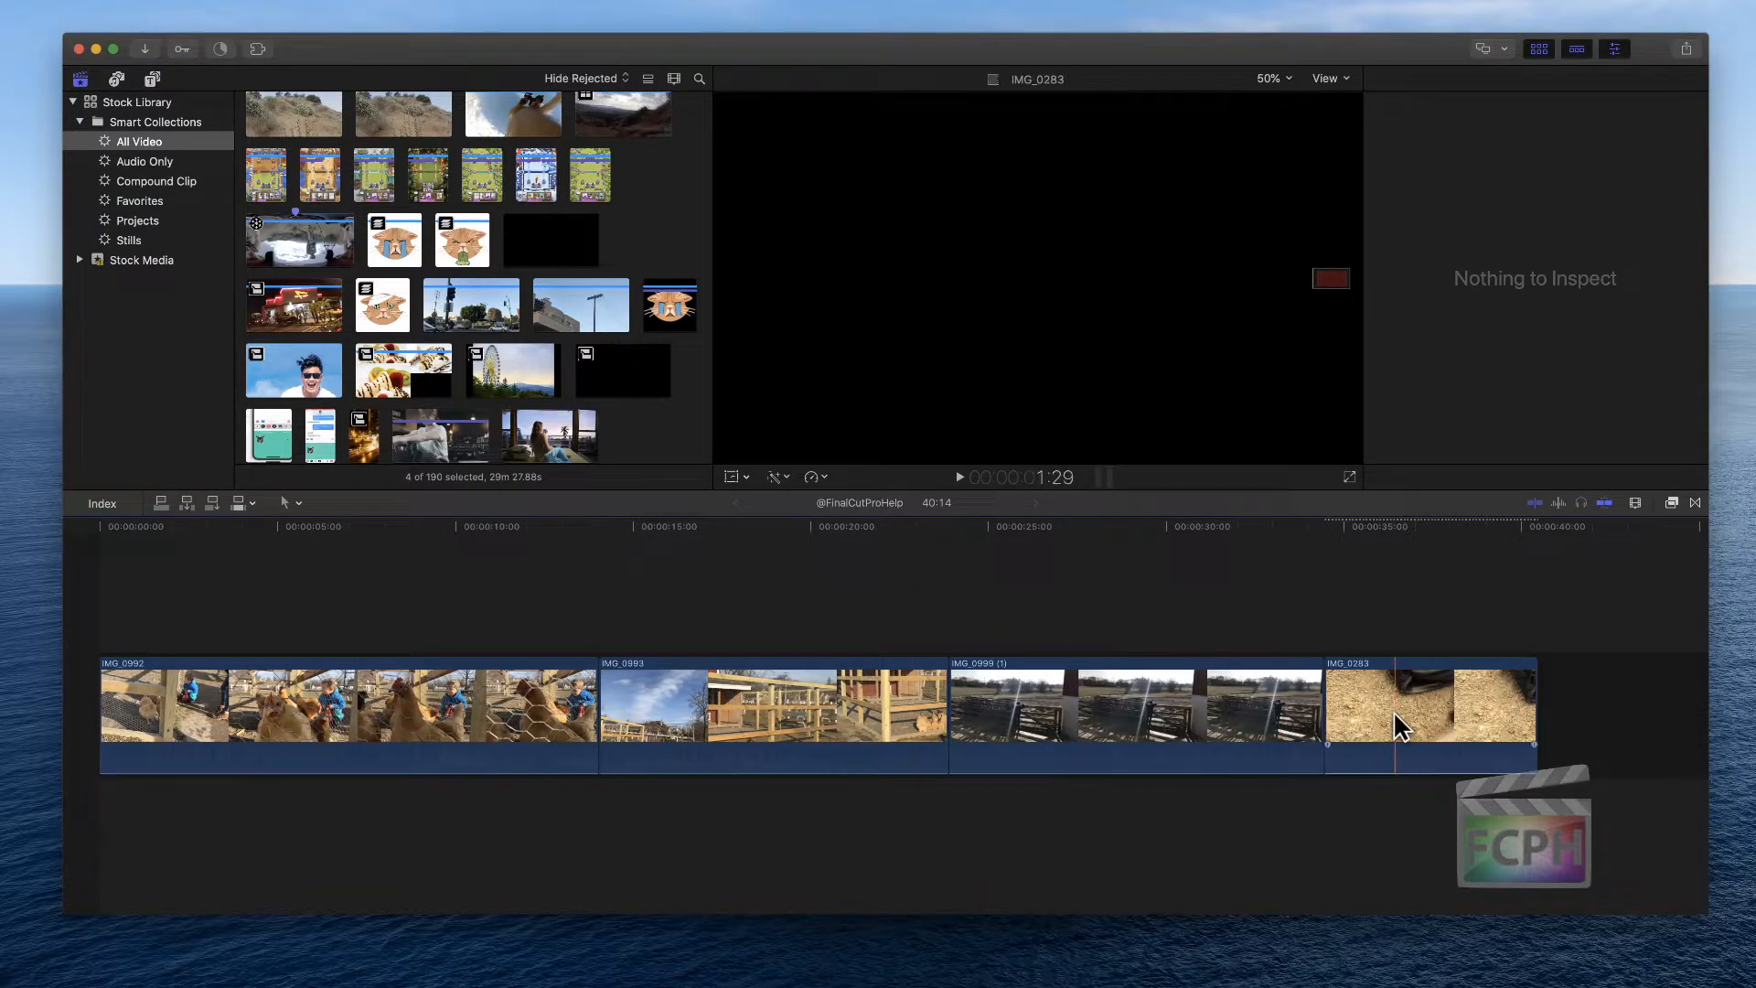
left_click(1646, 700)
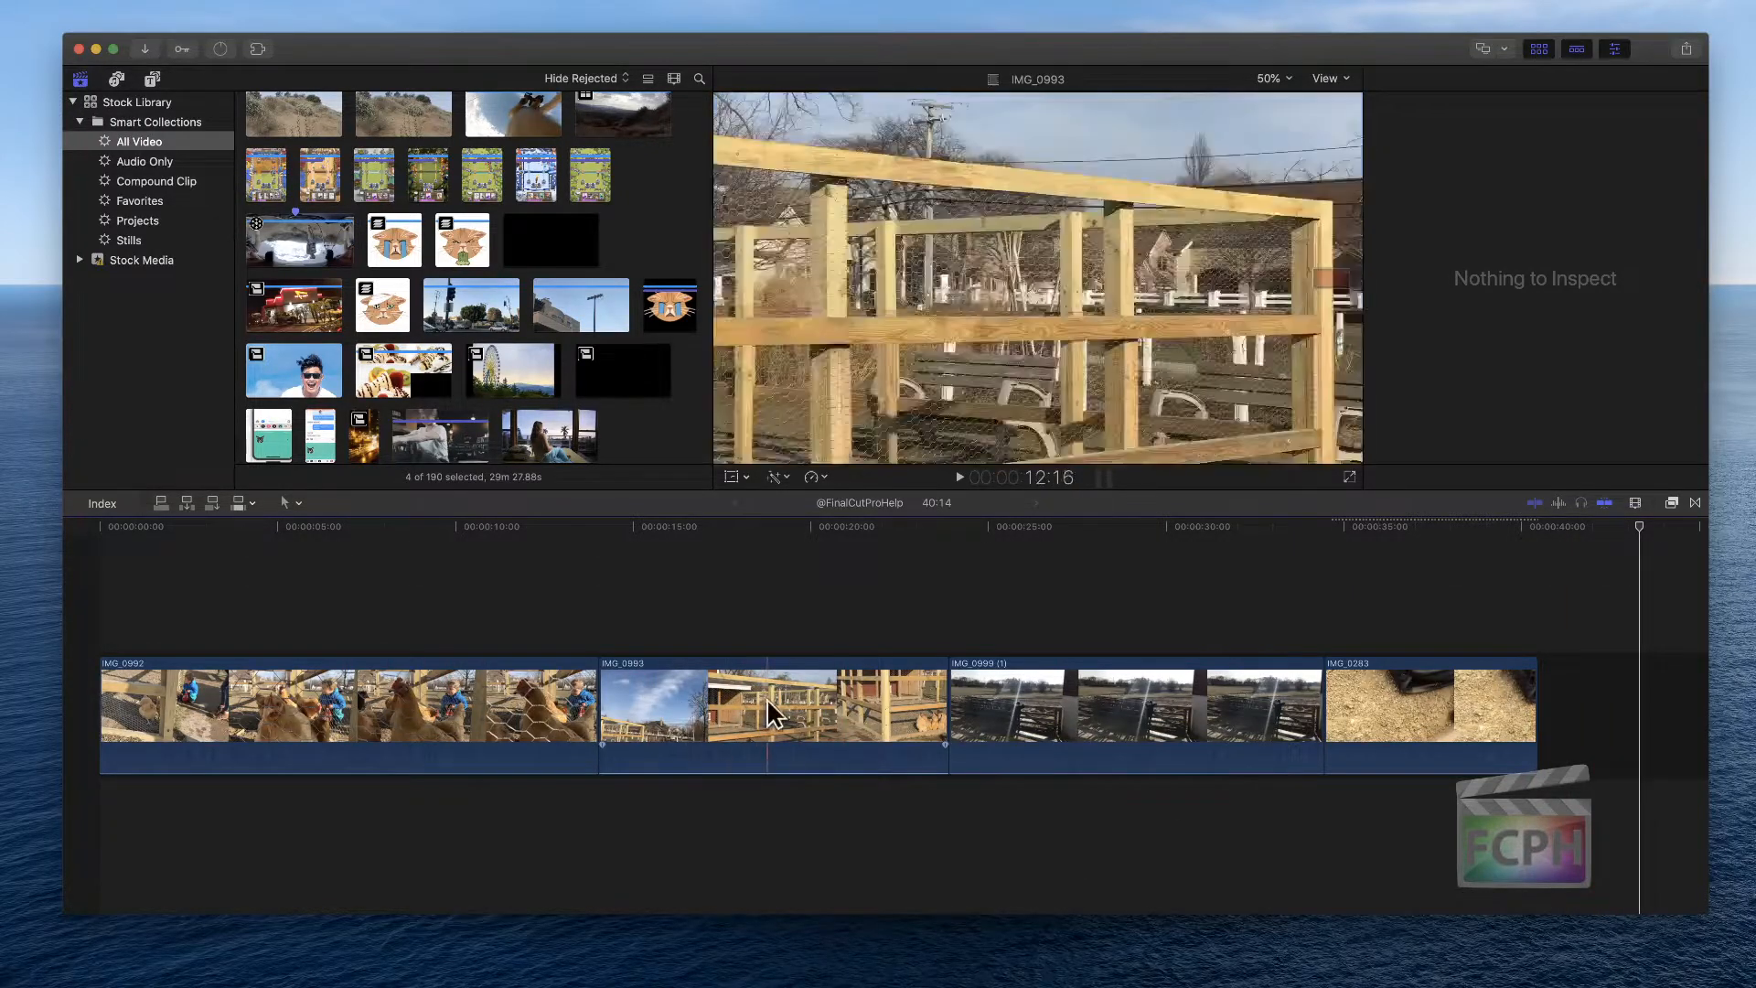
left_click_drag(761, 695, 1011, 718)
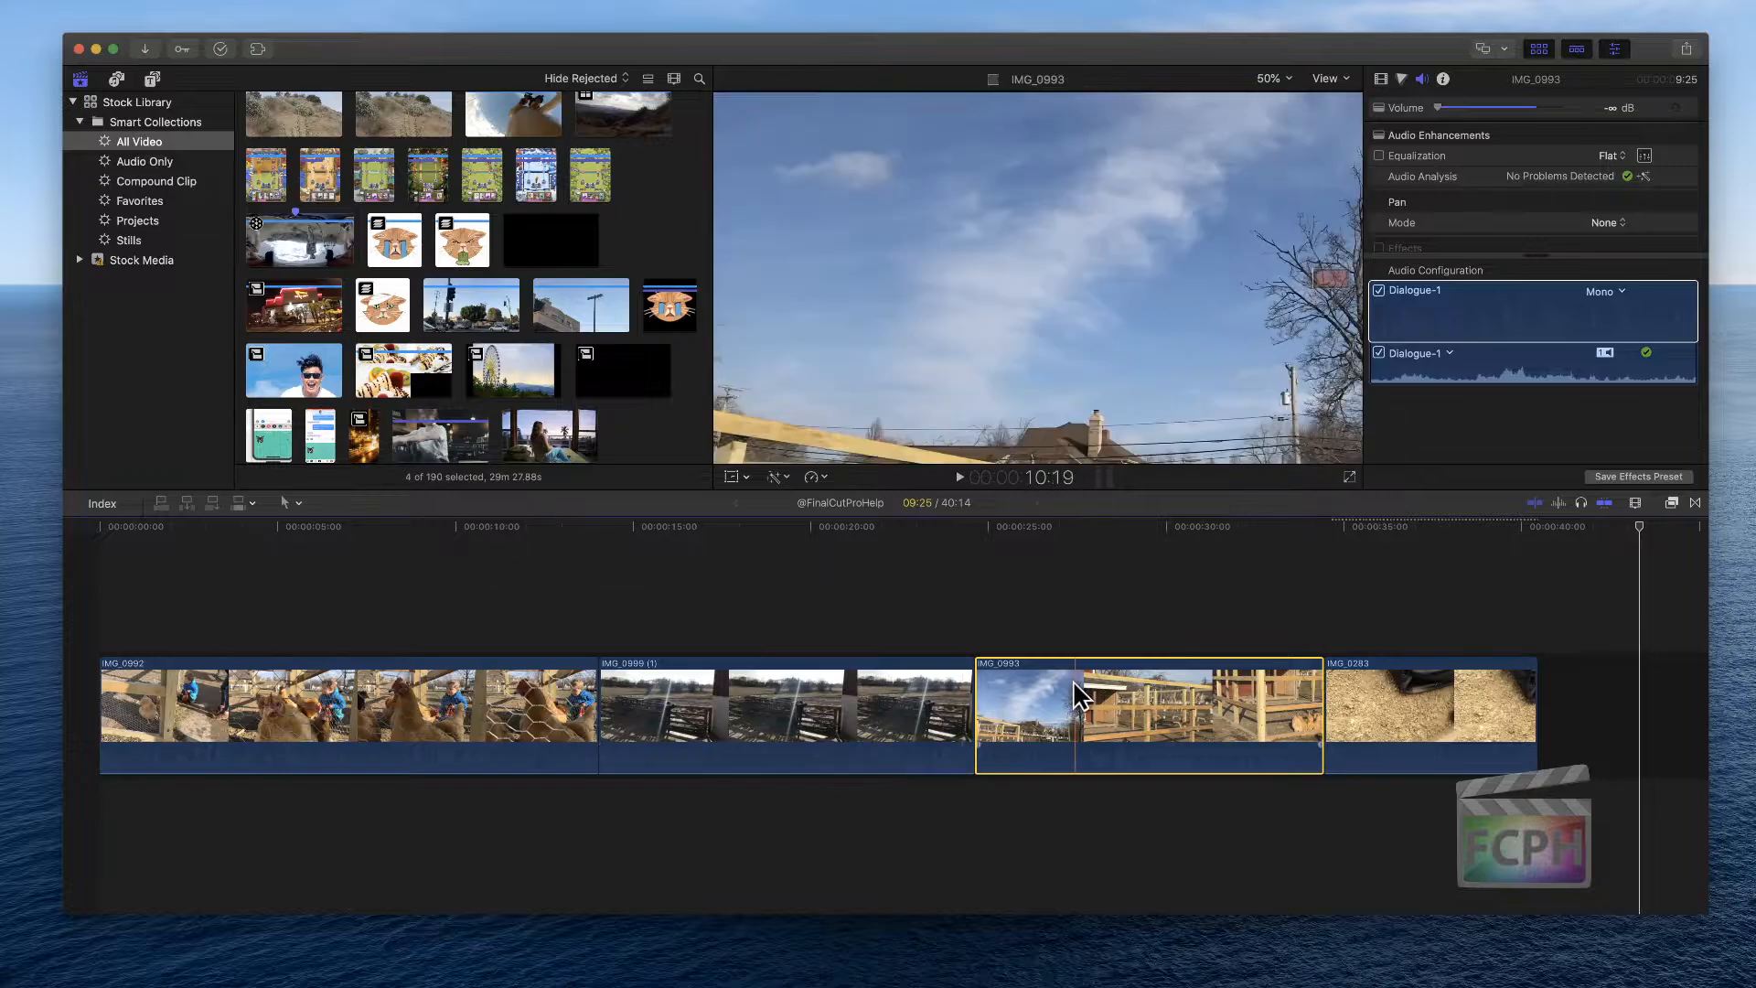
Move clip IMG_0993 back between IMG_0992 and IMG_0999 (1) in the timeline
left_click_drag(1084, 683, 458, 708)
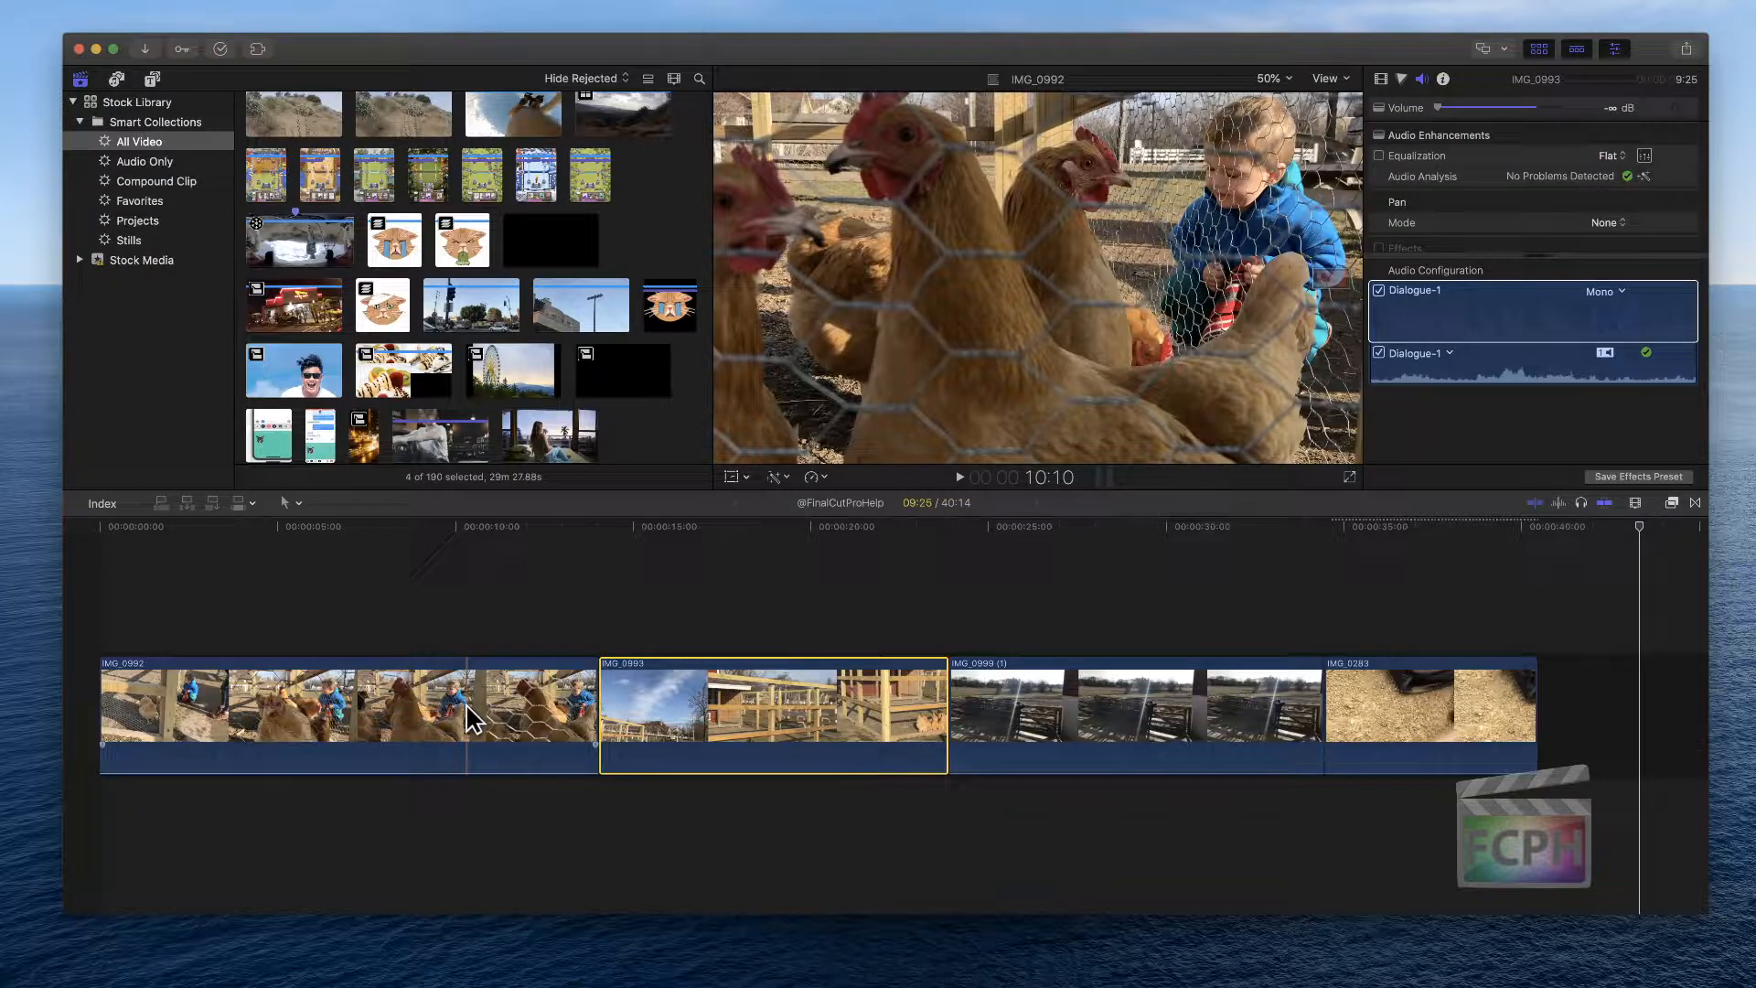
Add clip IMG_1005 from the browser as a connected clip above IMG_0999 (1)
scroll(513, 288, "up", 6)
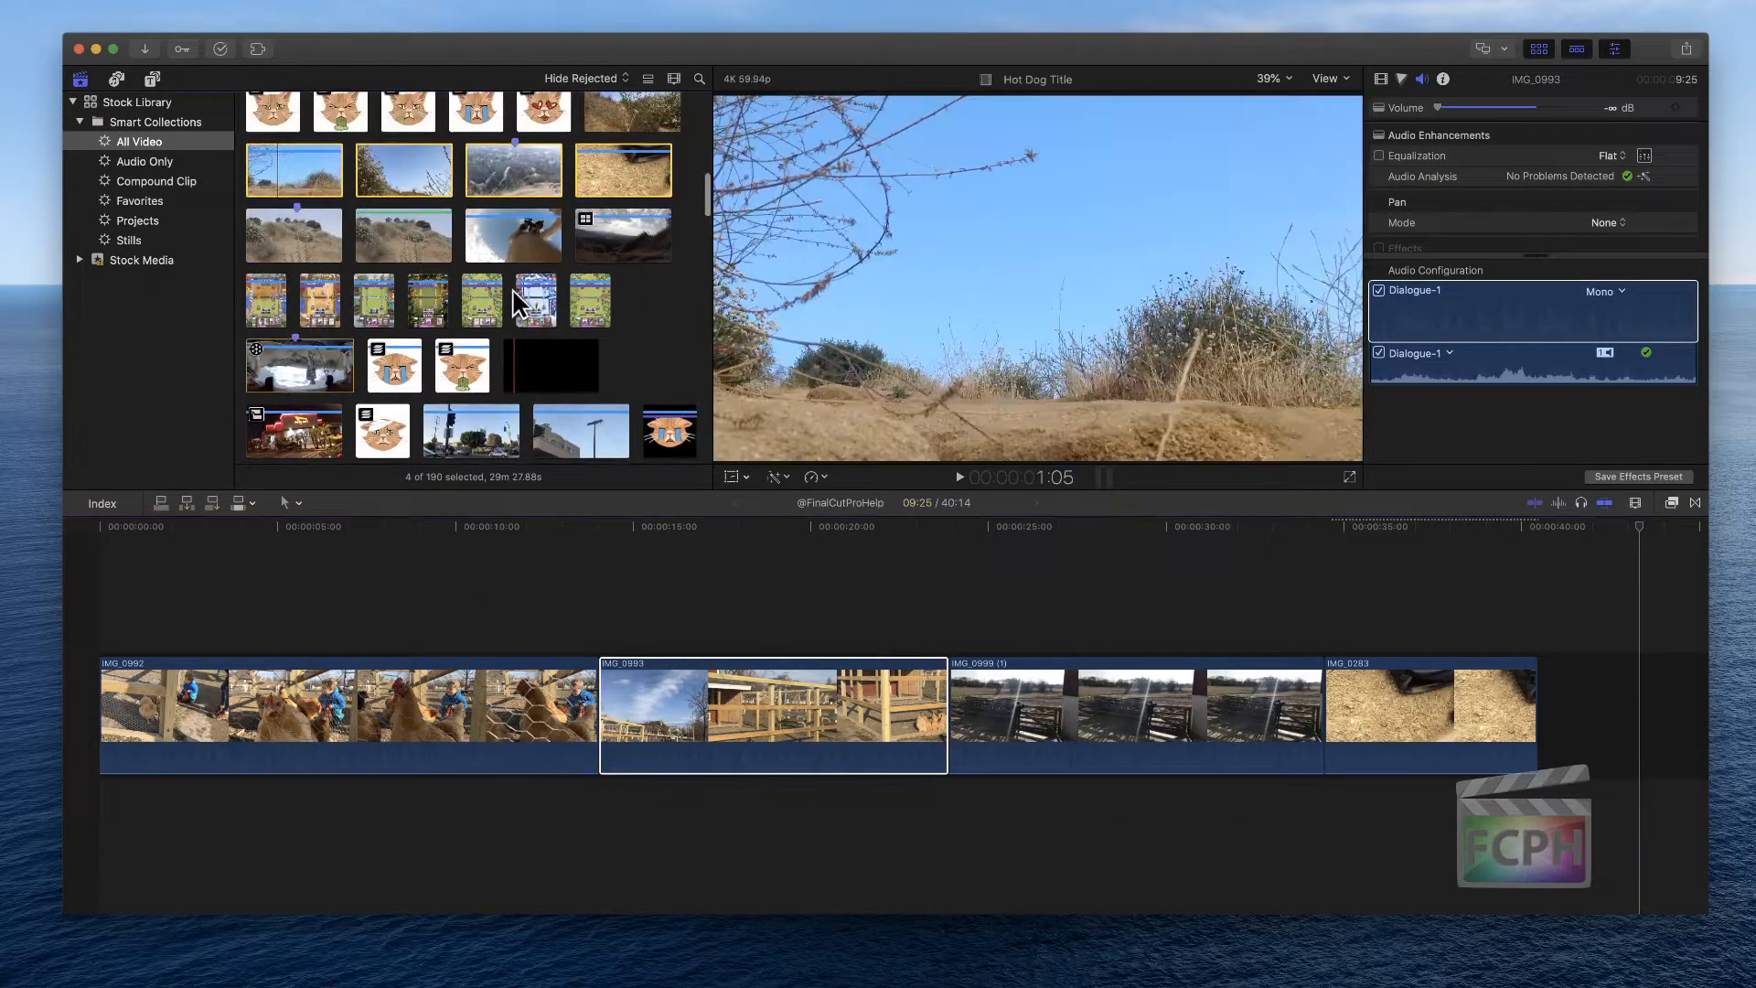
scroll(512, 288, "up", 8)
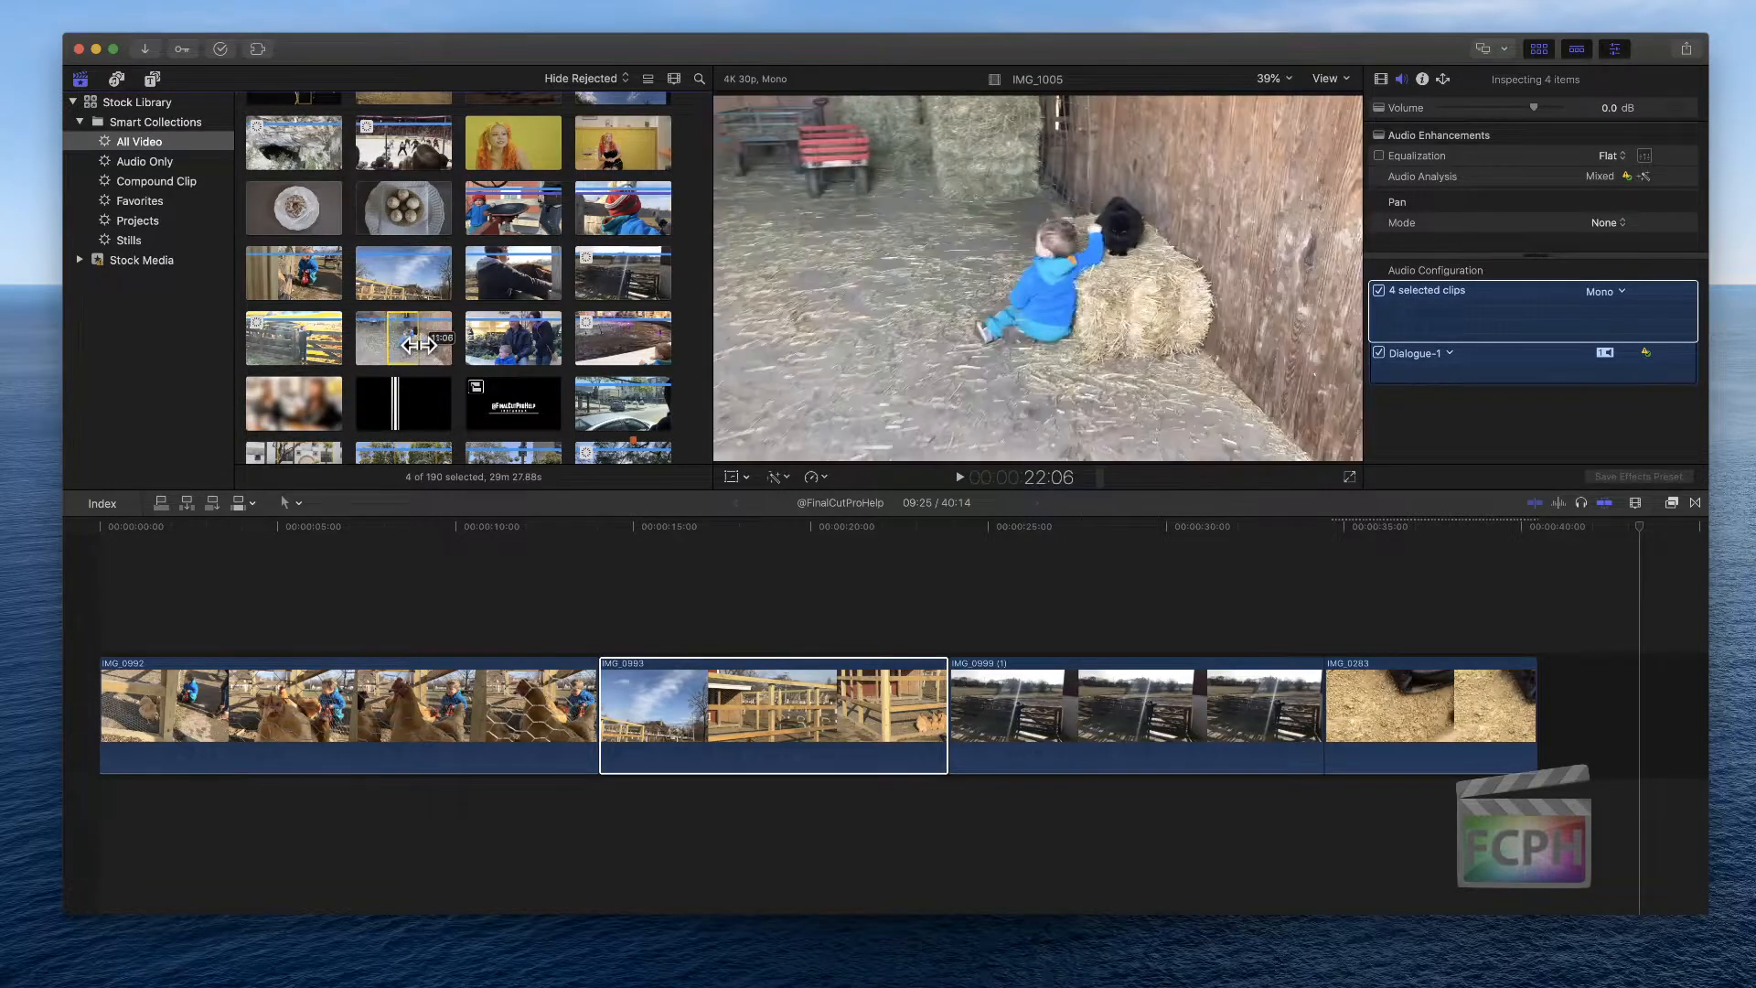
left_click_drag(419, 345, 948, 591)
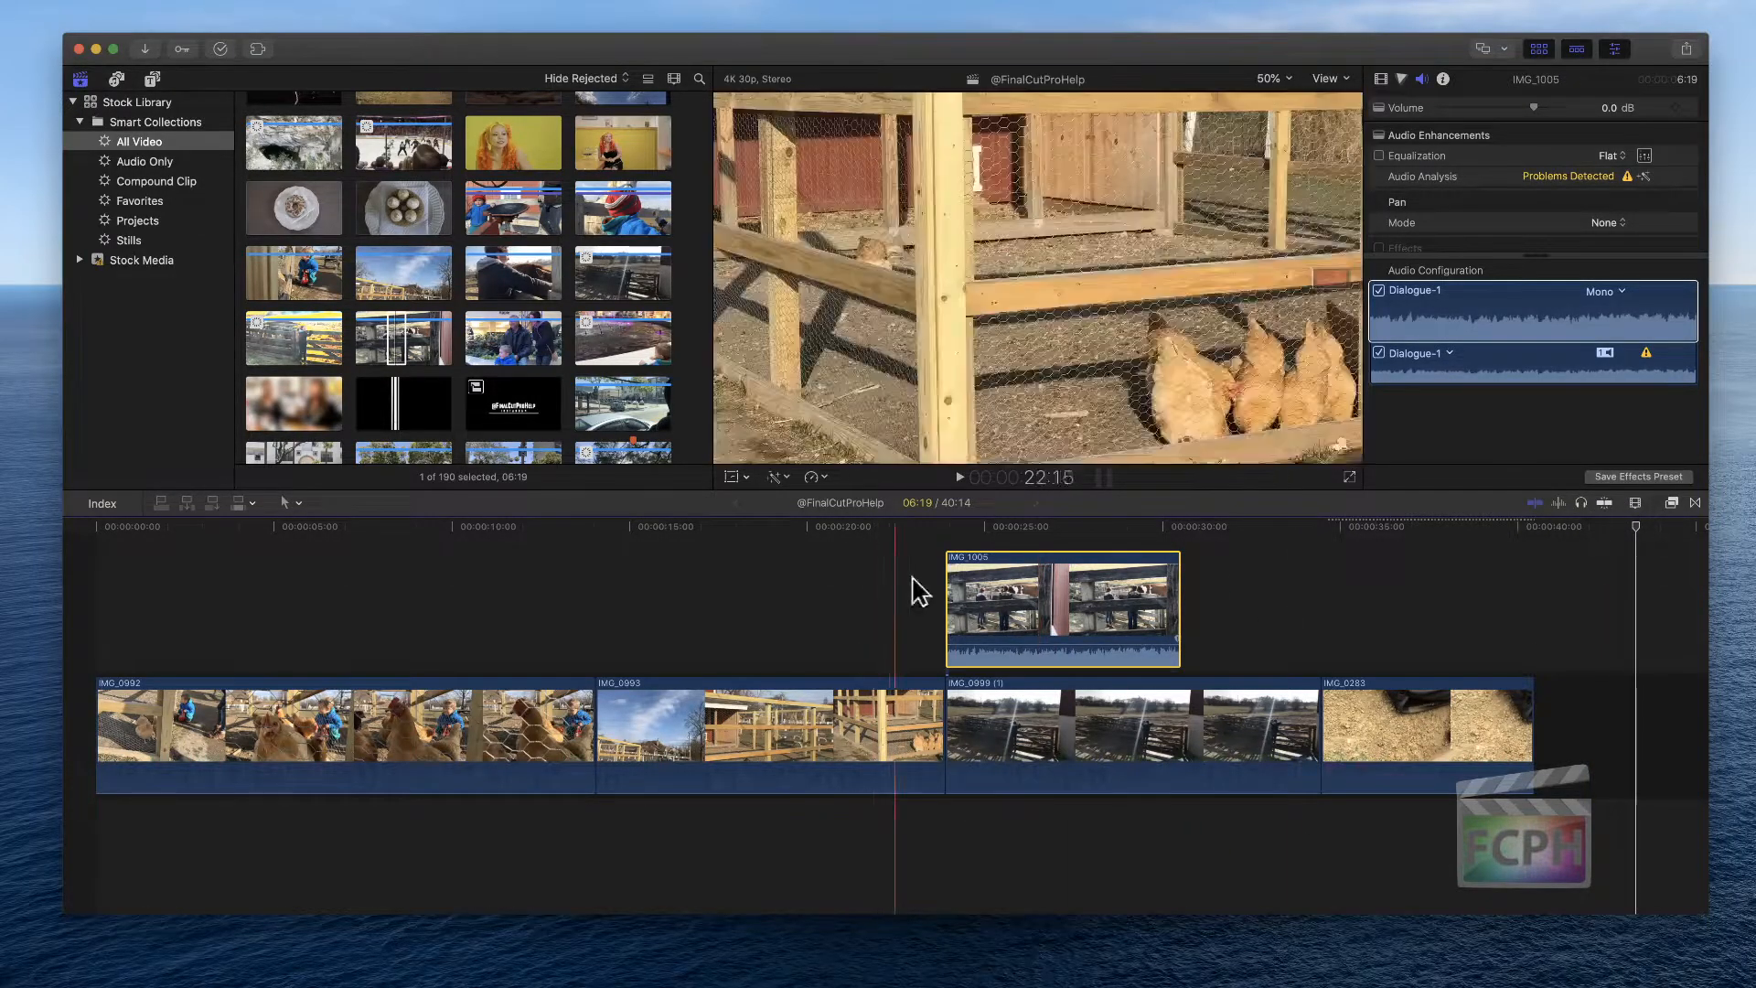
key("Delete")
left_click_drag(391, 324, 957, 608)
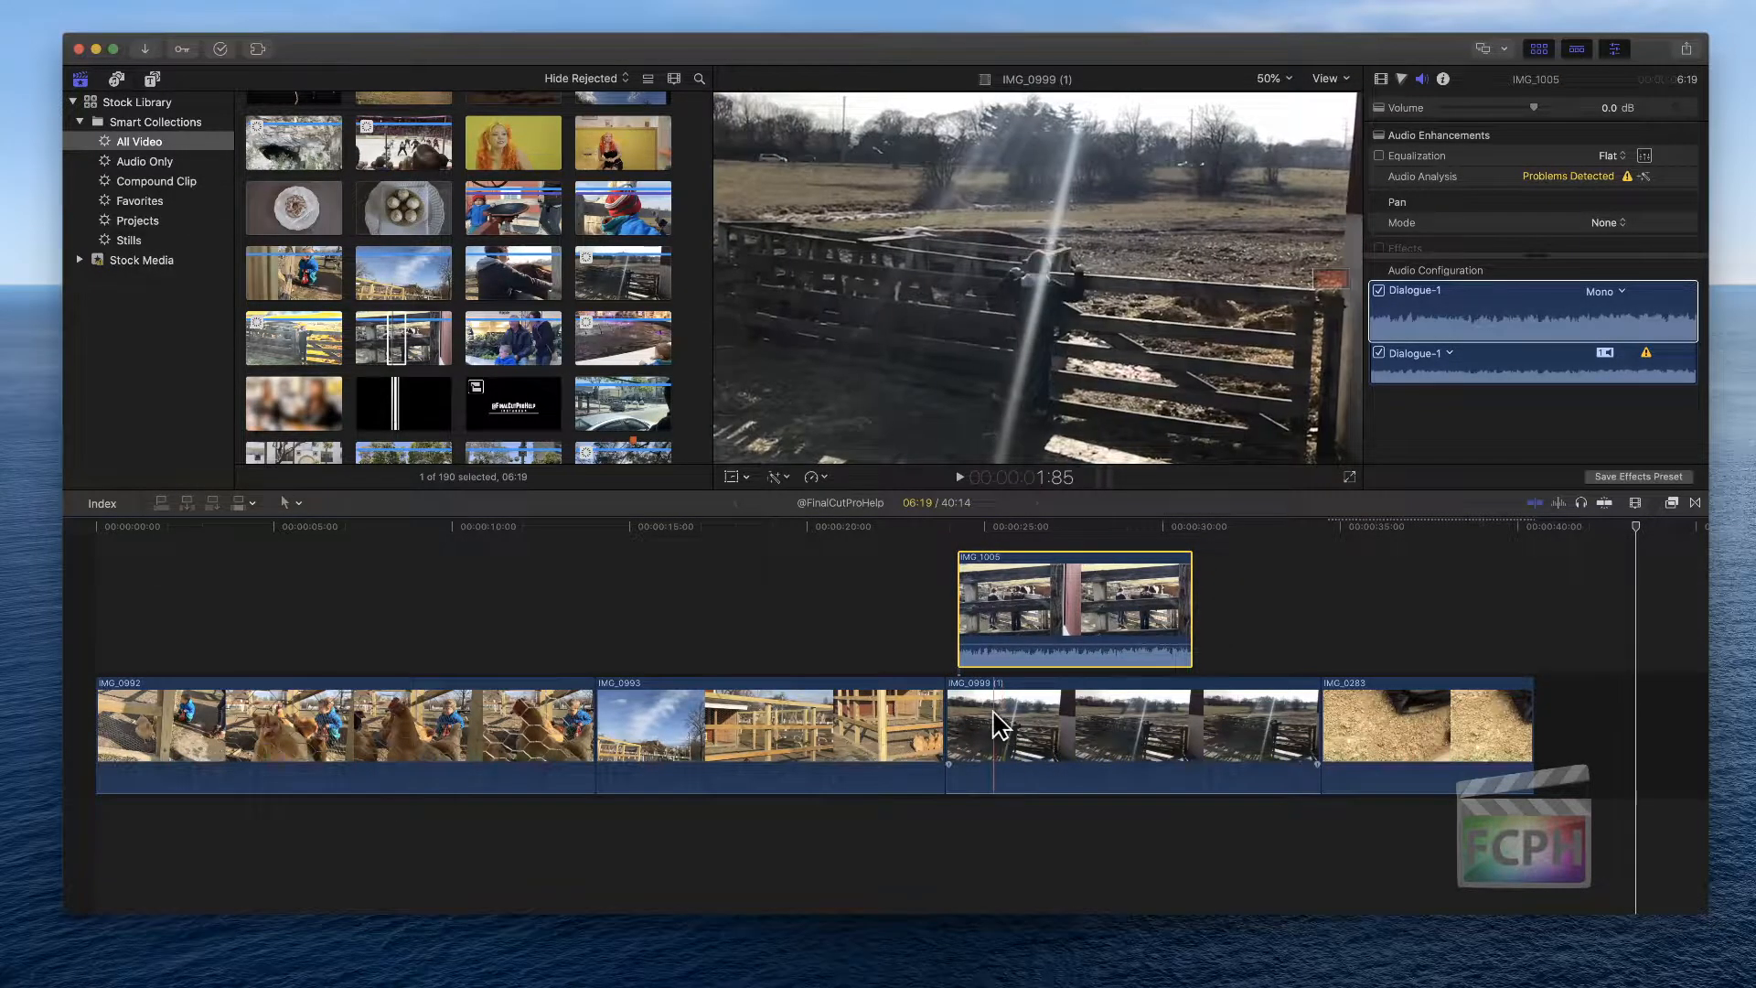
Move IMG_0993 to the start of the timeline and align connected clip IMG_1005 with the start of IMG_0999 (1)
left_click_drag(775, 712, 245, 742)
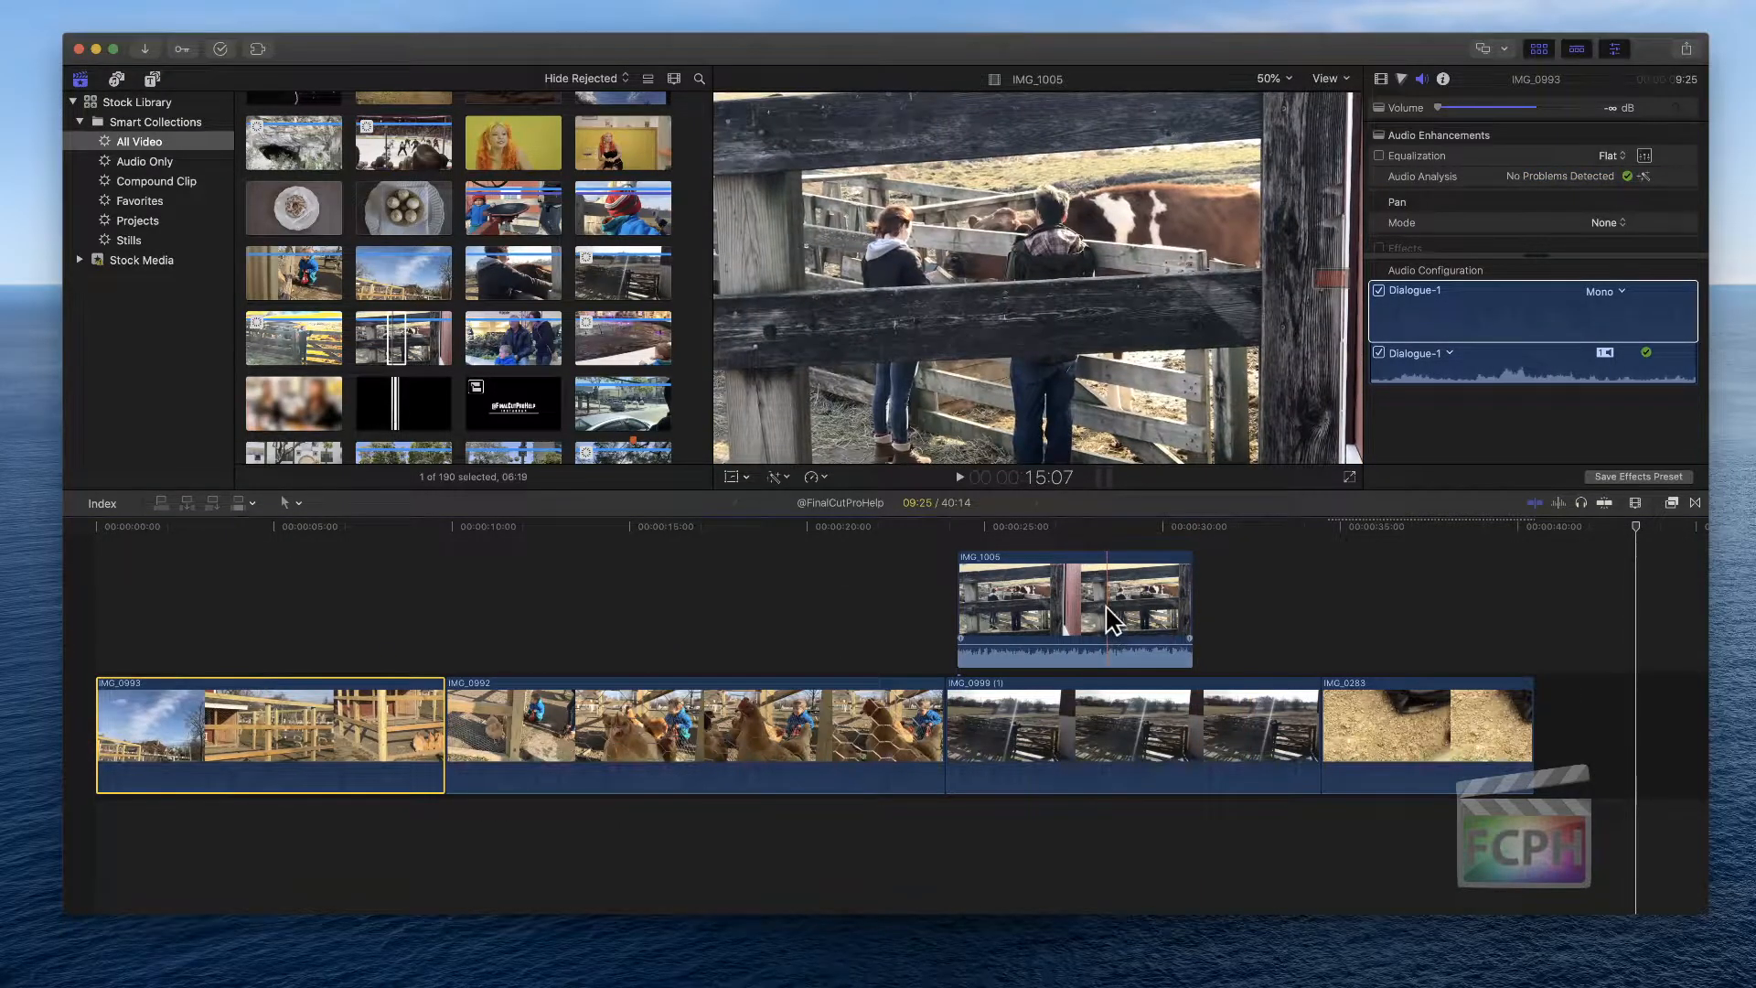
left_click_drag(1166, 618, 1083, 590)
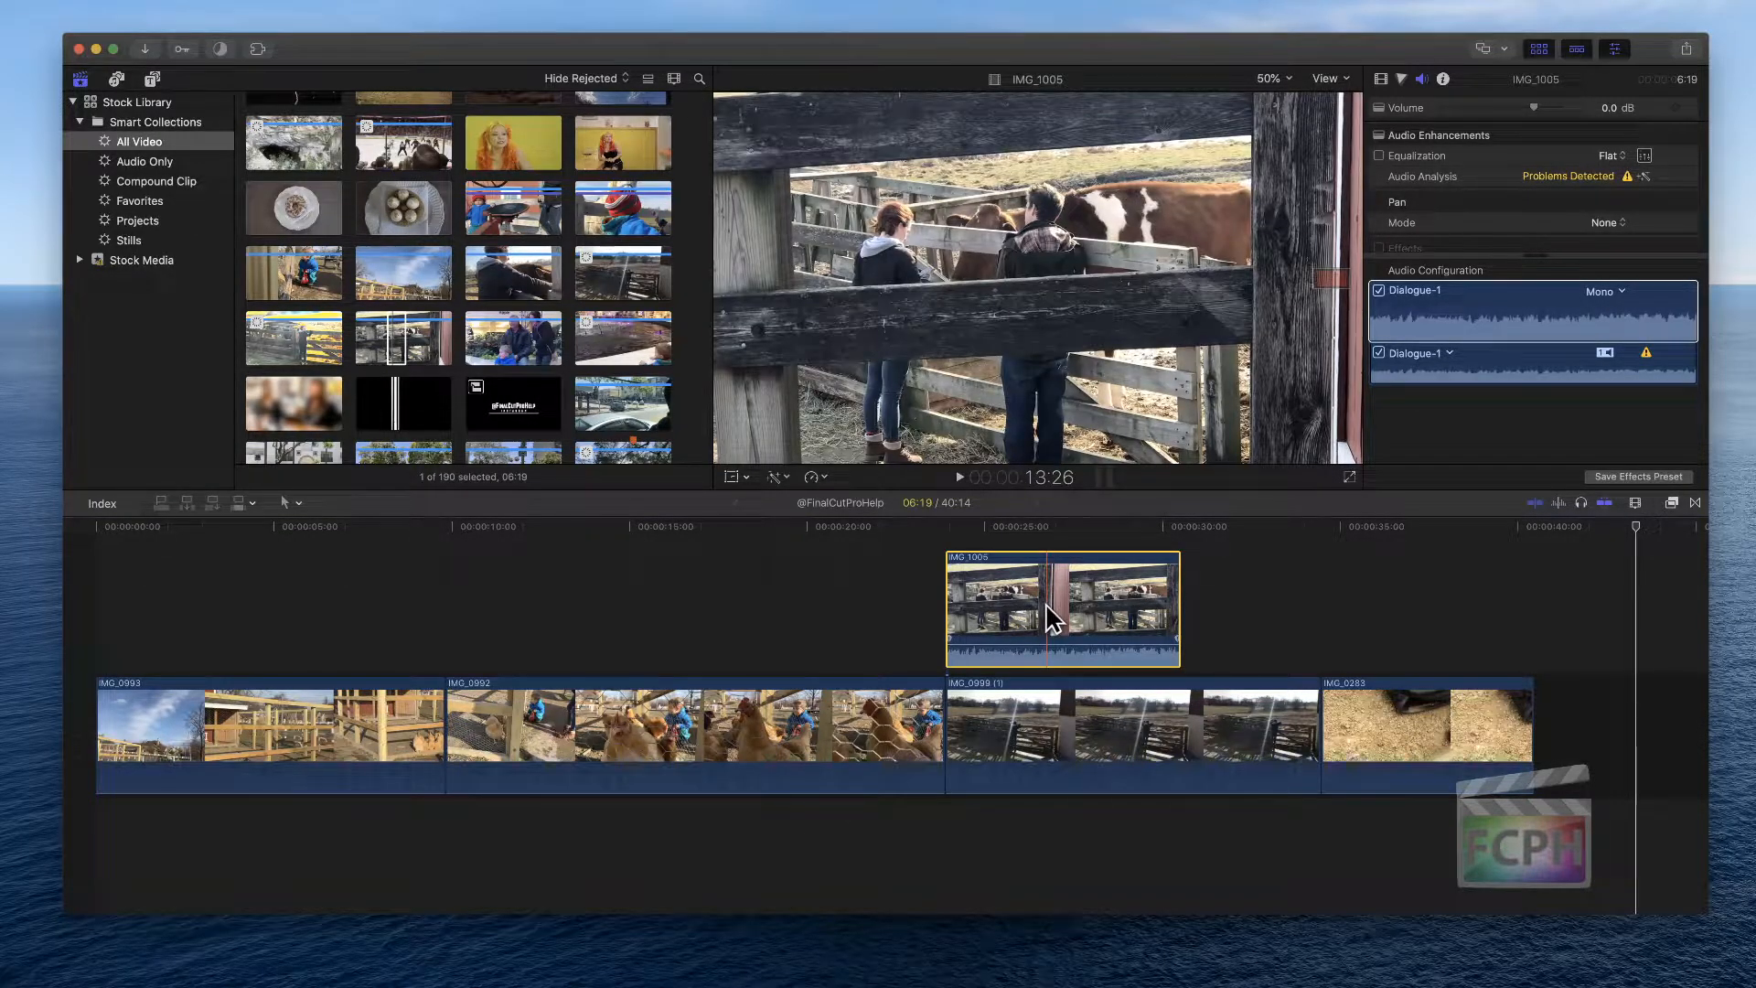
Reveal connected clip IMG_1005's source clip in the browser and locate it there
scroll(535, 394, "down", 10)
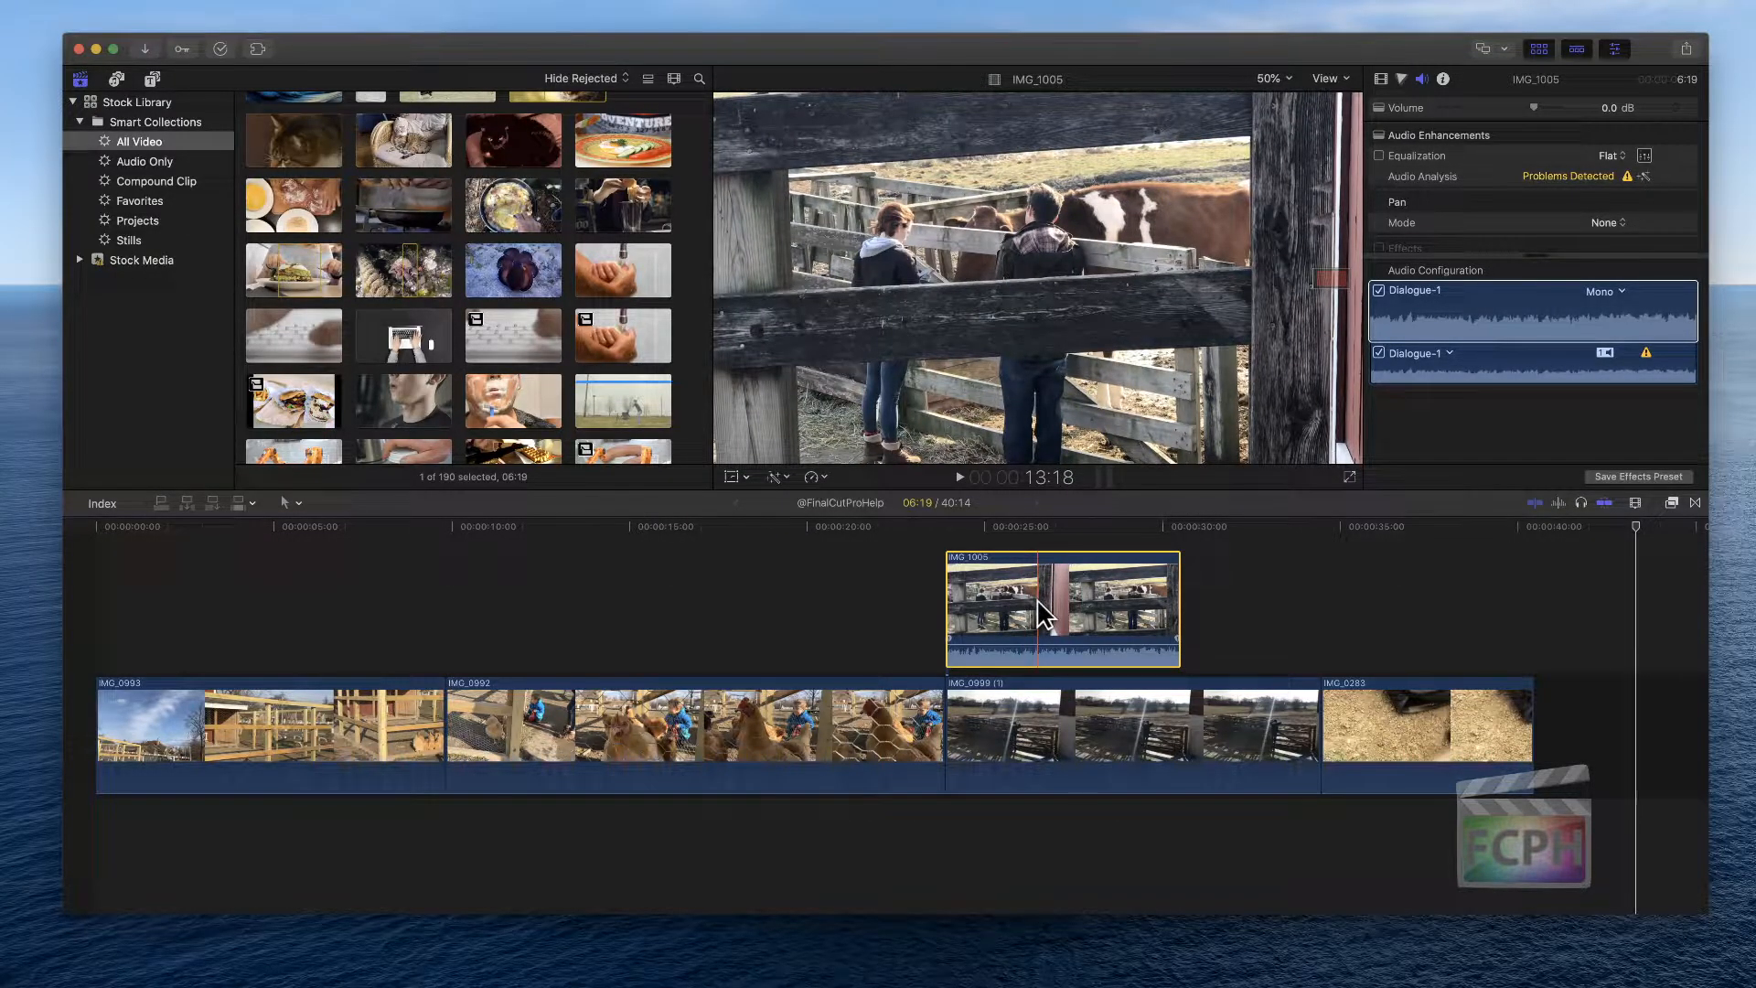
key("shift+f")
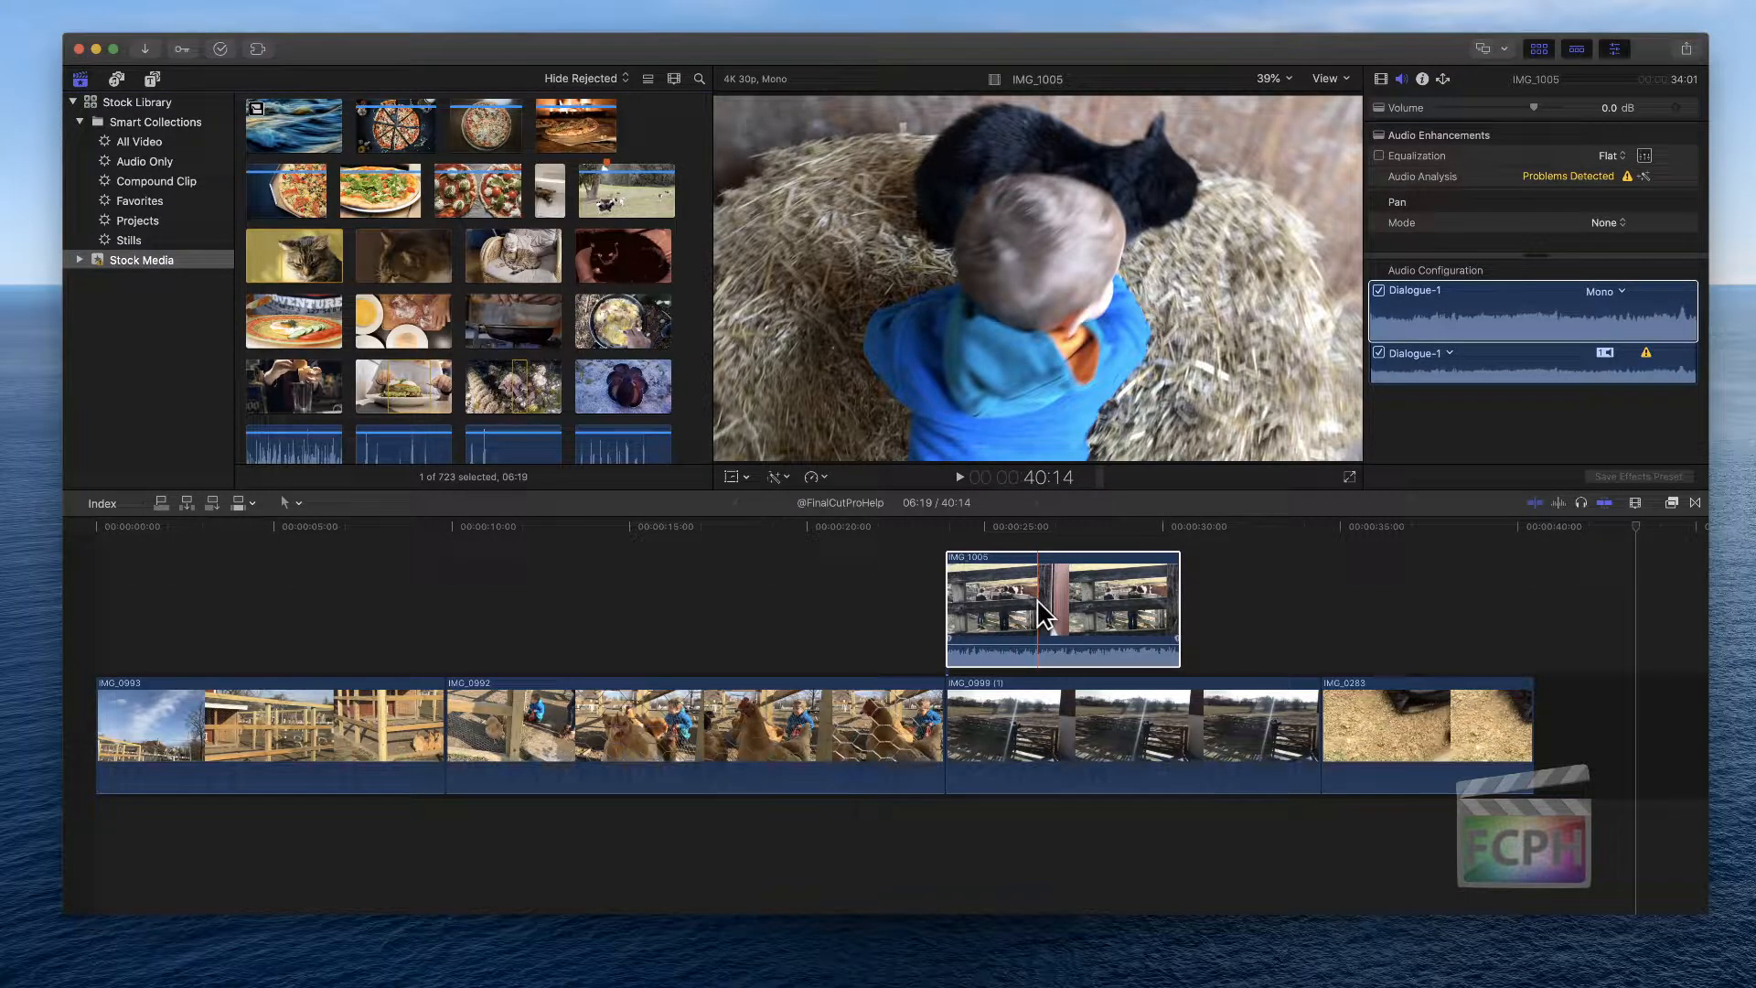
left_click(1043, 618)
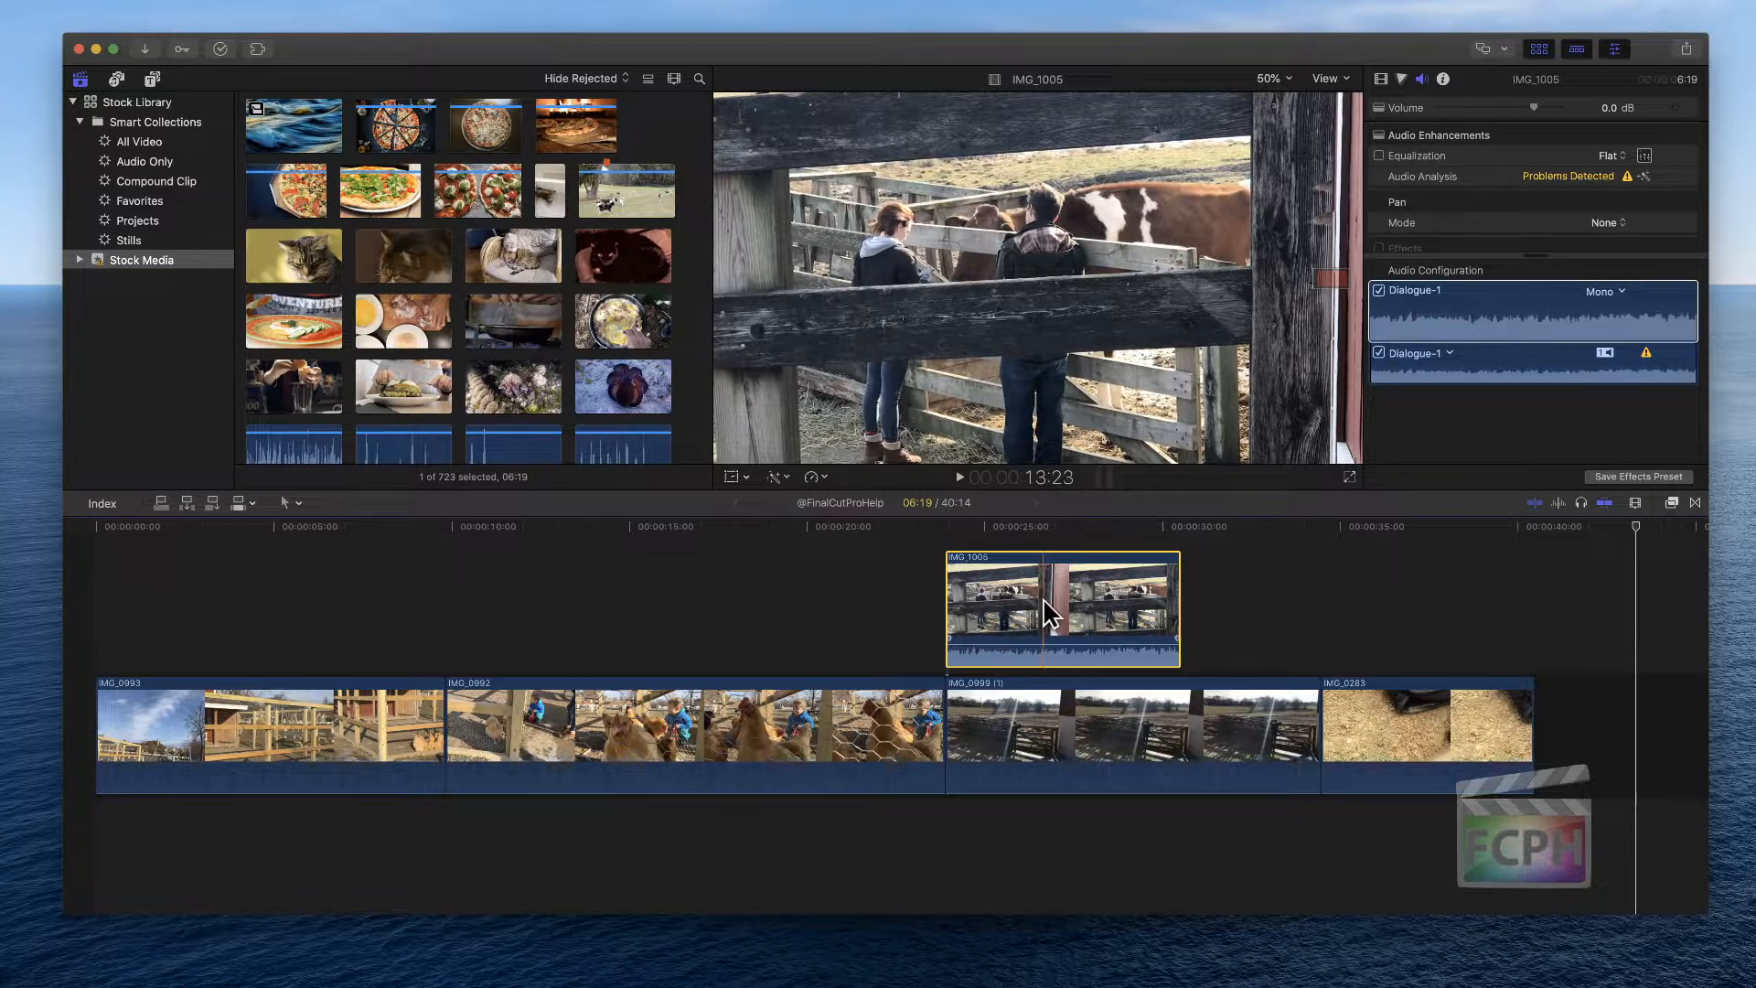
scroll(486, 228, "up", 5)
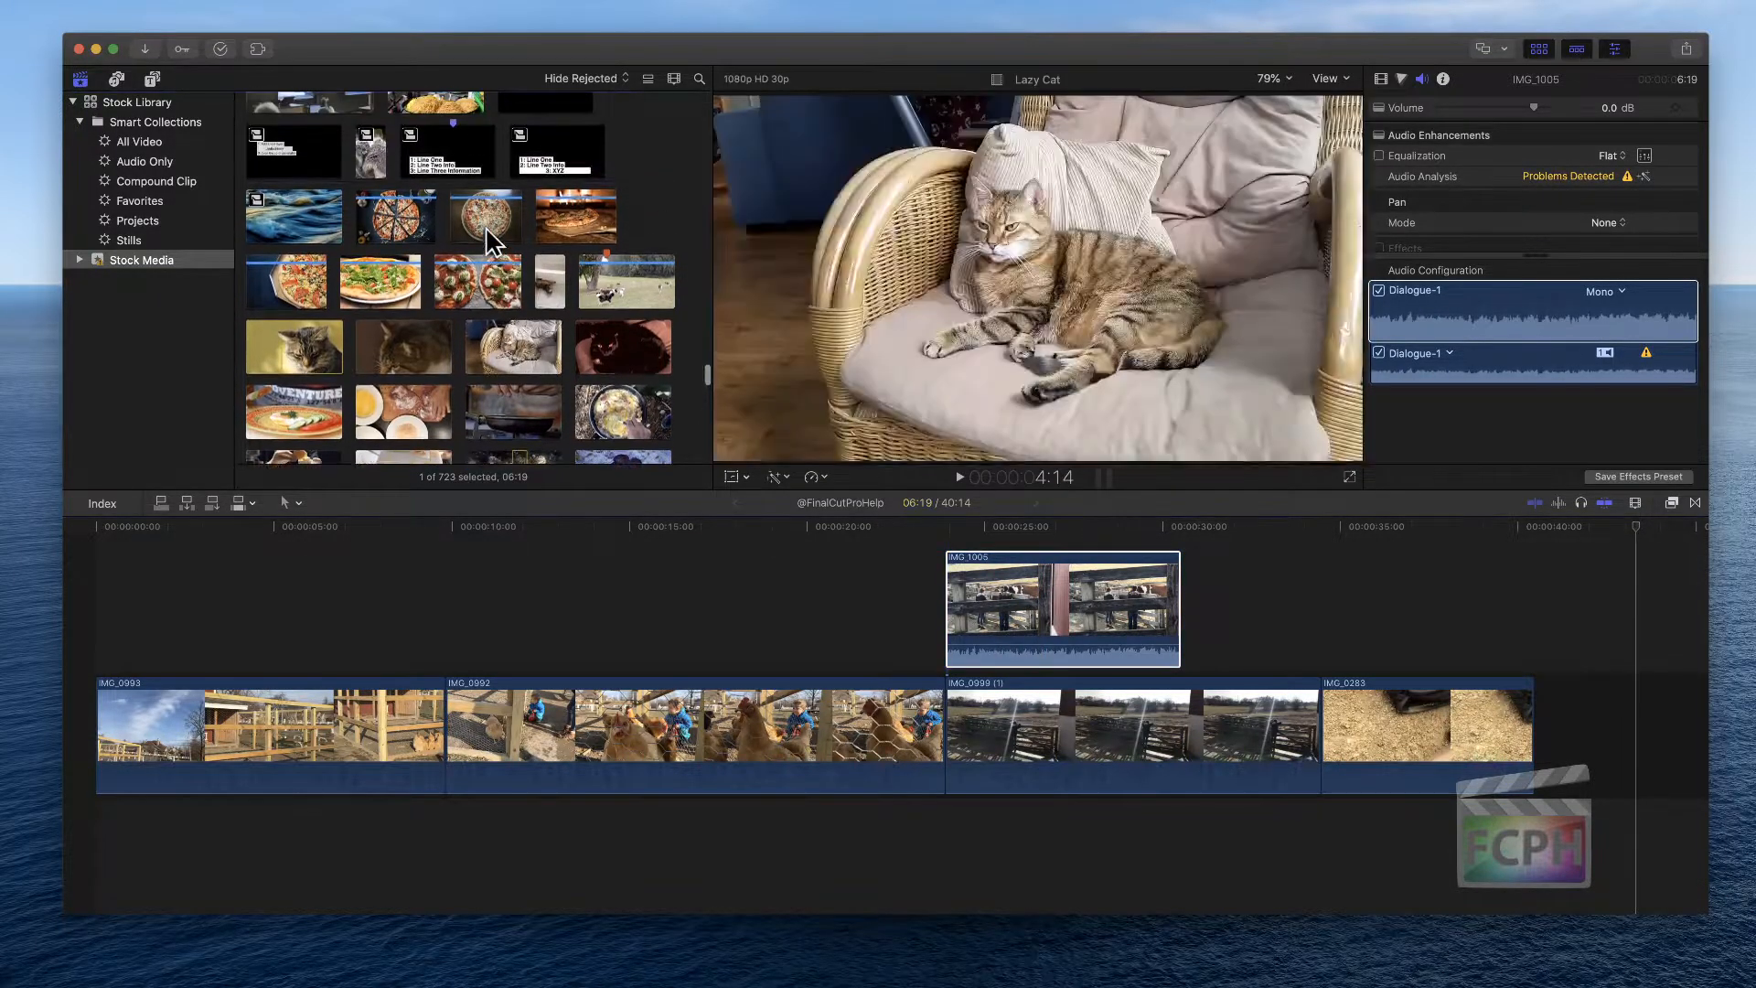
scroll(486, 239, "up", 10)
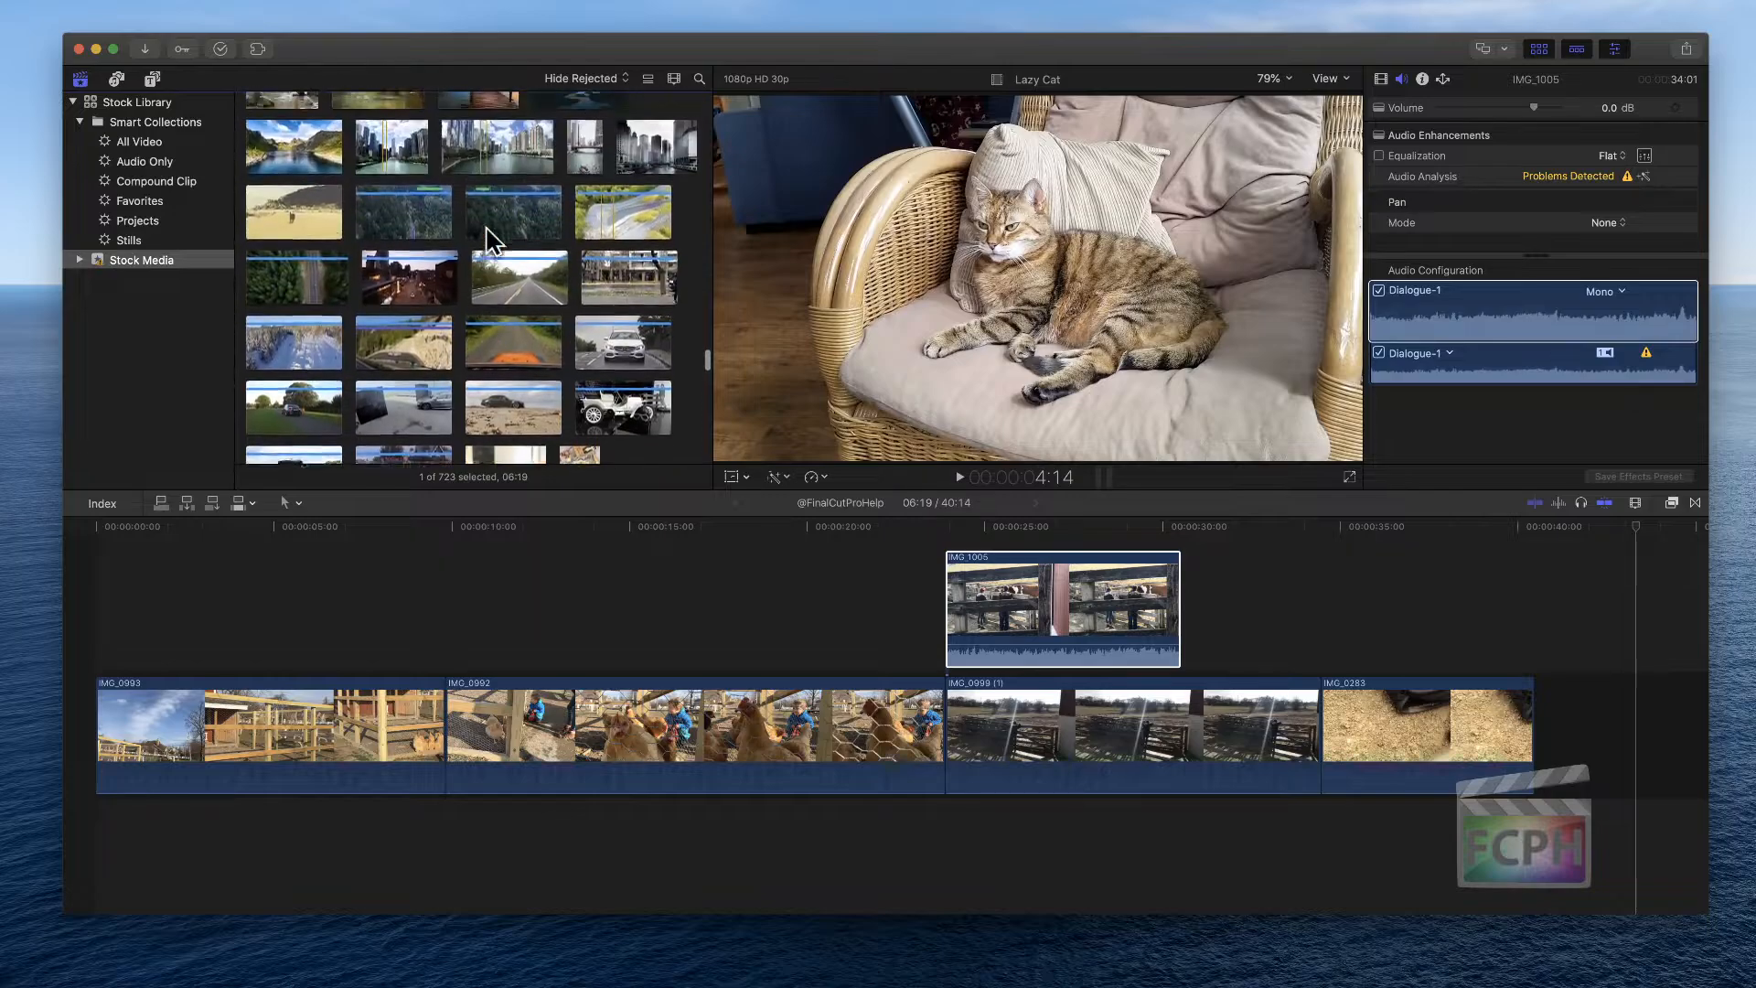
scroll(494, 242, "up", 5)
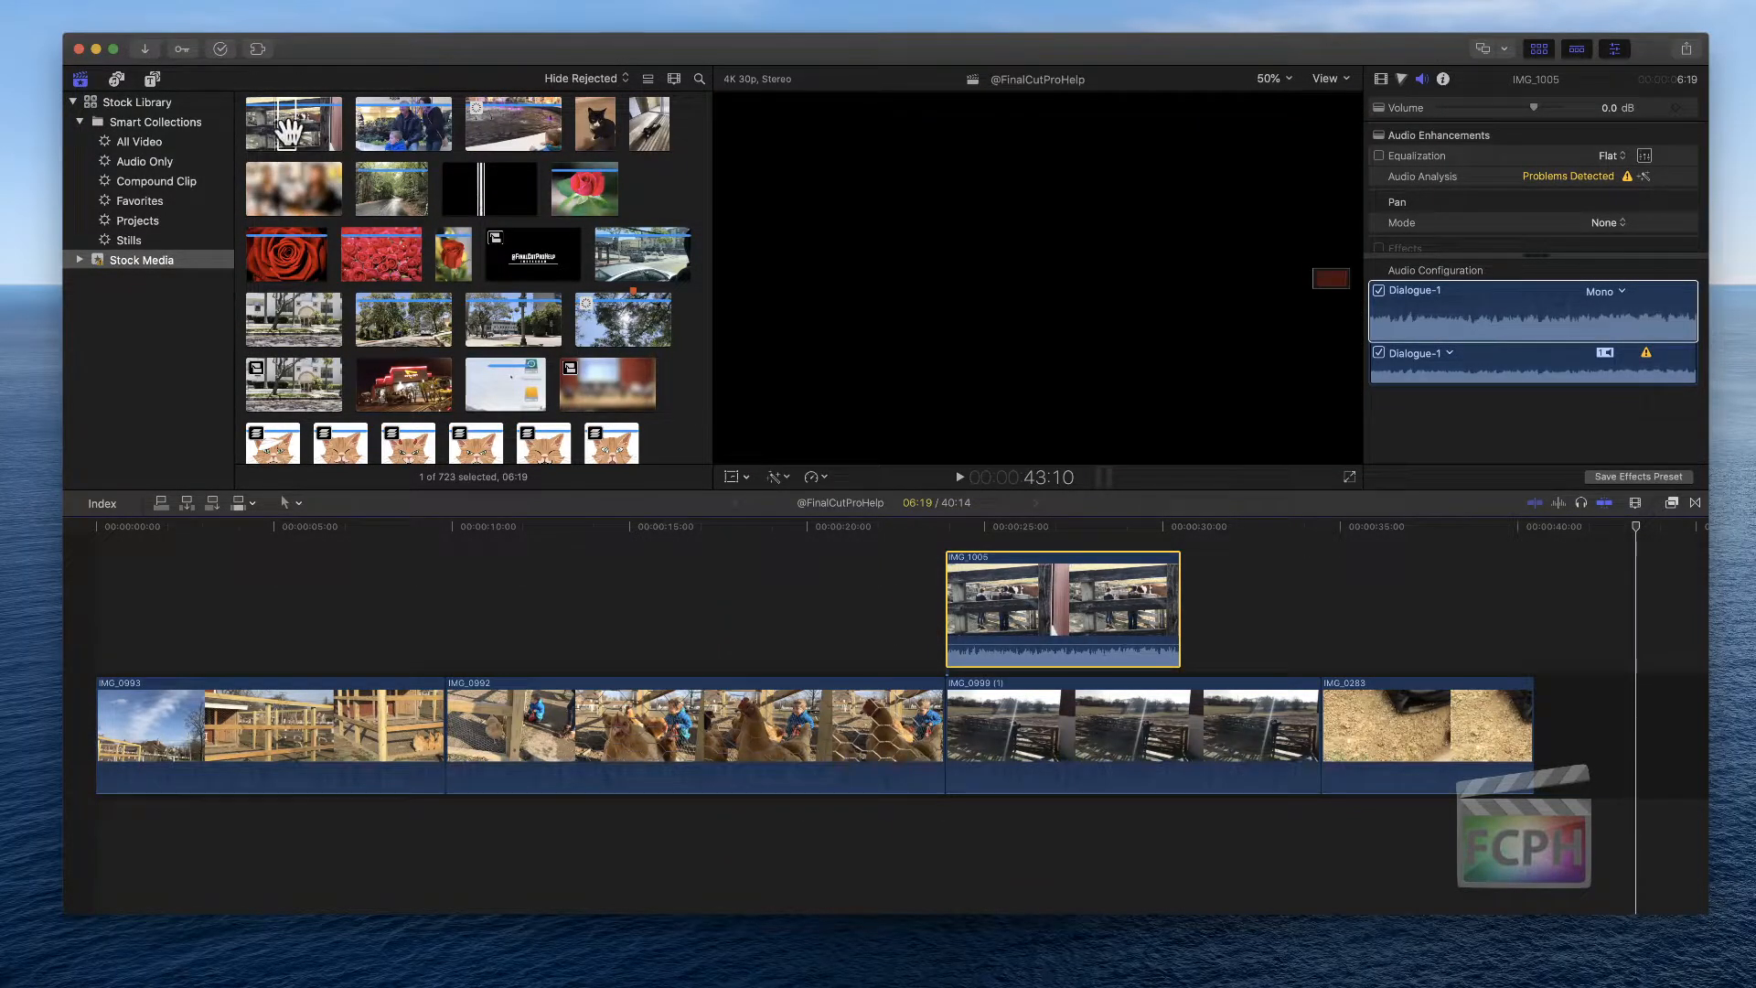
left_click(289, 133)
left_click(1042, 626)
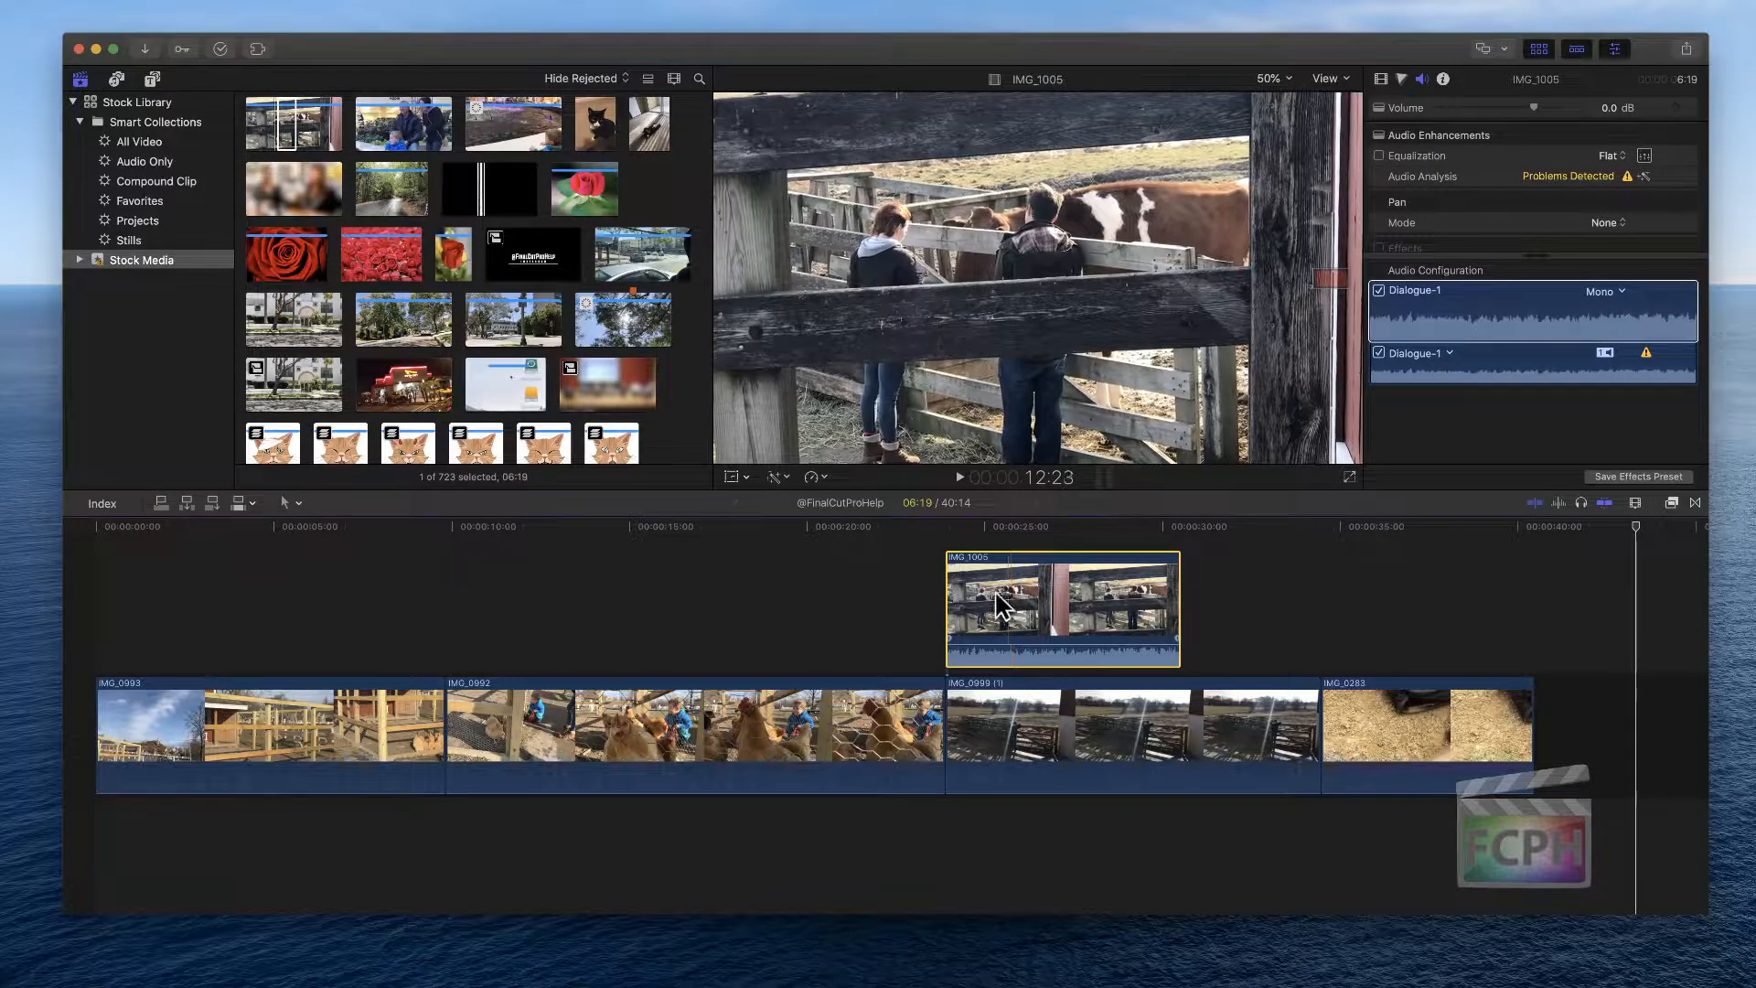
left_click(576, 142)
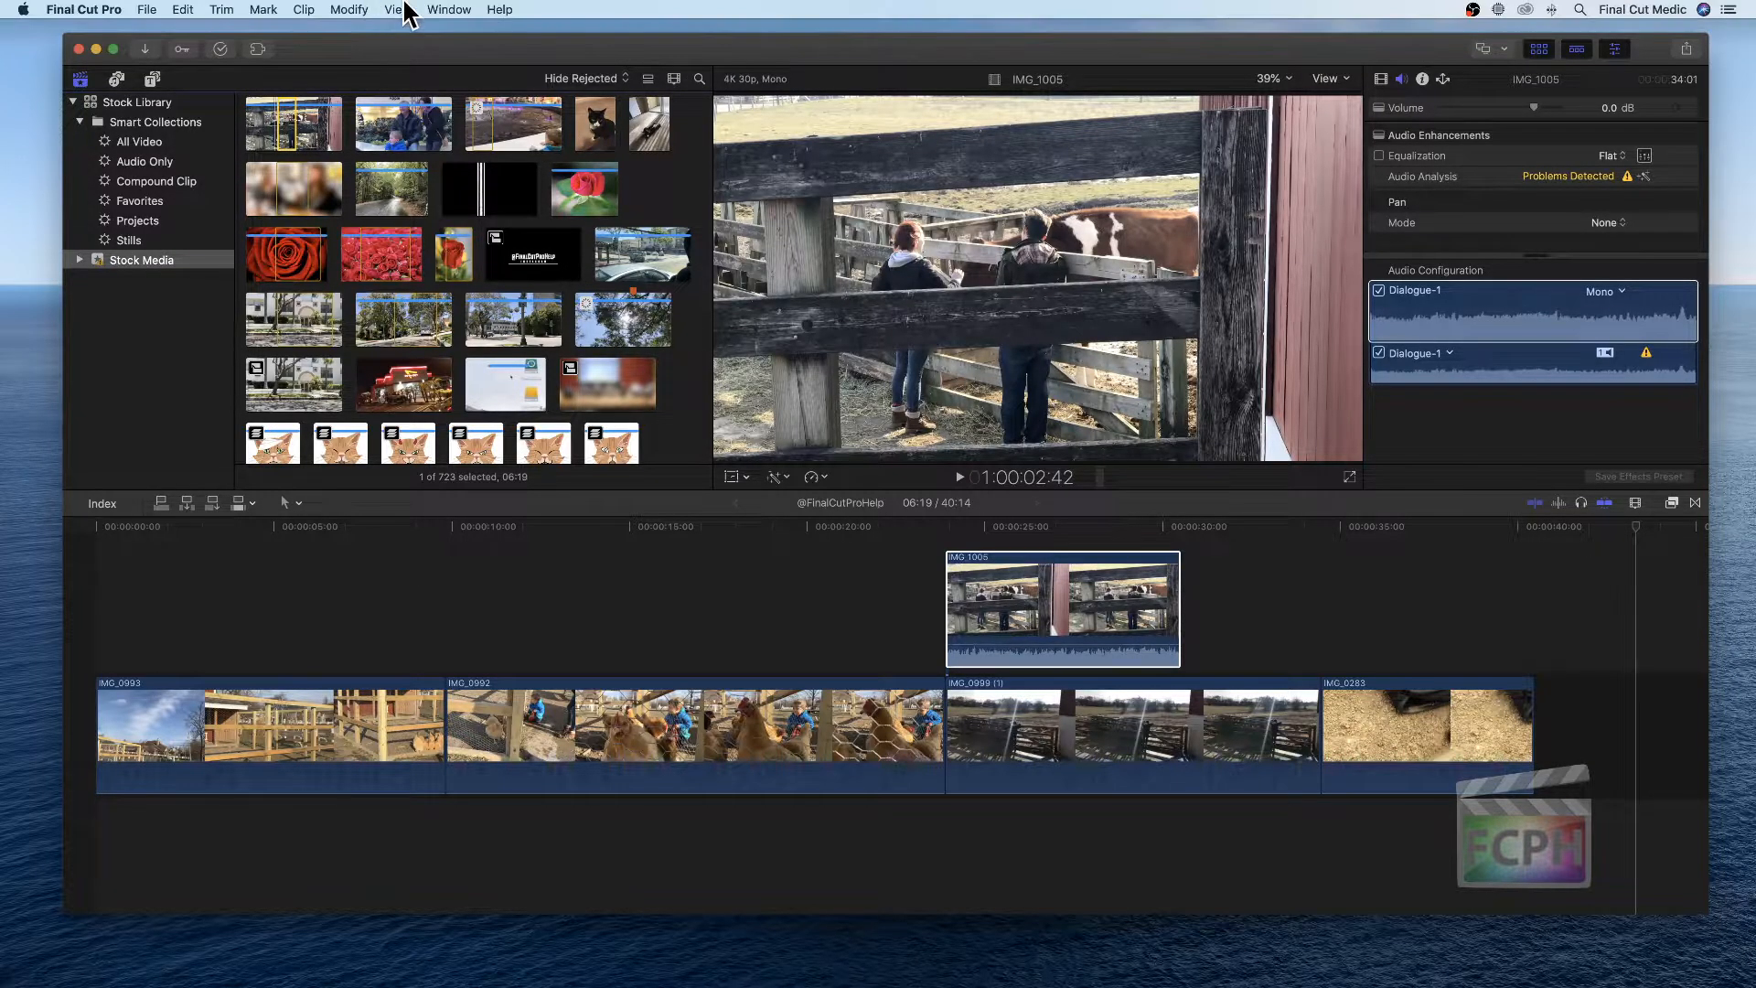
Turn on clip names in the browser
left_click(399, 9)
mouse_move(460, 88)
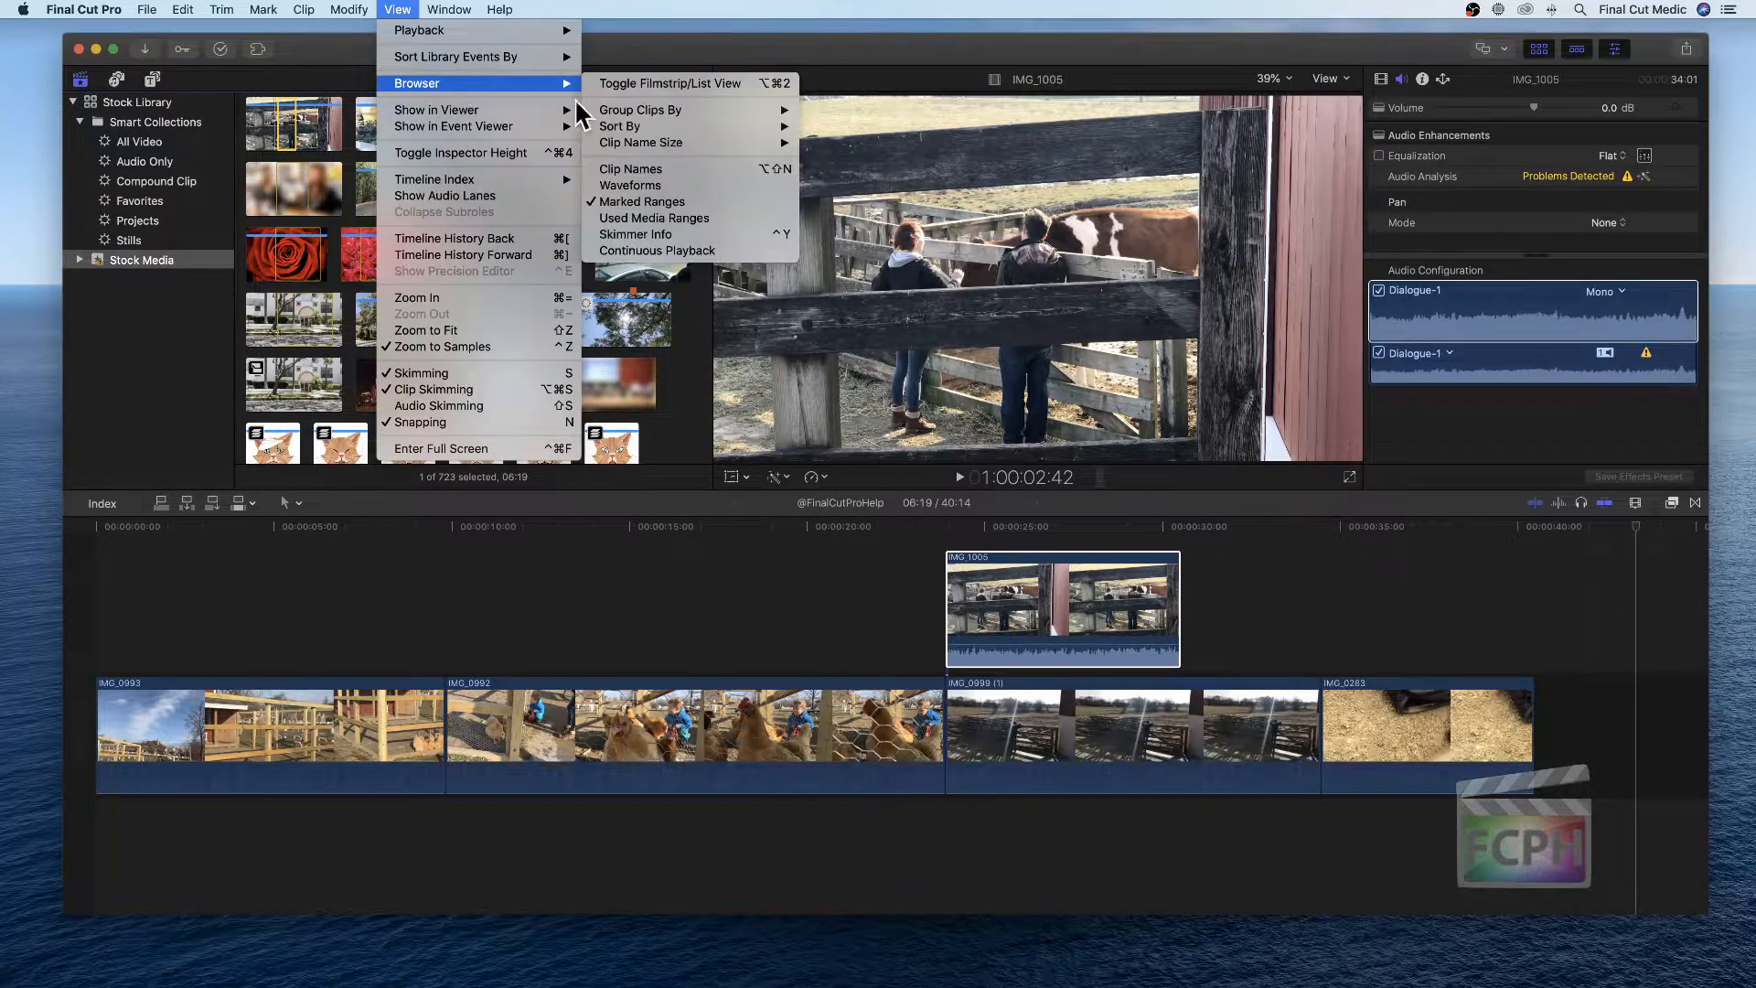
left_click(618, 170)
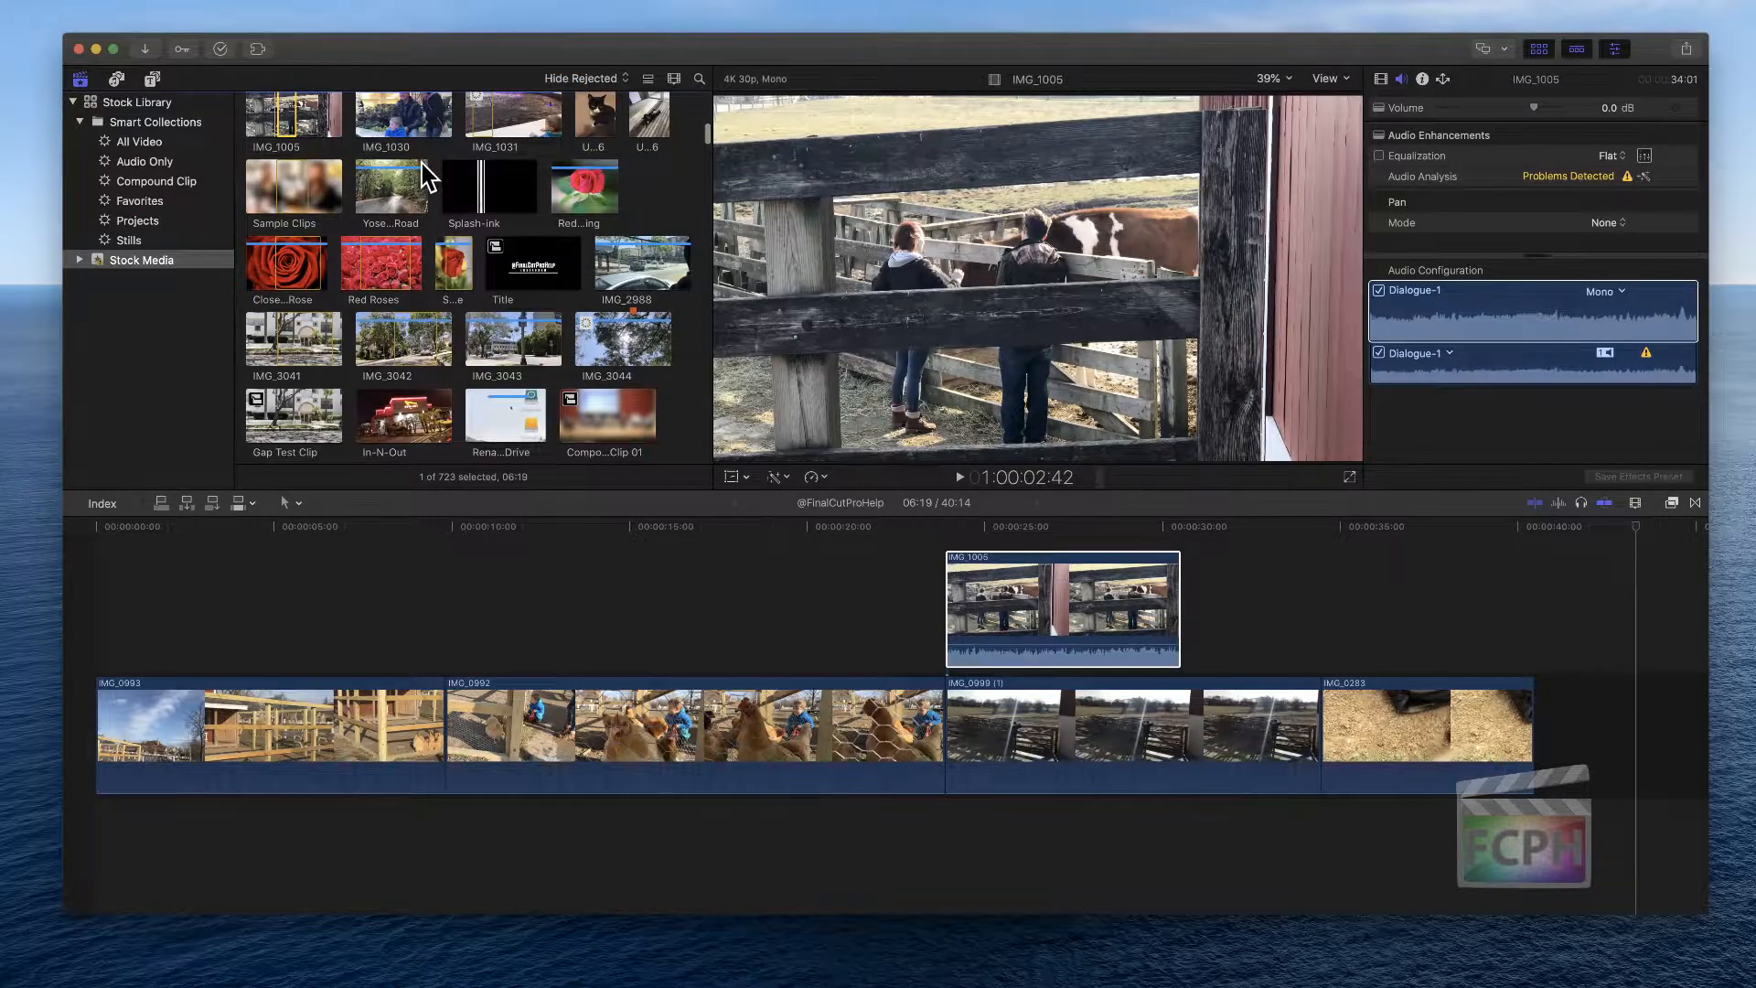
Reveal timeline clip IMG_0992's source clip in the browser
scroll(394, 197, "up", 1)
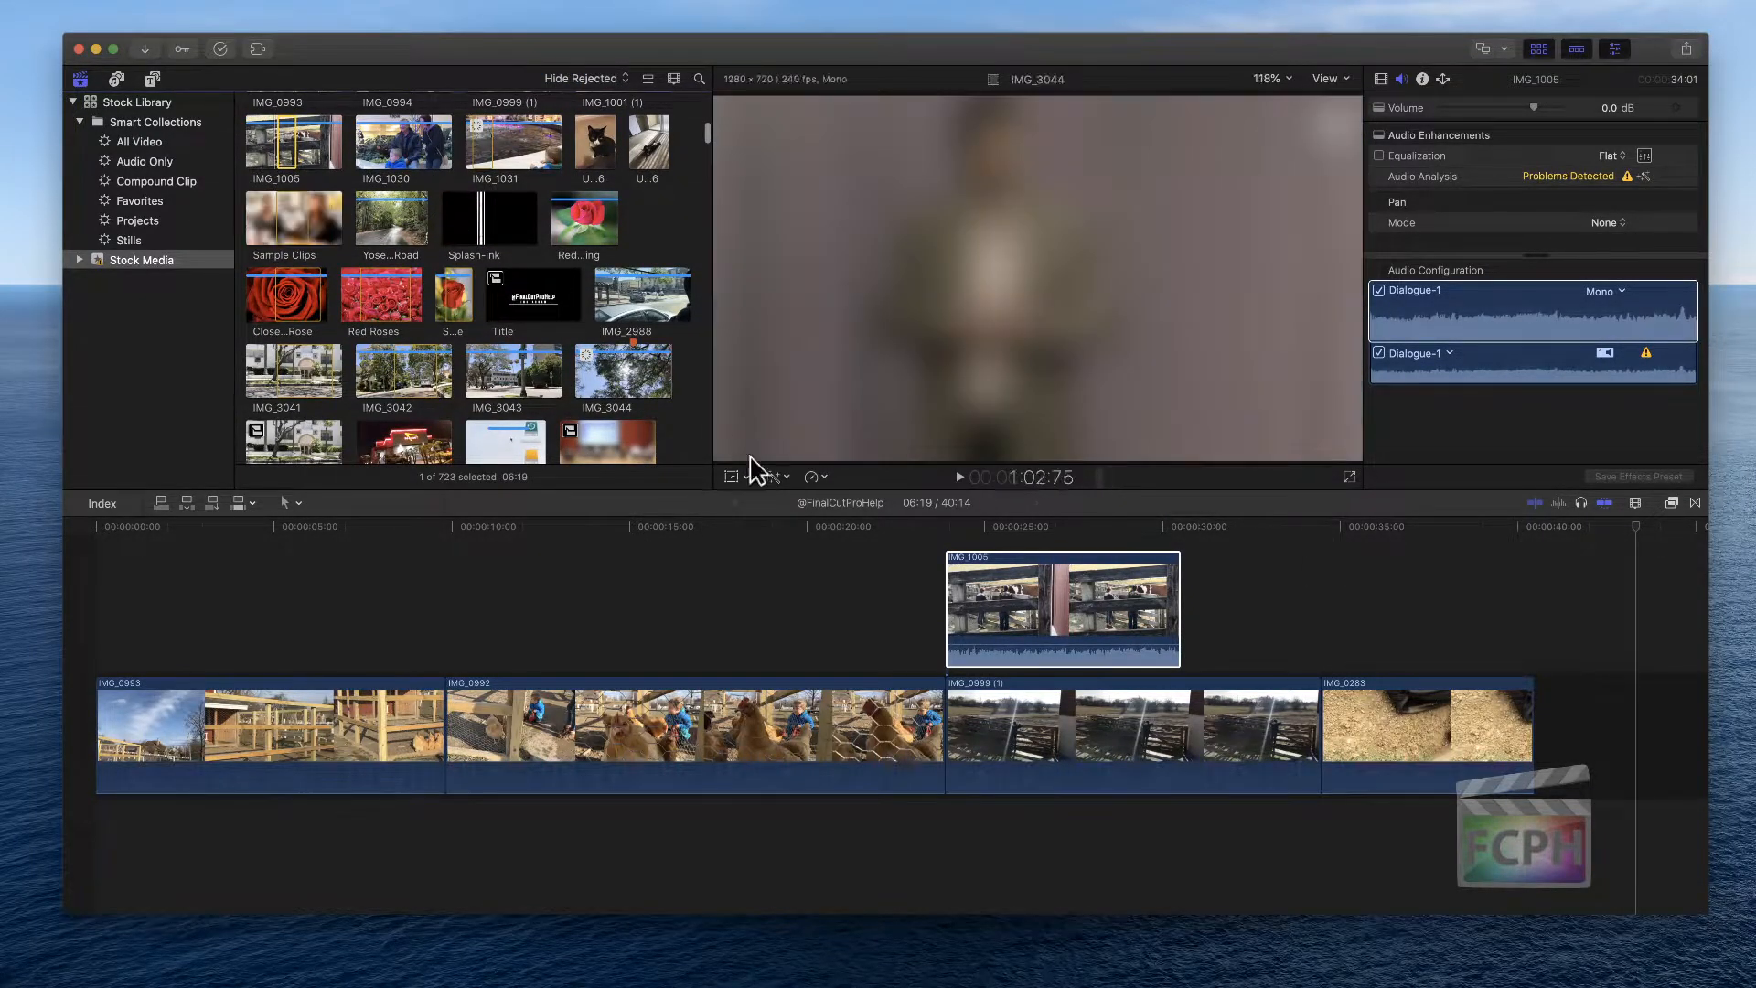
left_click(1015, 590)
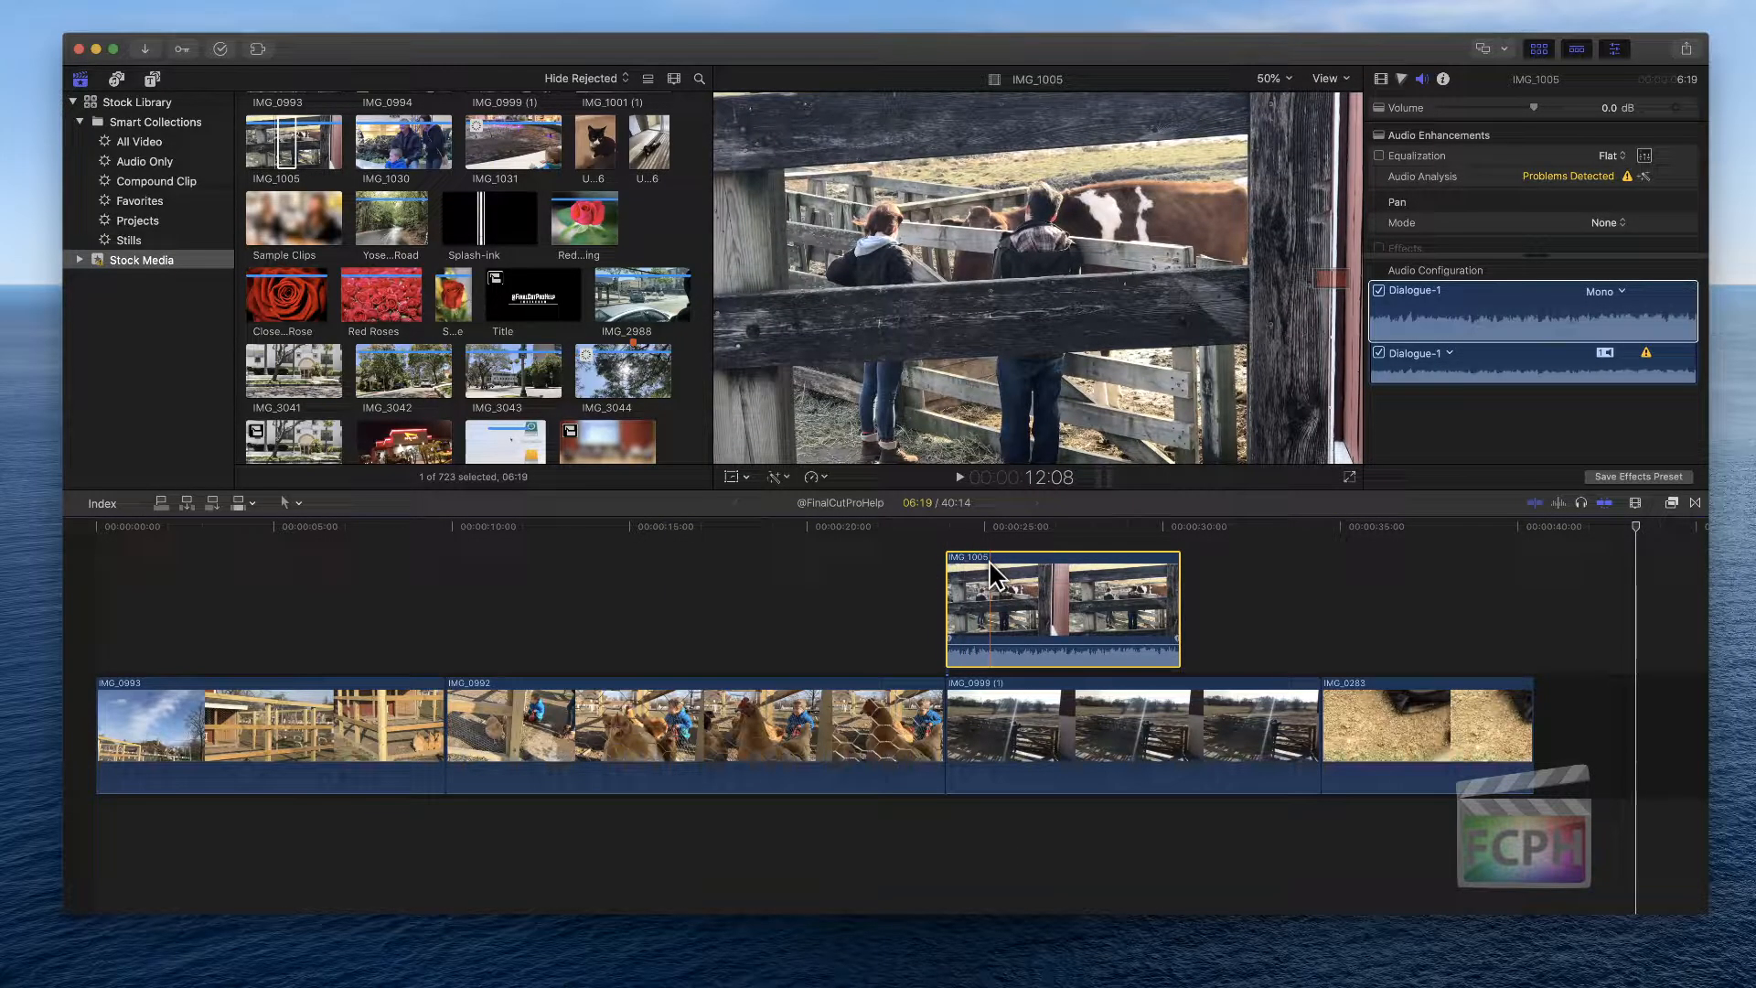
left_click(569, 722)
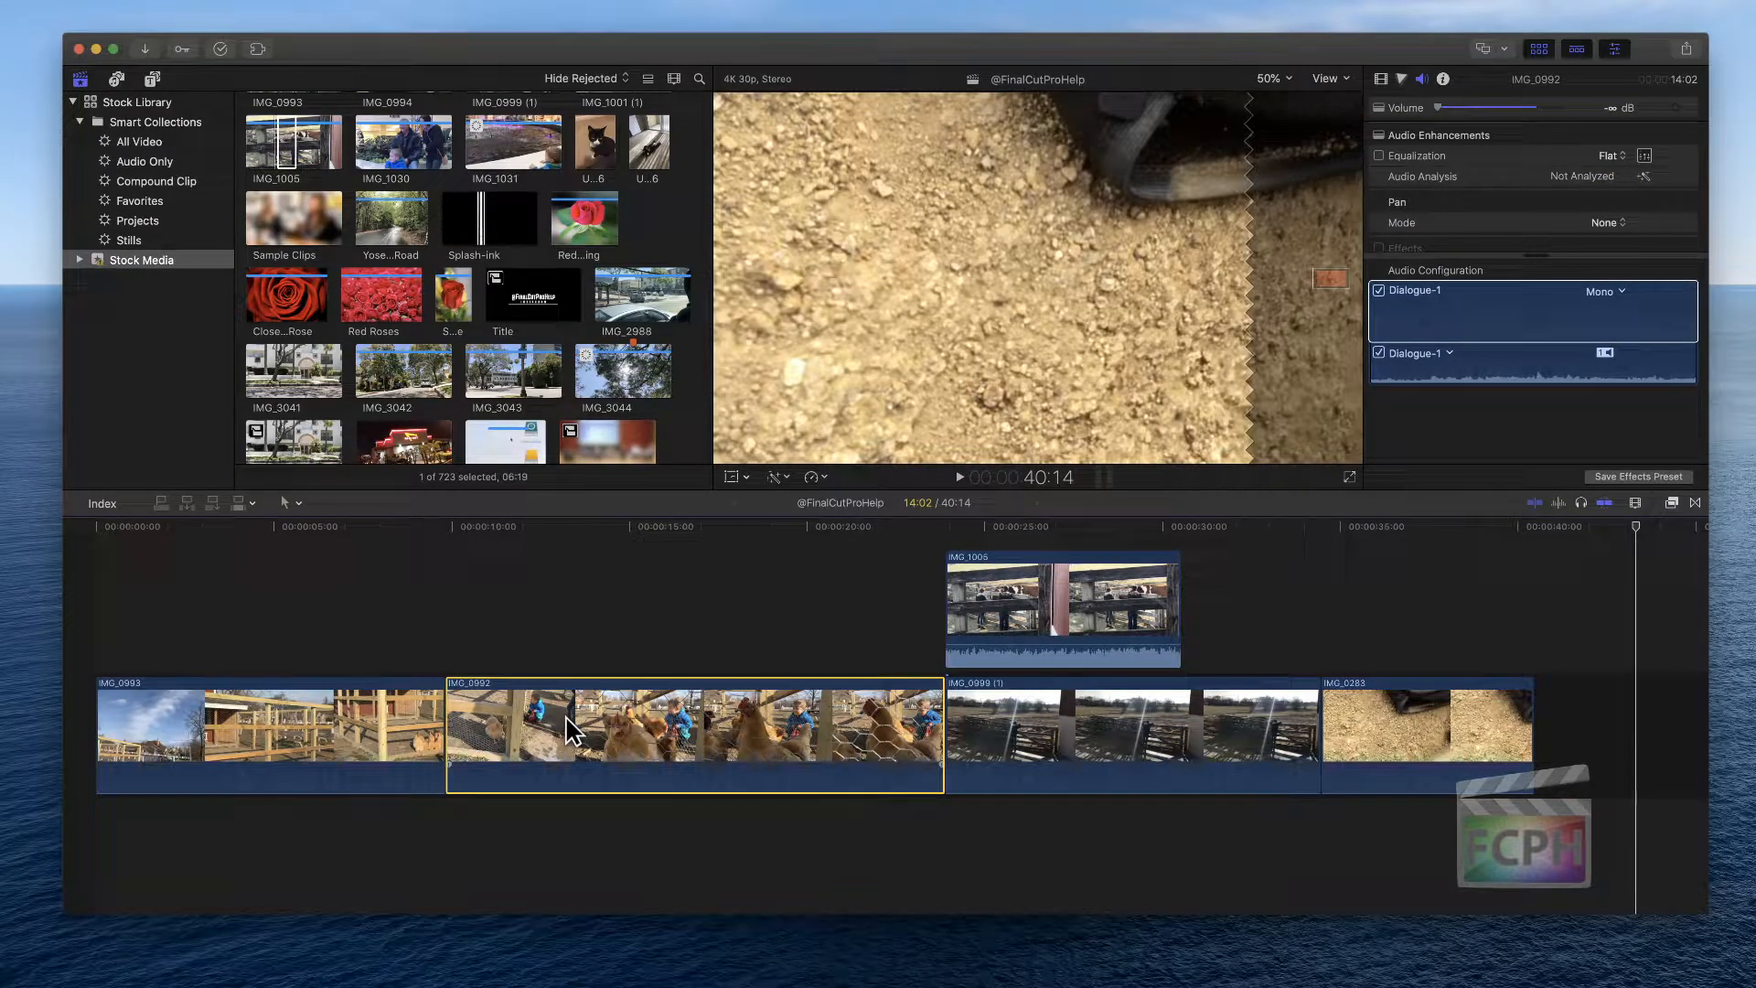
key("shift+f")
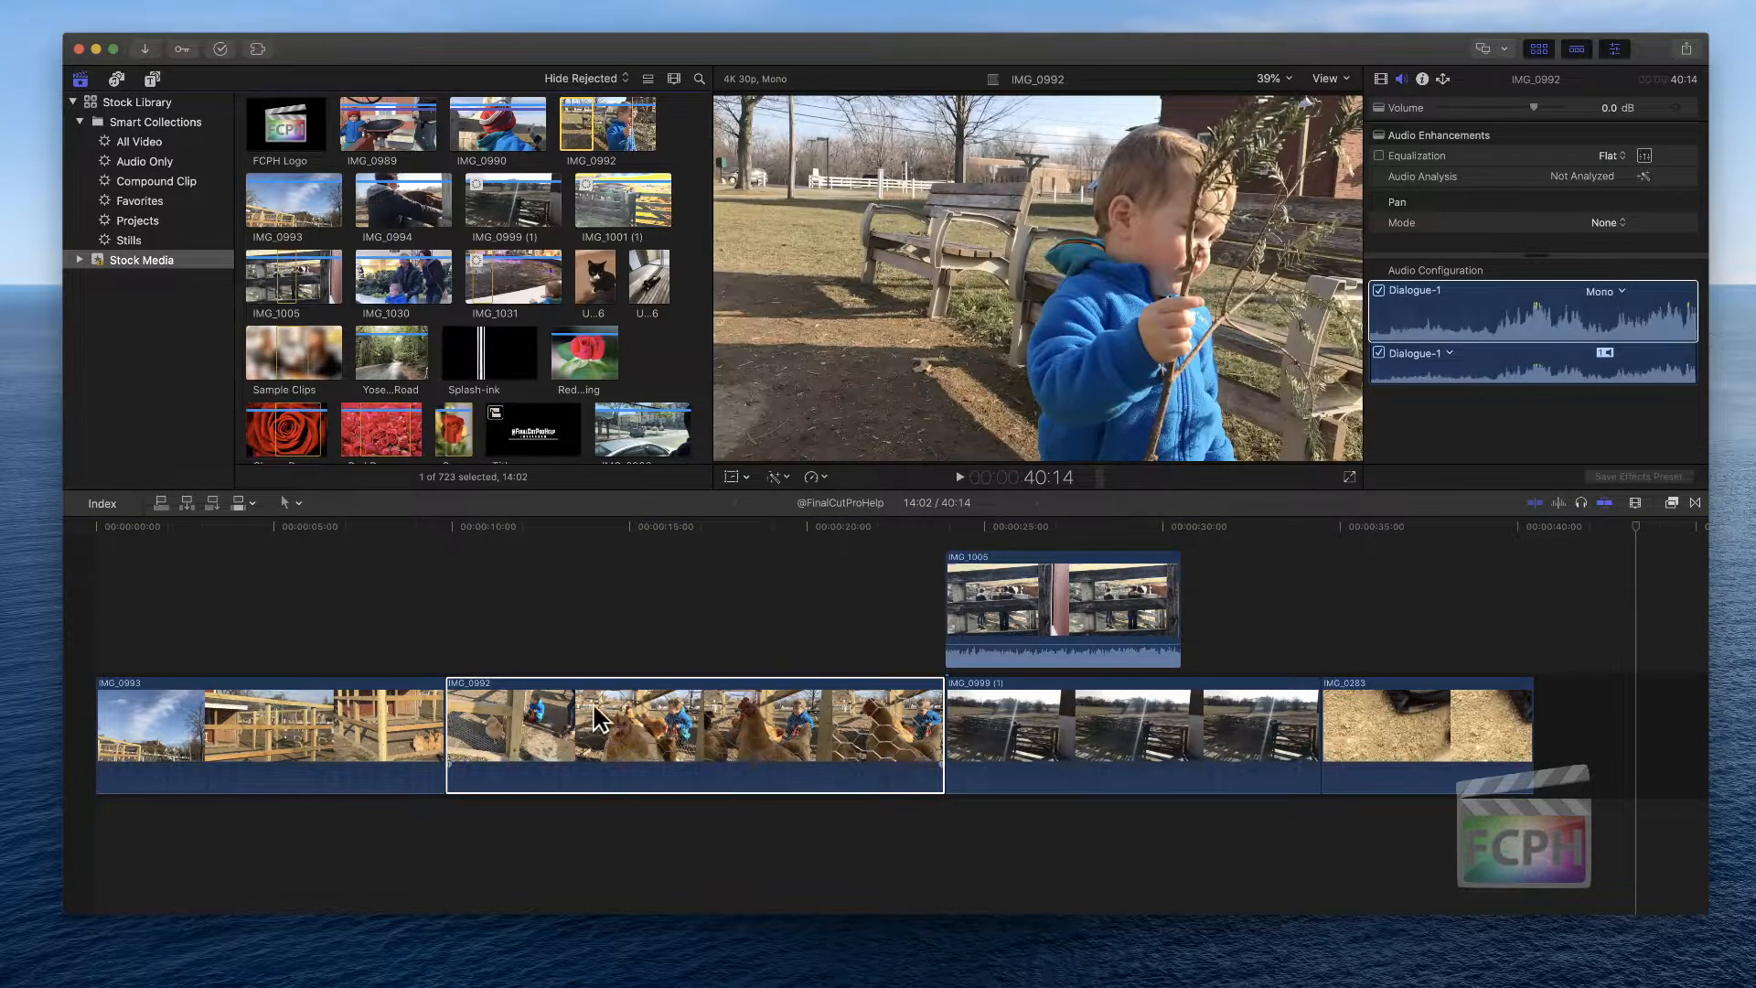
left_click(615, 164)
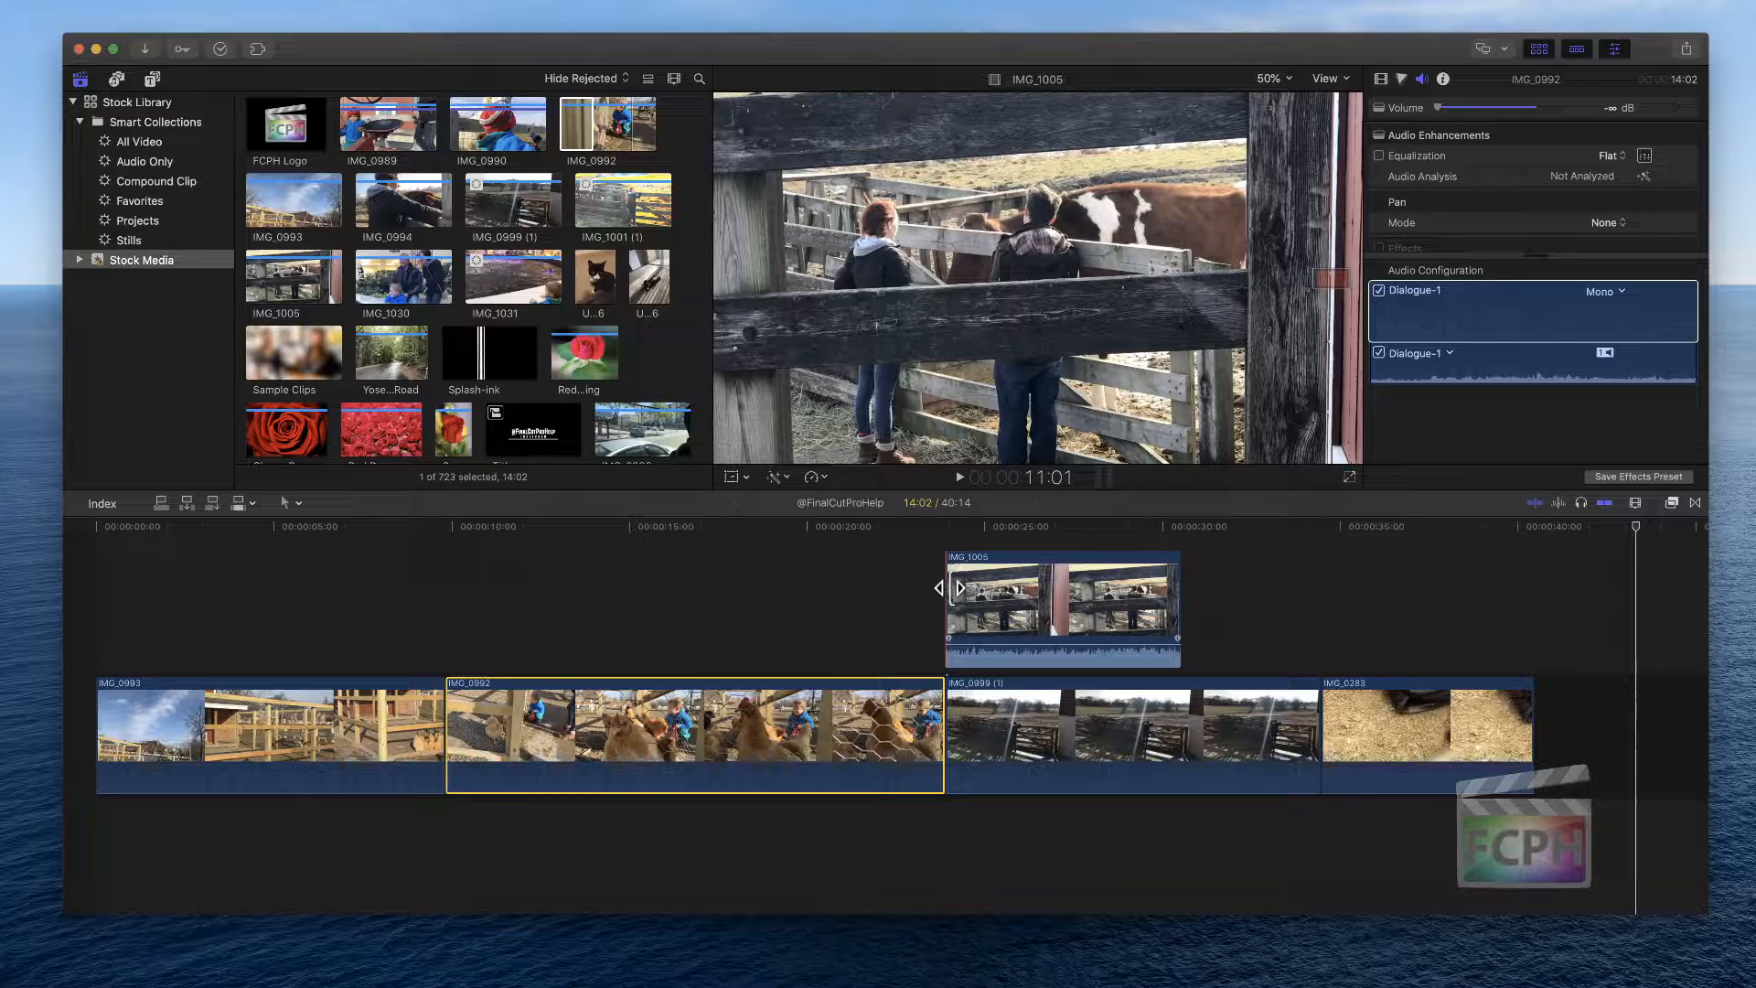
Extend the start of connected clip IMG_1005 earlier to about the 16-second mark
left_click_drag(953, 581, 878, 596)
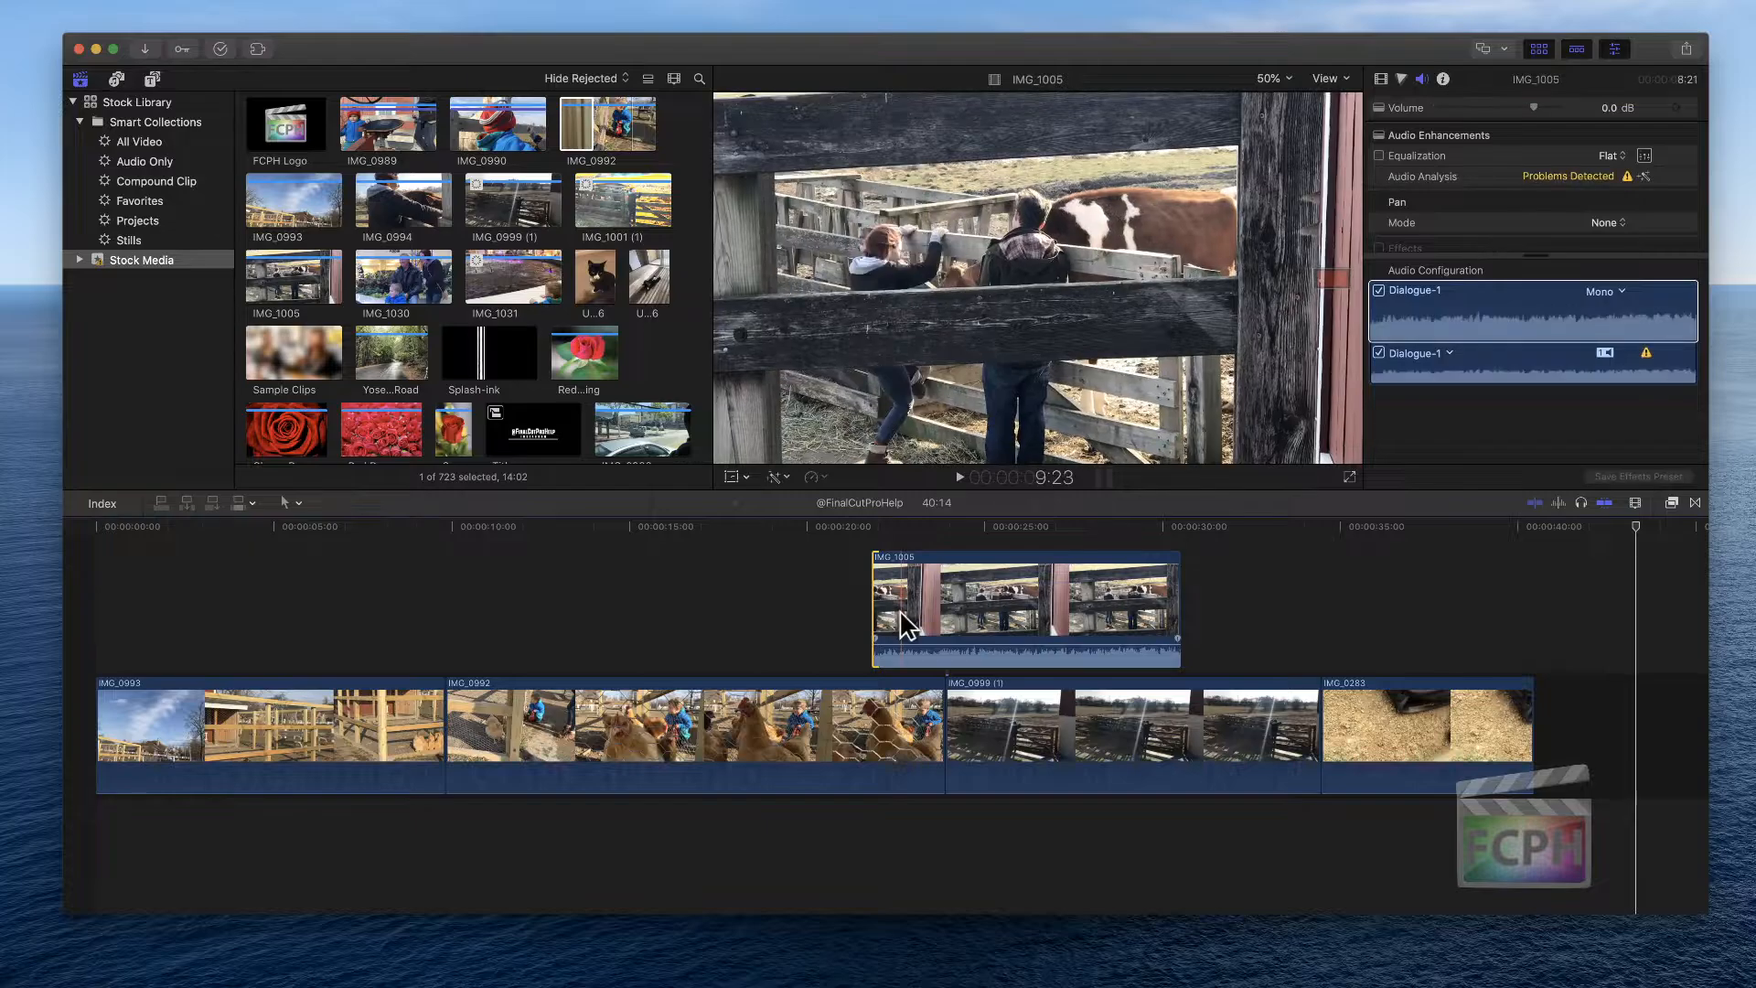
left_click(899, 610)
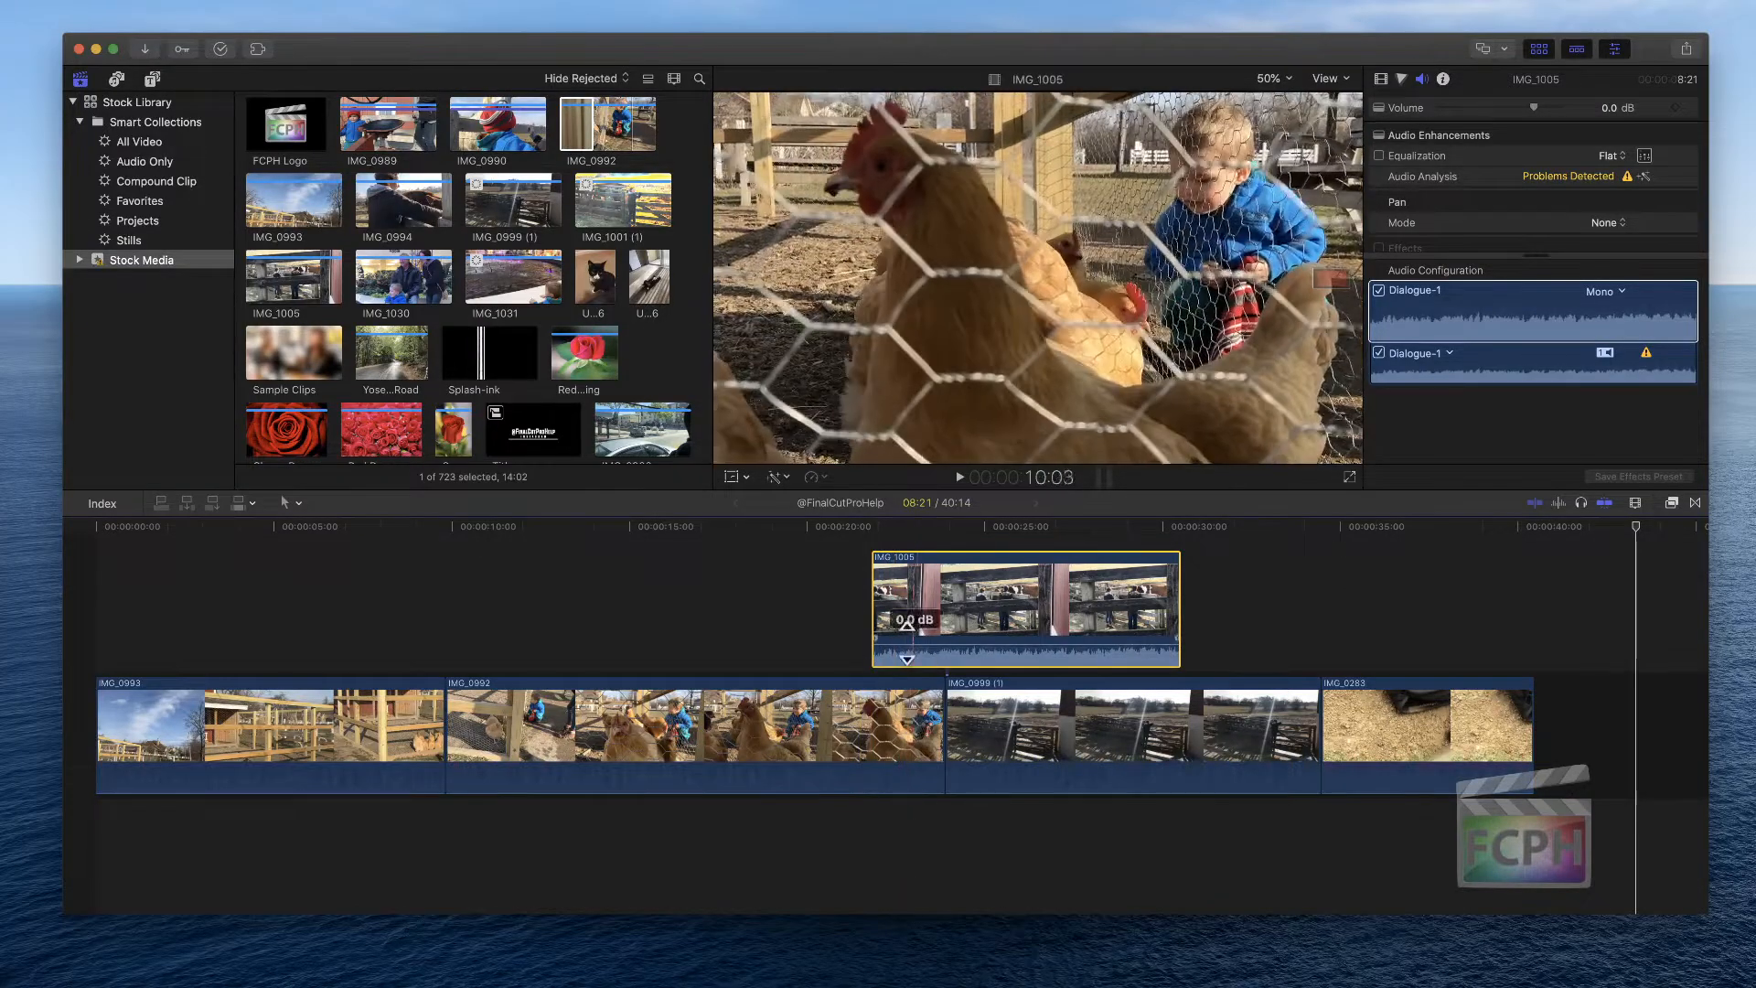
left_click(817, 643)
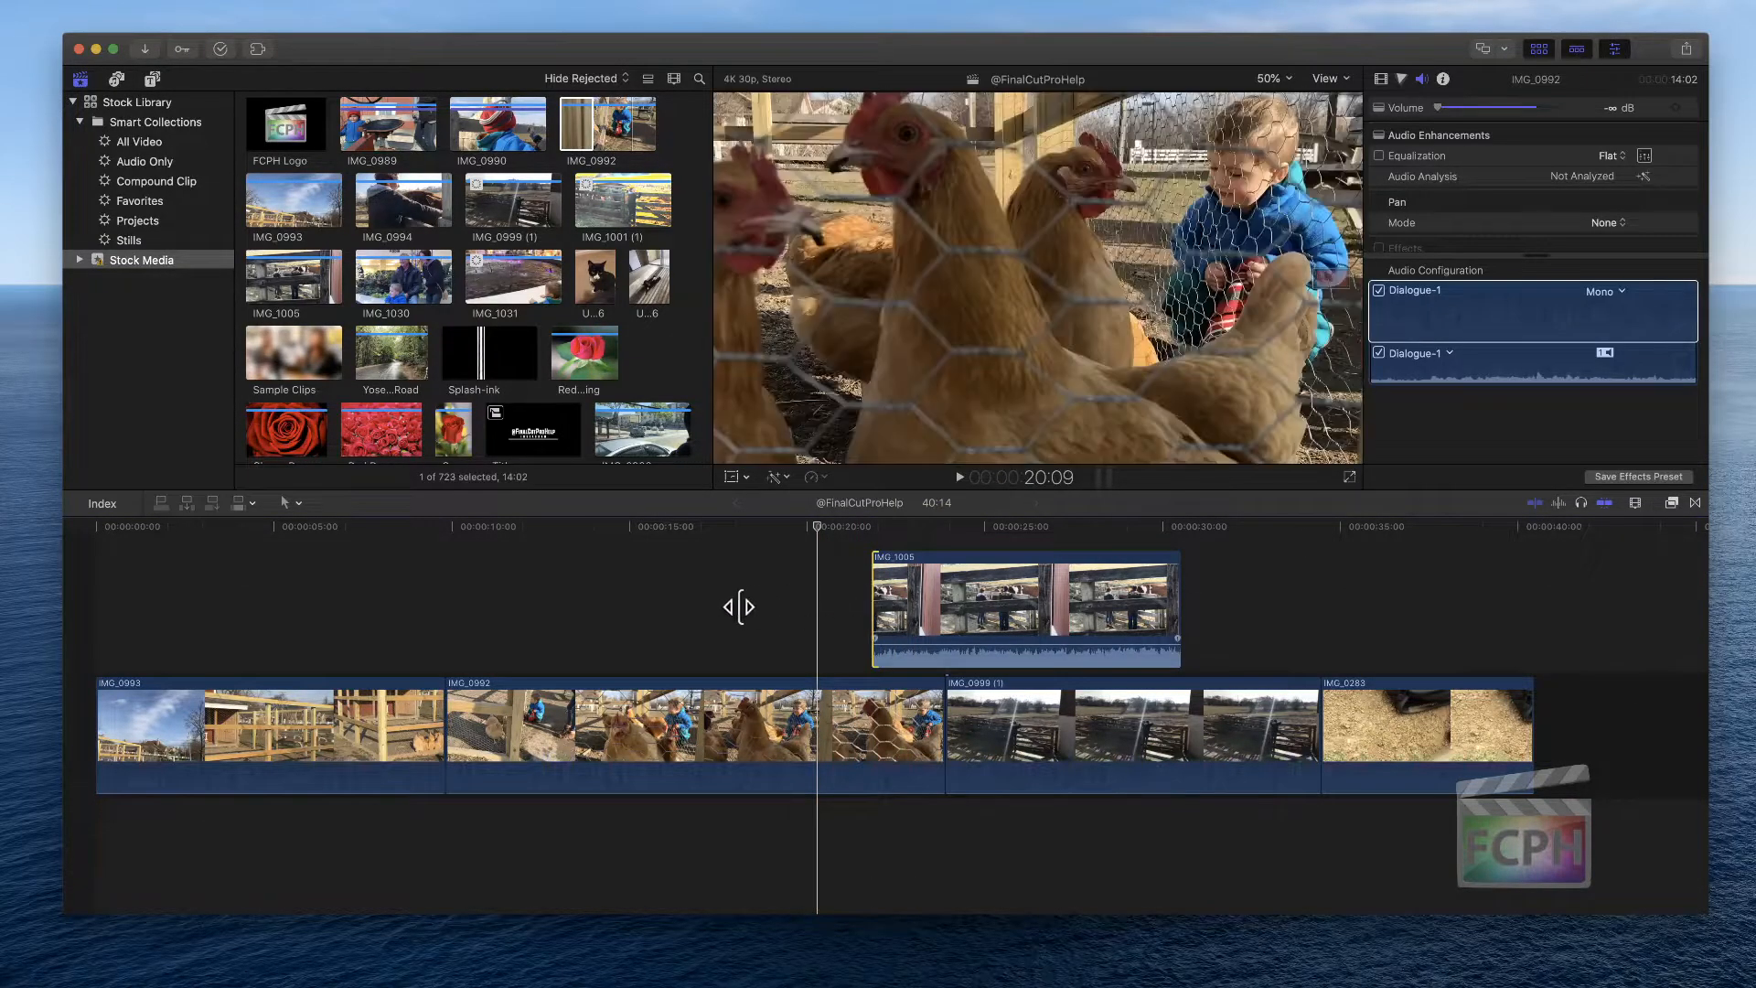
left_click_drag(739, 606, 718, 609)
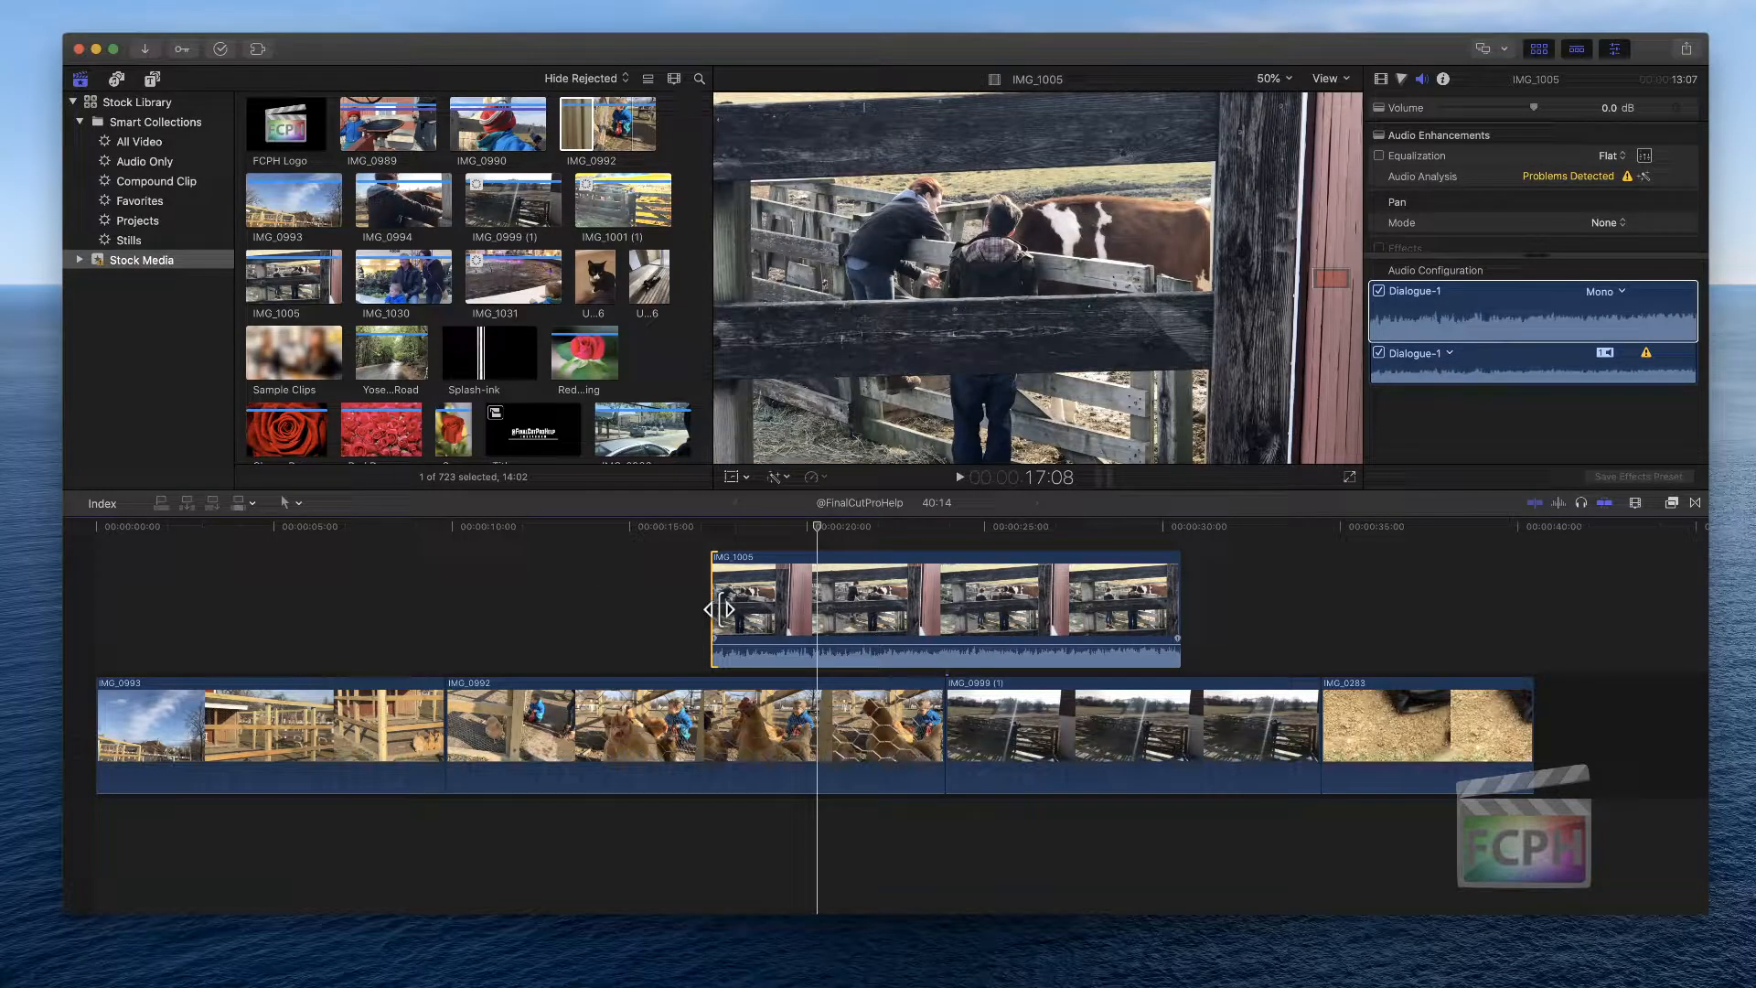
left_click(714, 597)
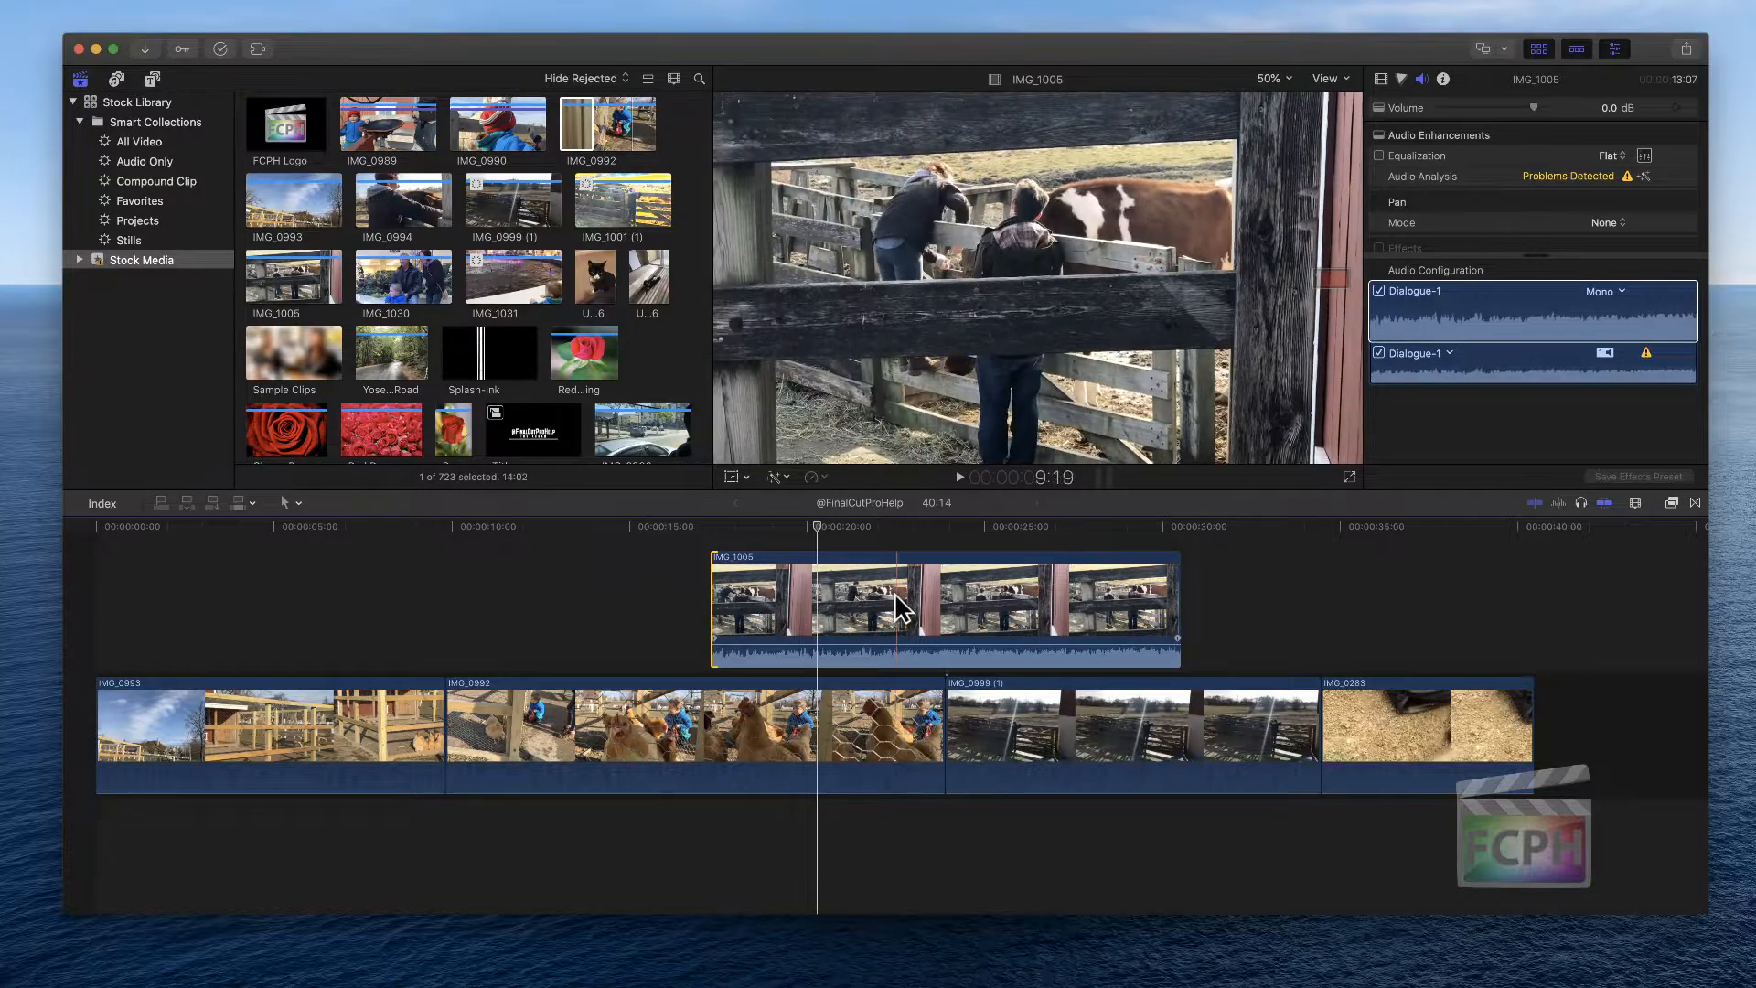
Trim IMG_1005's start to the playhead twice with Trim Start, then extend its start to the playhead with Extend Edit
key("alt+bracketleft")
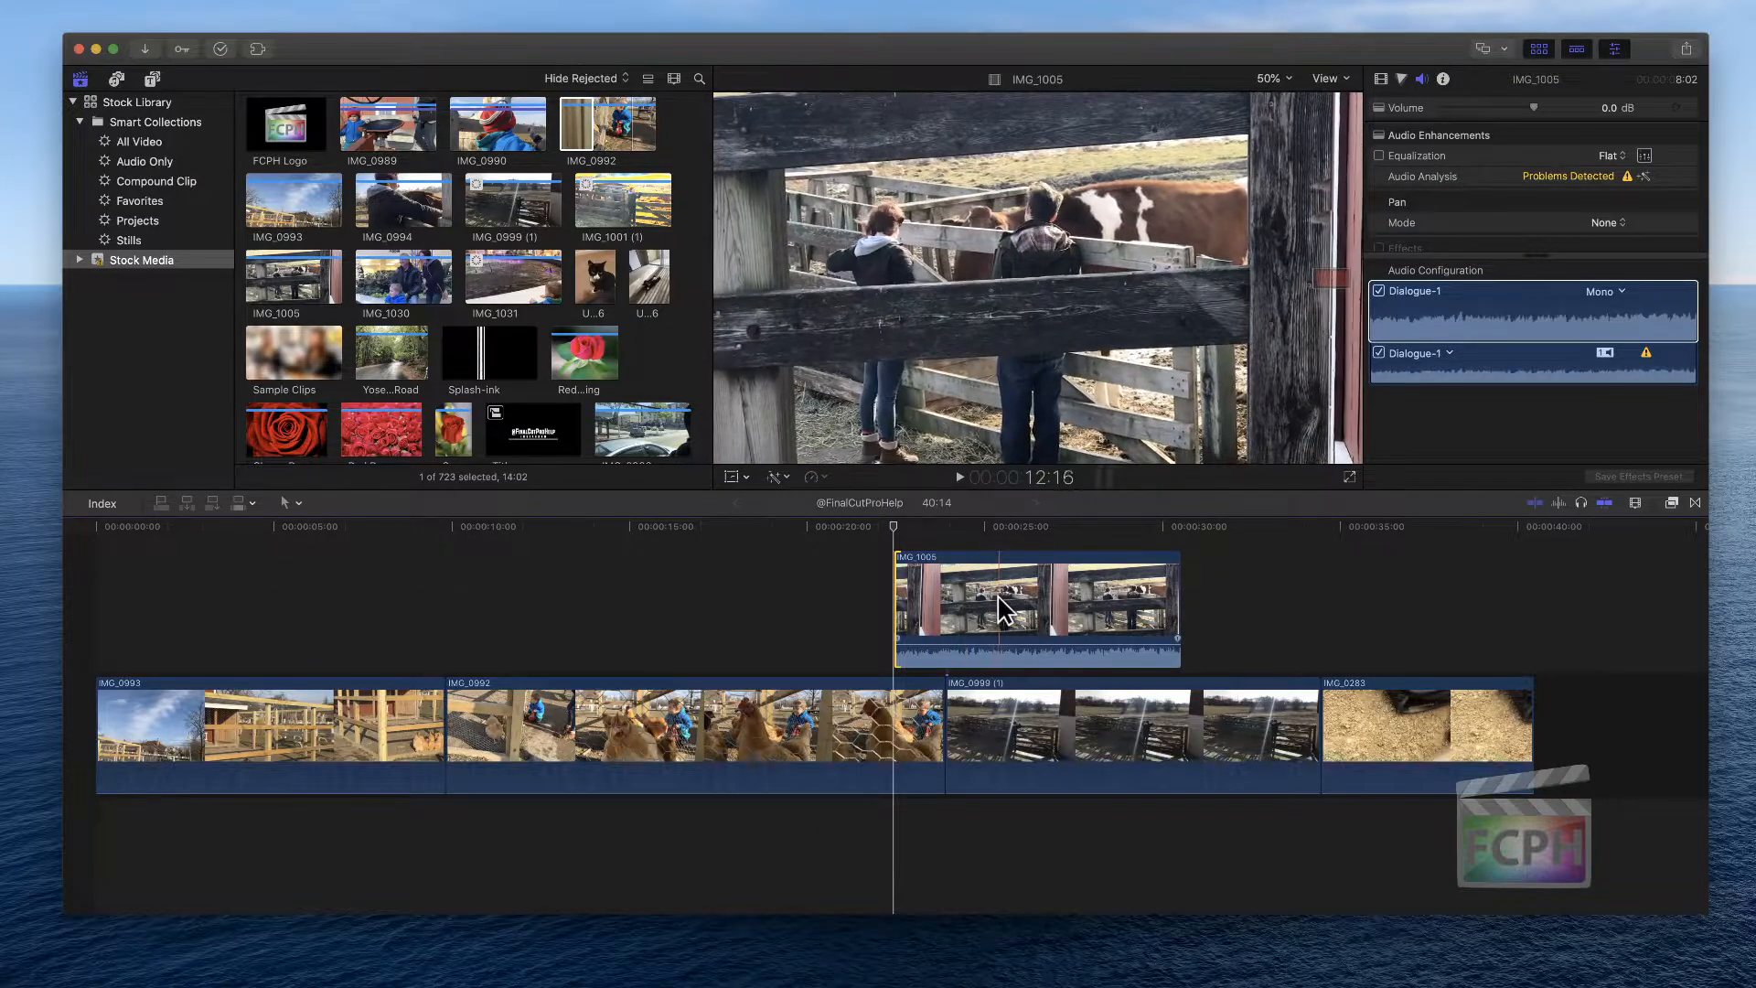
key("alt+bracketleft")
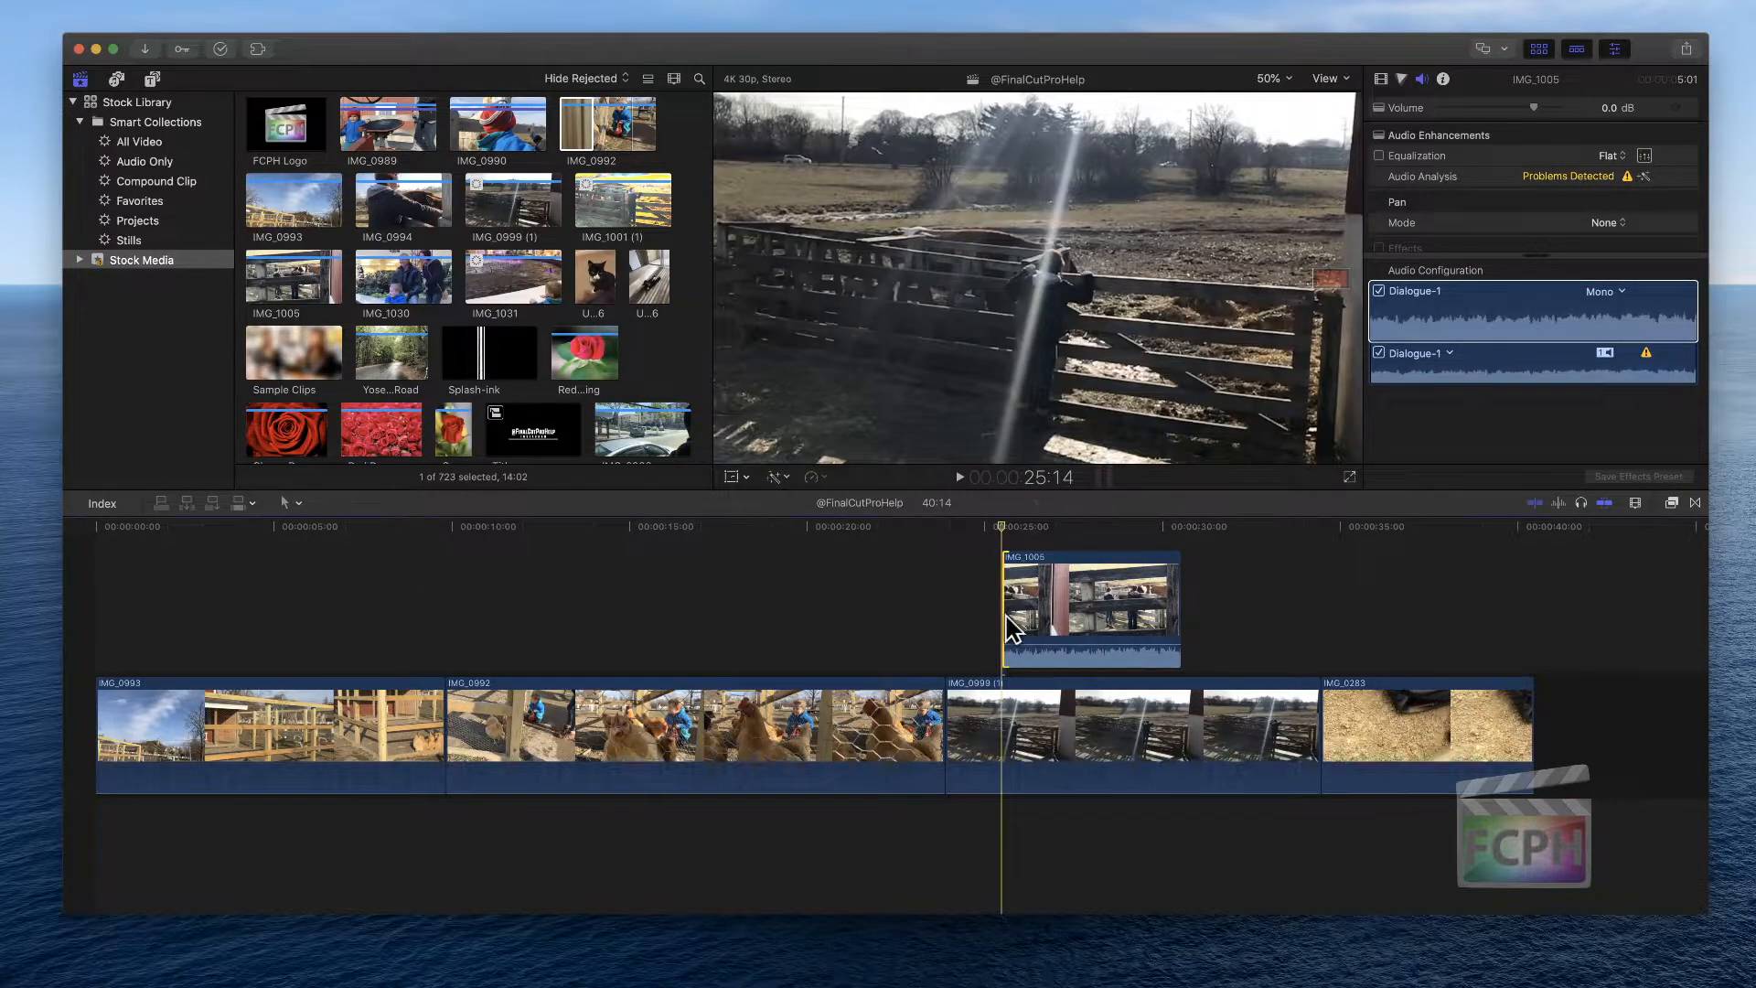
key("shift+x")
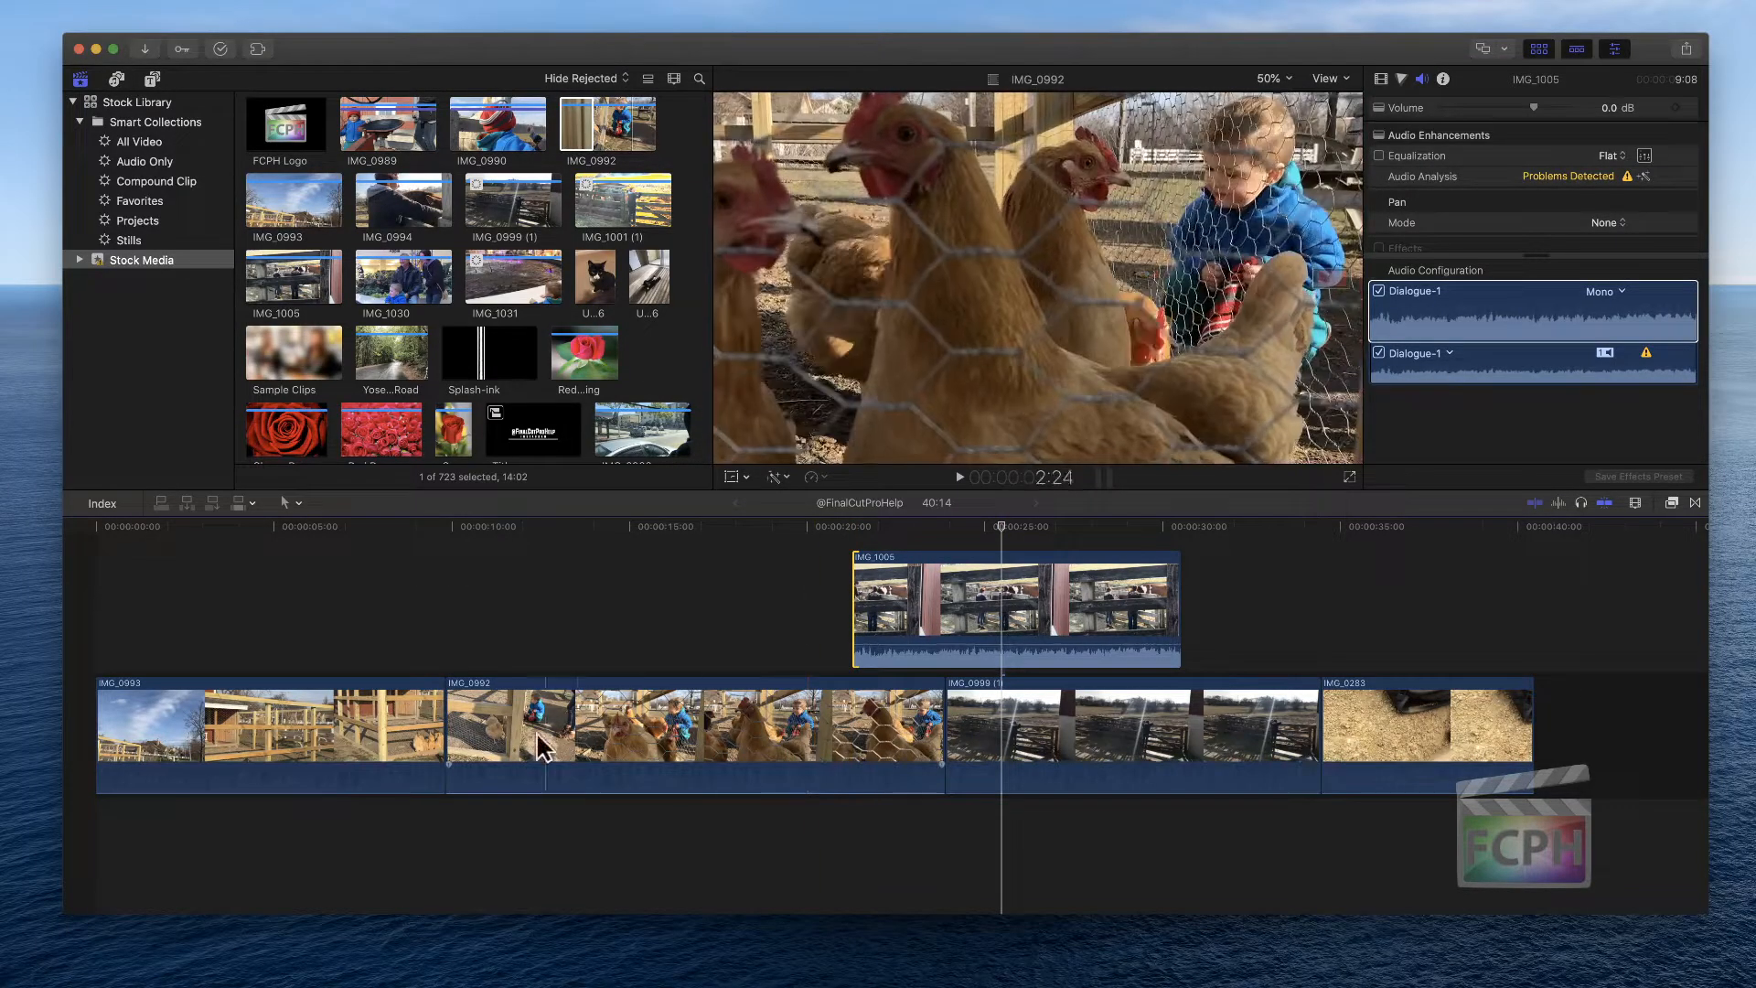
Delete connected clip IMG_1005 from the timeline
left_click(1000, 596)
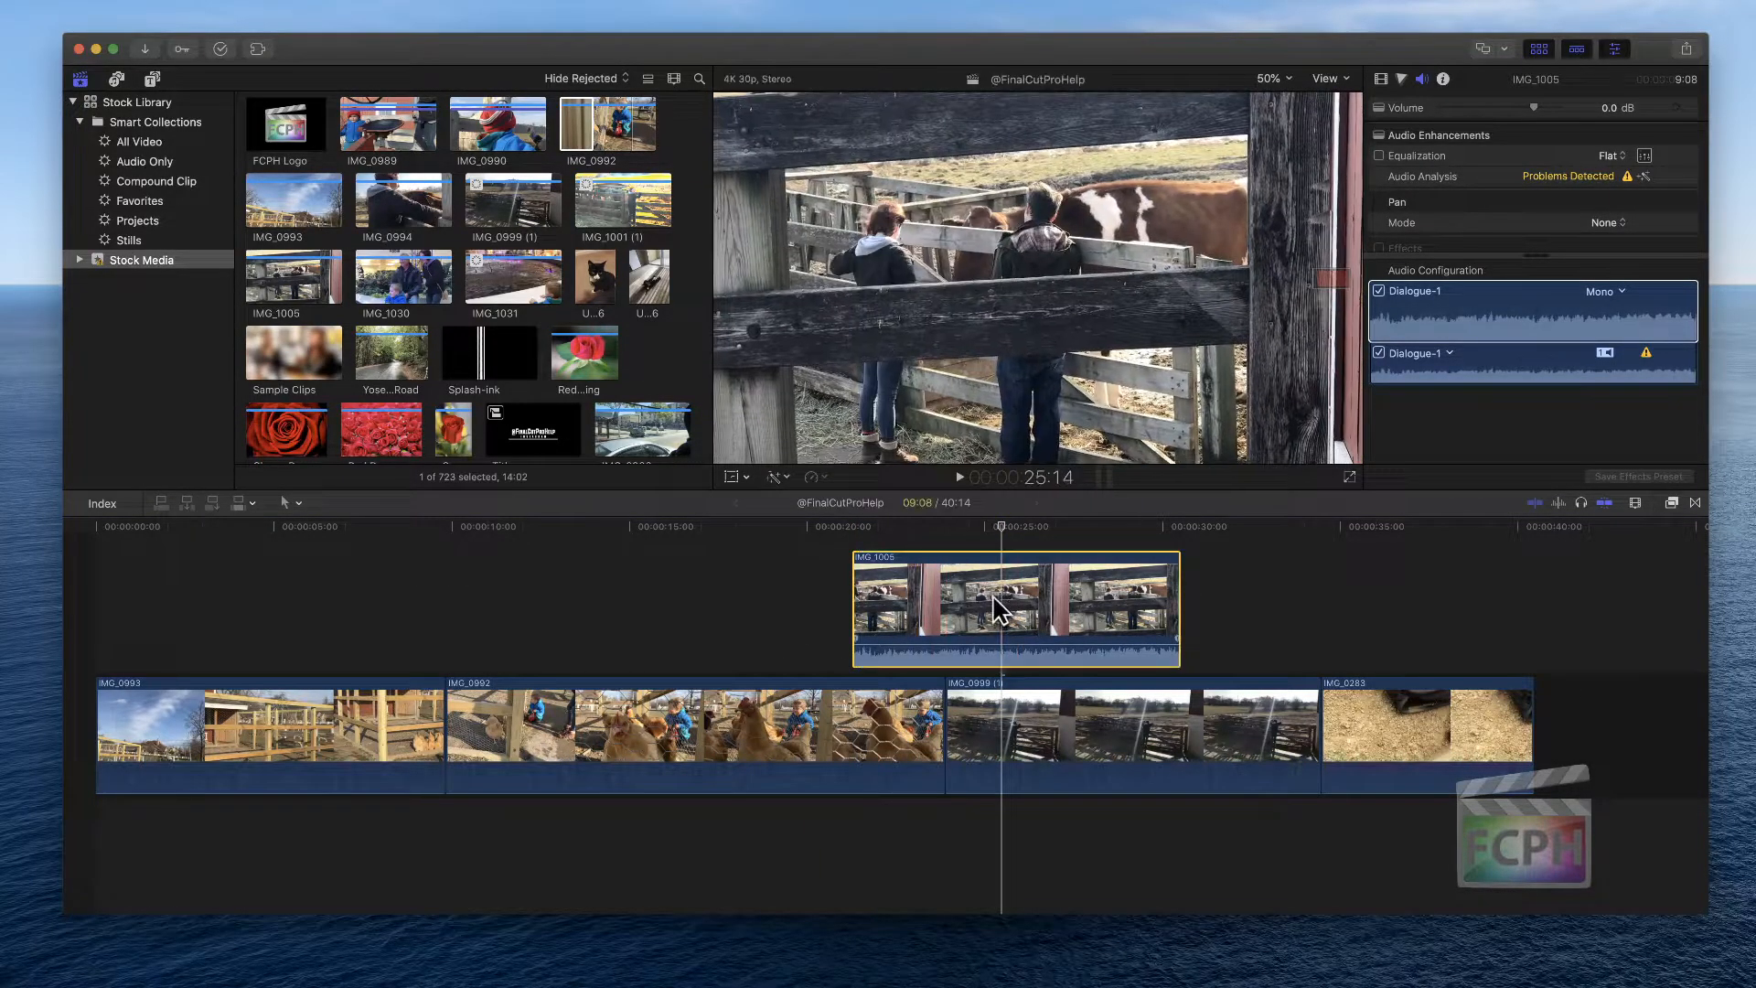
key("Delete")
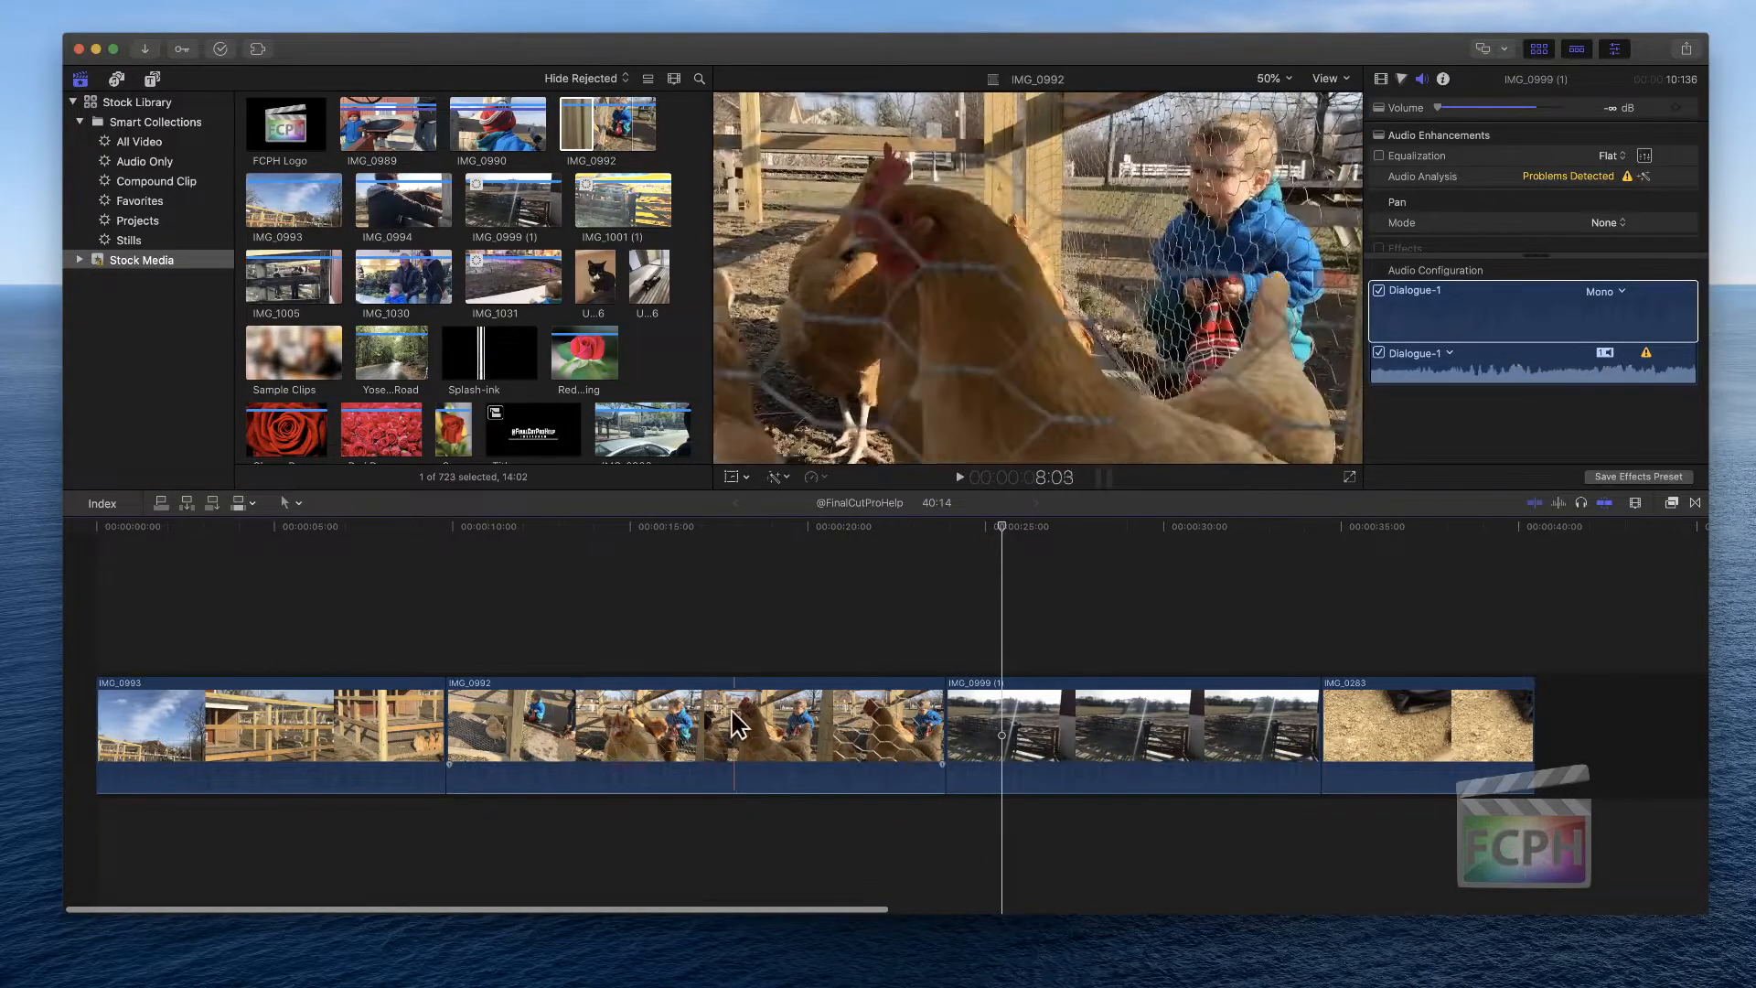
Extend IMG_0992's start edge to the playhead with Extend Edit, then undo it
left_click(453, 725)
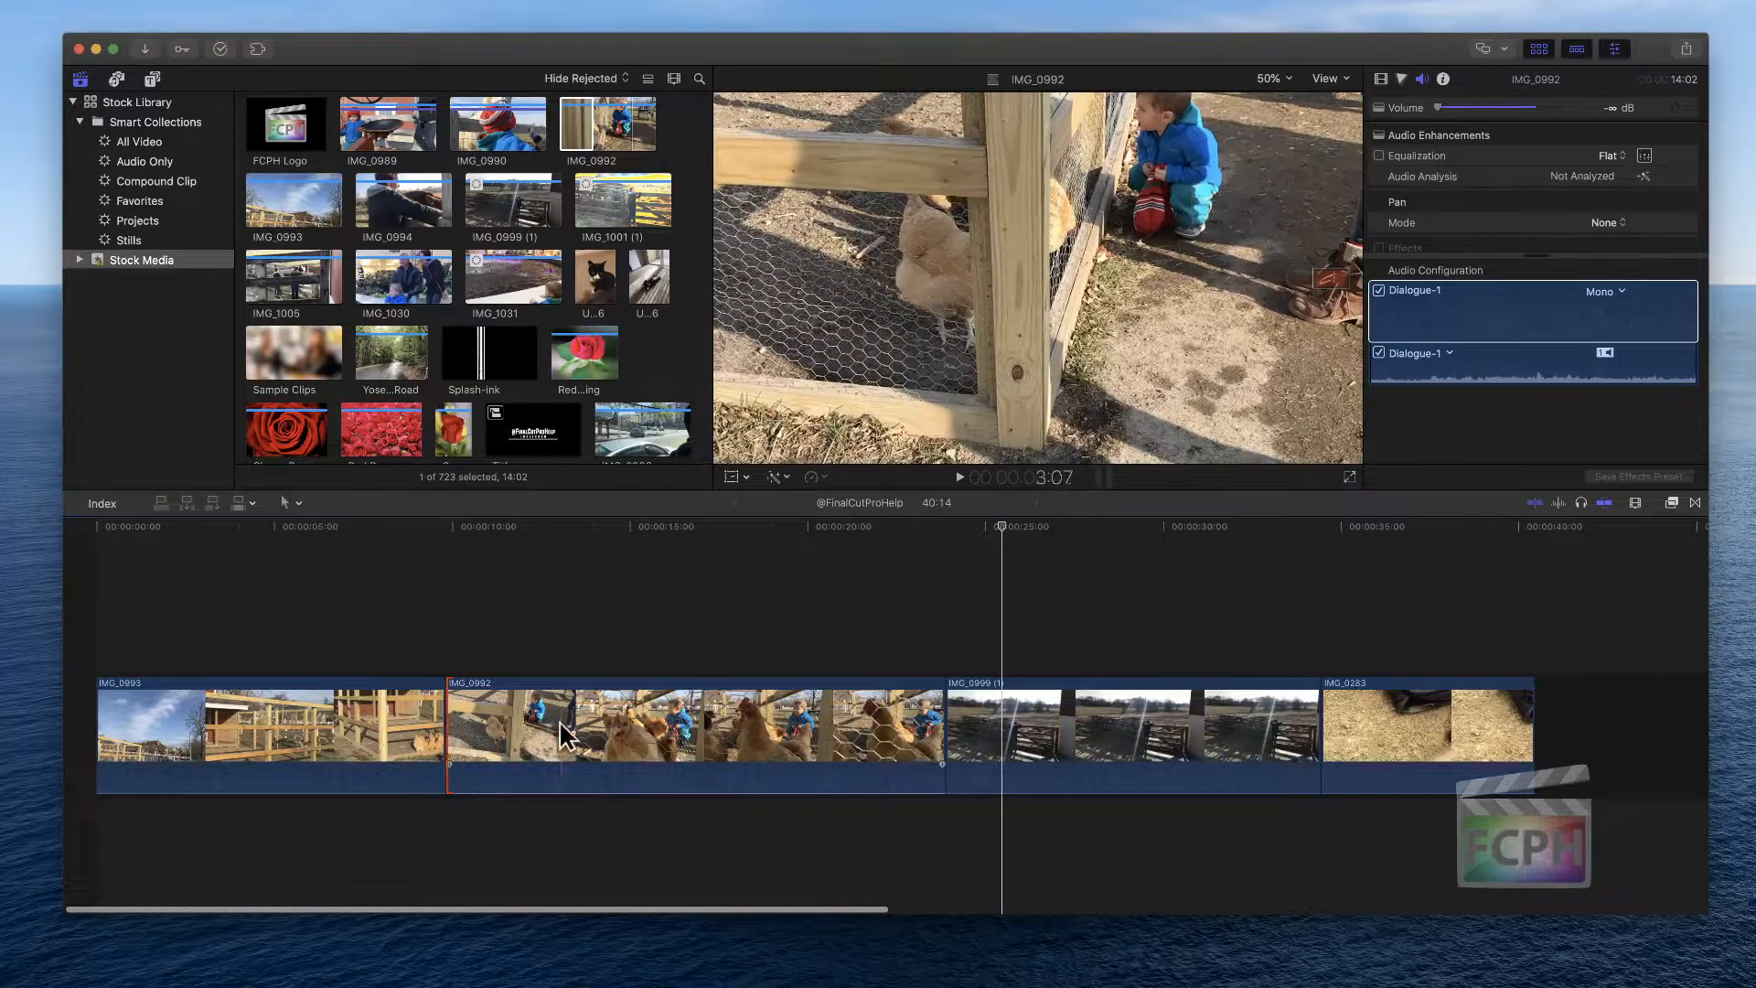
key("shift+x")
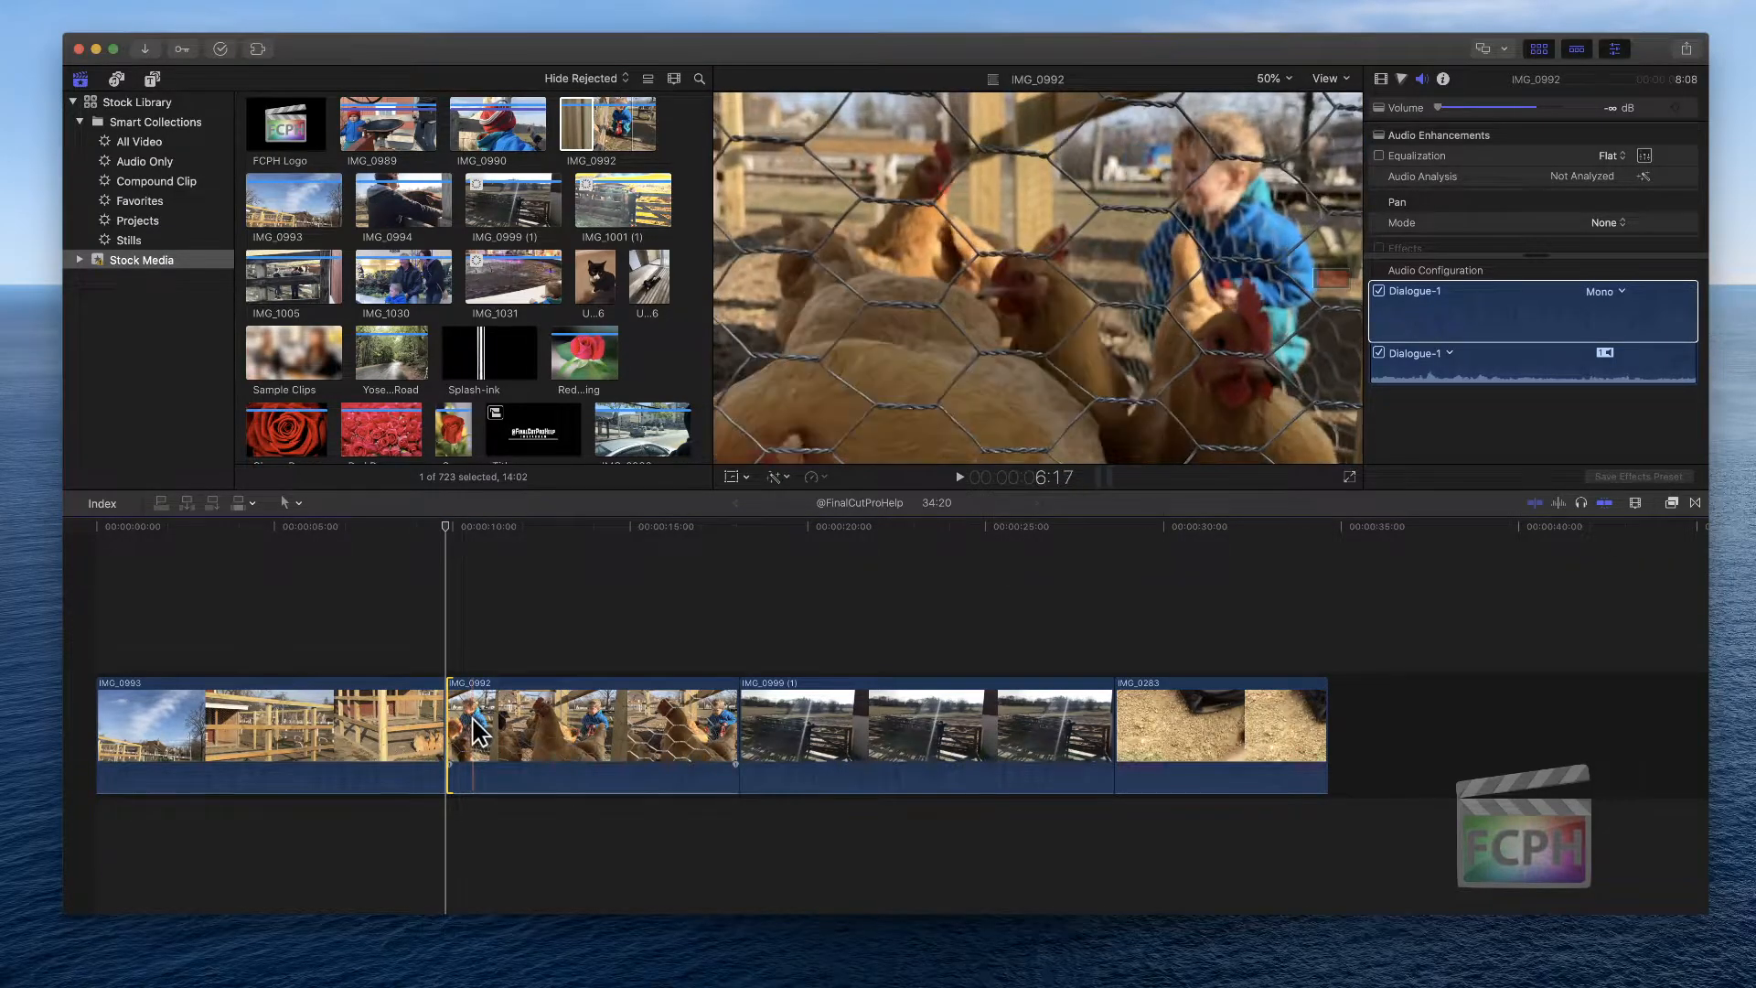
key("super+z")
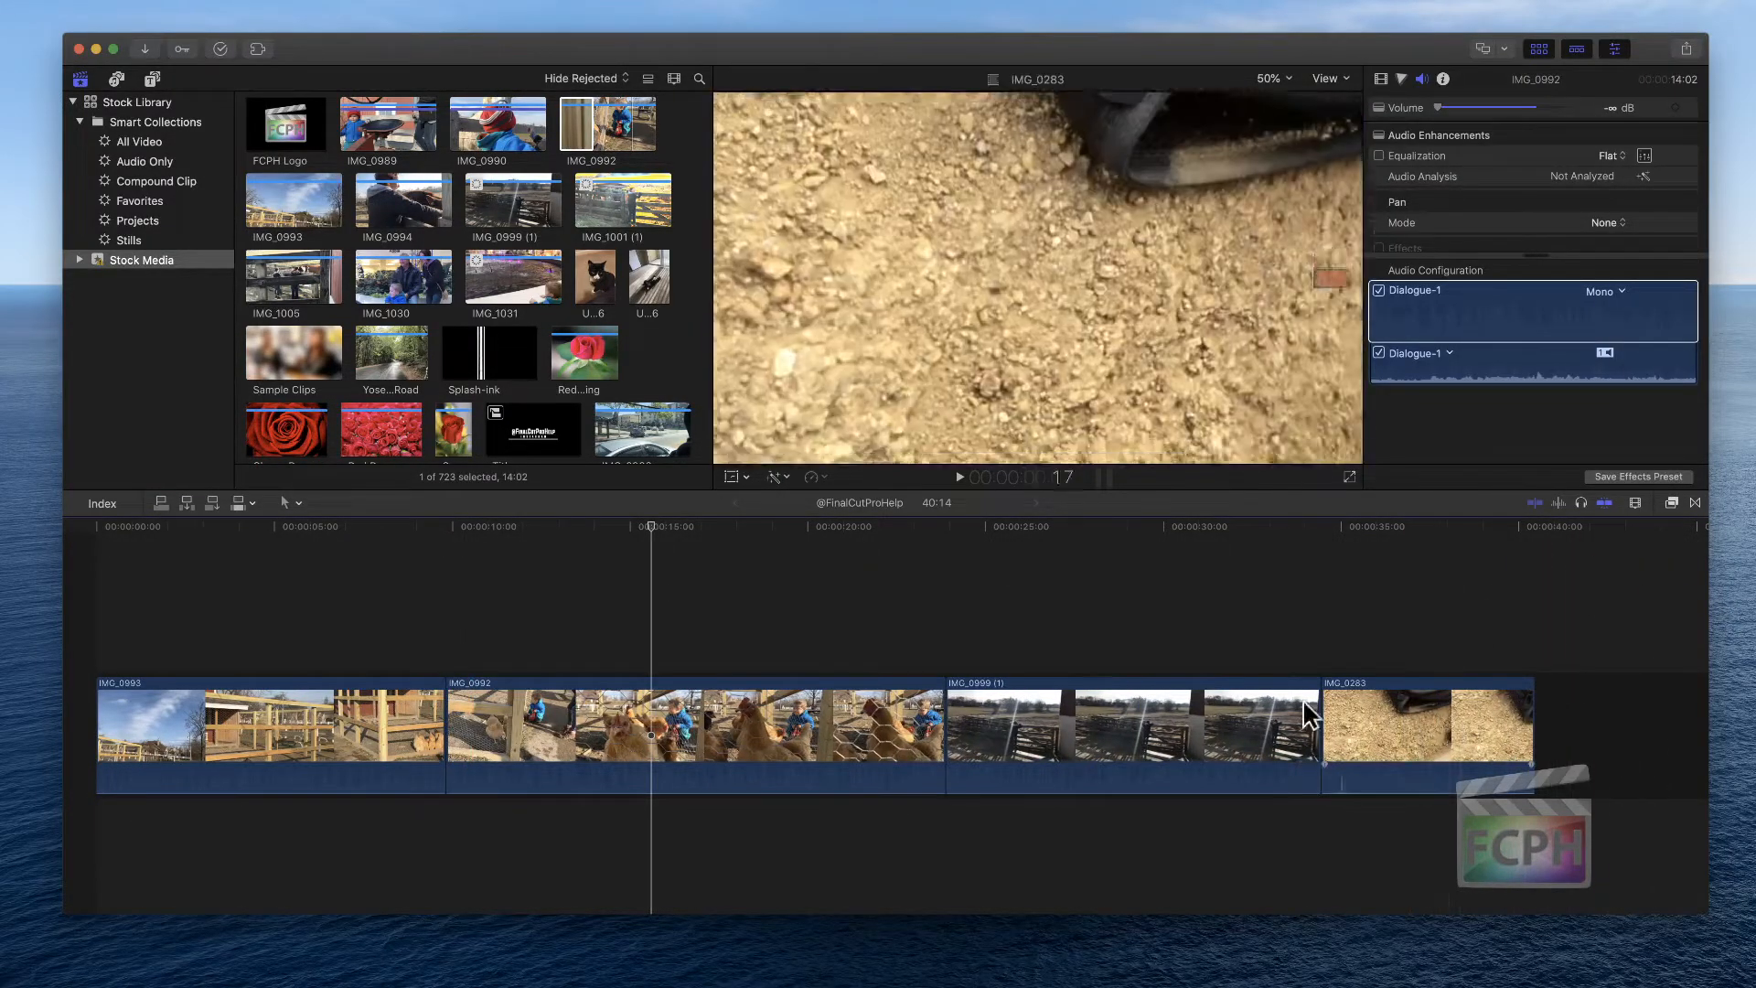
Select clip IMG_0992 and trim its start to the playhead with Trim Start
left_click(717, 741)
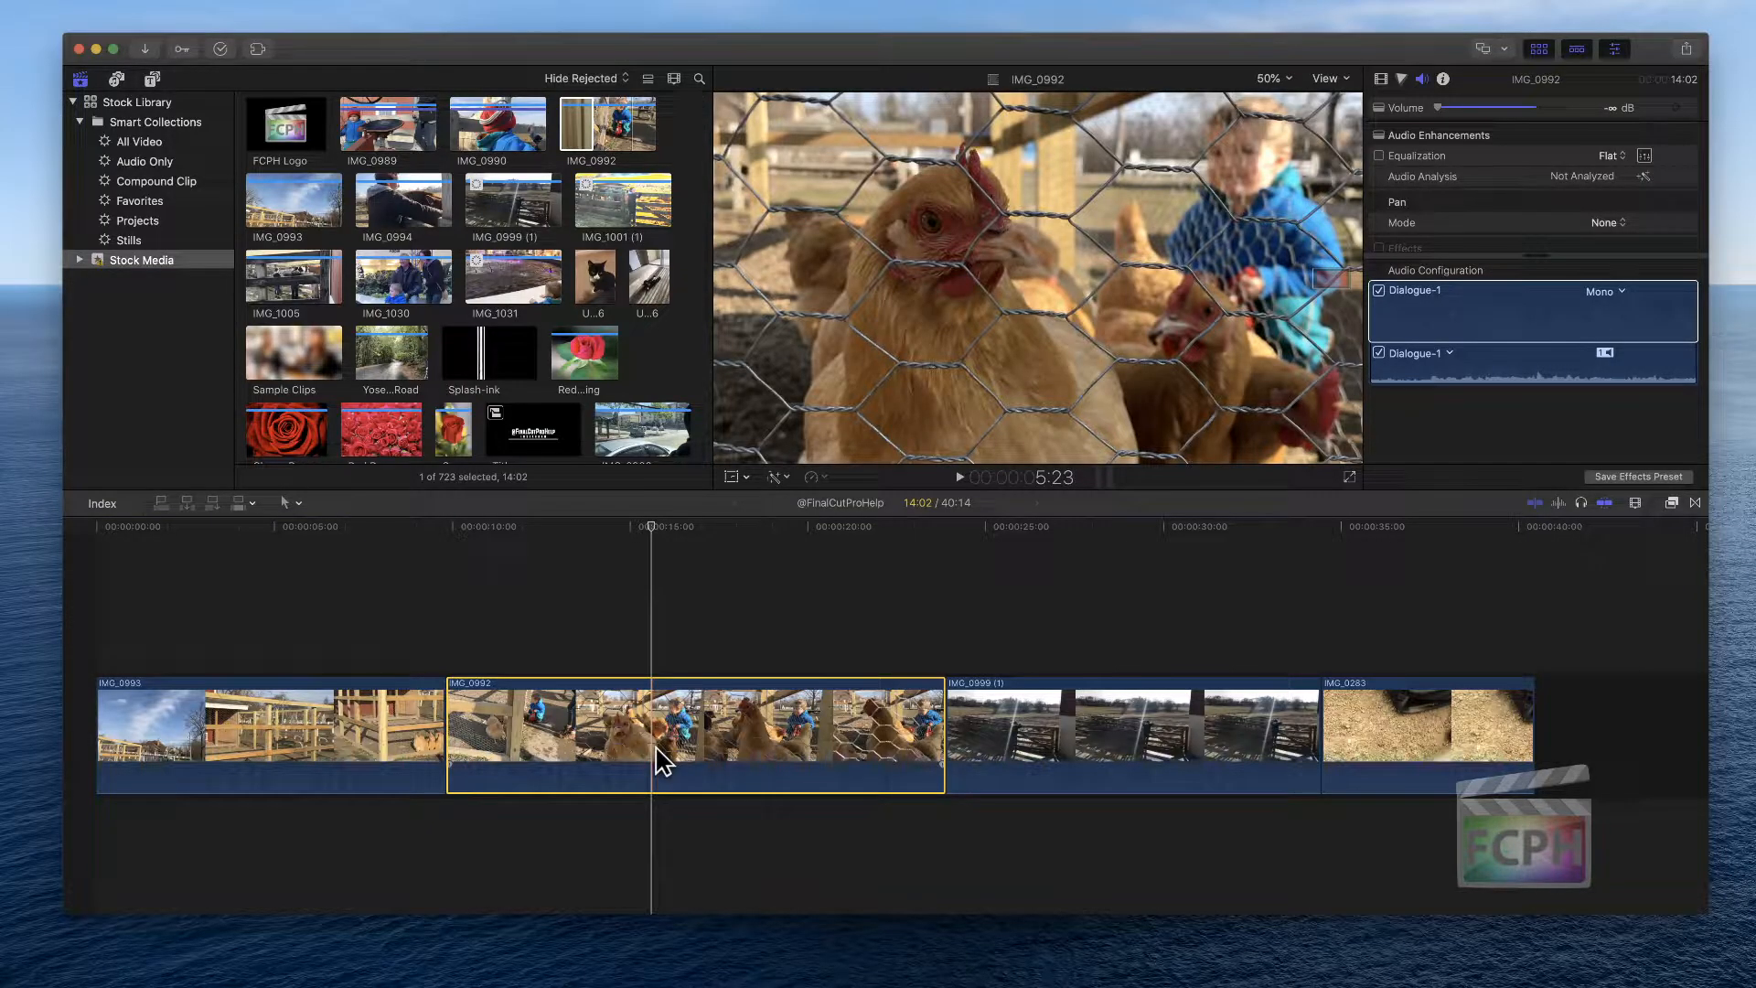
key("alt+bracketleft")
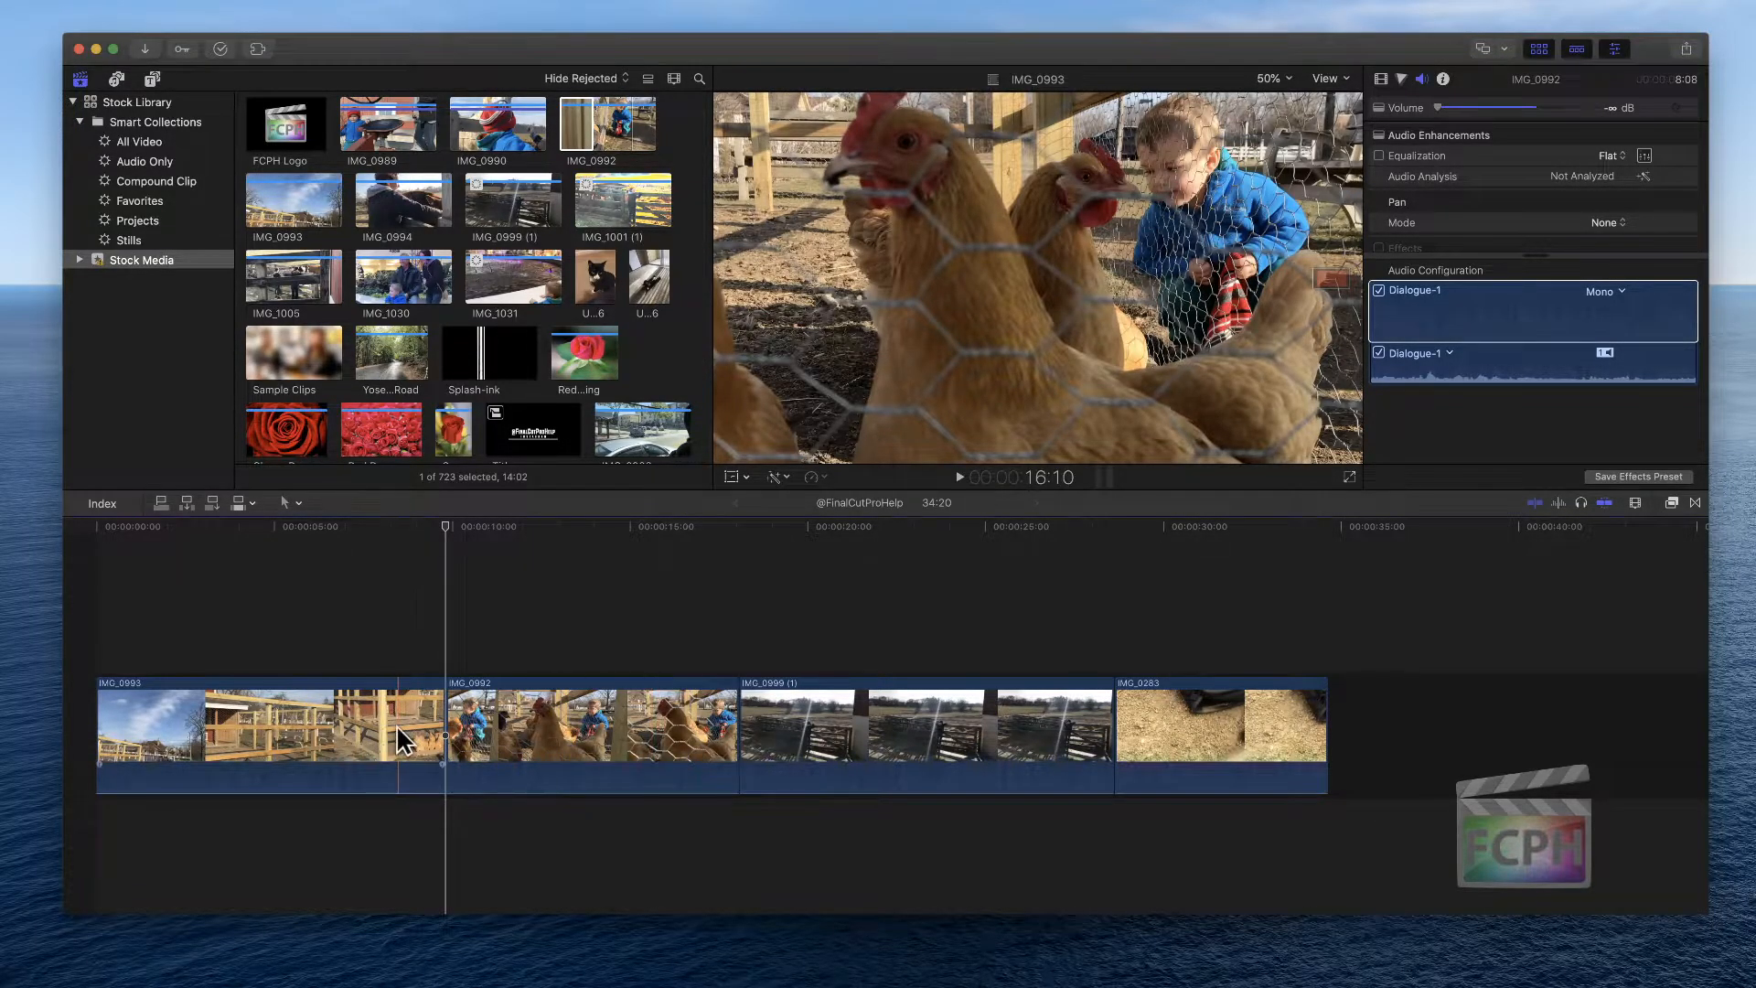
Try trimming IMG_0992's start further by dragging its edge and with Trim Start, undoing each attempt
left_click_drag(447, 722, 534, 722)
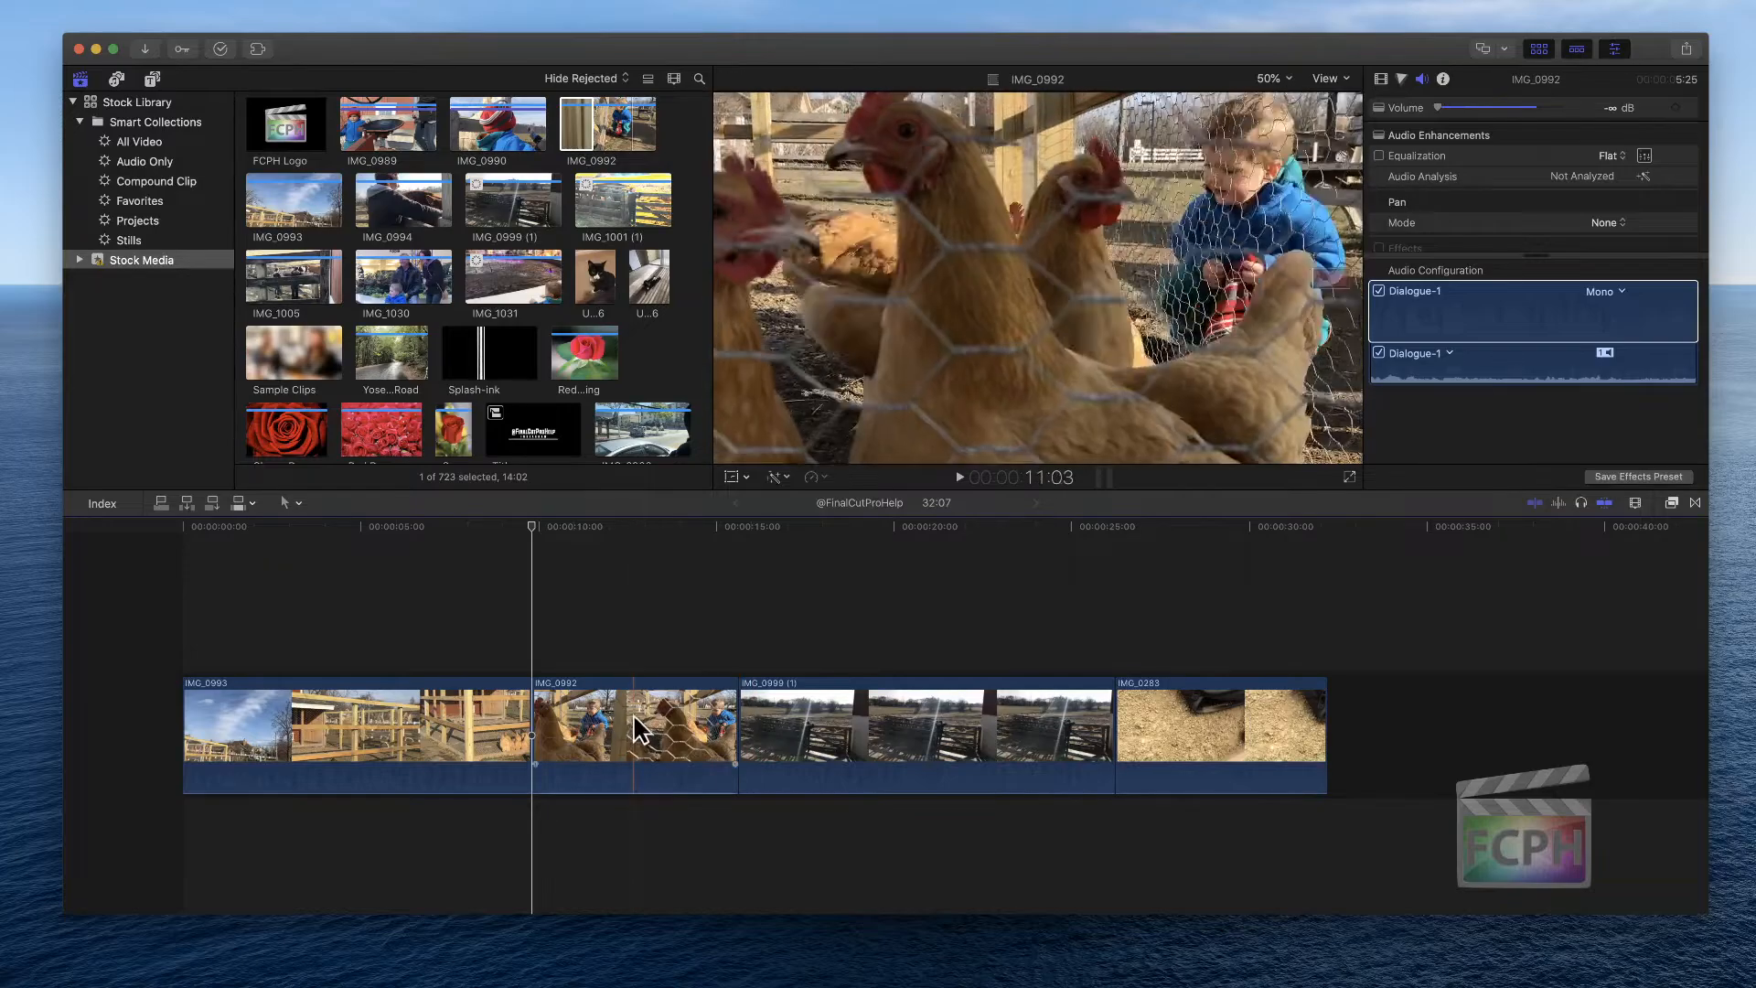
key("super+z")
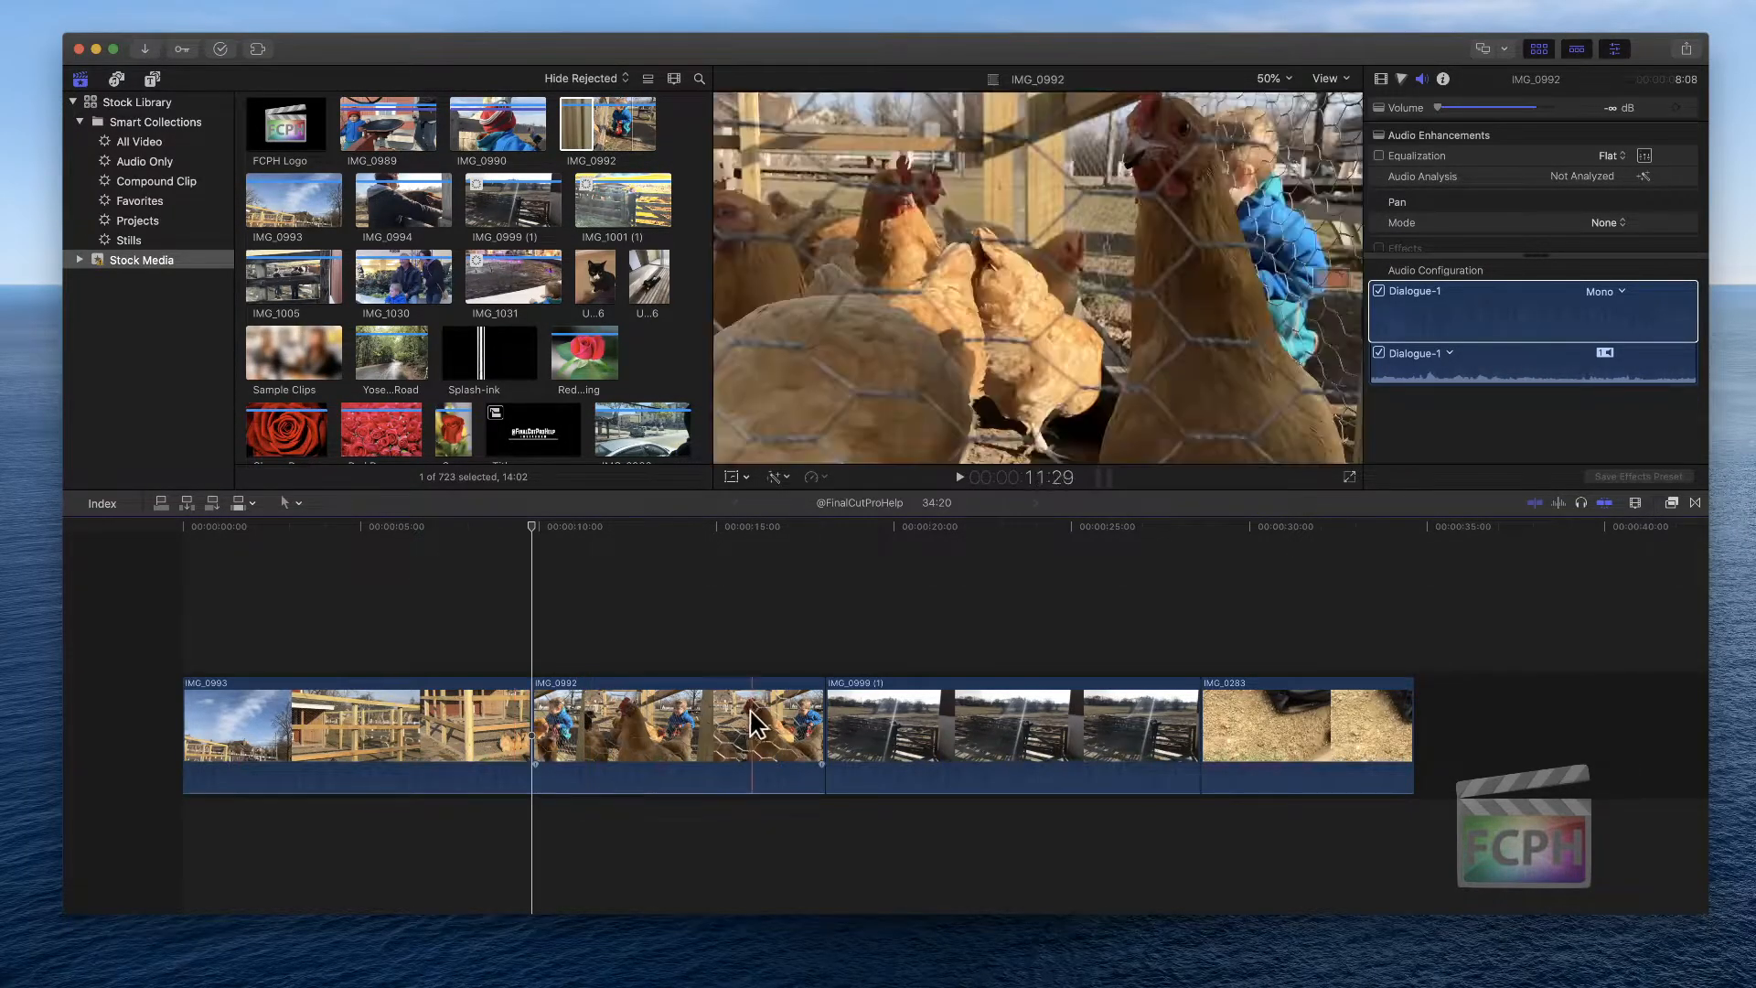
key("alt+[")
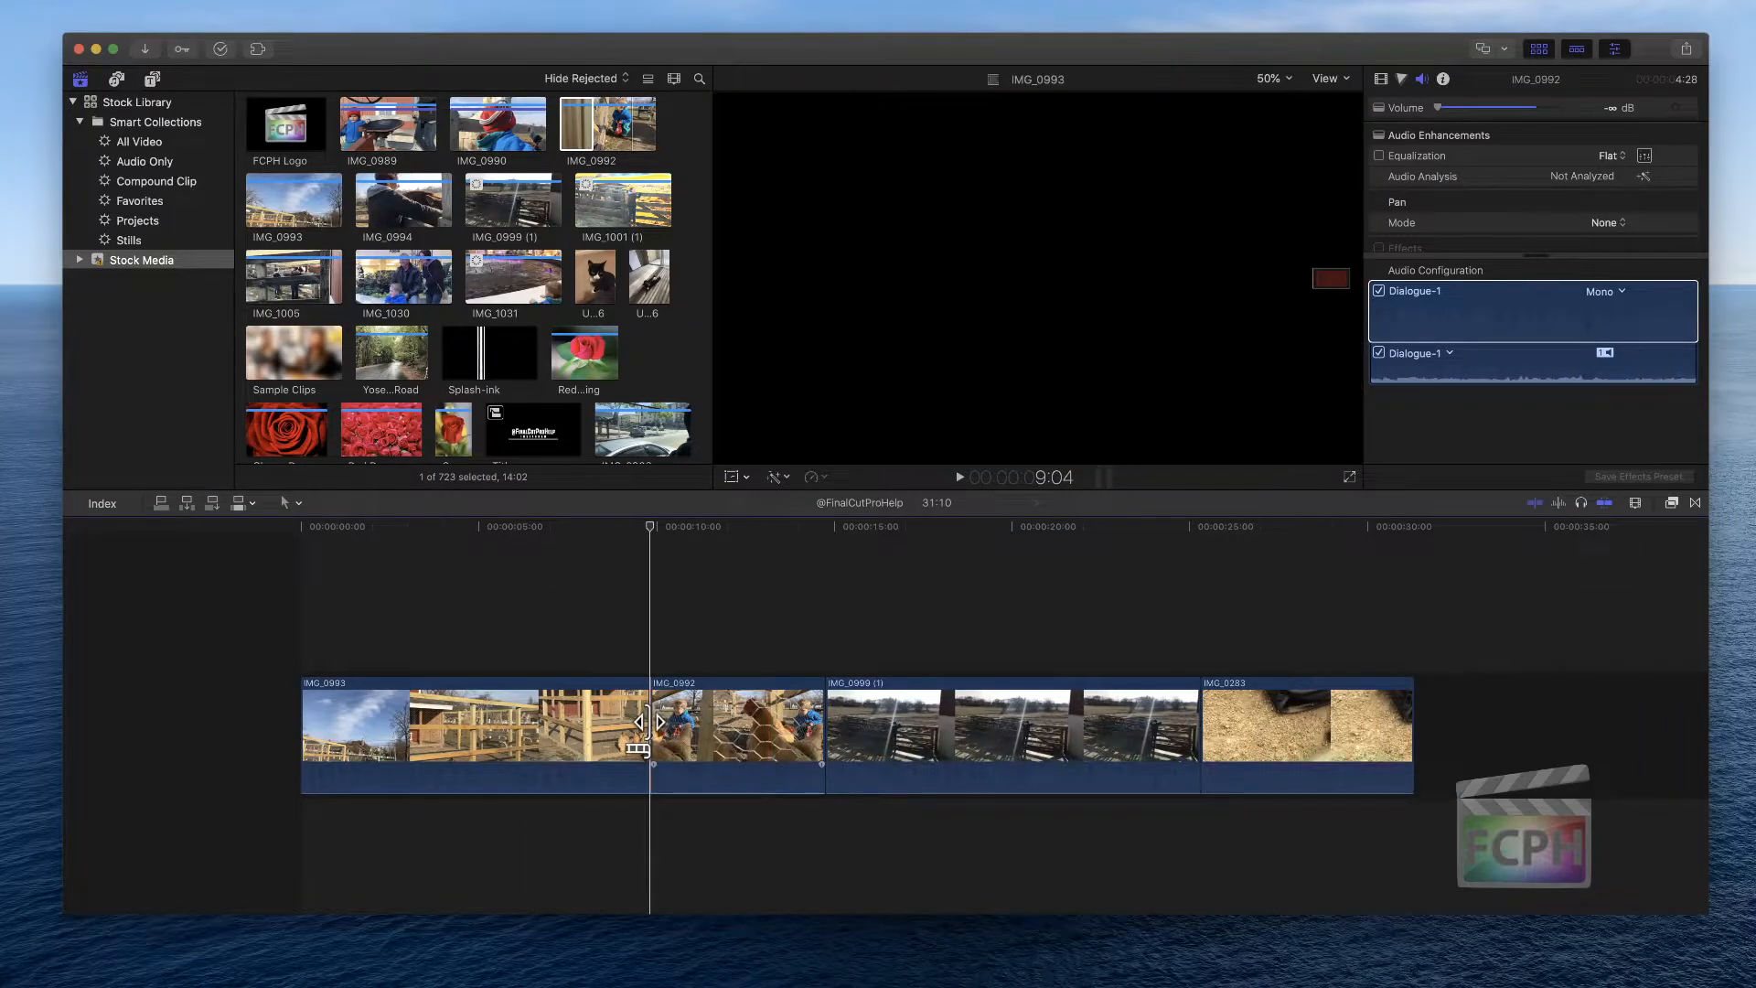
key("super+z")
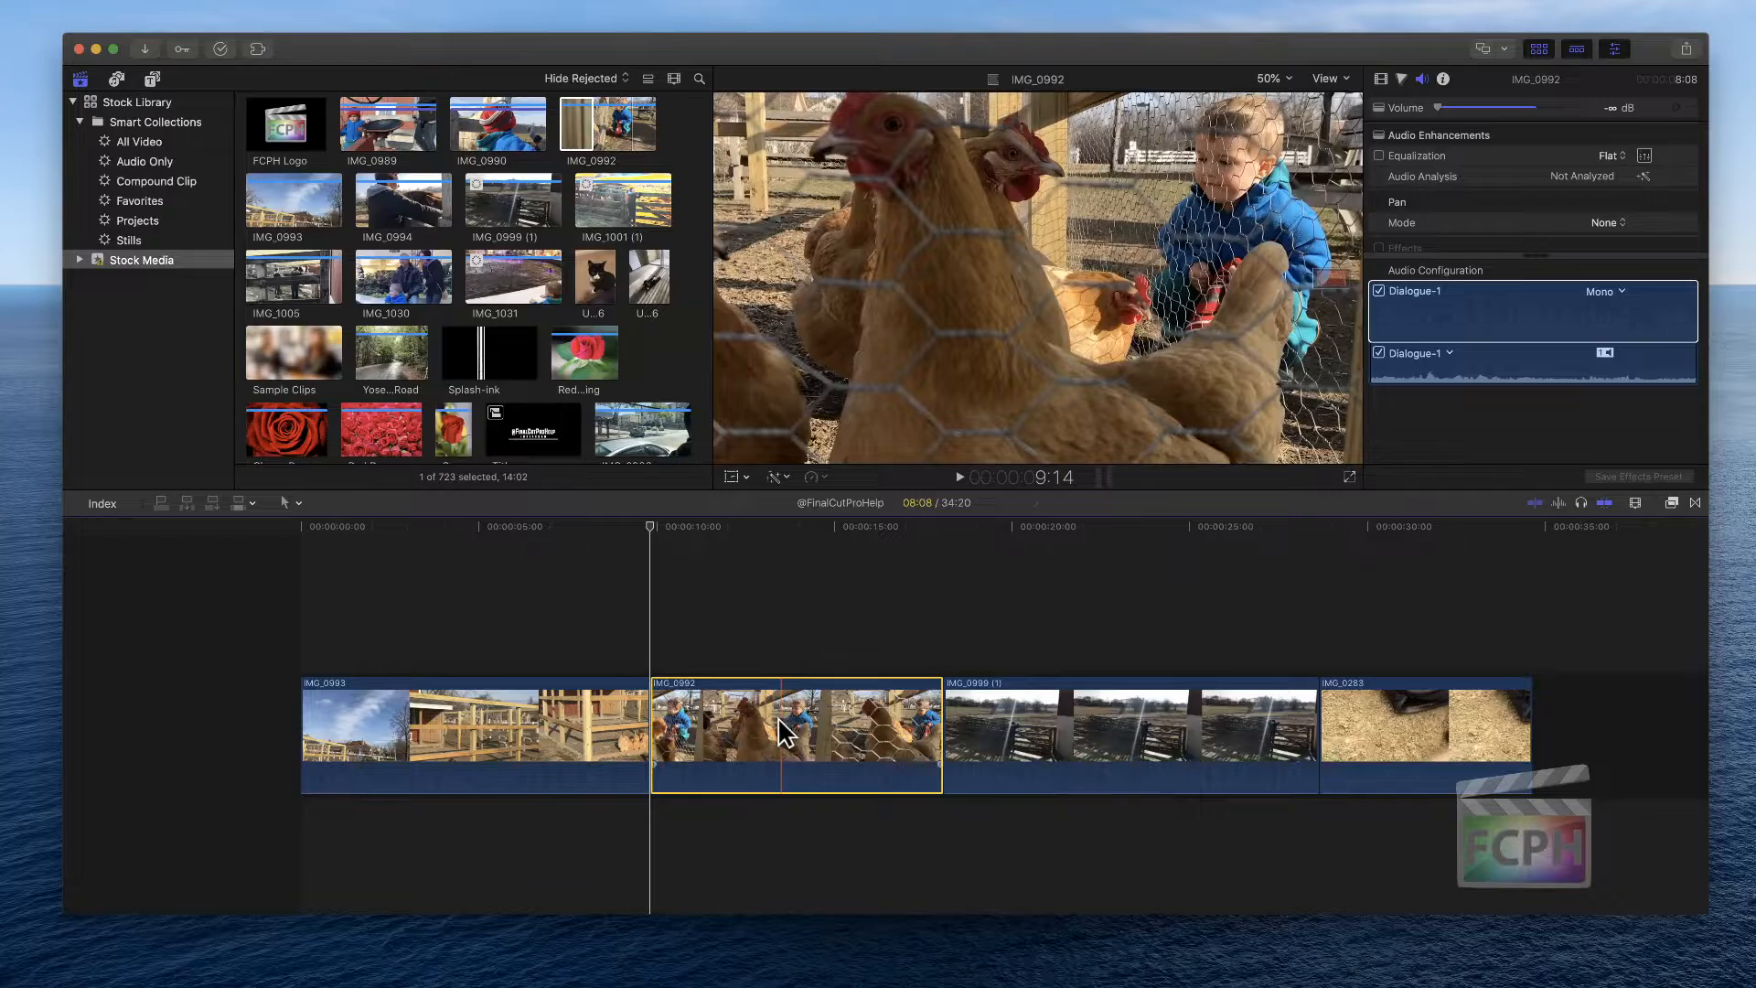
Apply Trim Start repeatedly to IMG_0992 and IMG_0999 (1), then undo those trims
key("alt+[")
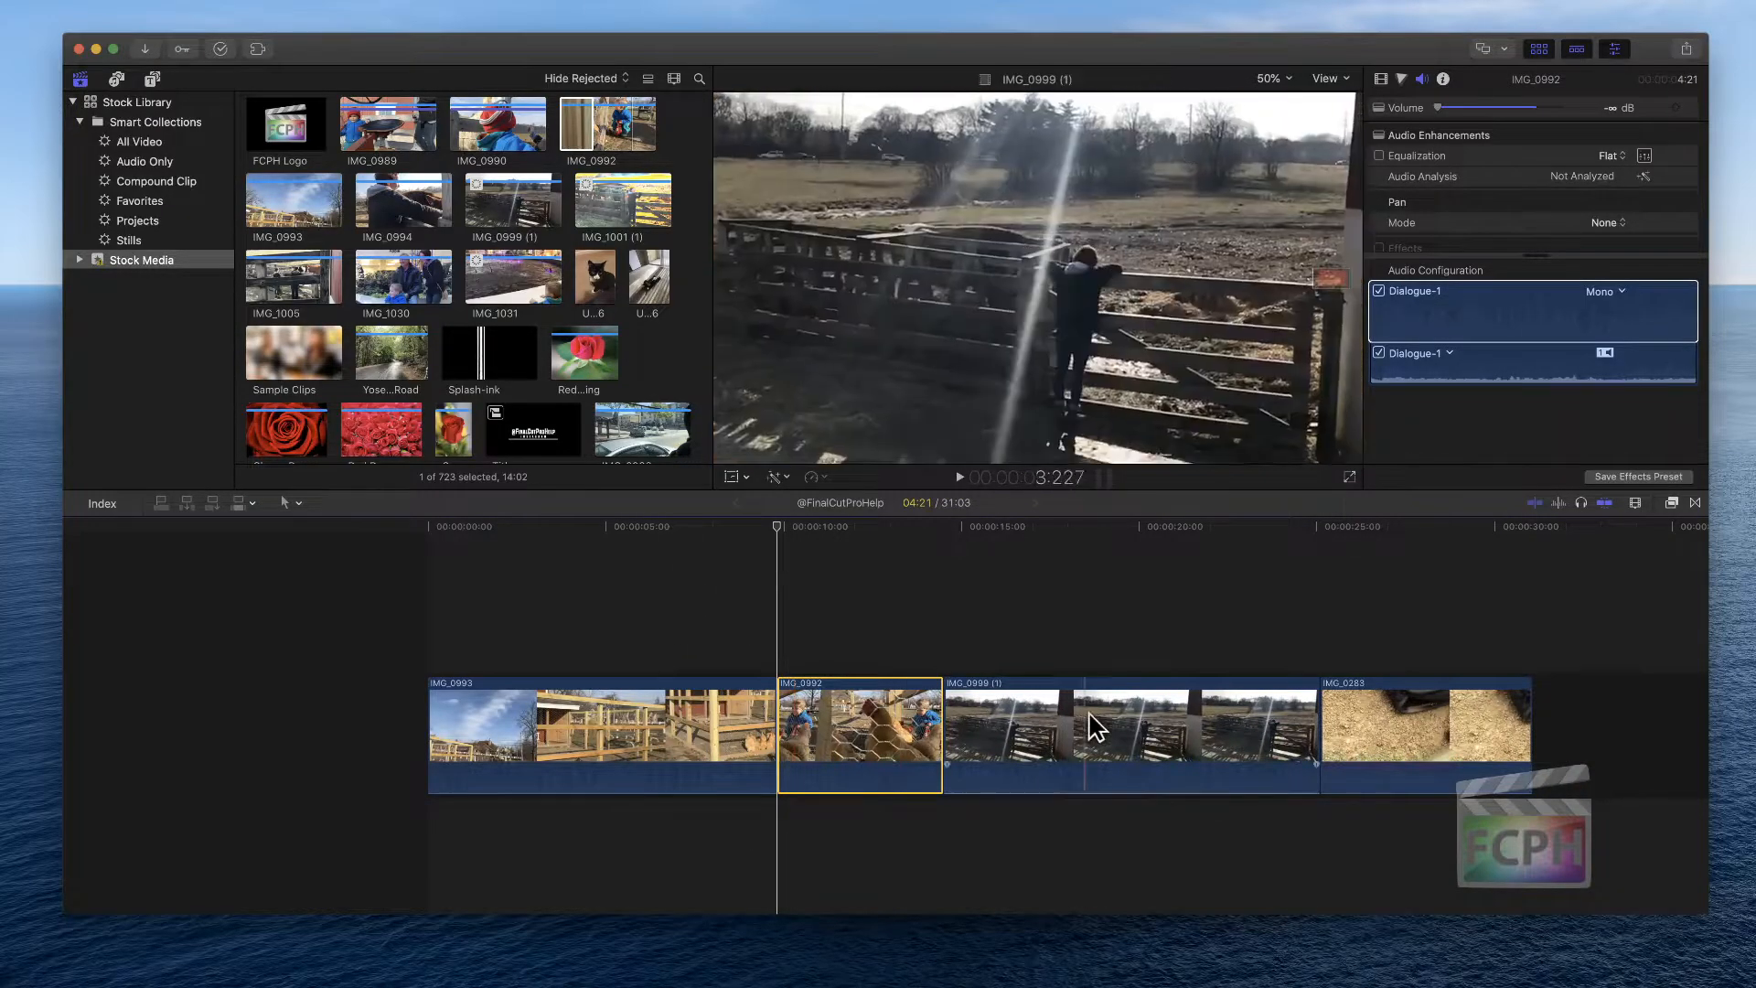
key("alt+[")
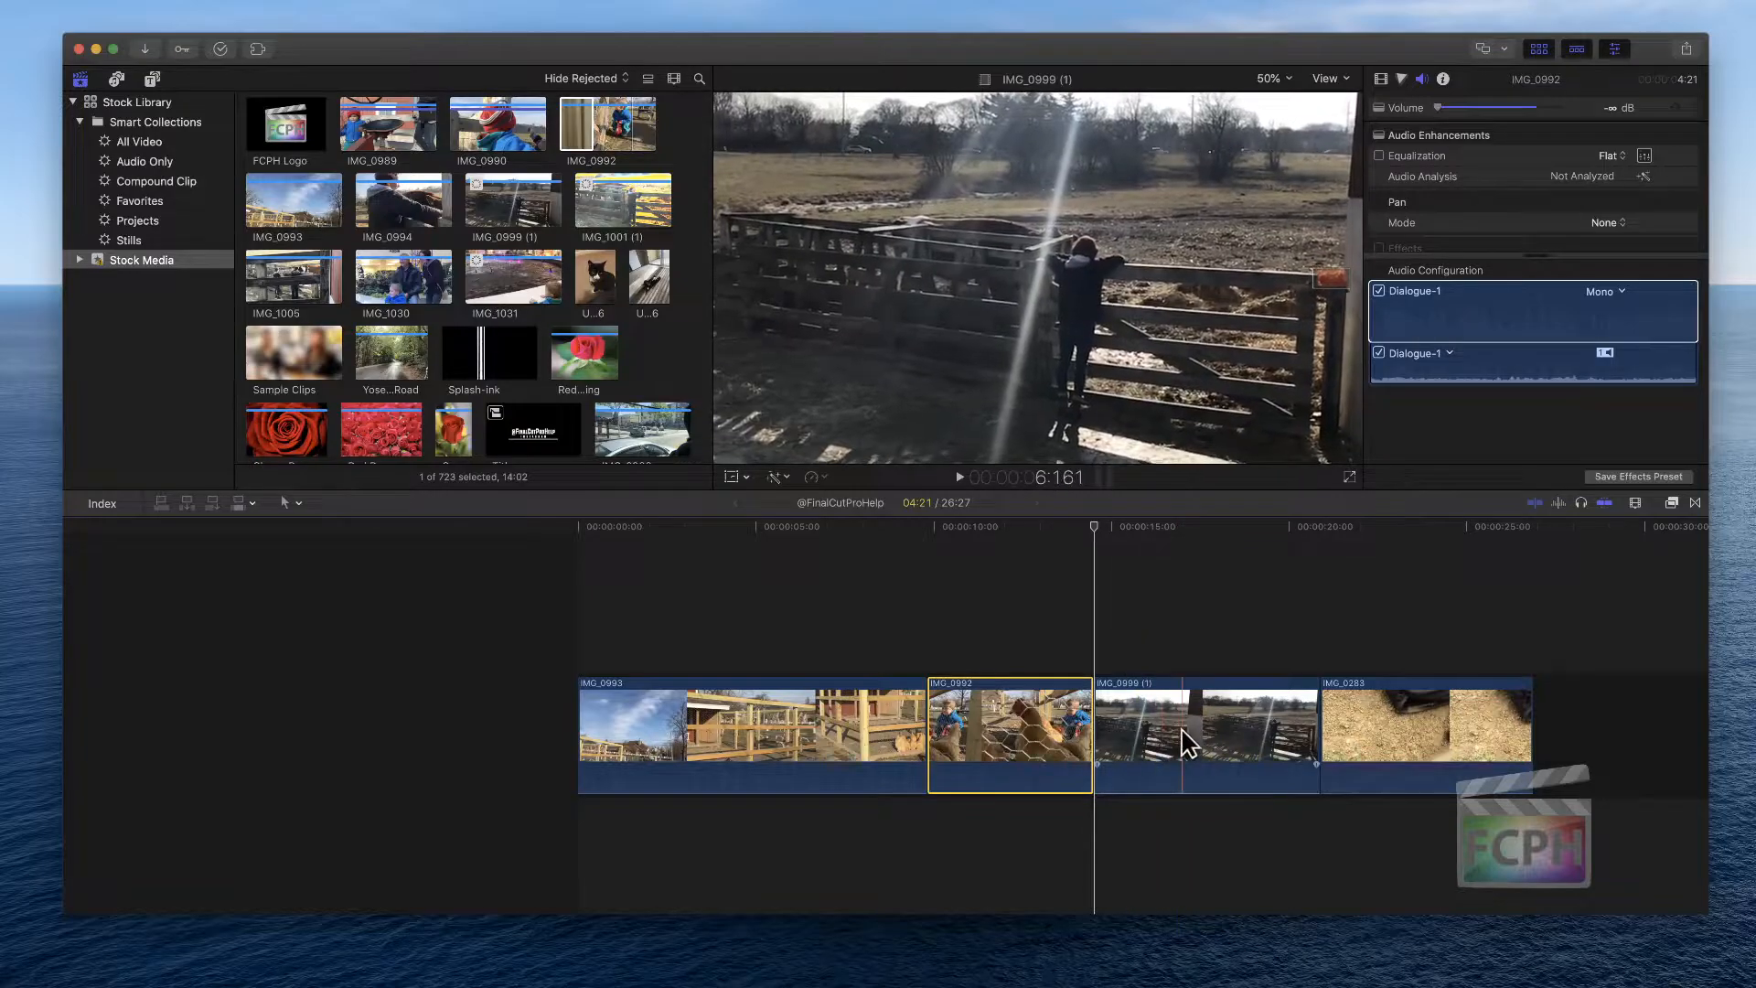
left_click(1162, 695)
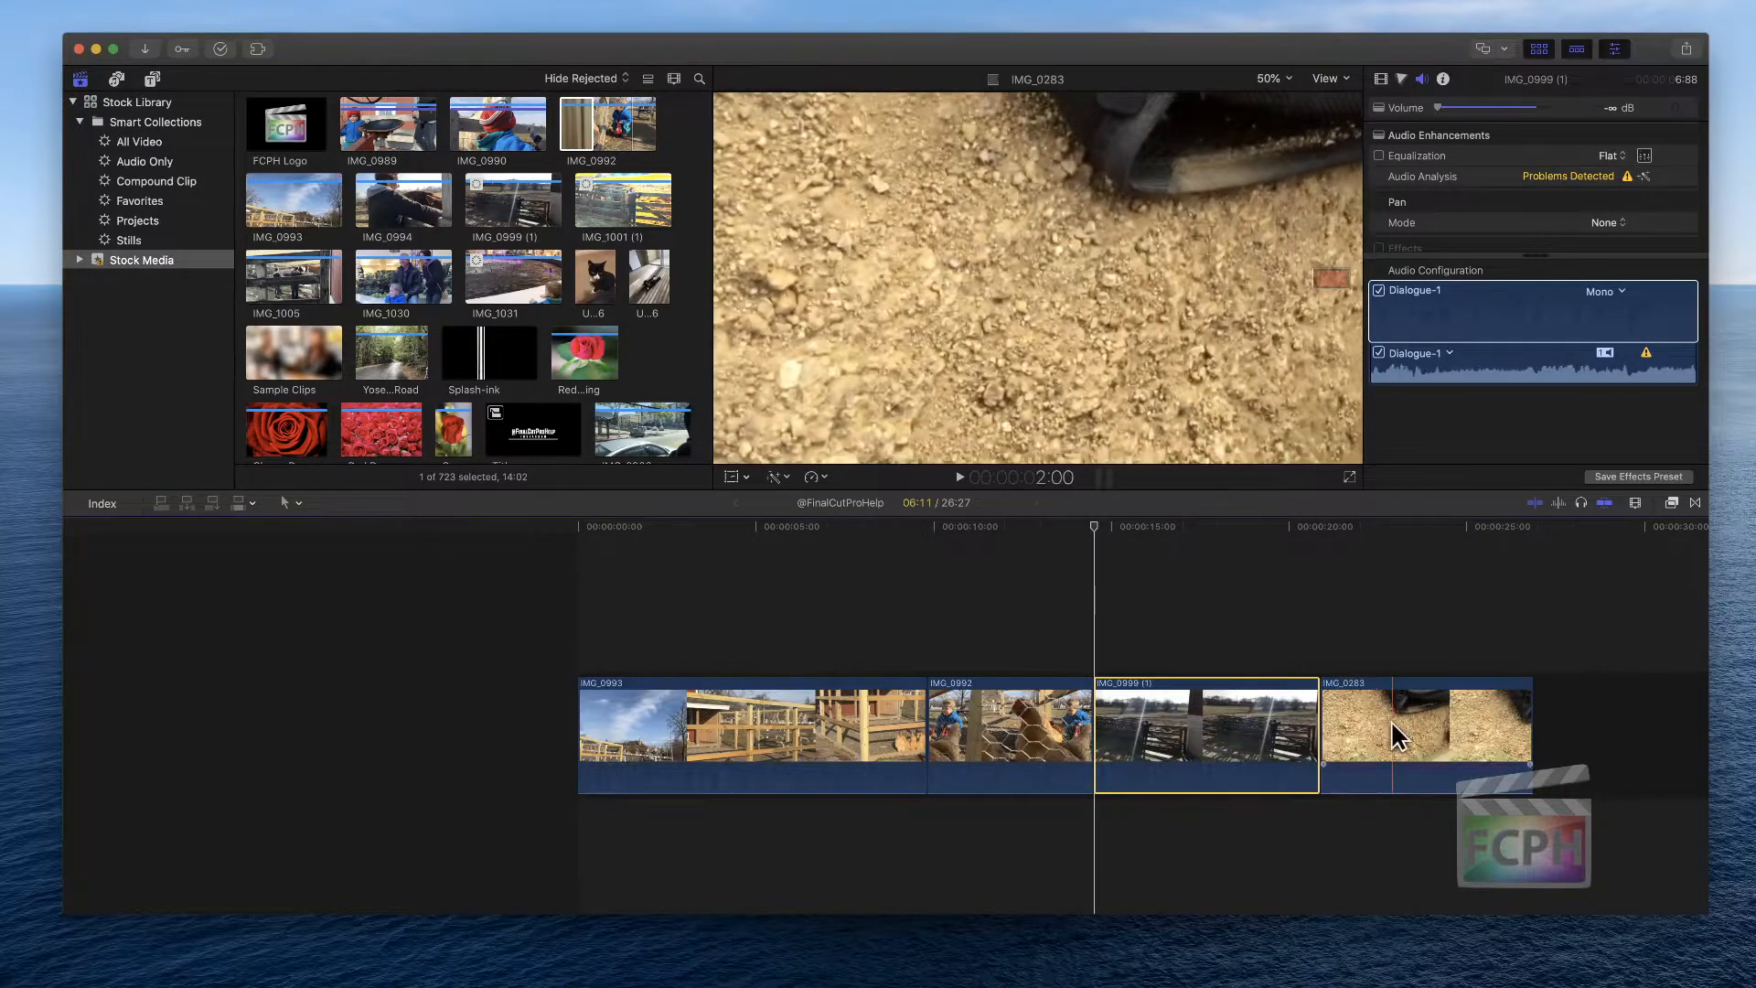
key("alt+bracketleft")
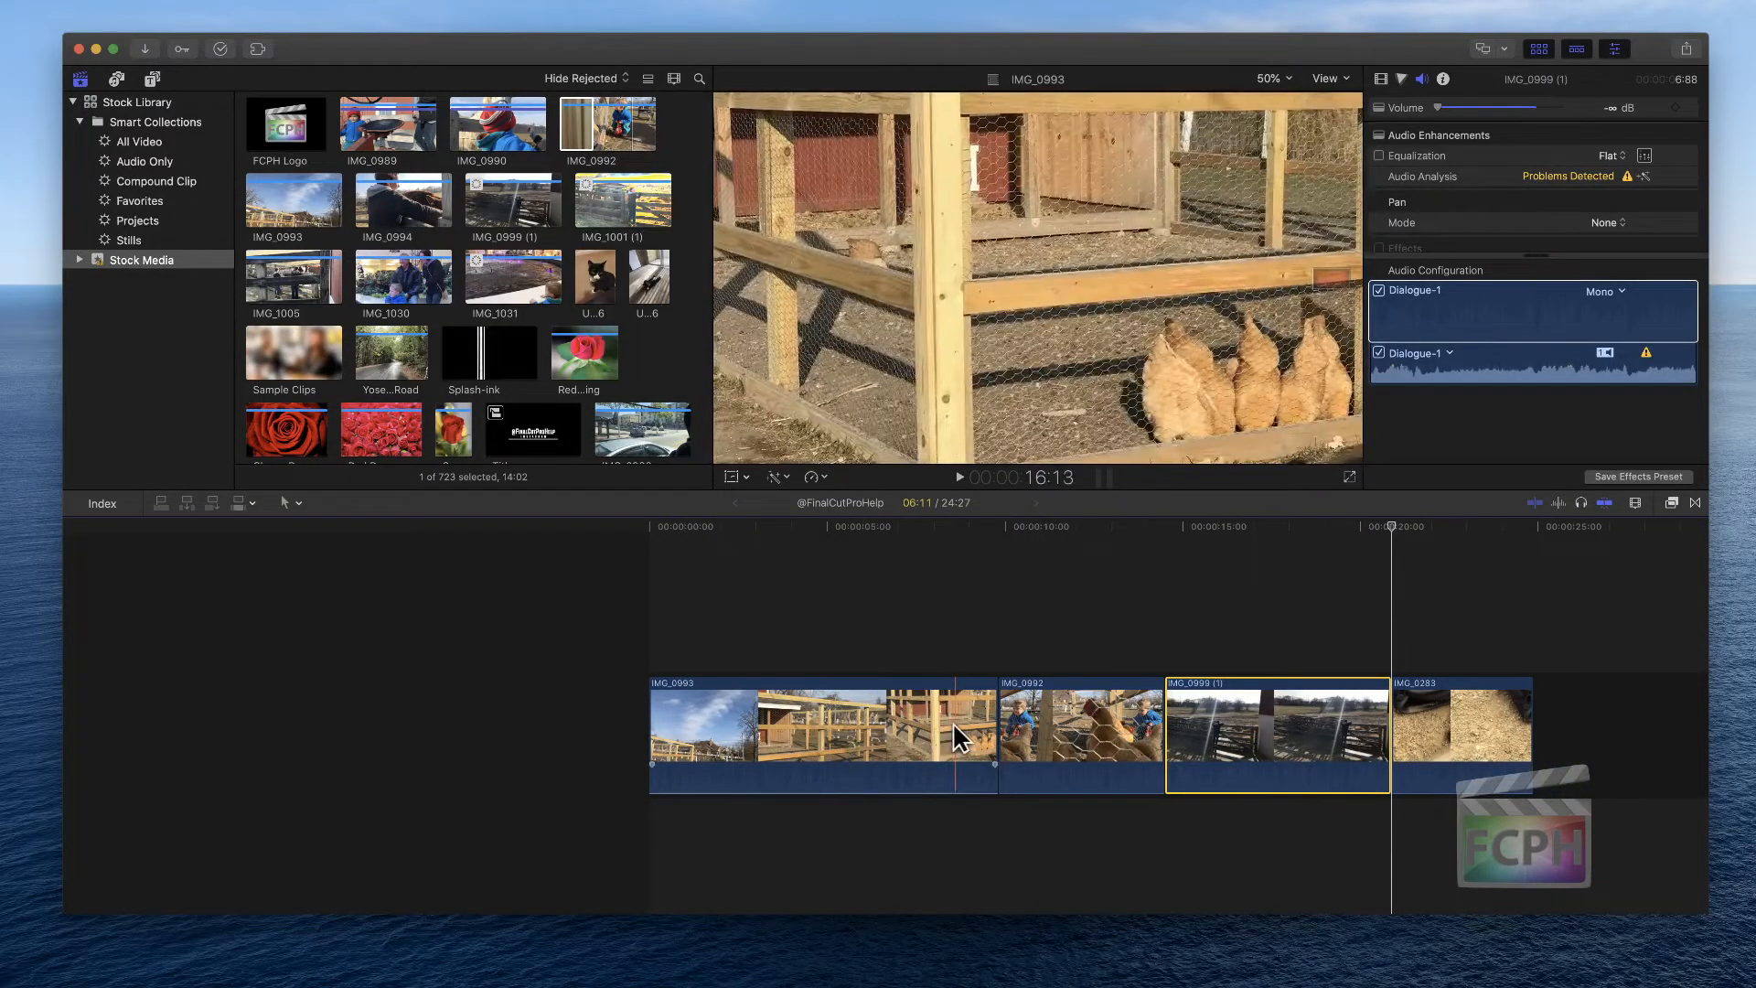
key("alt+bracketleft")
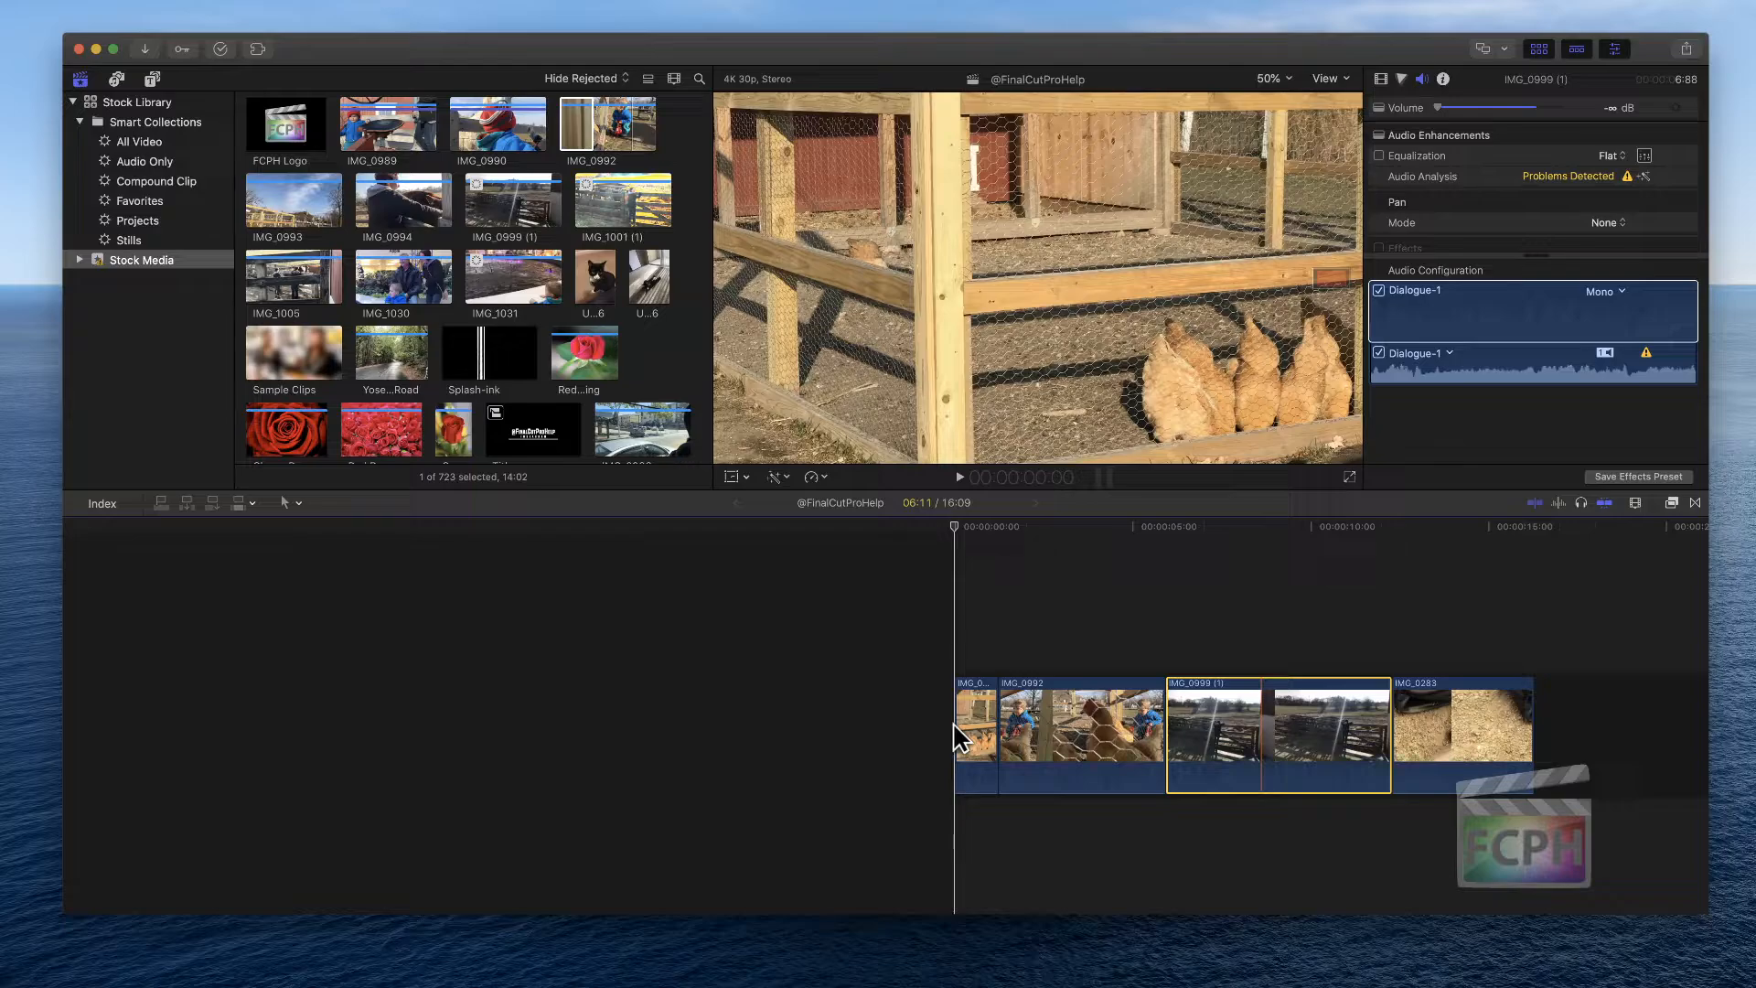
key("super+z")
key("super+z")
key("super+z")
key("super+z")
key("super+z")
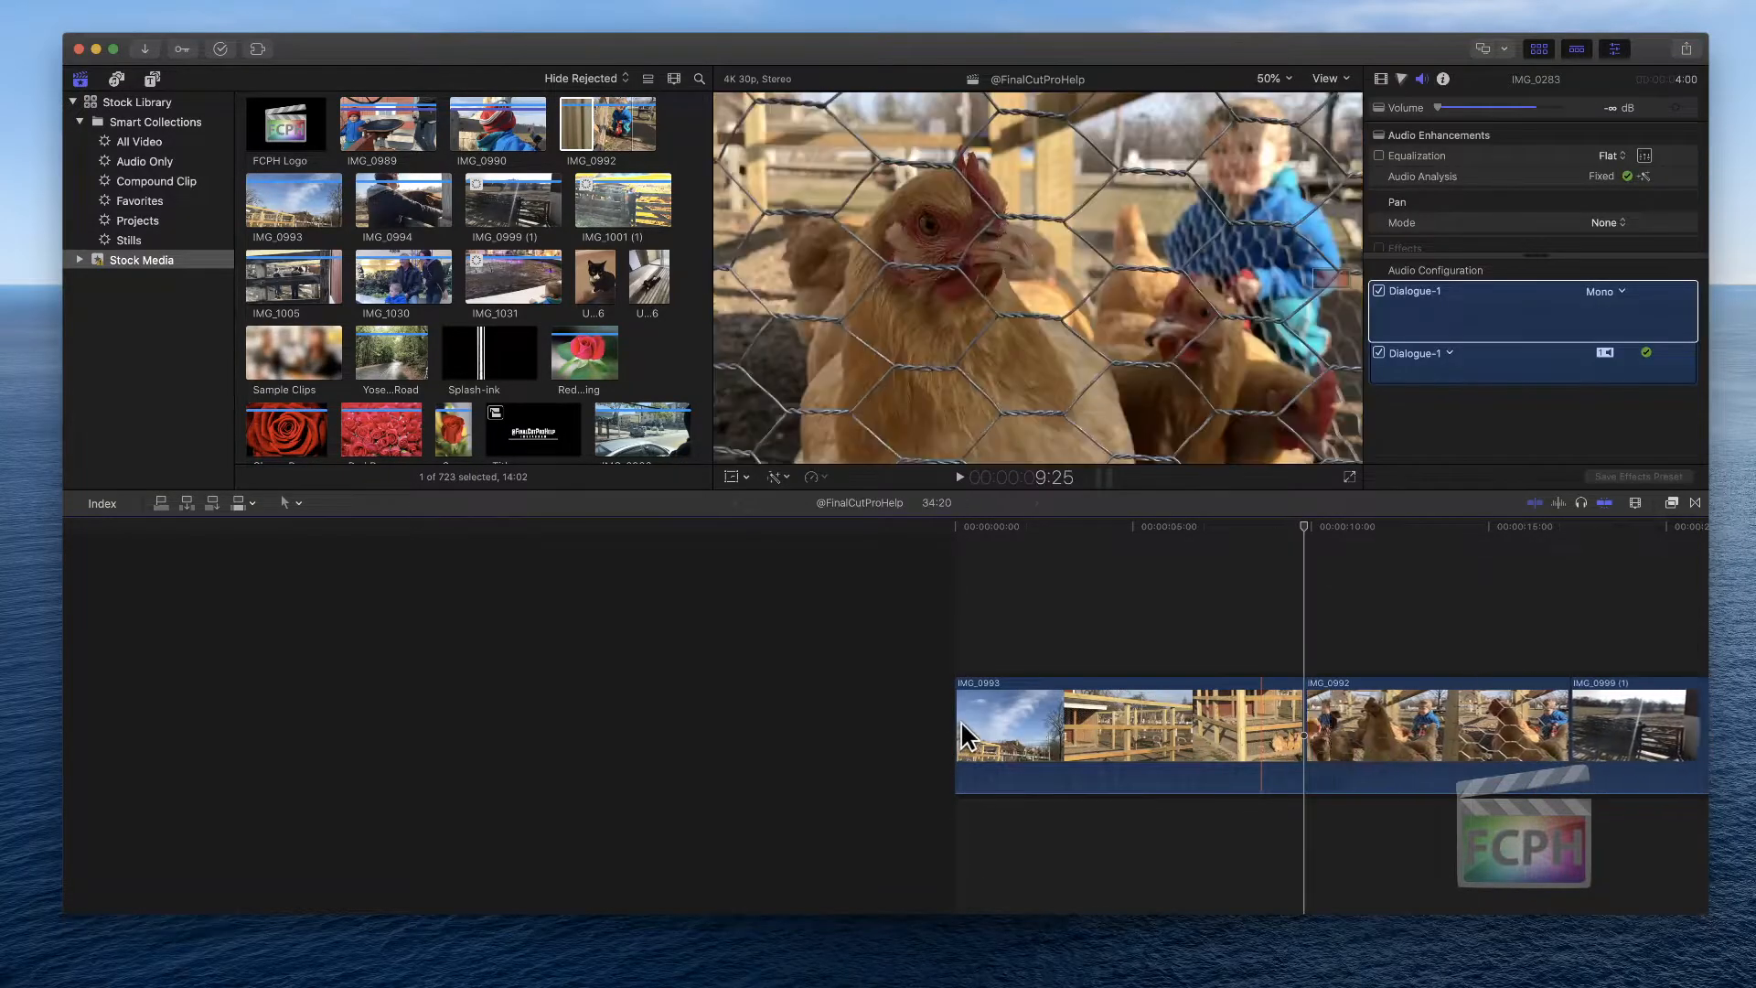
Ripple-trim IMG_0992's start edge later by dragging it, then undo the trim
key("shift+z")
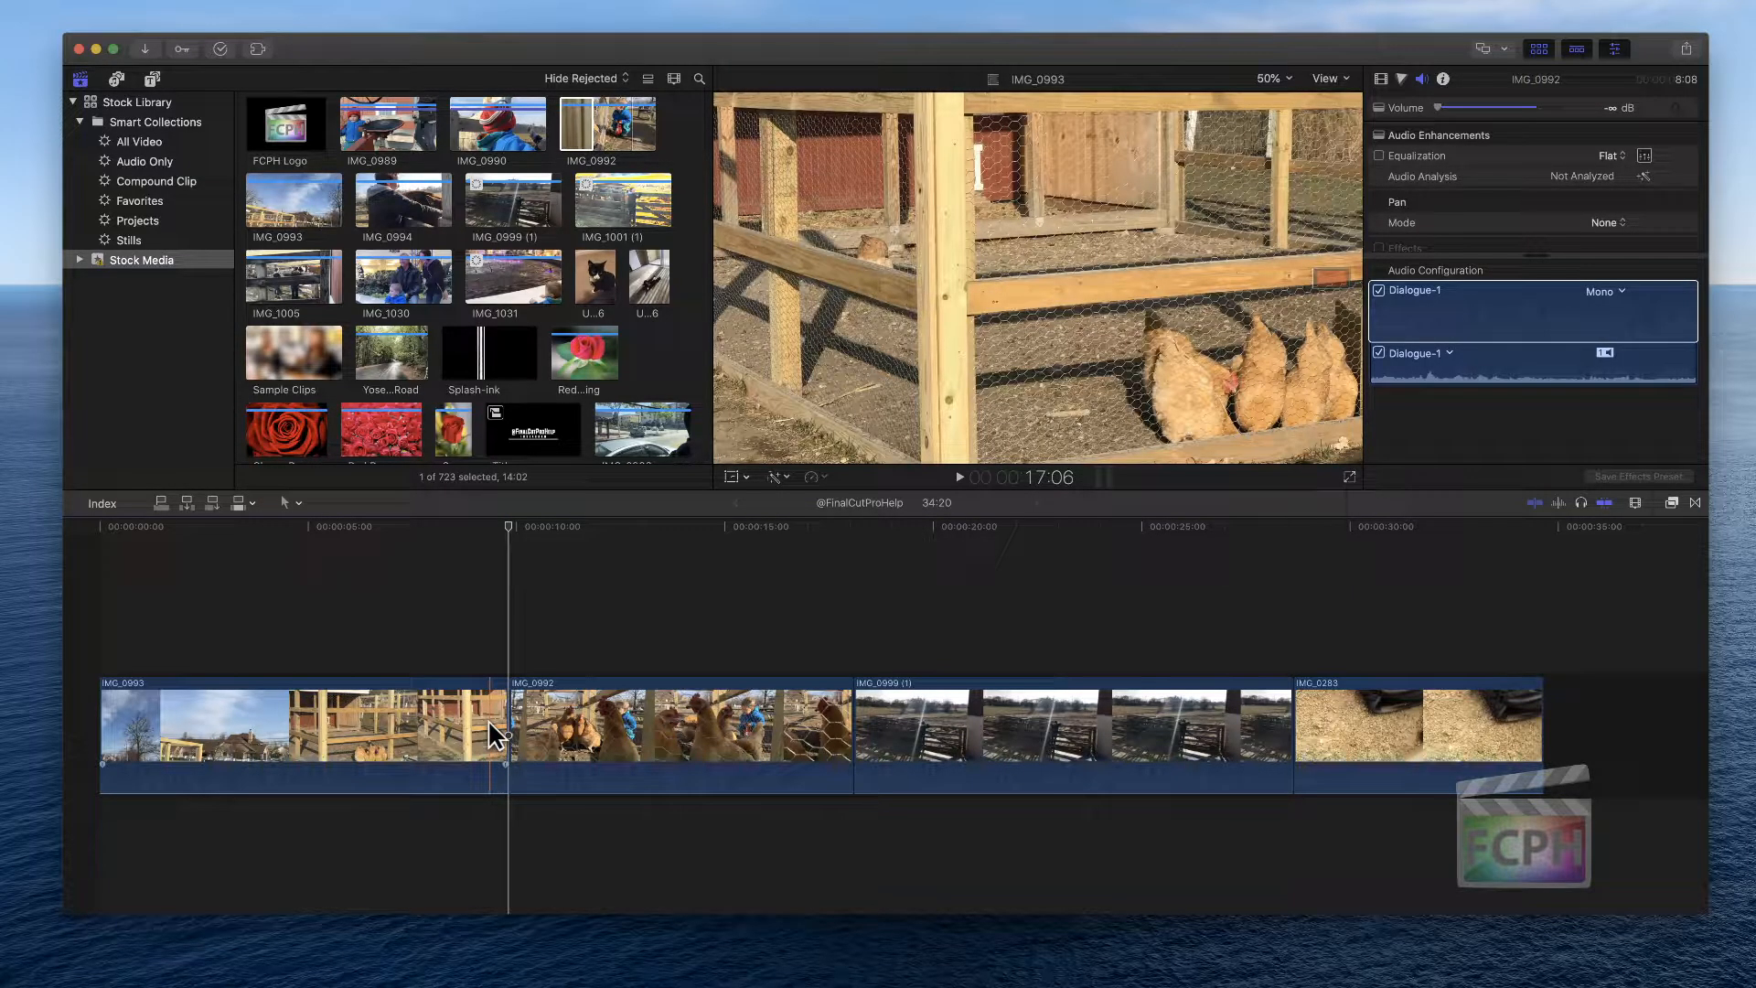
left_click(655, 716)
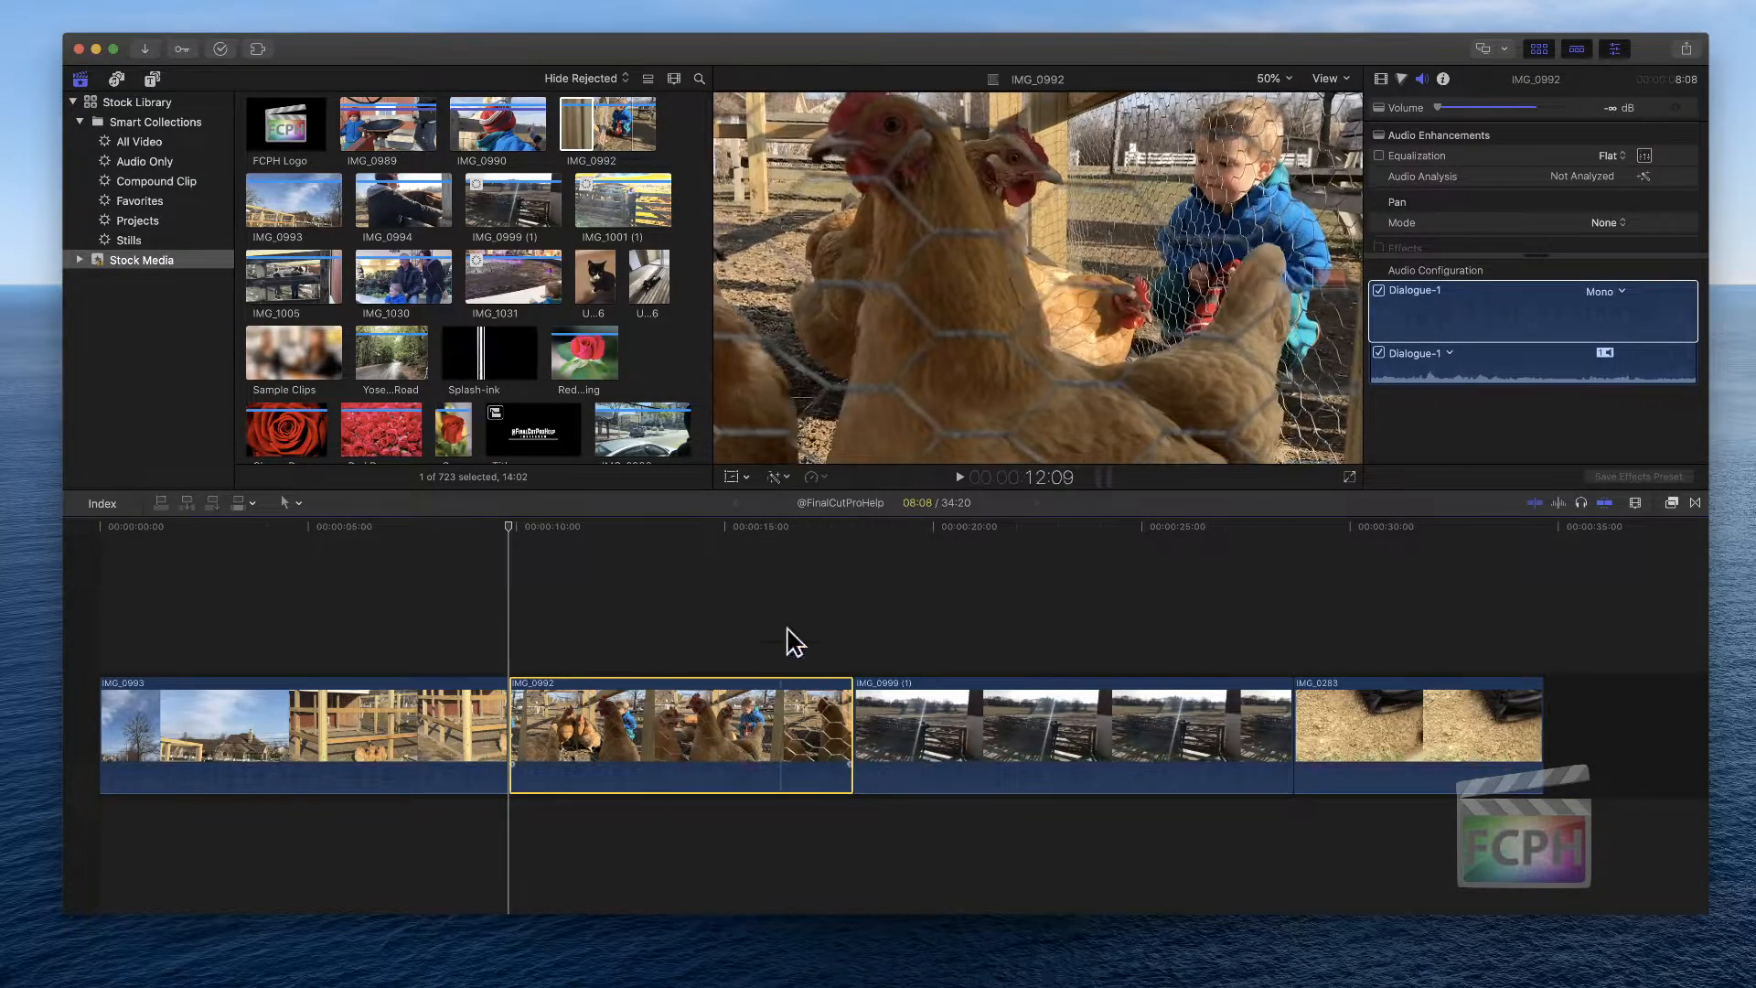
key("alt+super+s")
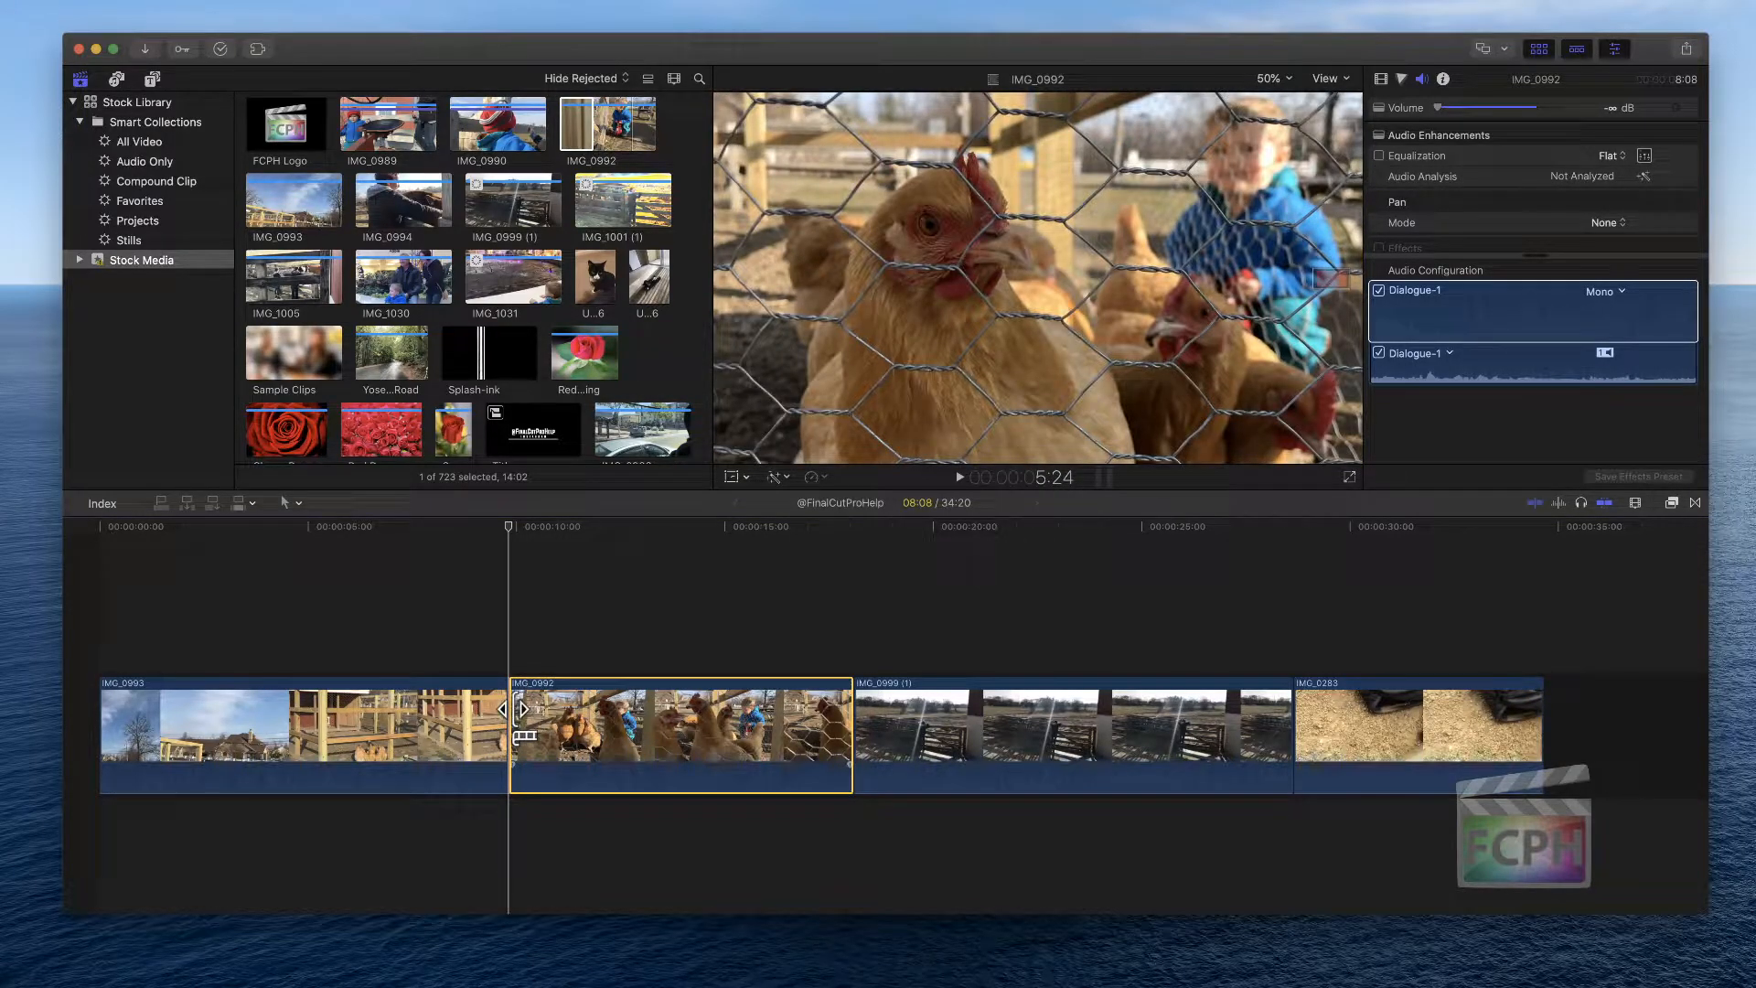
left_click_drag(513, 711, 719, 711)
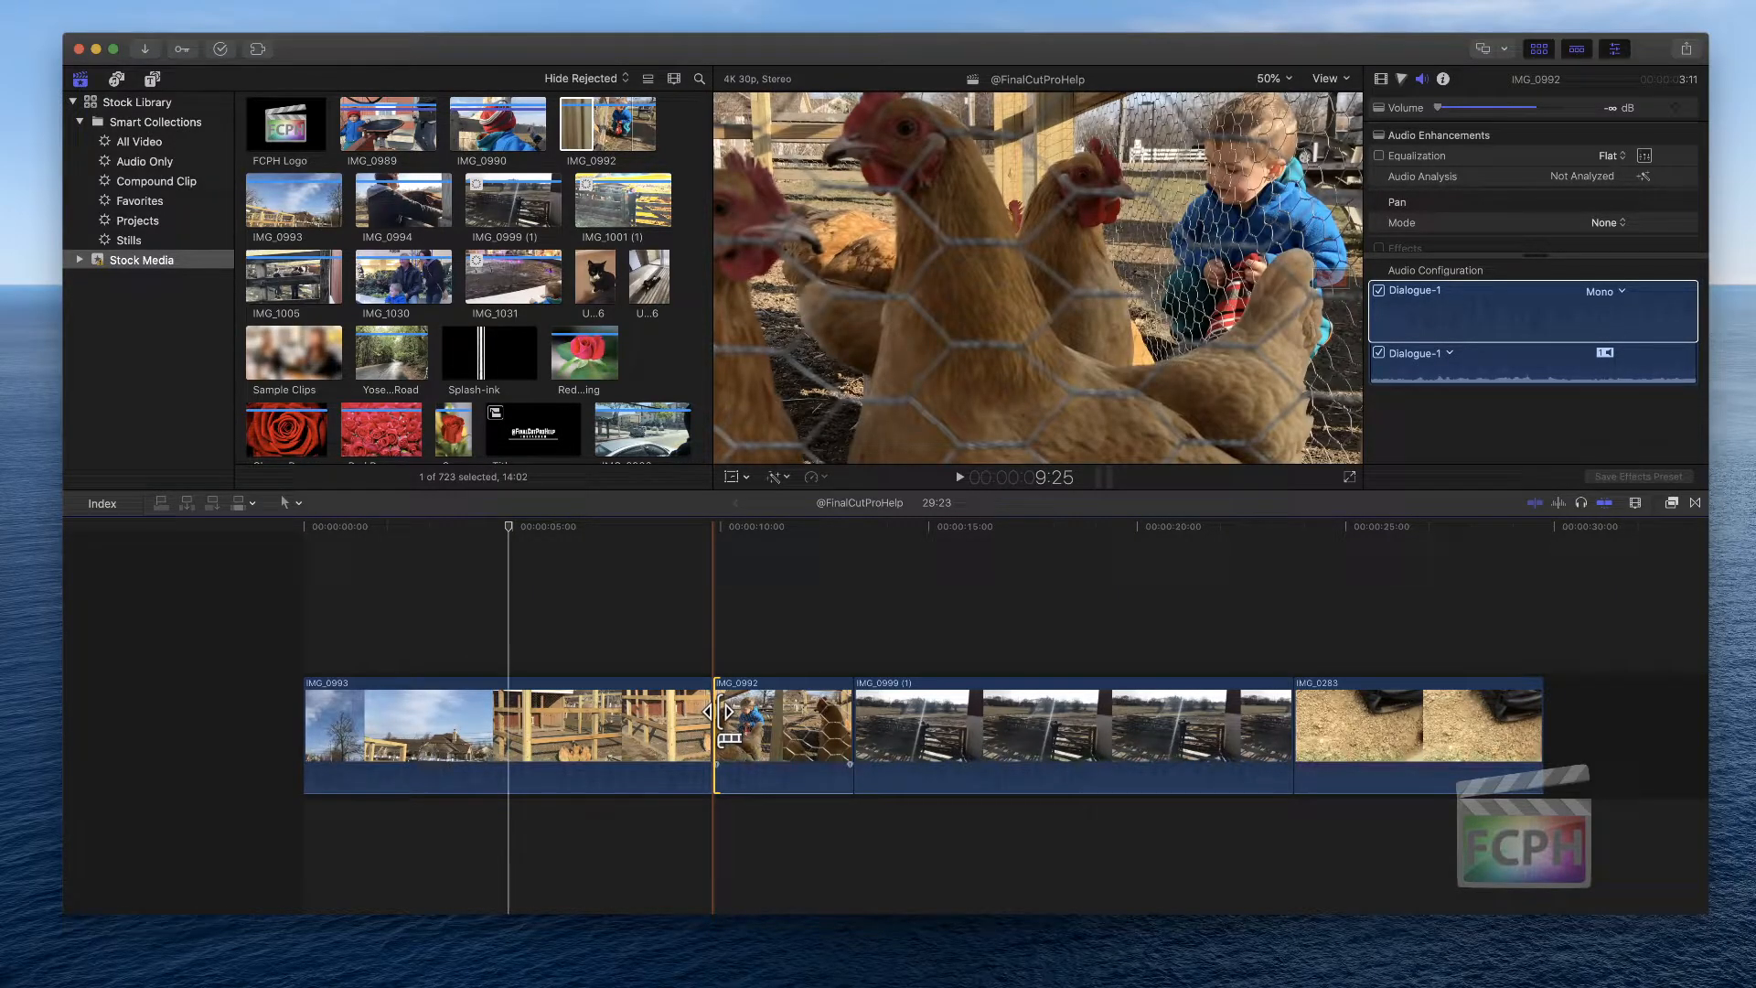
key("super+z")
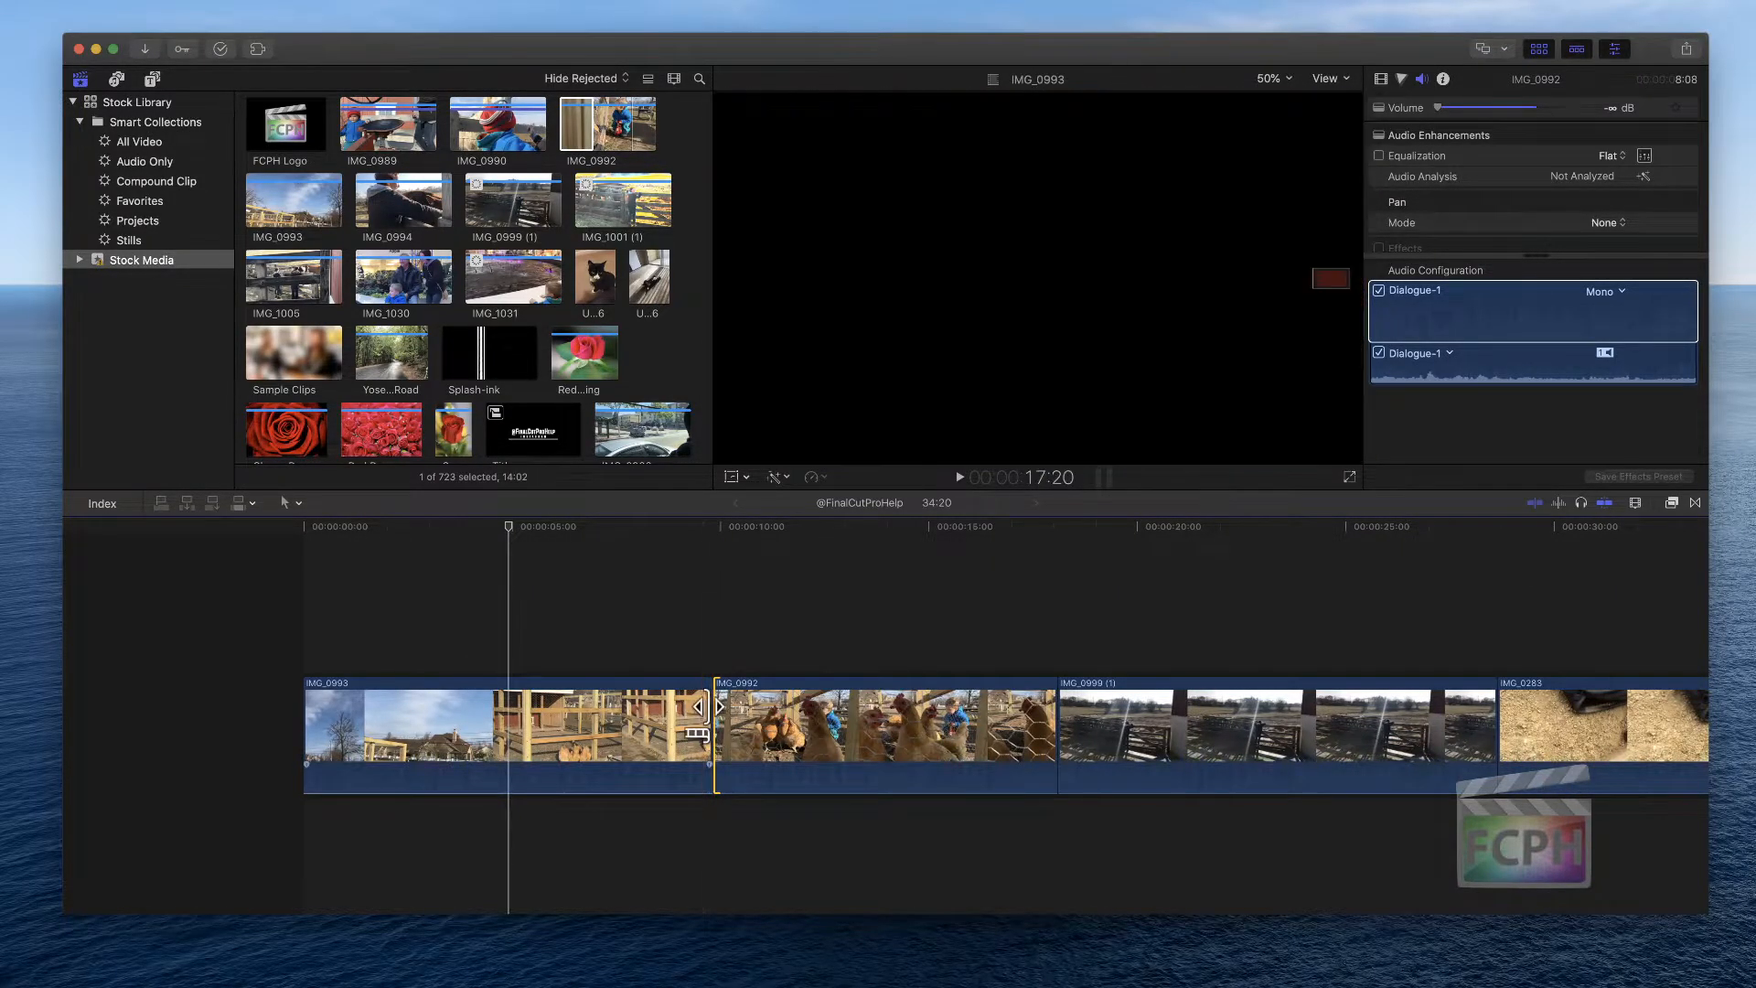
Trim IMG_0992's start to the skimmer position with Trim Start
scroll(707, 700, "right", 3)
scroll(706, 700, "right", 2)
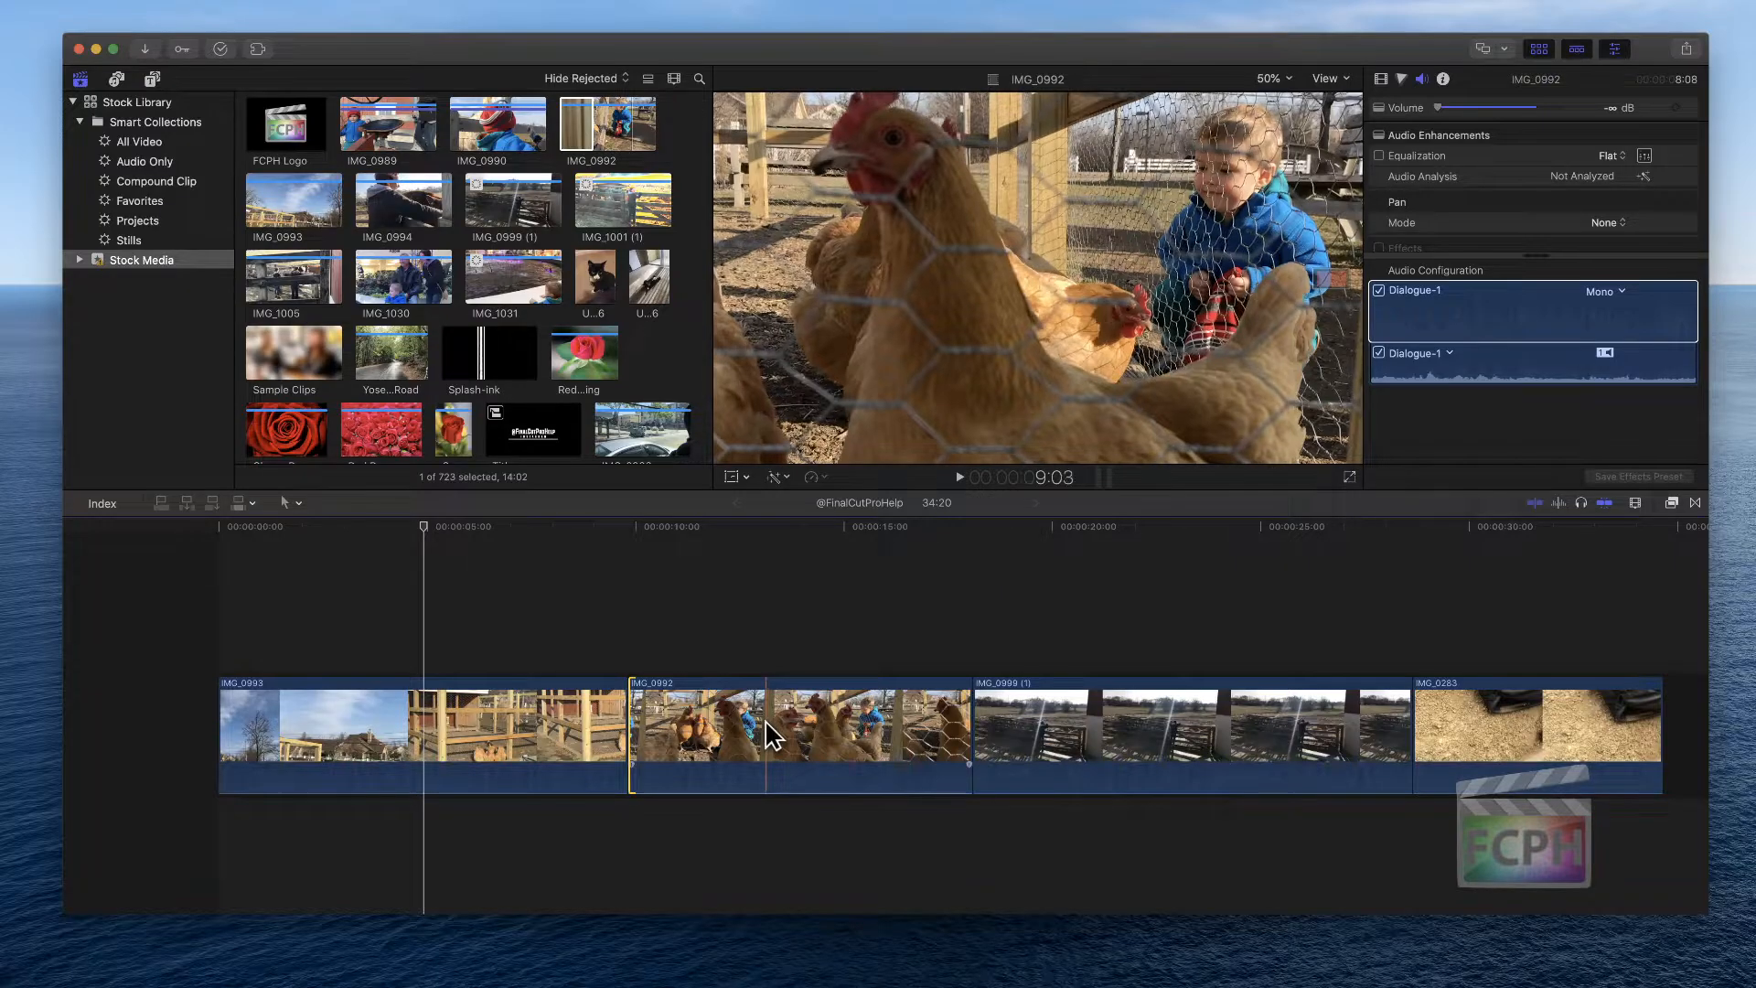
key("alt+bracketleft")
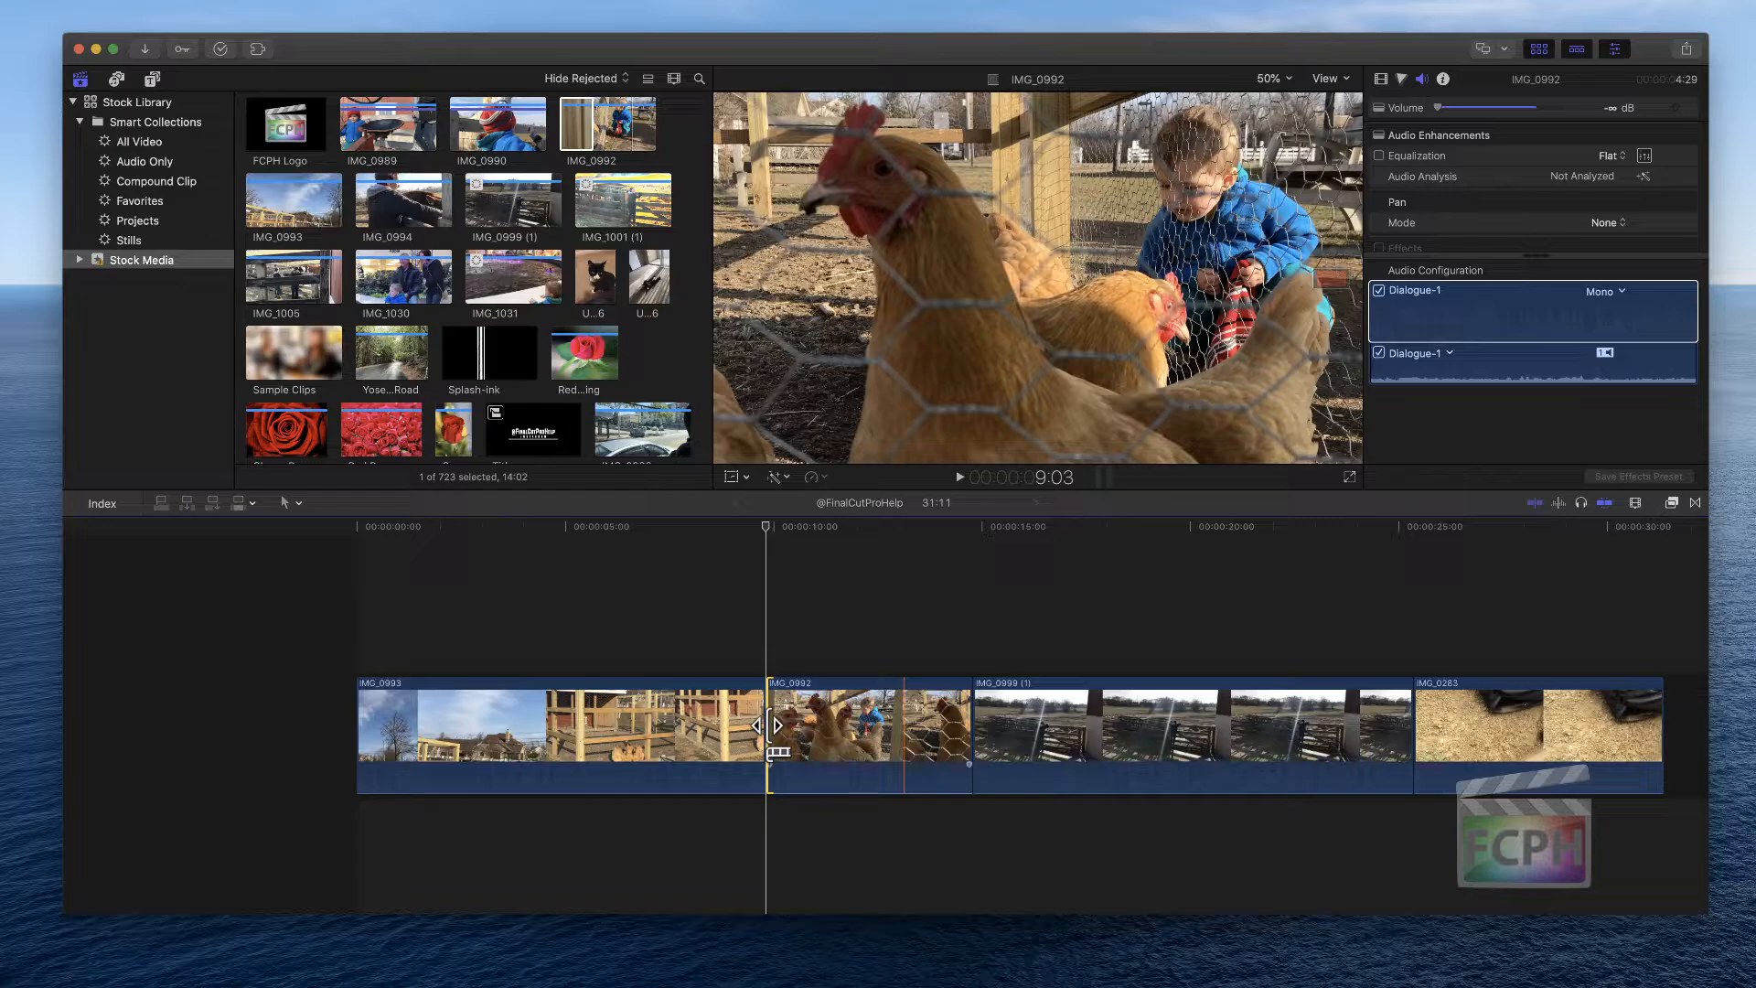
Play back the timeline across the trimmed IMG_0992 edit to review it
left_click_drag(903, 527, 803, 527)
key("space")
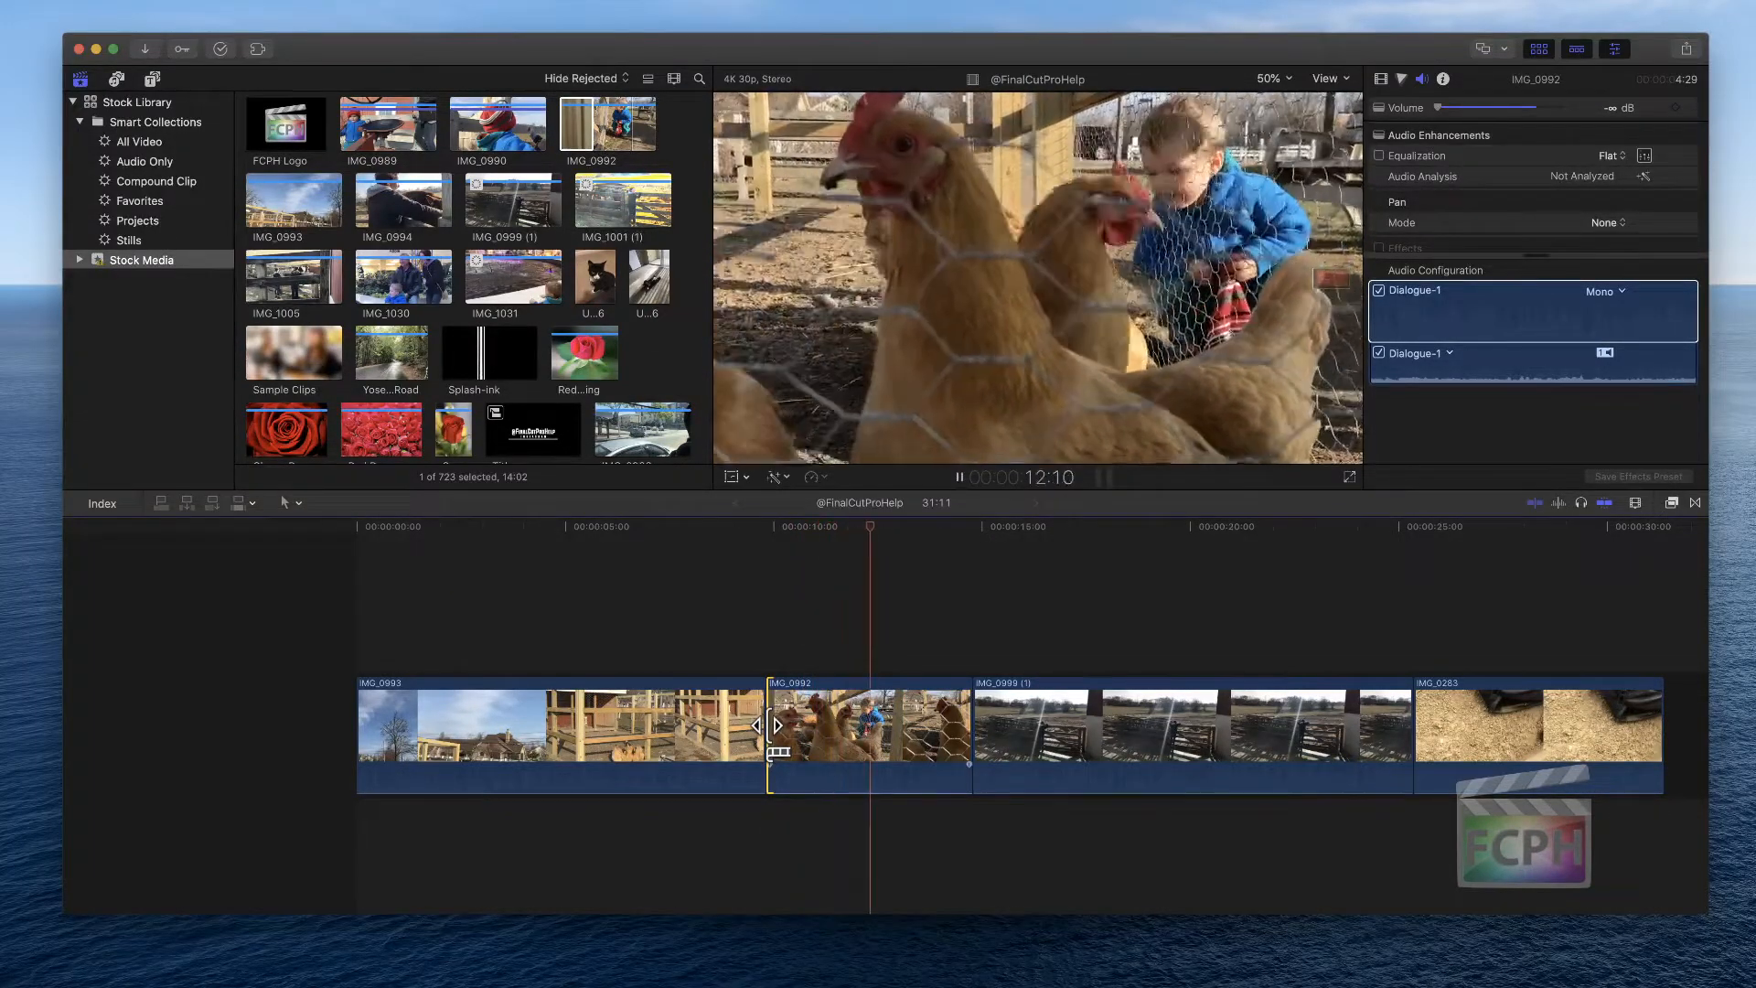
key("space")
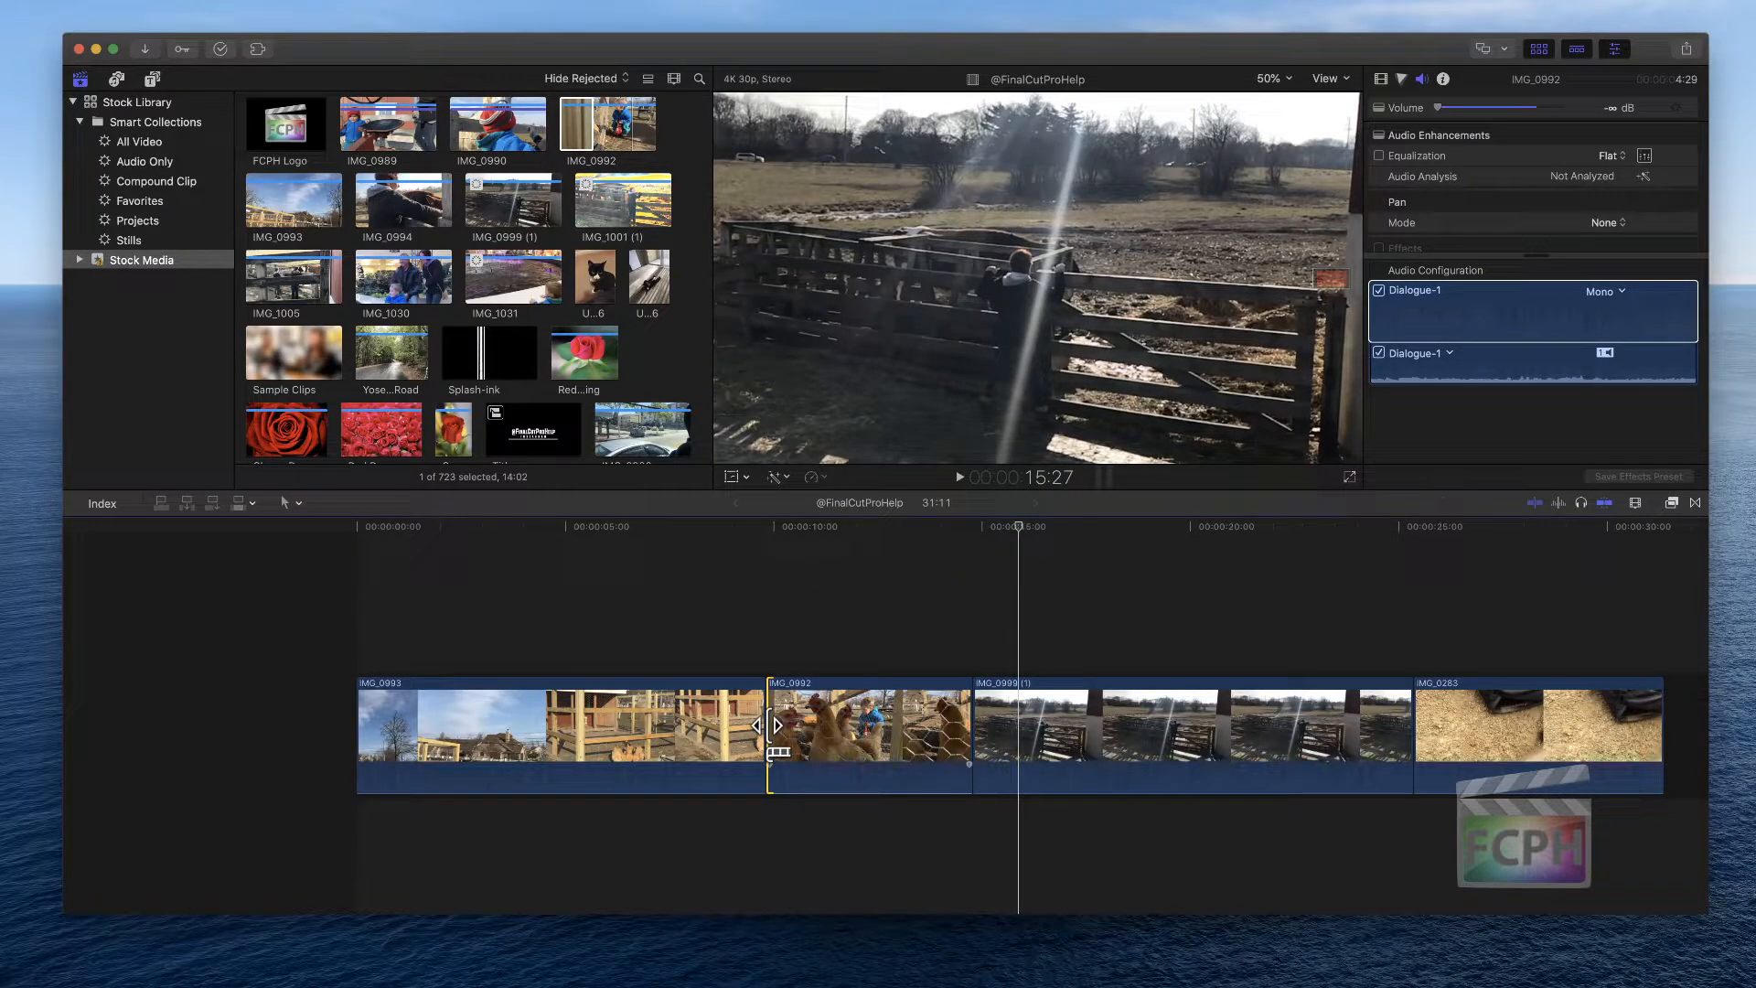
key("space")
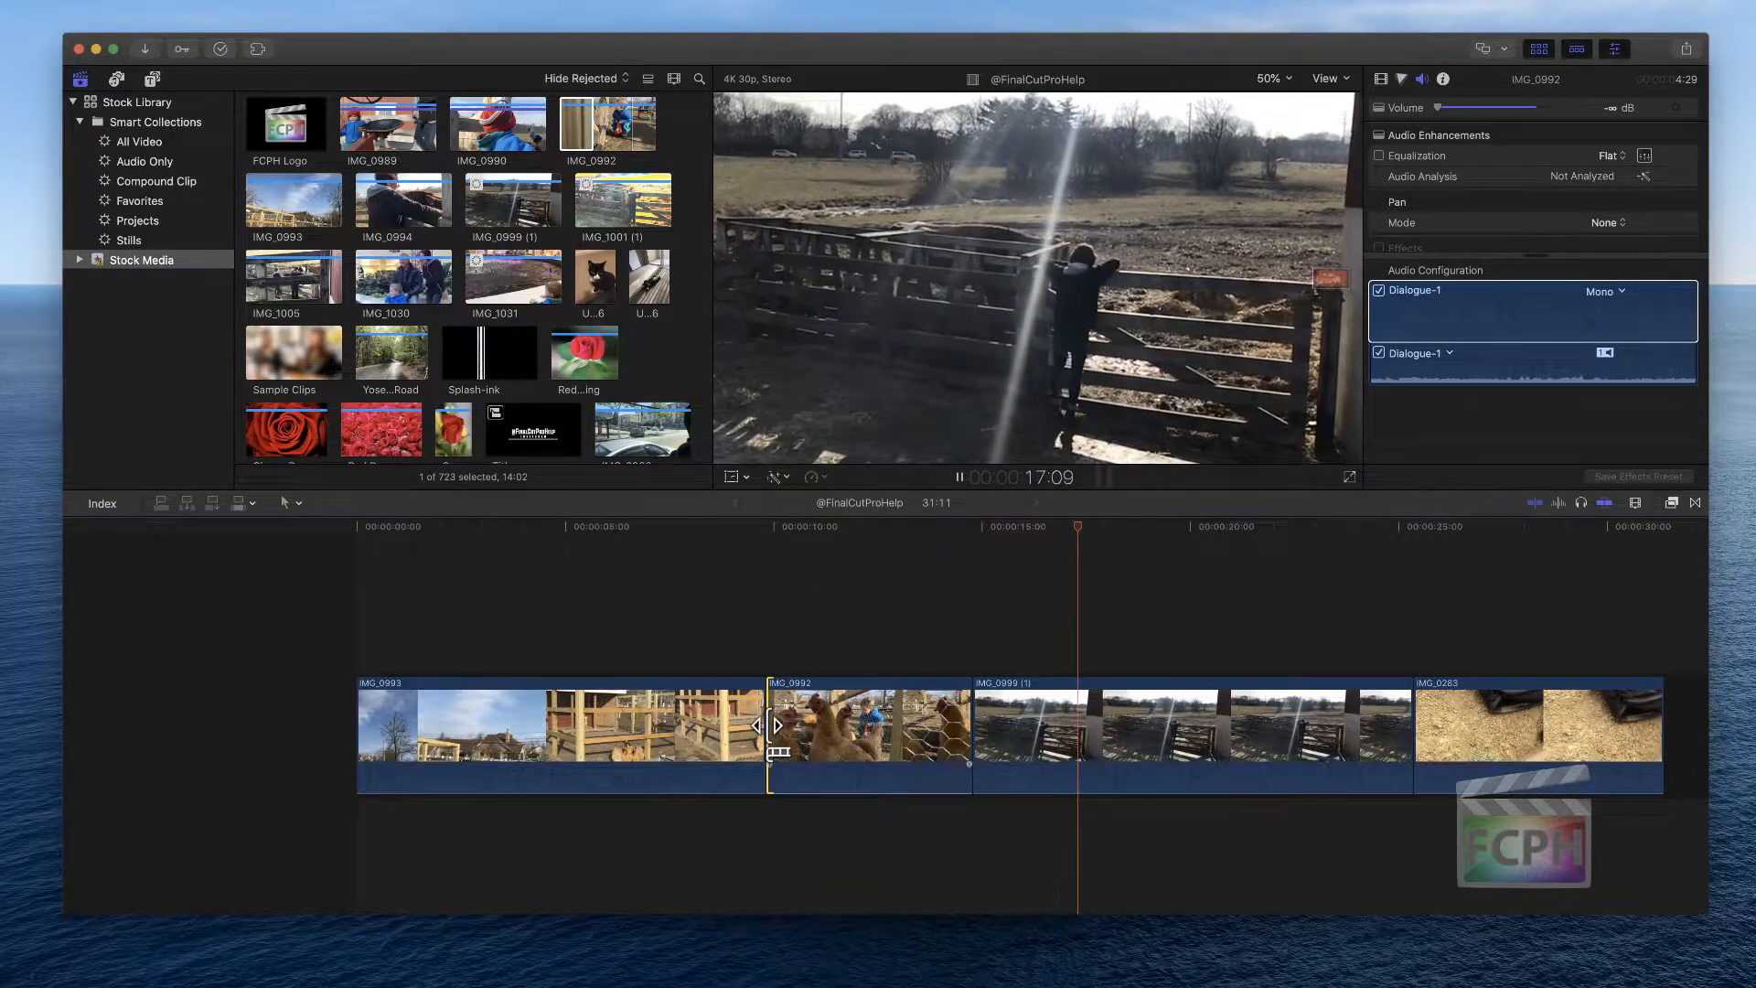
key("space")
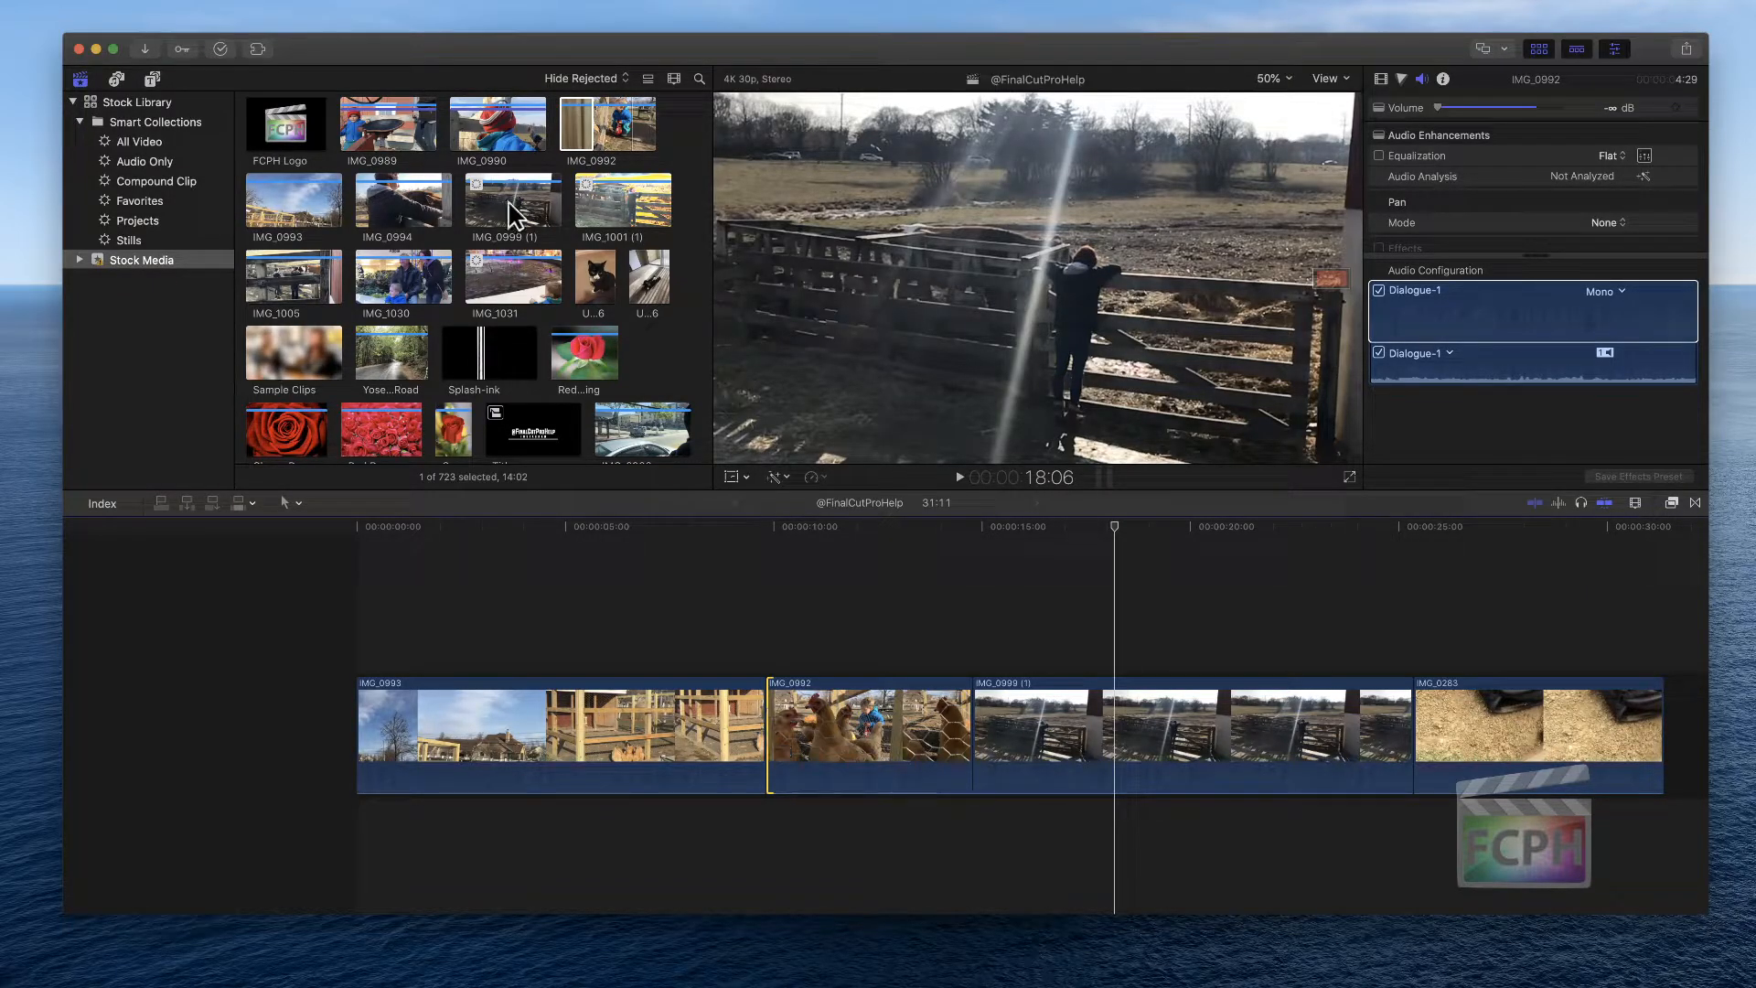
left_click(781, 619)
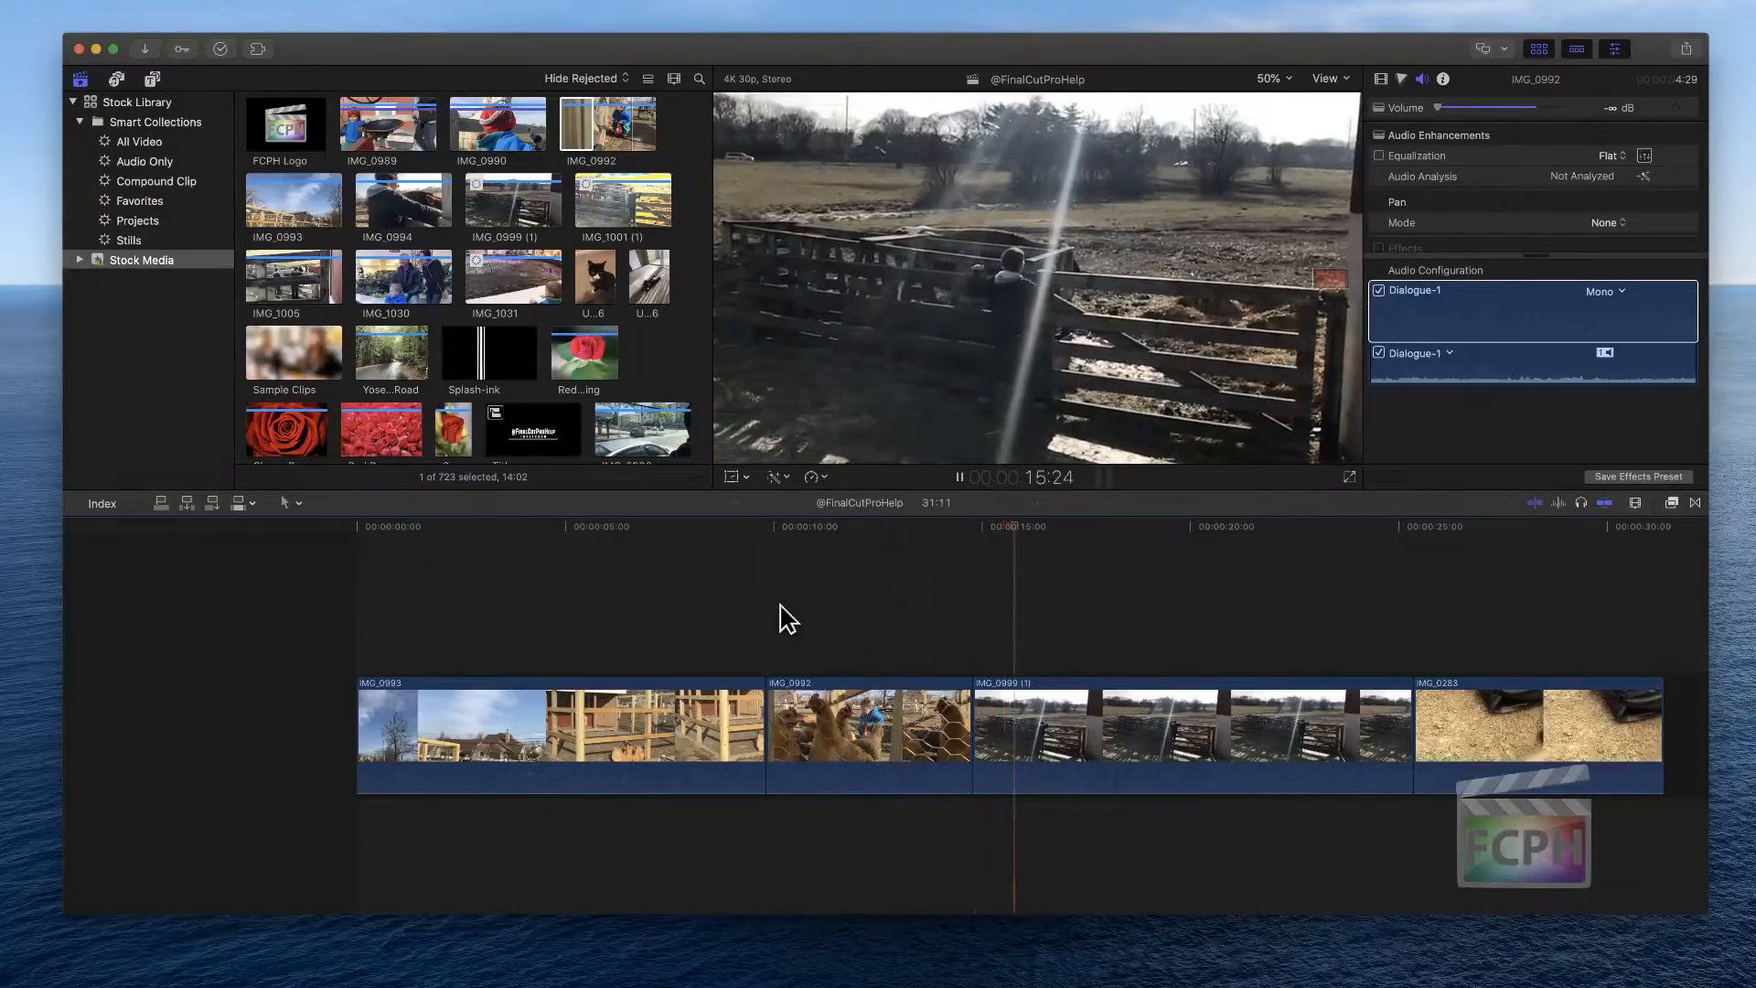
During playback, trim IMG_0999 (1)'s start and then its end at the playhead with Trim Start and Trim End
key("space")
key("alt+bracketleft")
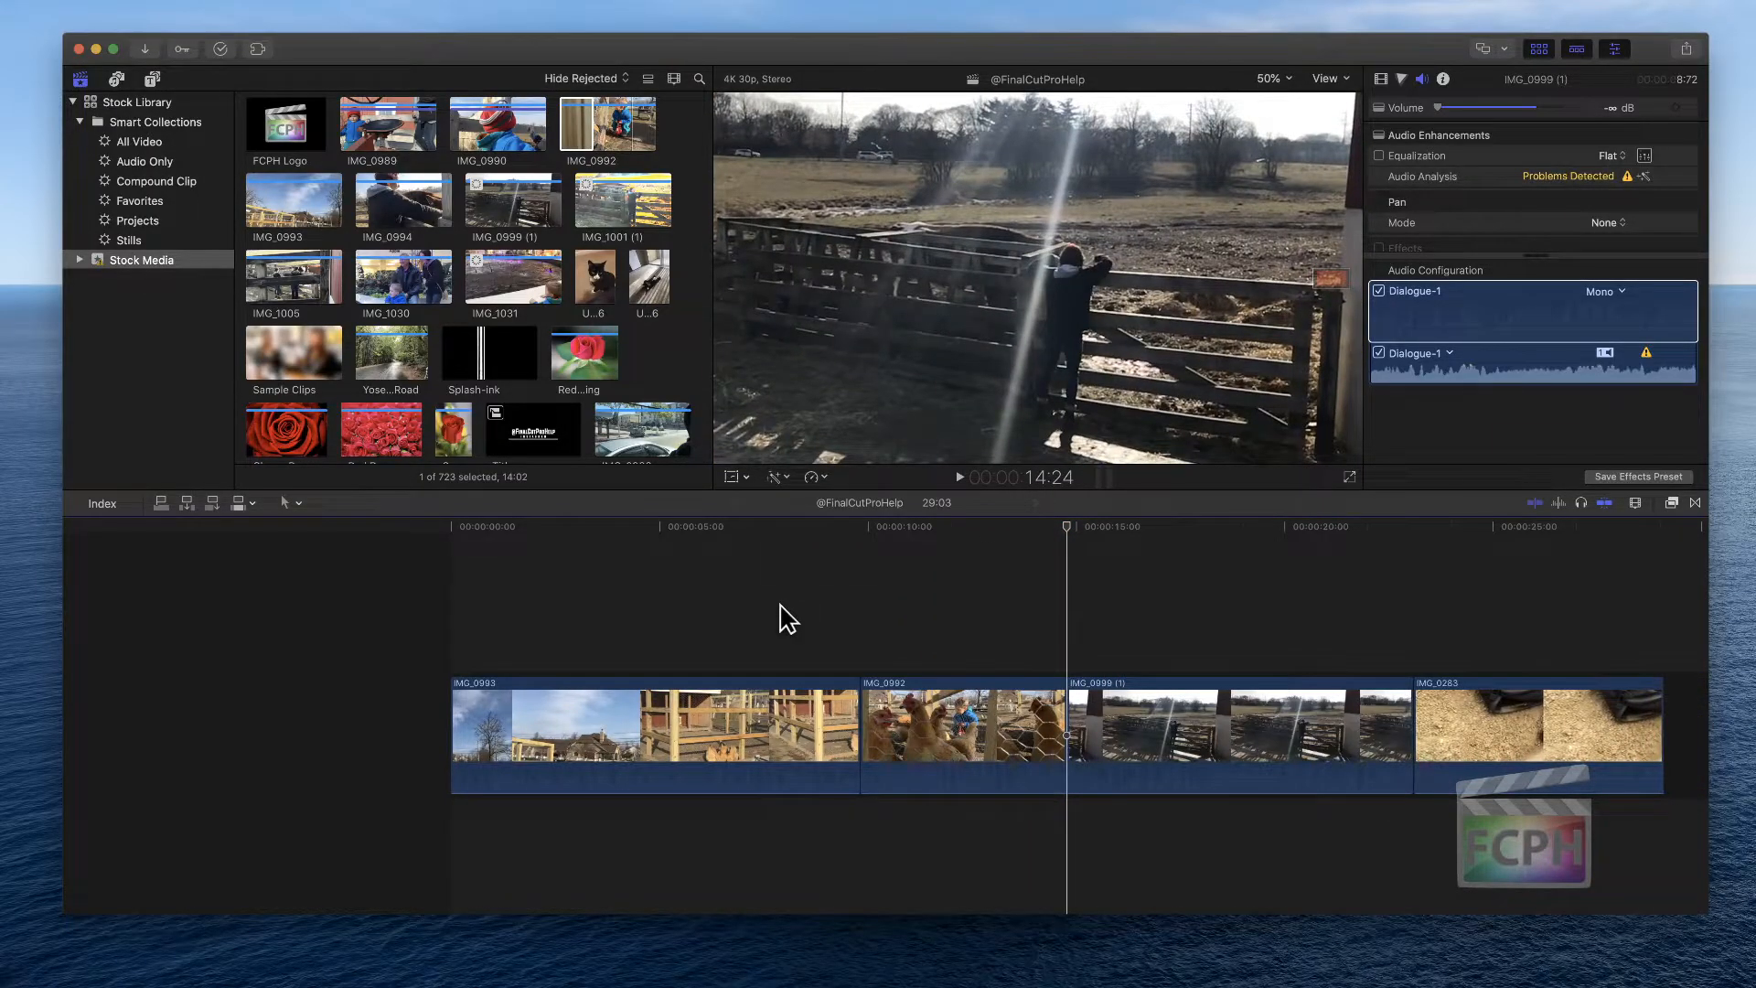
key("space")
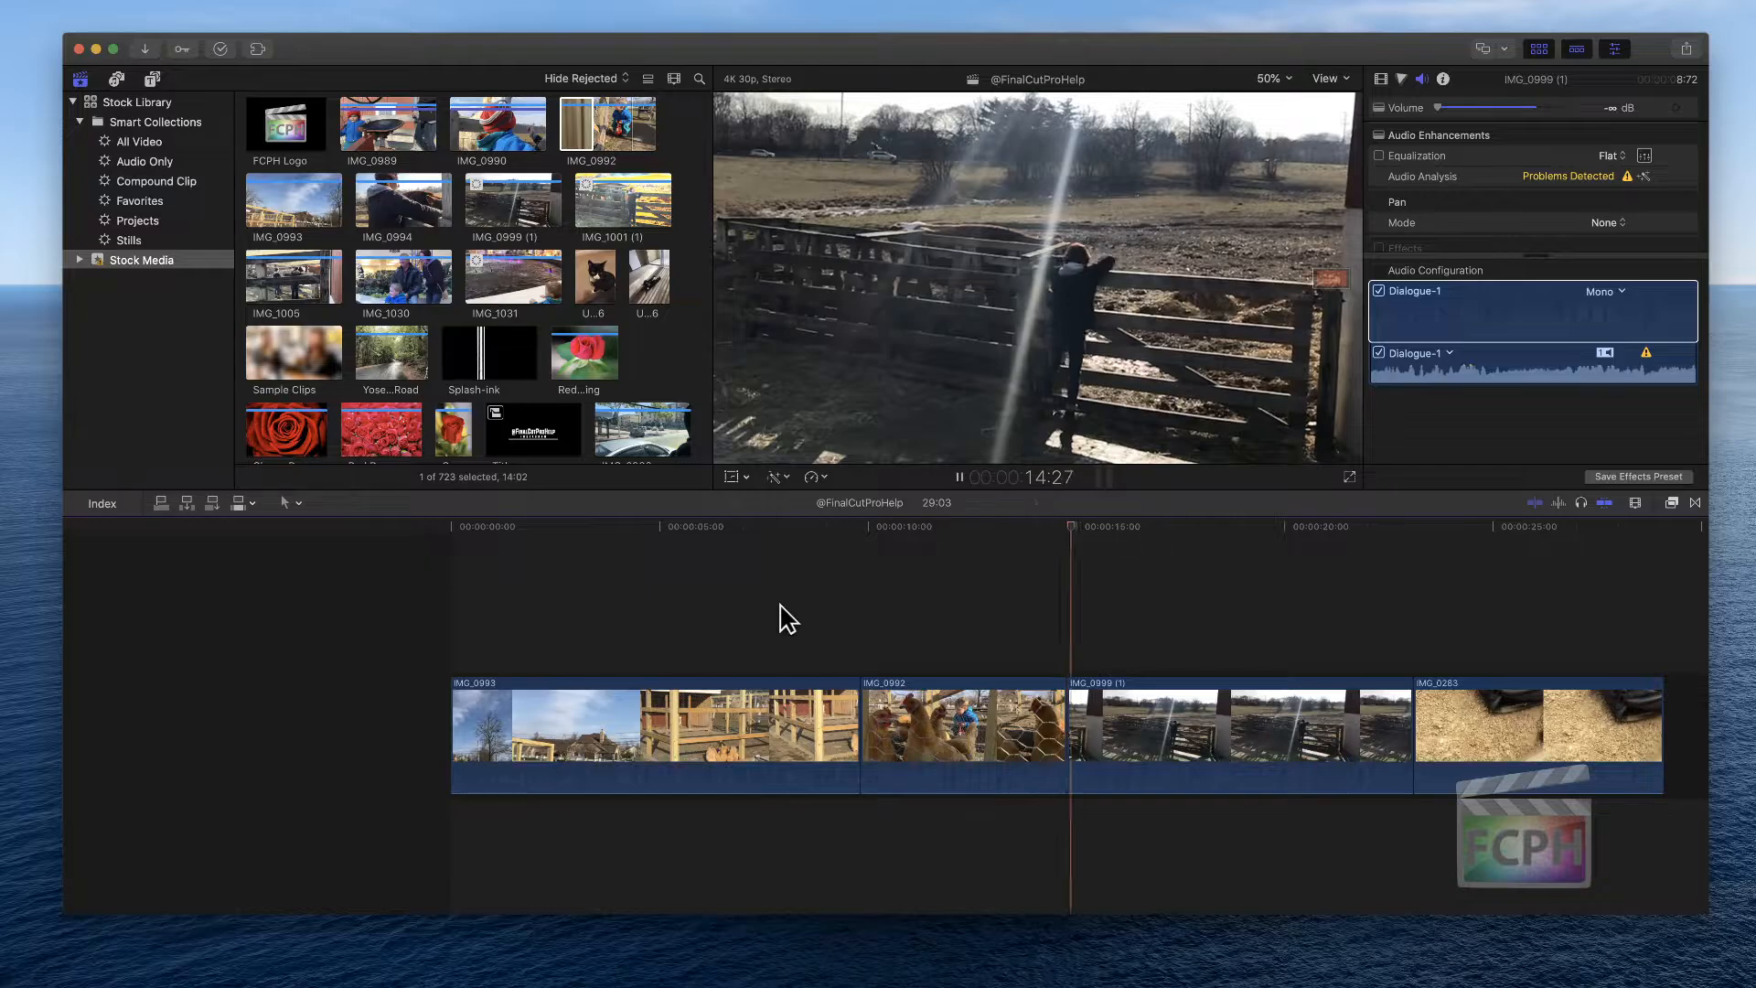
key("space")
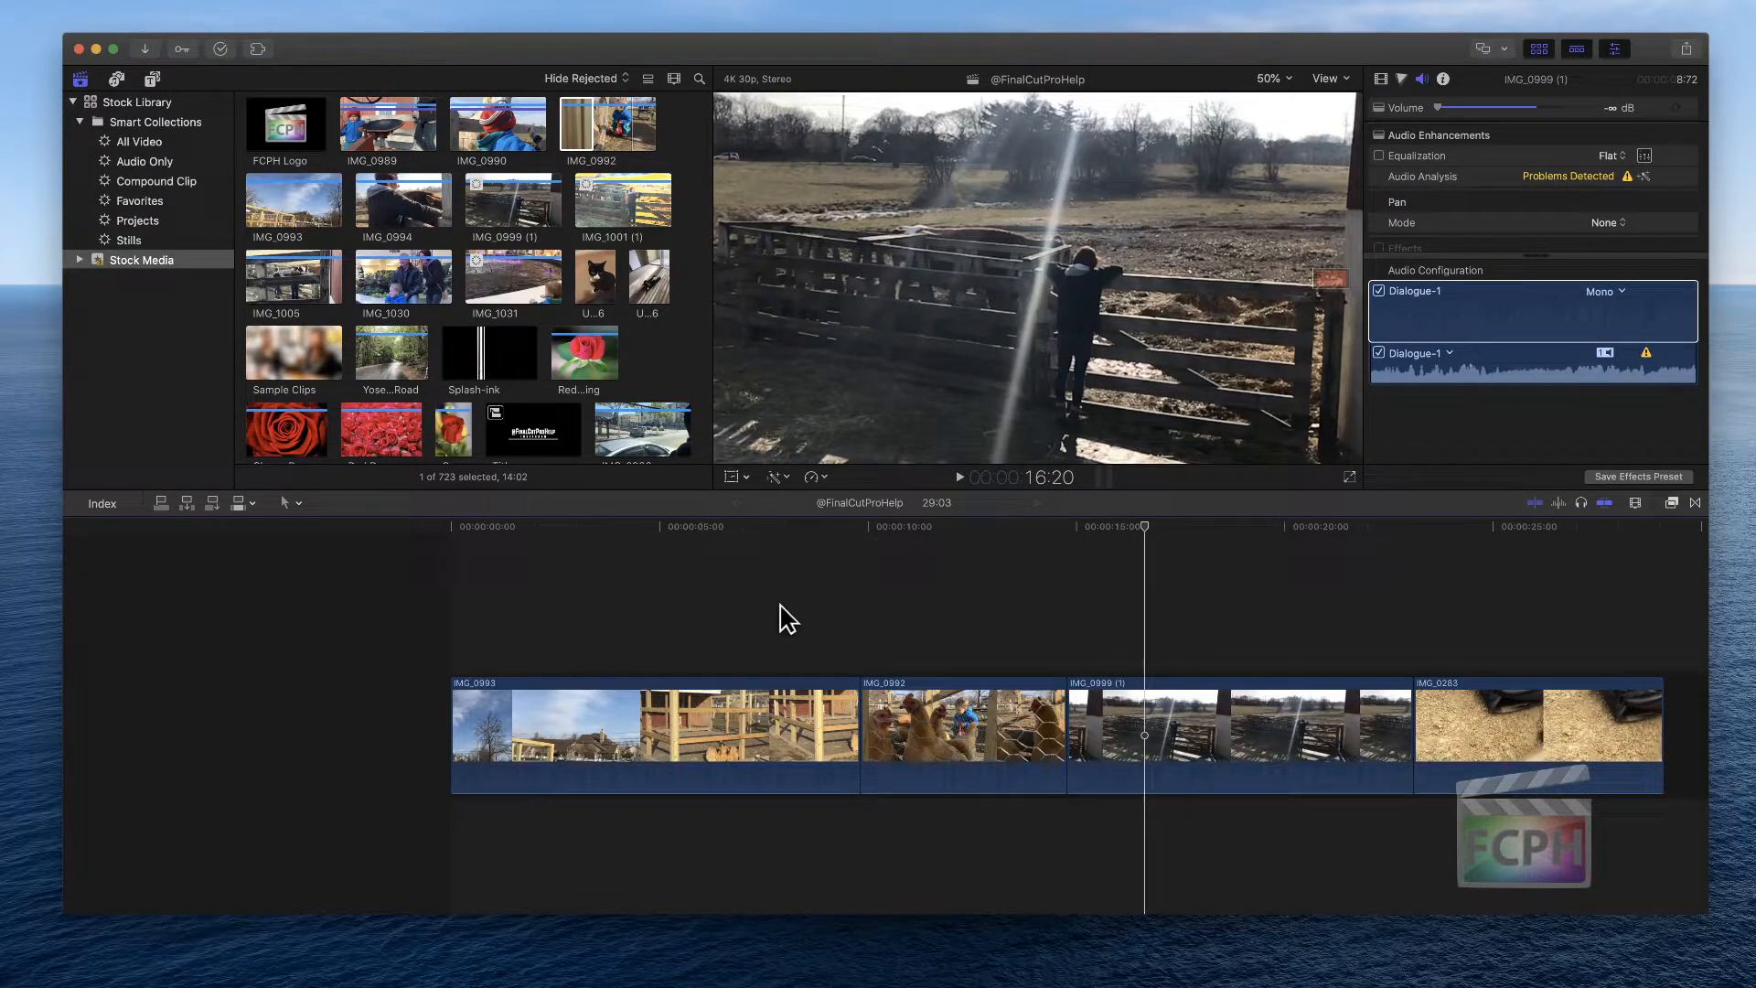
key("alt+bracketright")
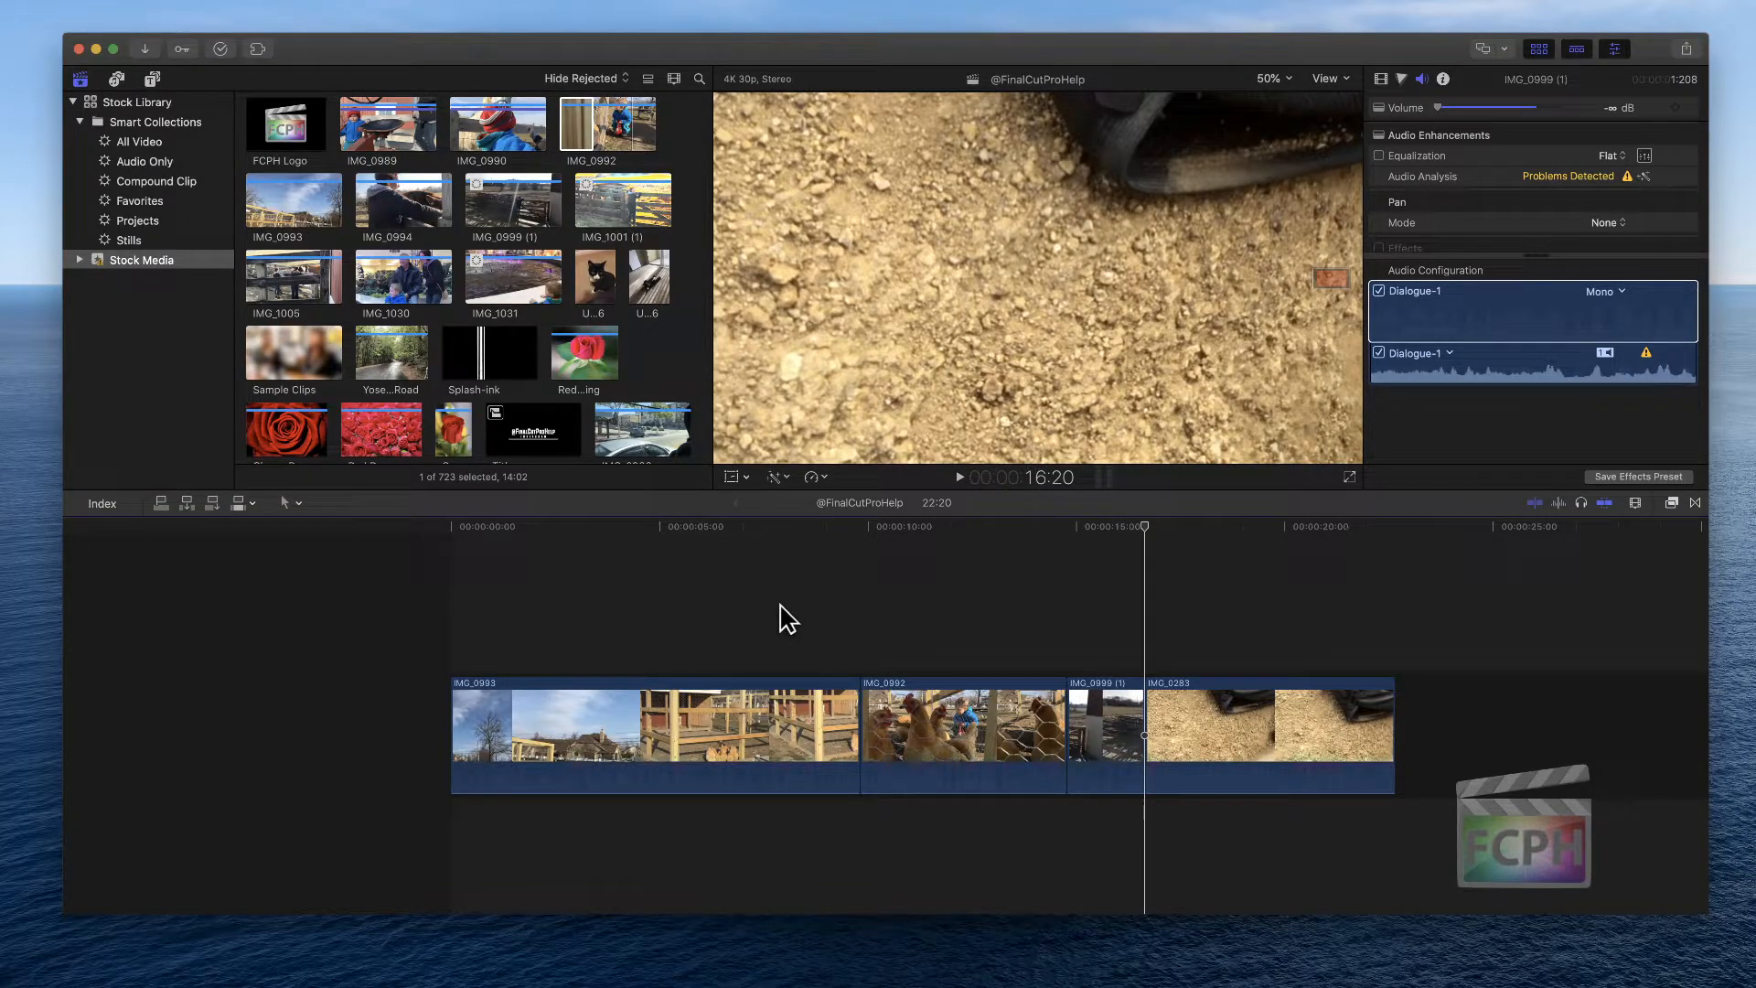
Switch to Safari and scroll through the Final Cut Pro Shortcut of the Year bracket spreadsheet
mouse_move(846, 983)
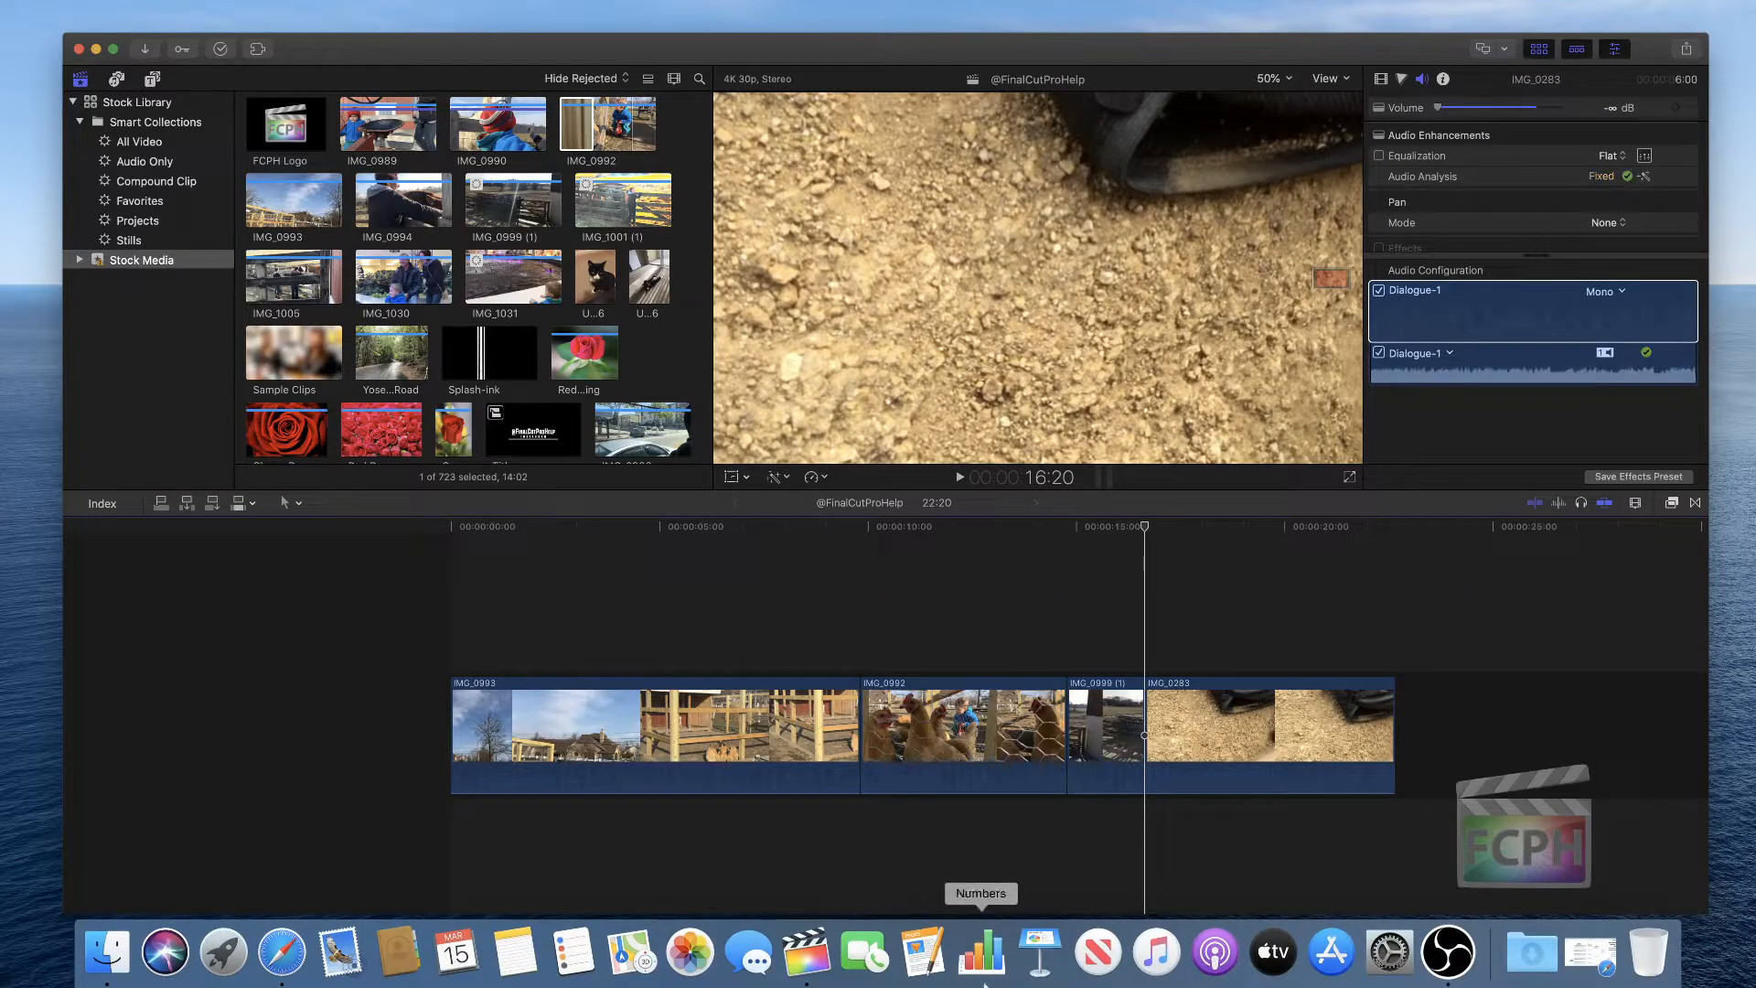
left_click(281, 970)
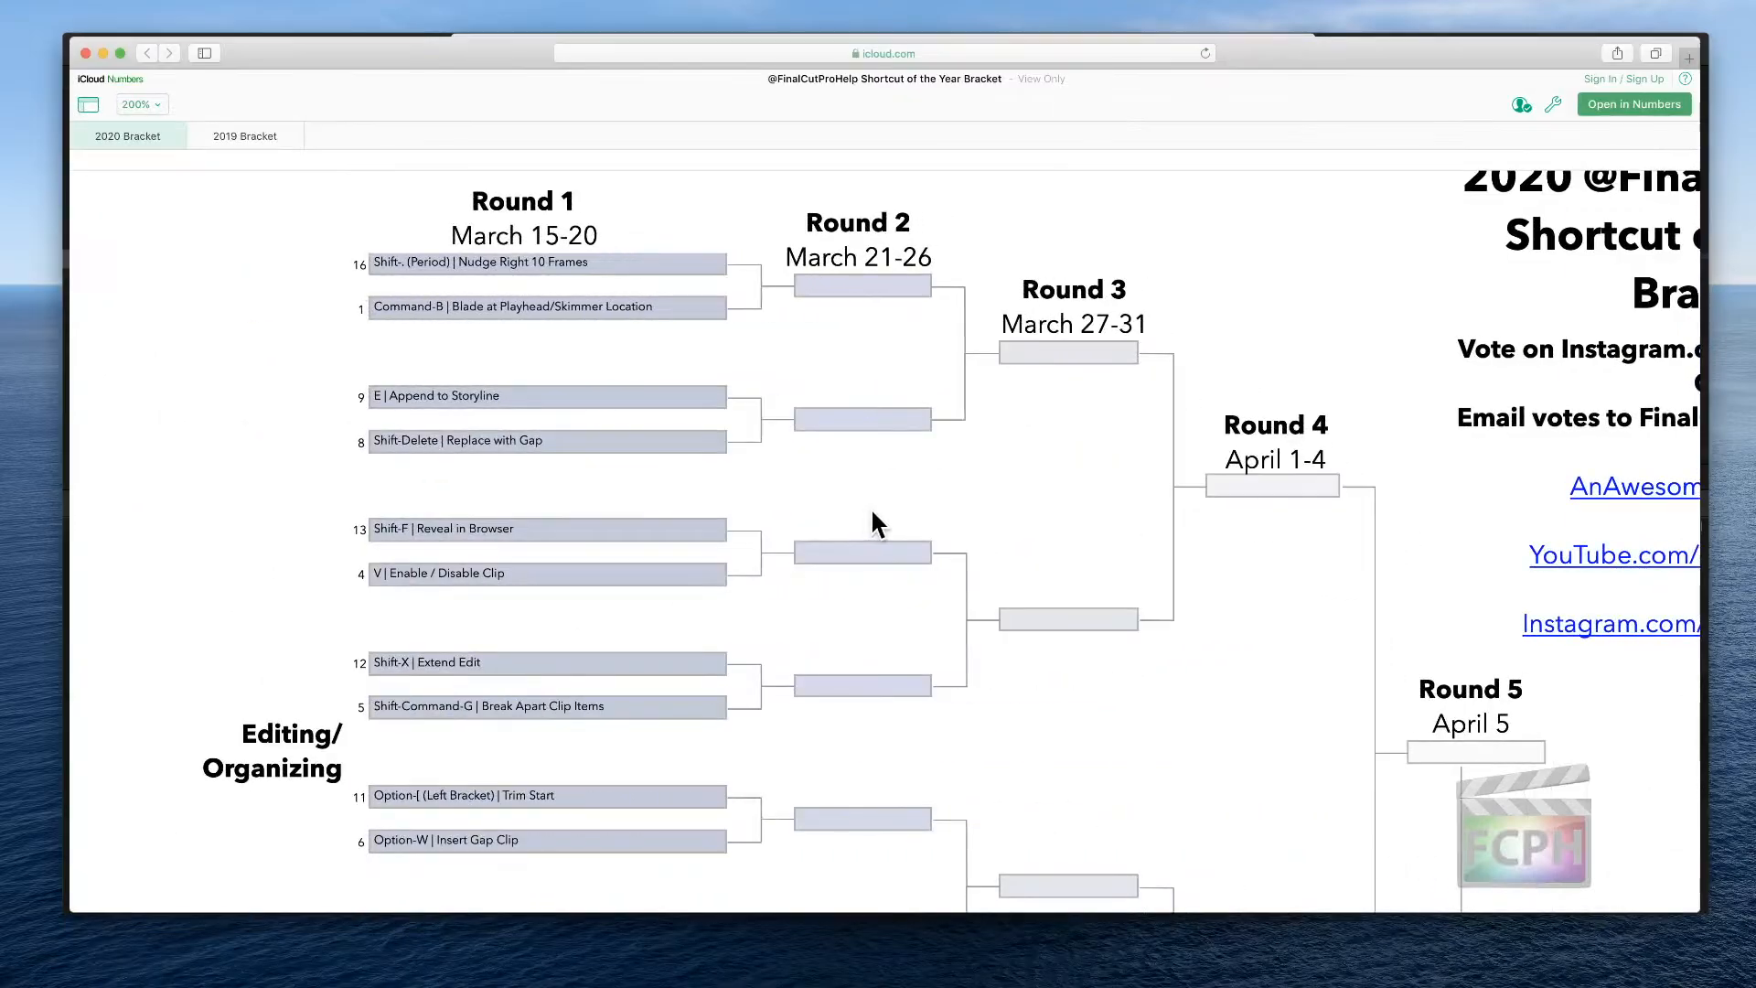
scroll(768, 478, "down", 5)
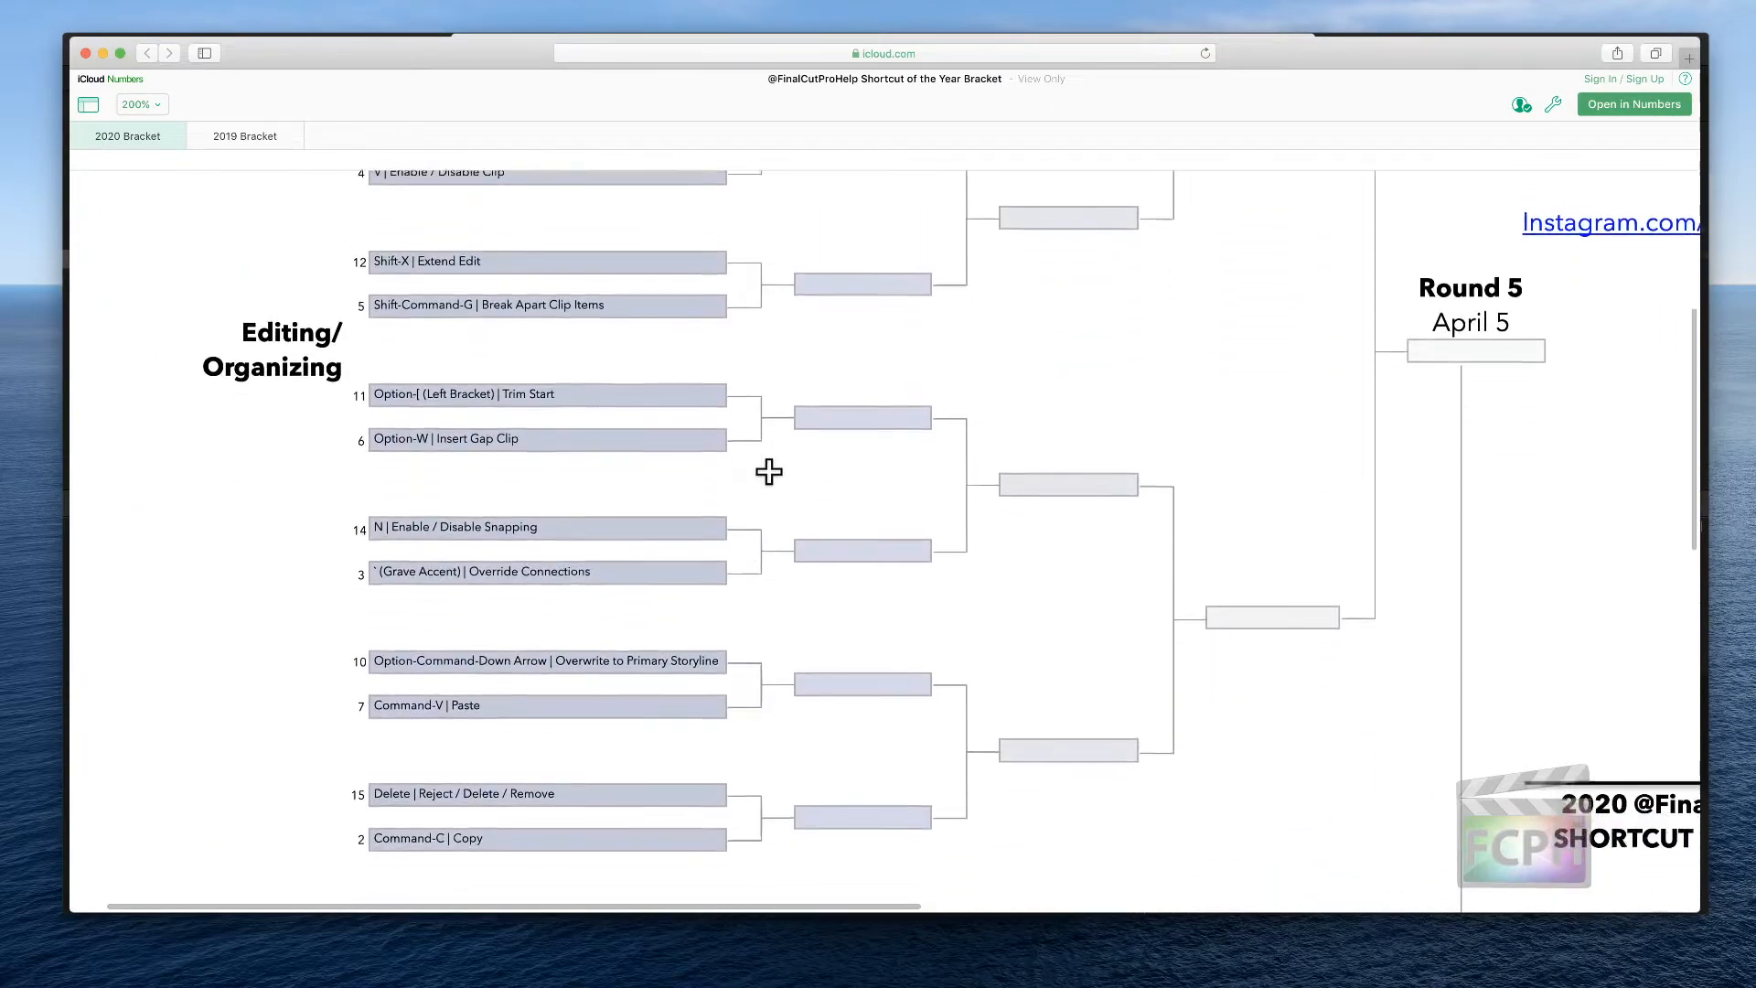
scroll(769, 472, "down", 6)
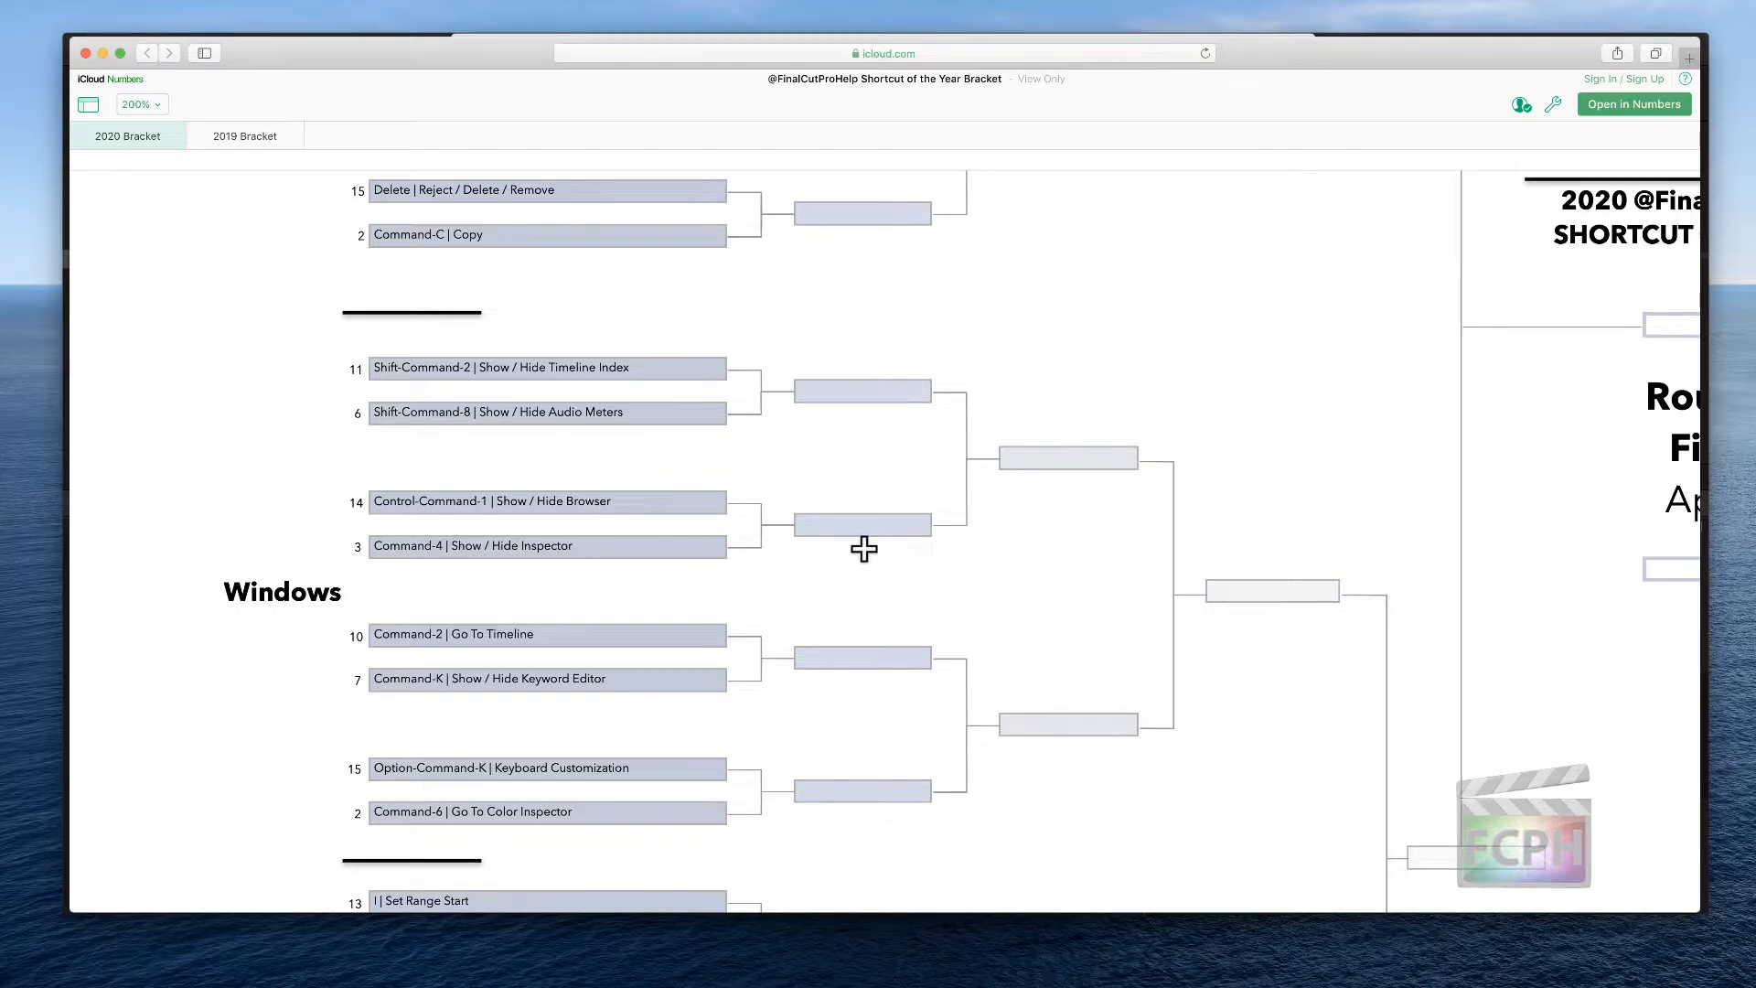
scroll(863, 547, "down", 5)
scroll(866, 548, "down", 2)
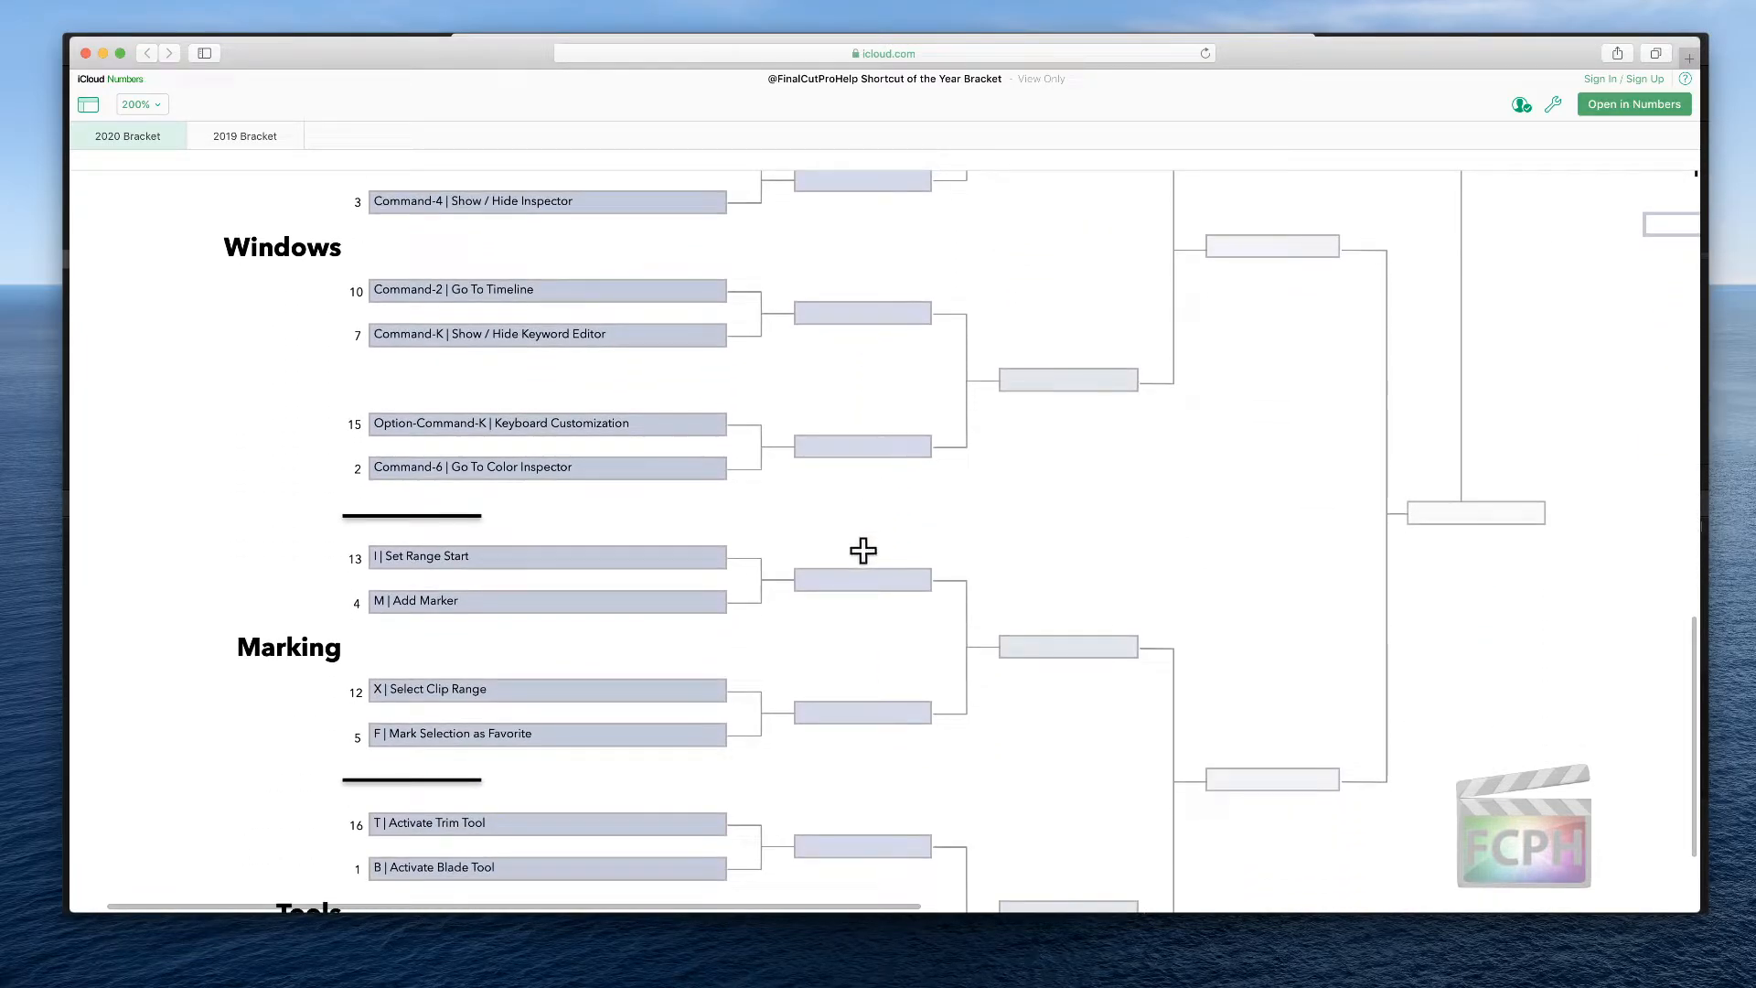
scroll(853, 553, "down", 1)
scroll(854, 553, "down", 3)
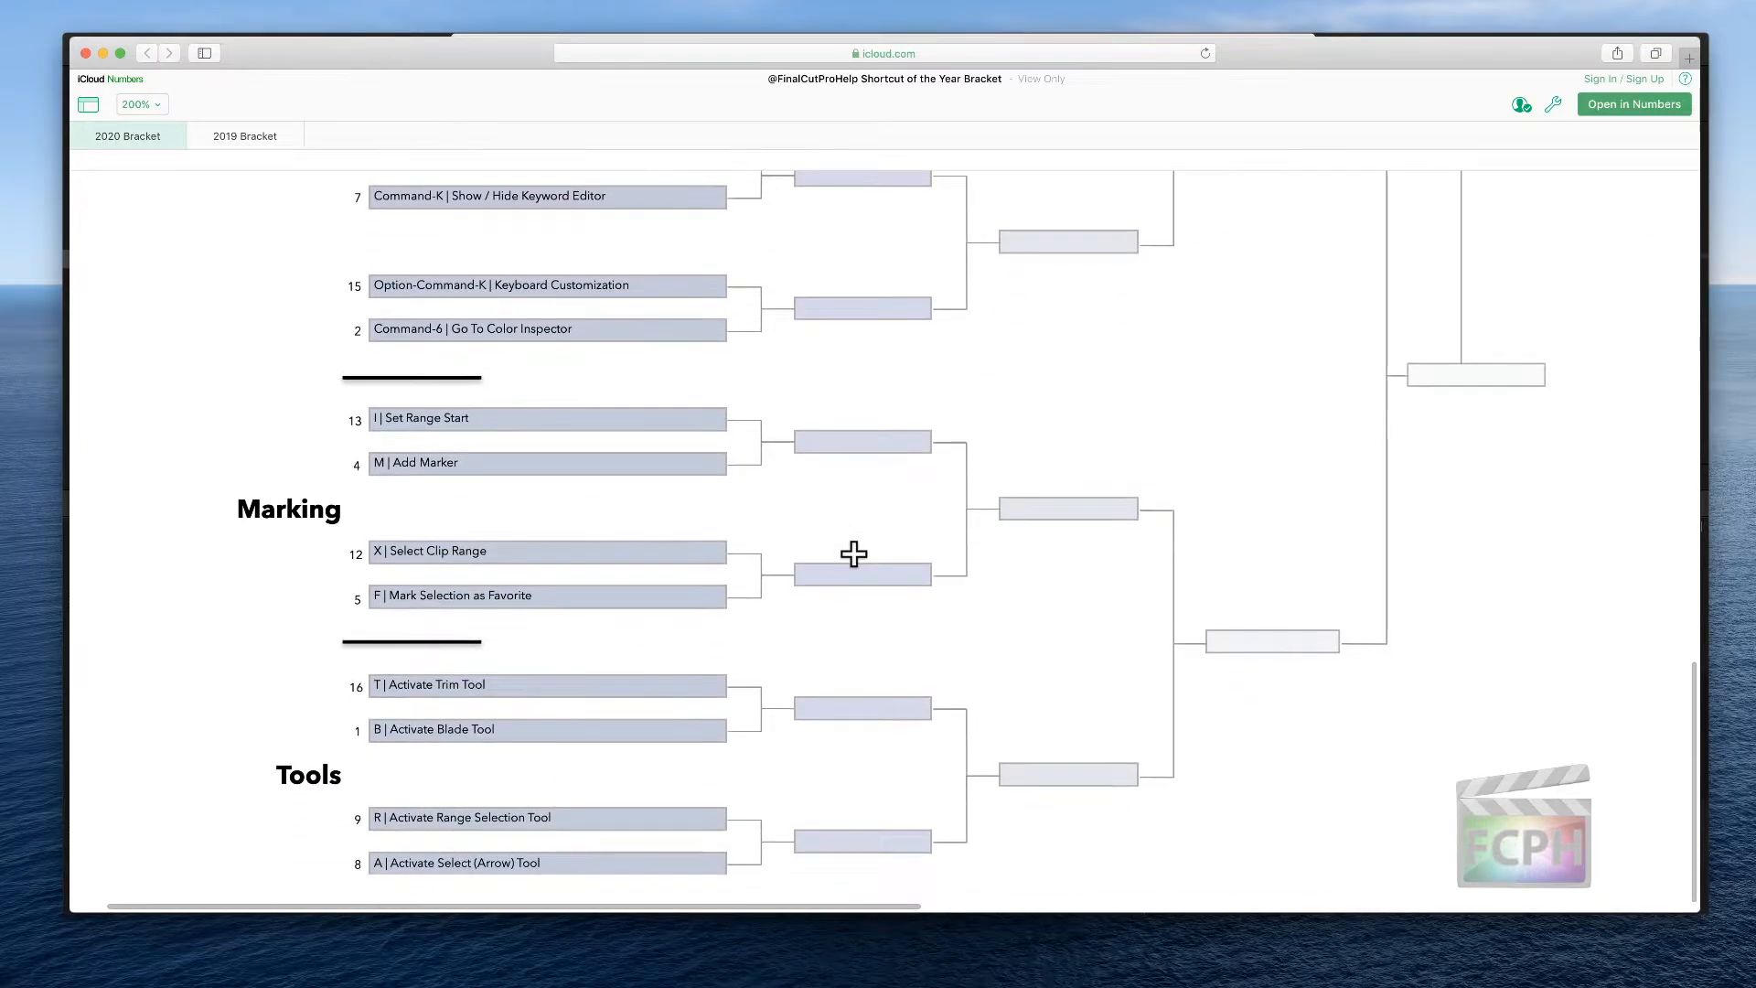
scroll(853, 553, "right", 15)
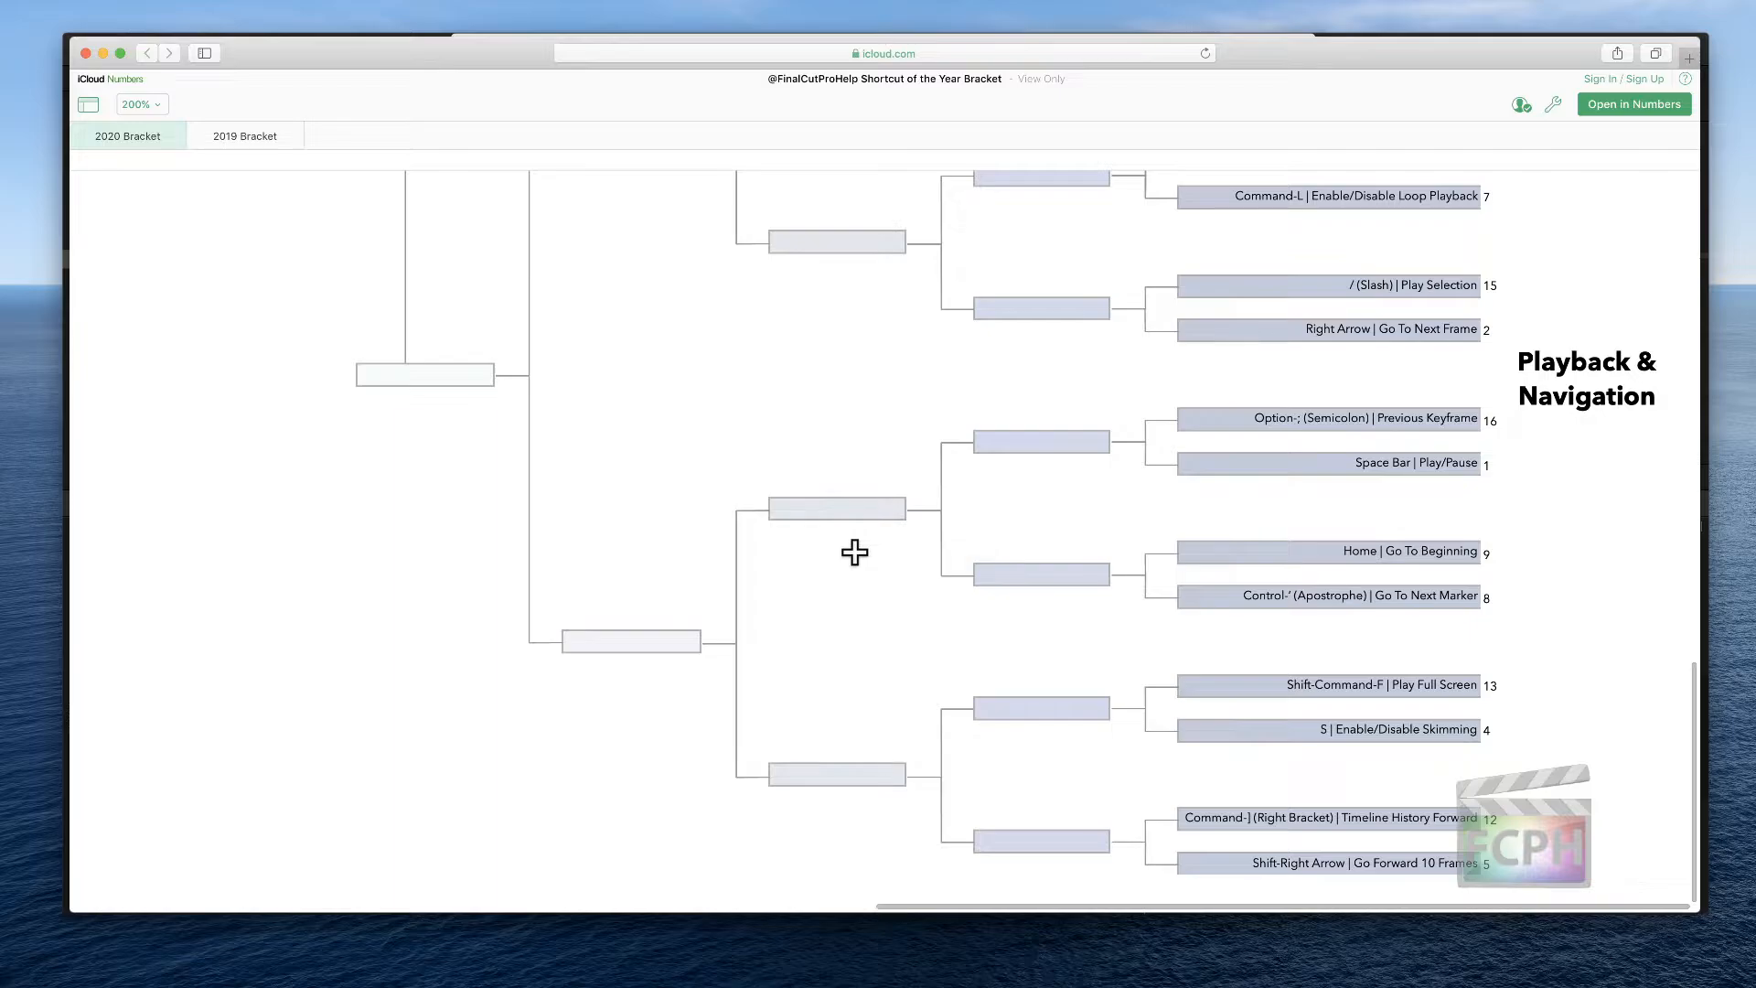
Scroll back up through the bracket spreadsheet to its title and the Editing/Organizing shortcut entries
scroll(855, 552, "up", 13)
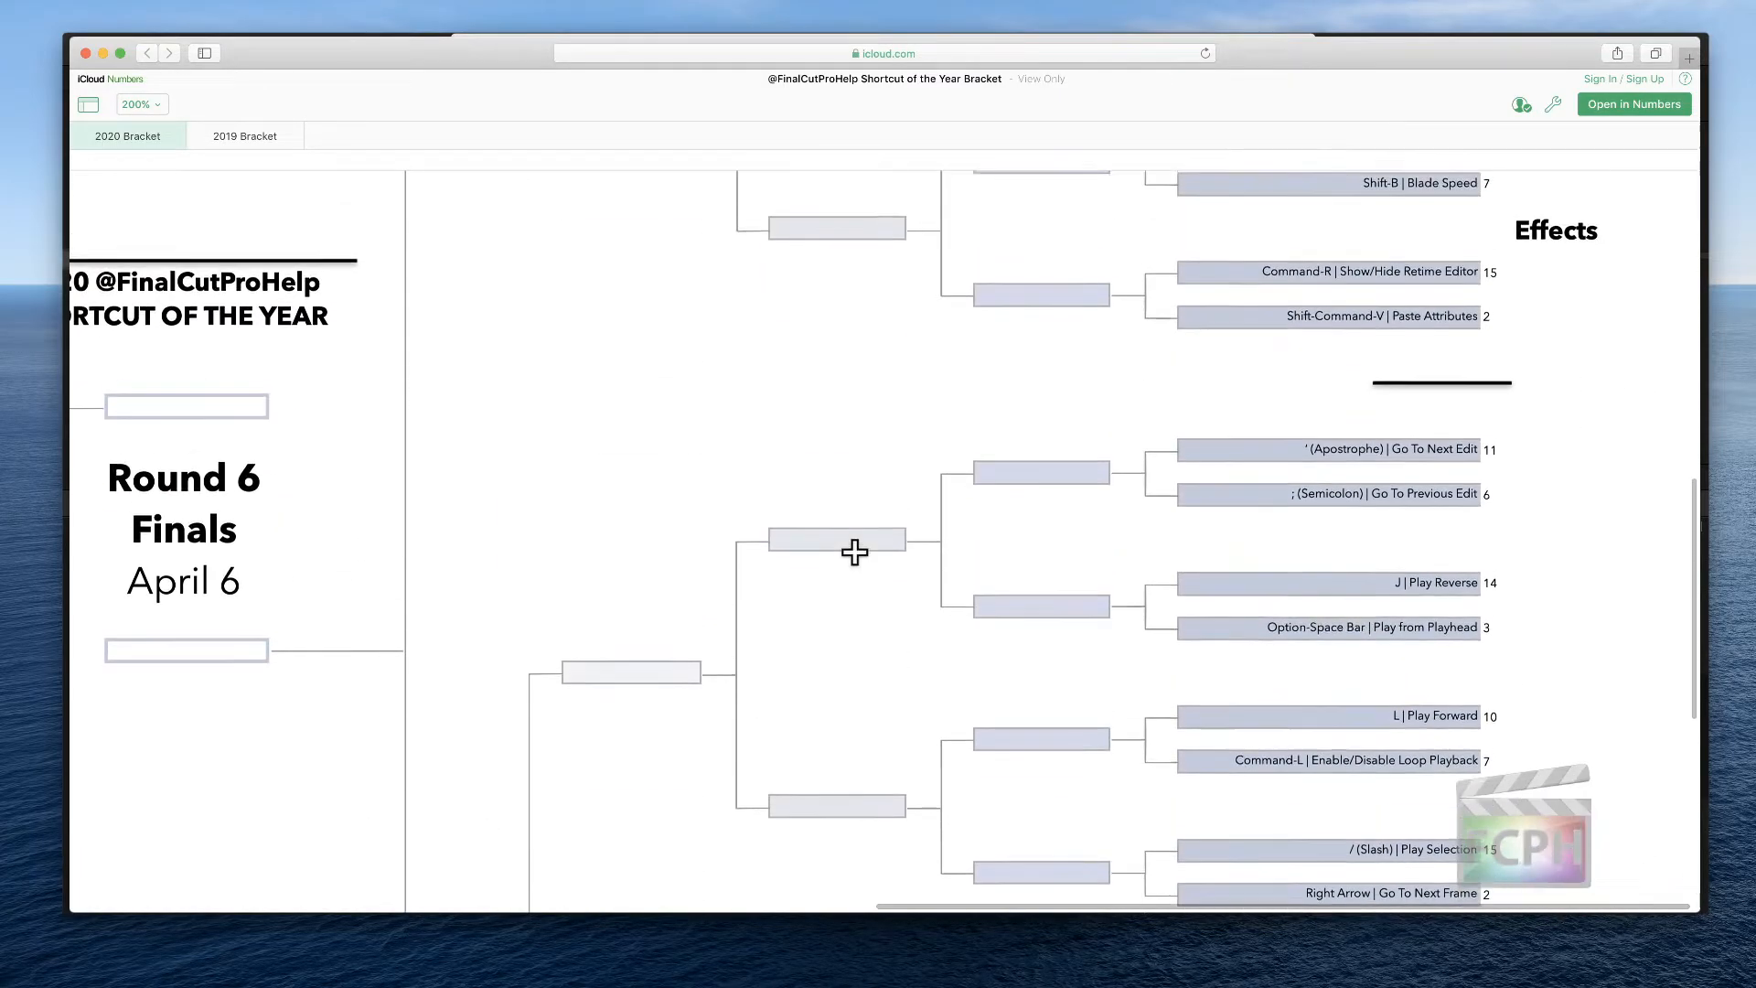
scroll(855, 552, "up", 18)
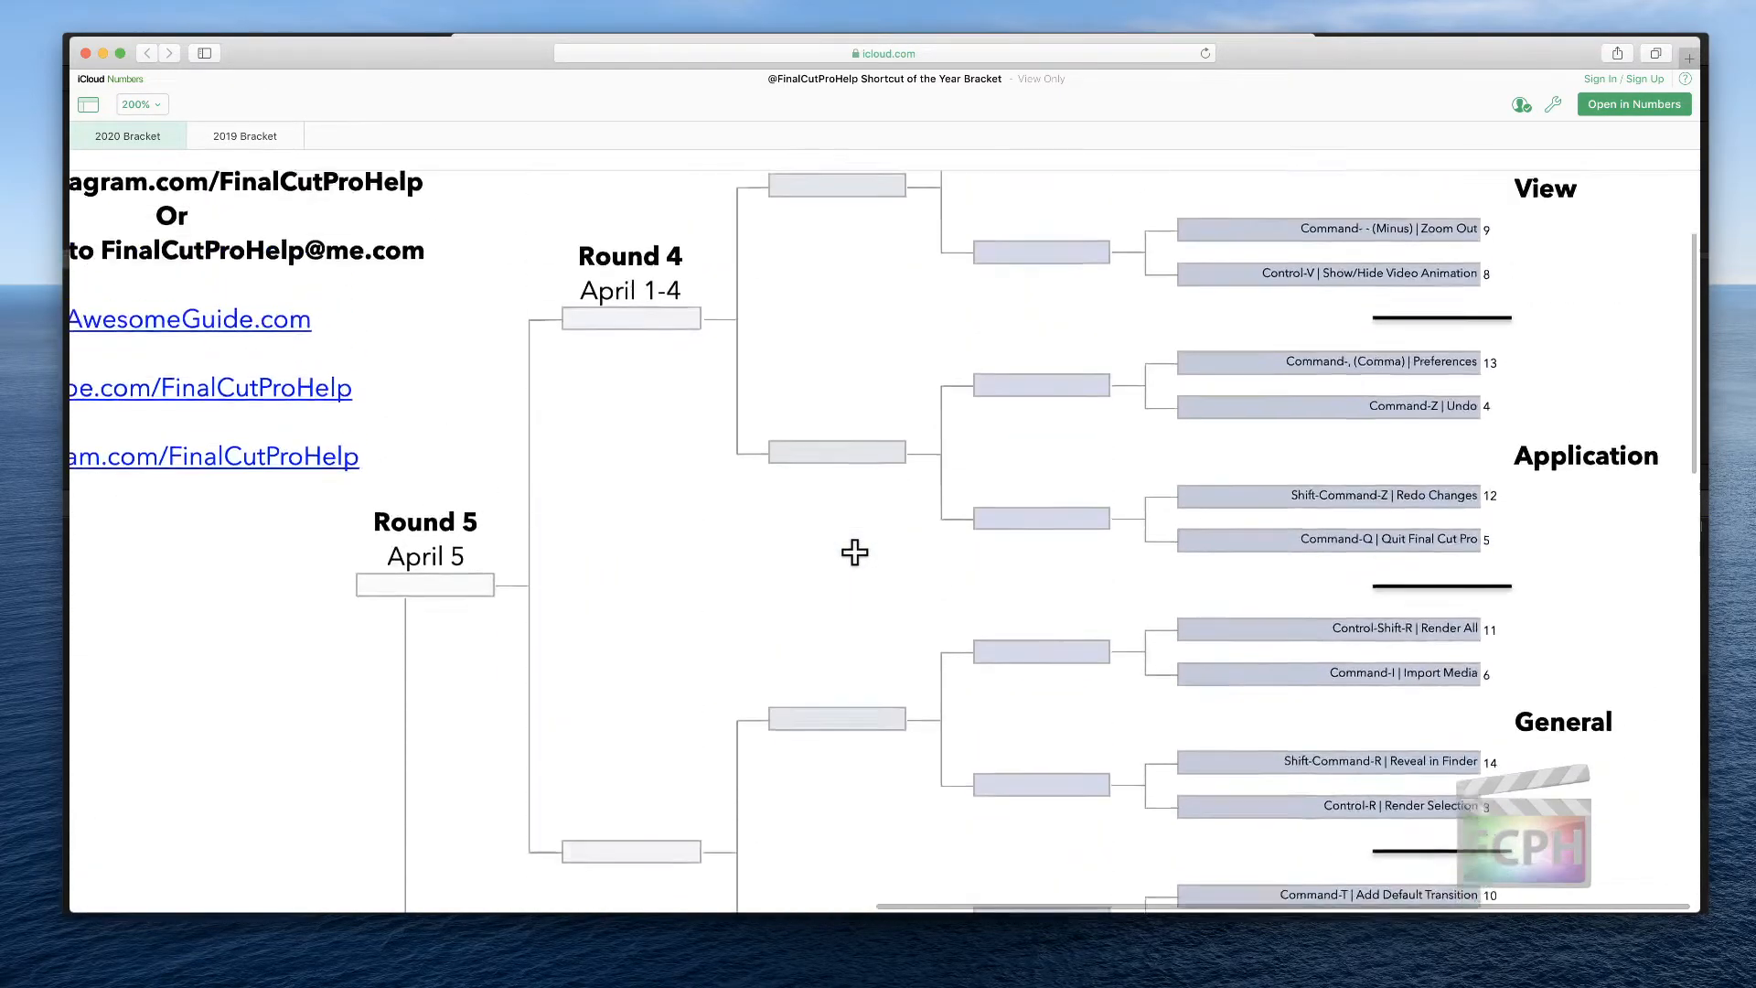
scroll(854, 552, "up", 4)
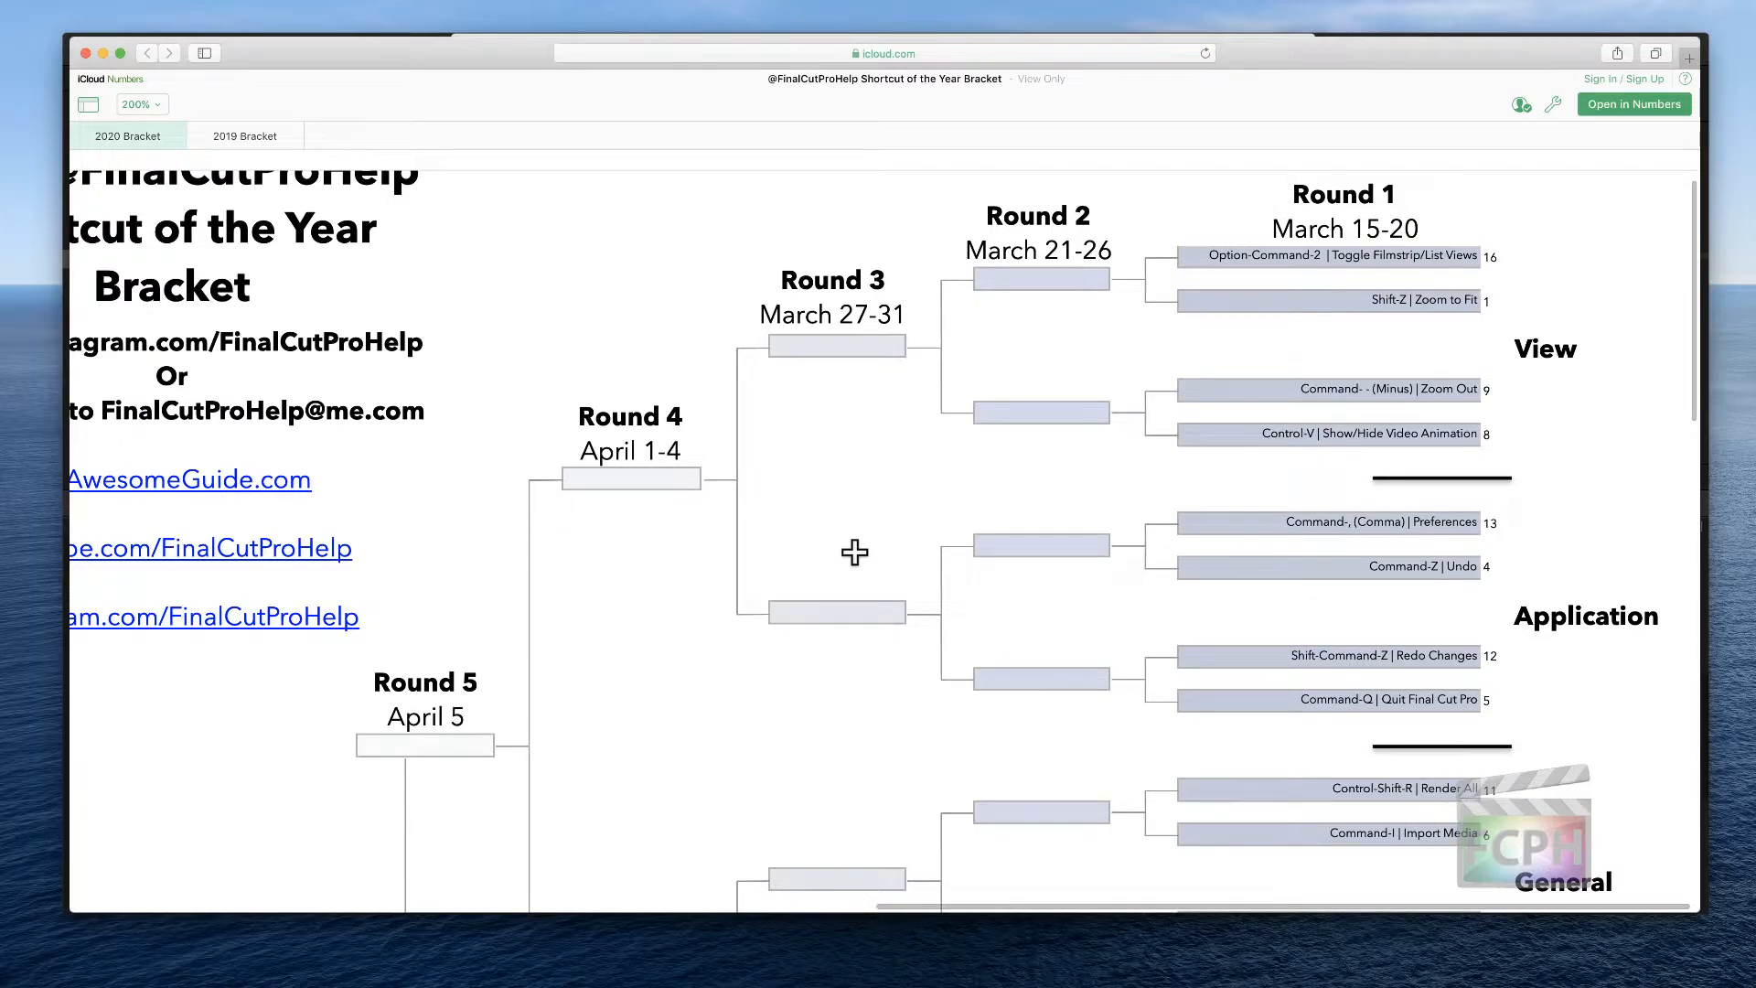
scroll(855, 551, "left", 20)
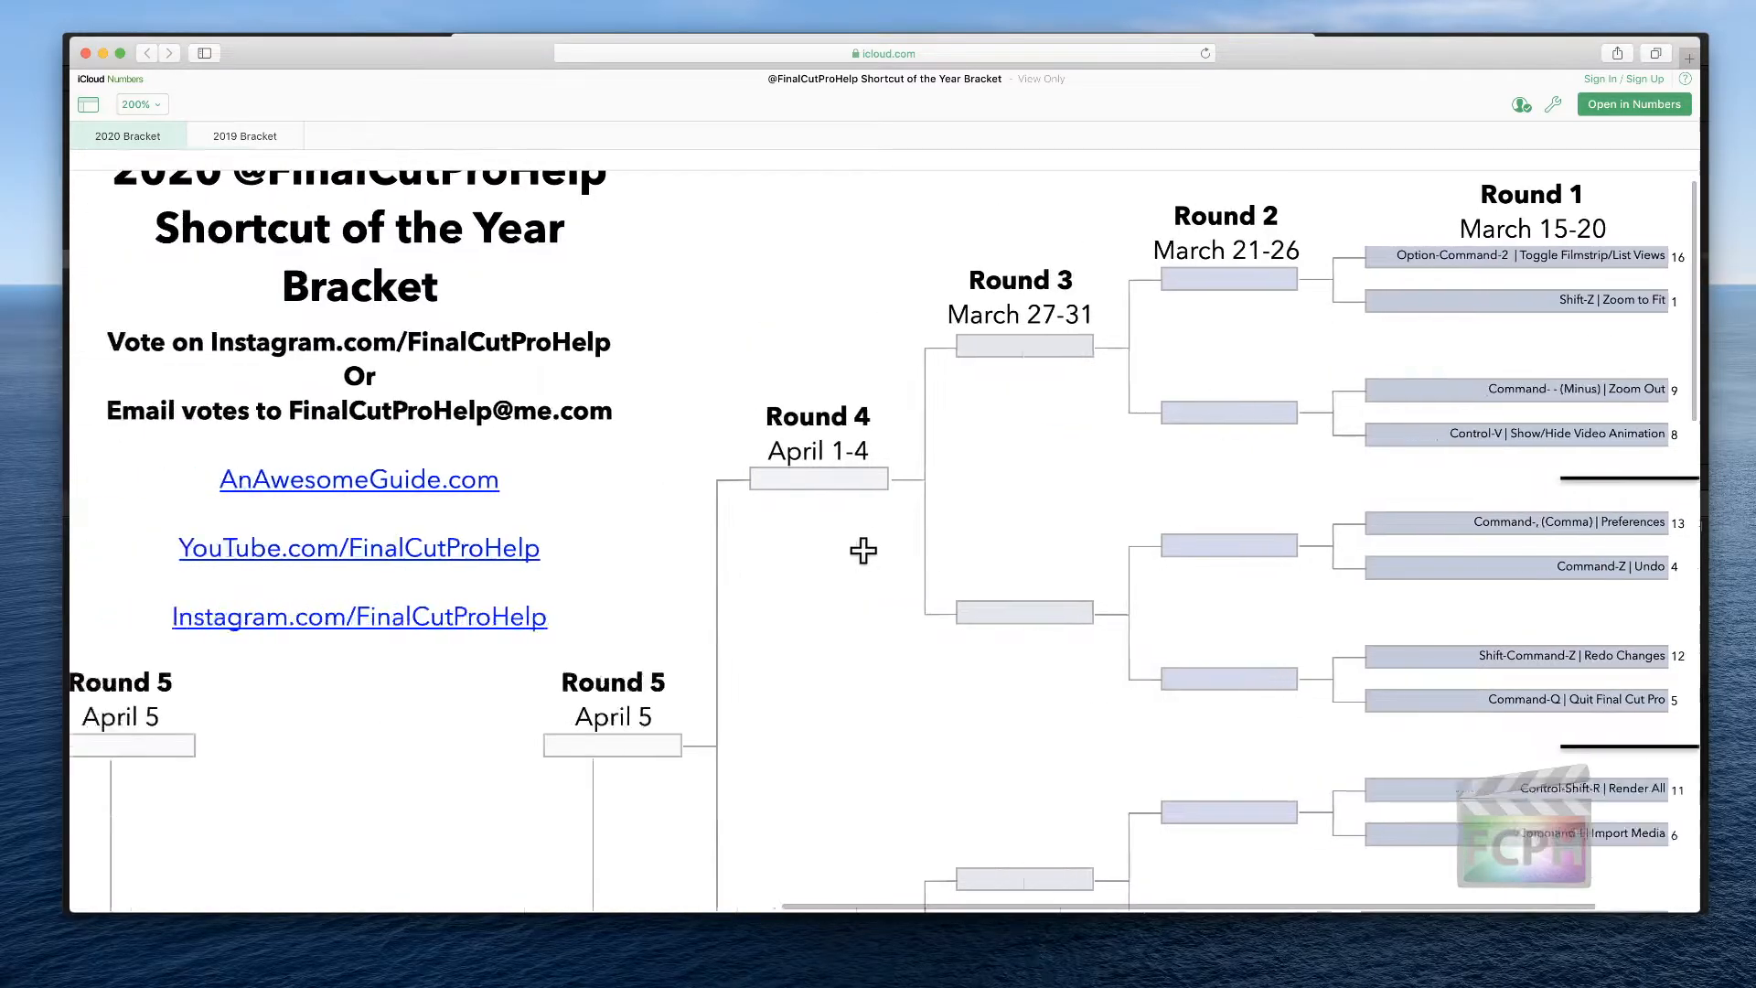
scroll(885, 564, "down", 3)
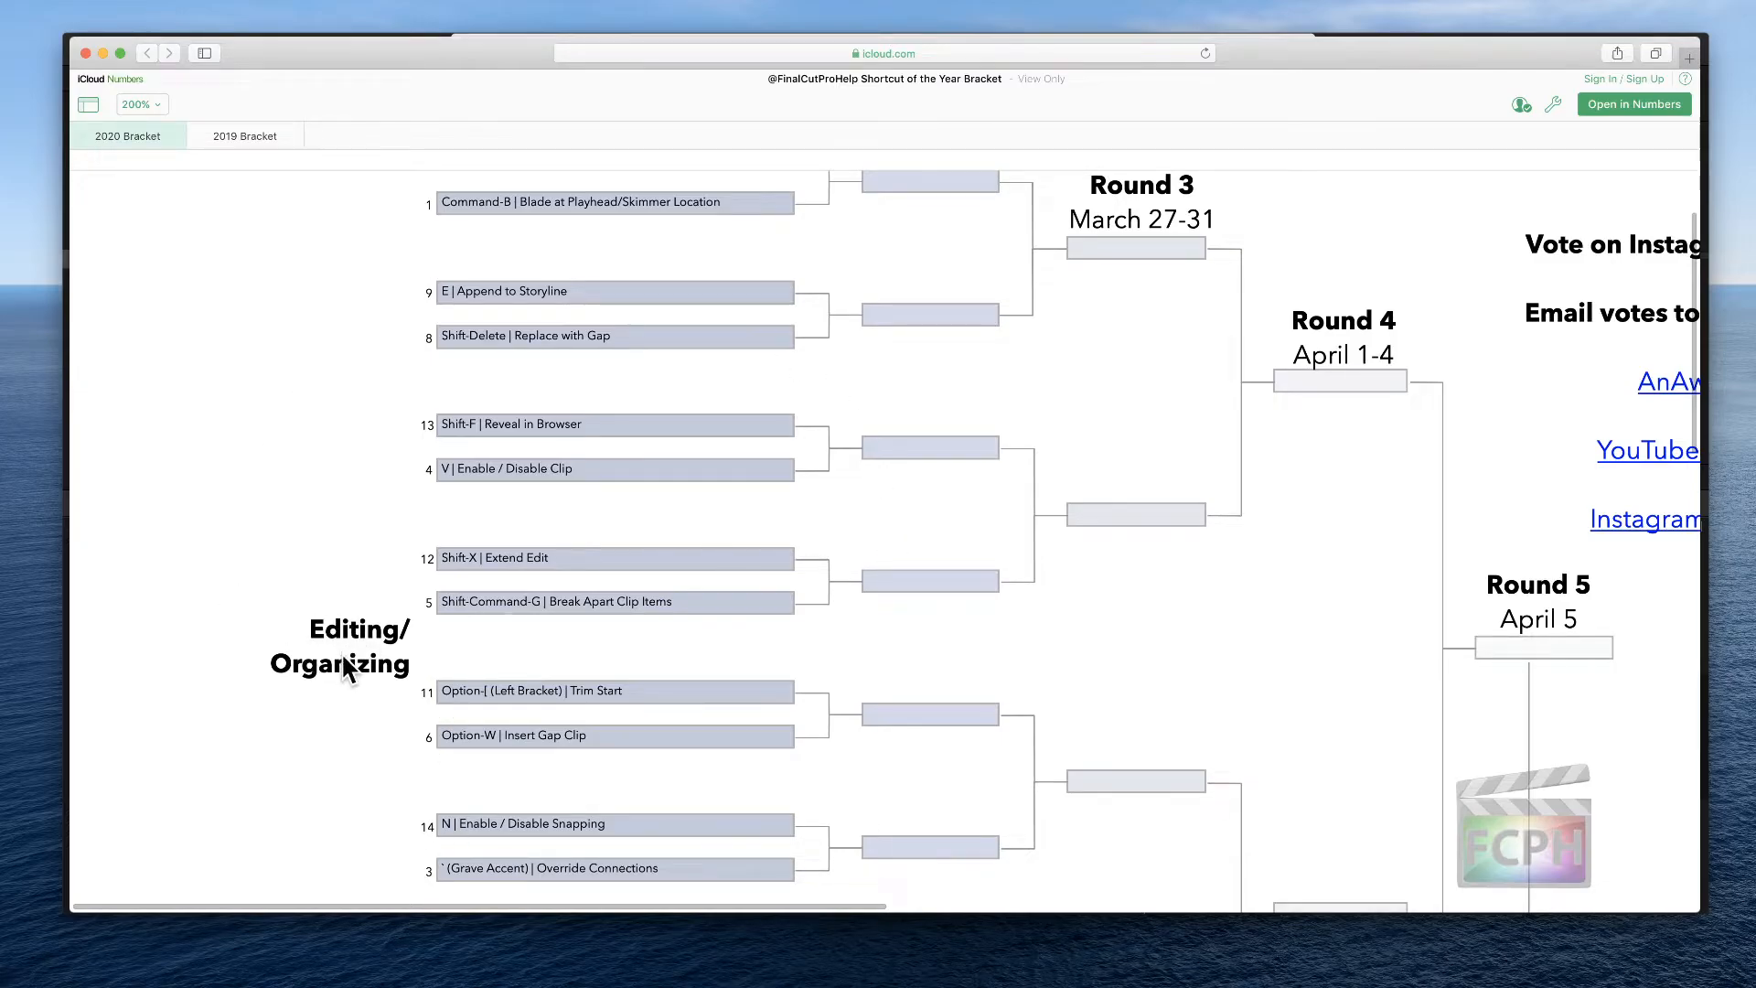
scroll(343, 658, "up", 2)
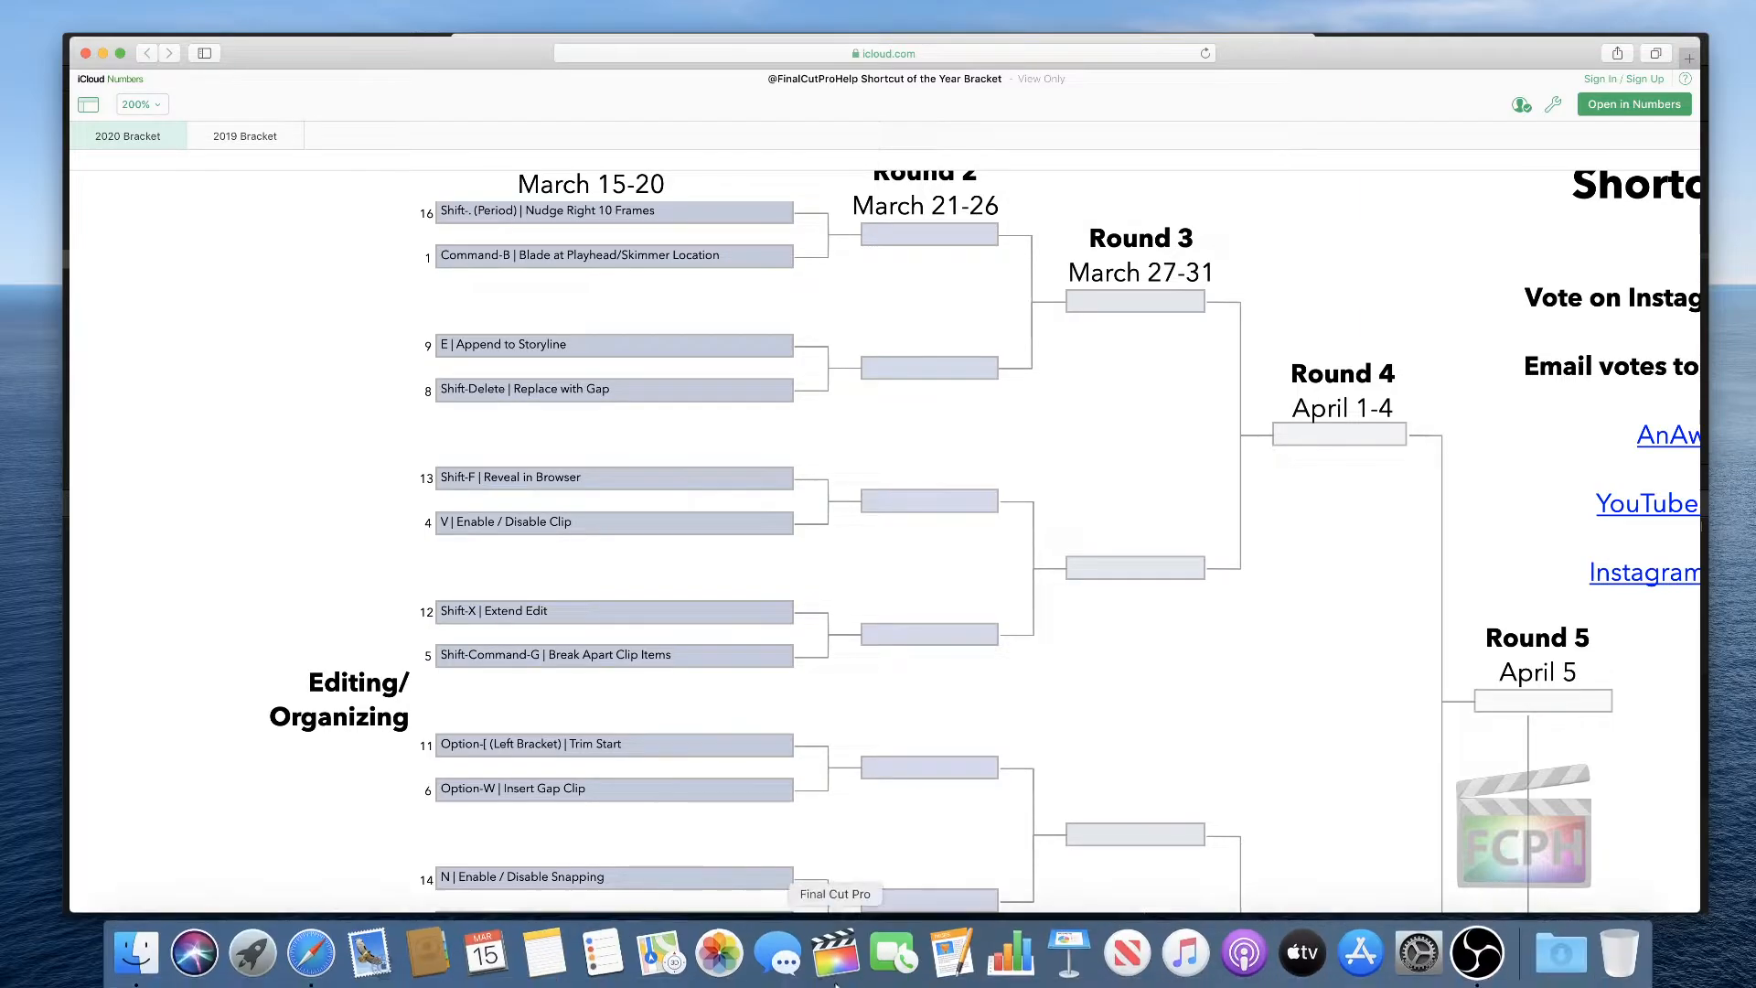
Return to Final Cut Pro, move the playhead into IMG_0283 and select that clip
left_click(856, 974)
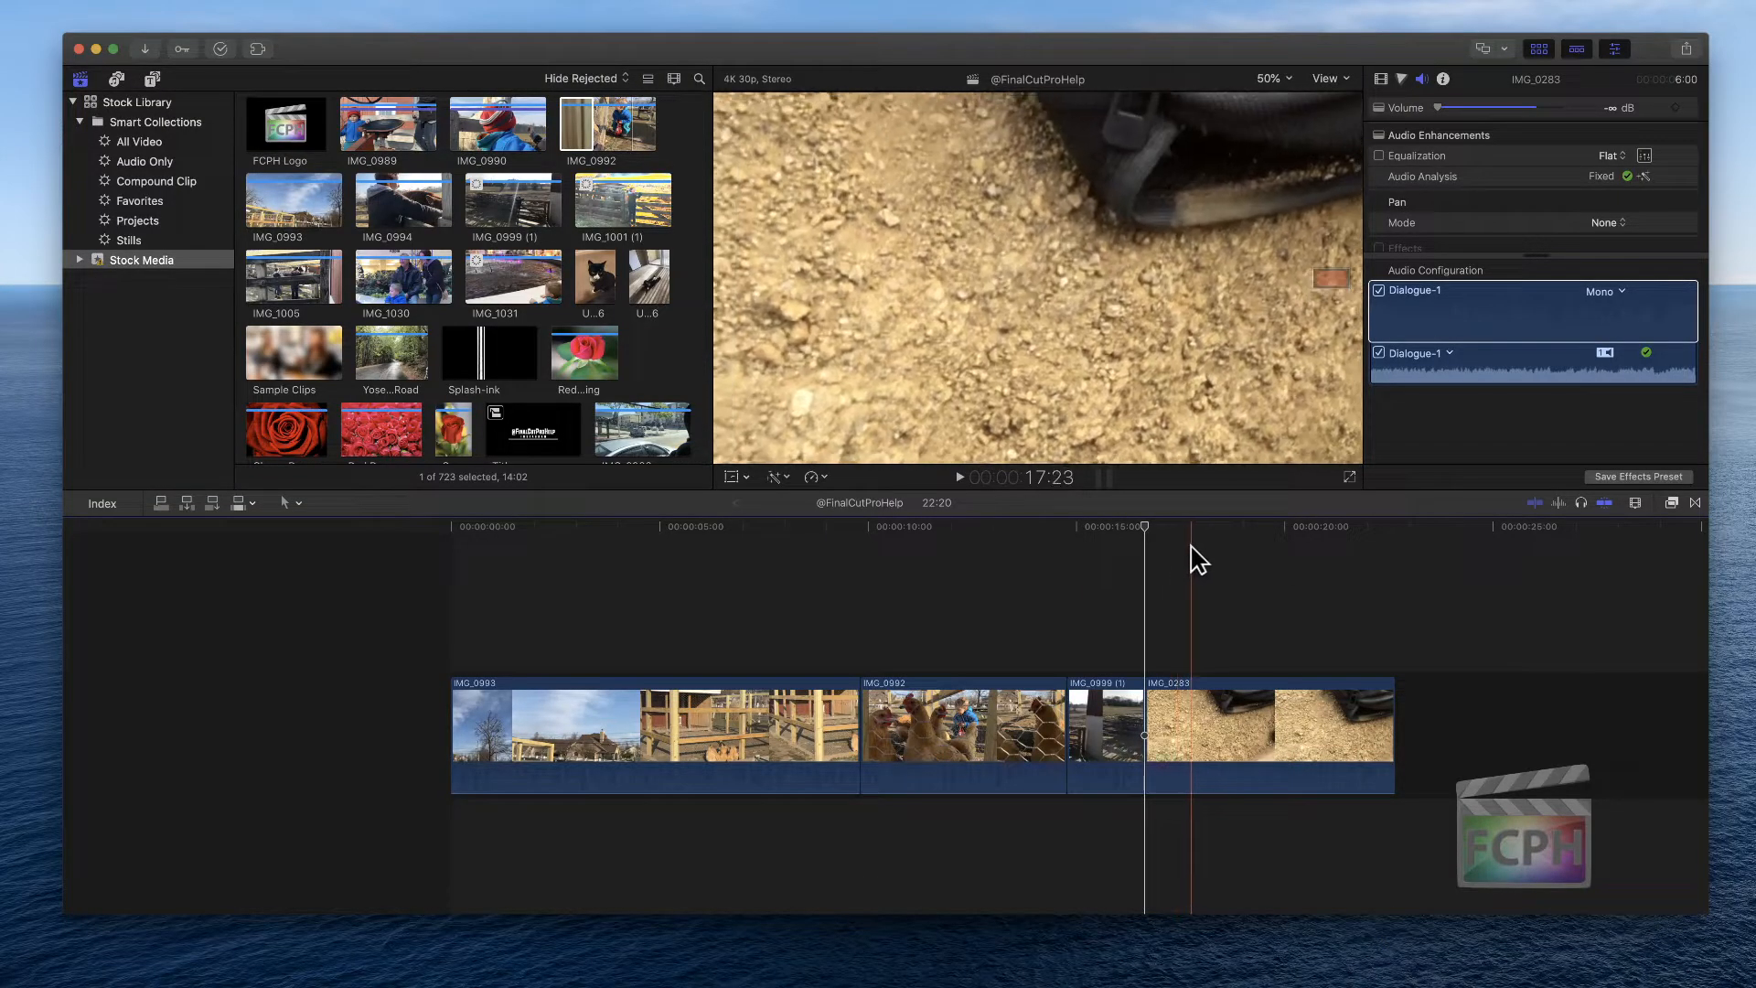
left_click_drag(1162, 529, 1243, 528)
left_click(1237, 727)
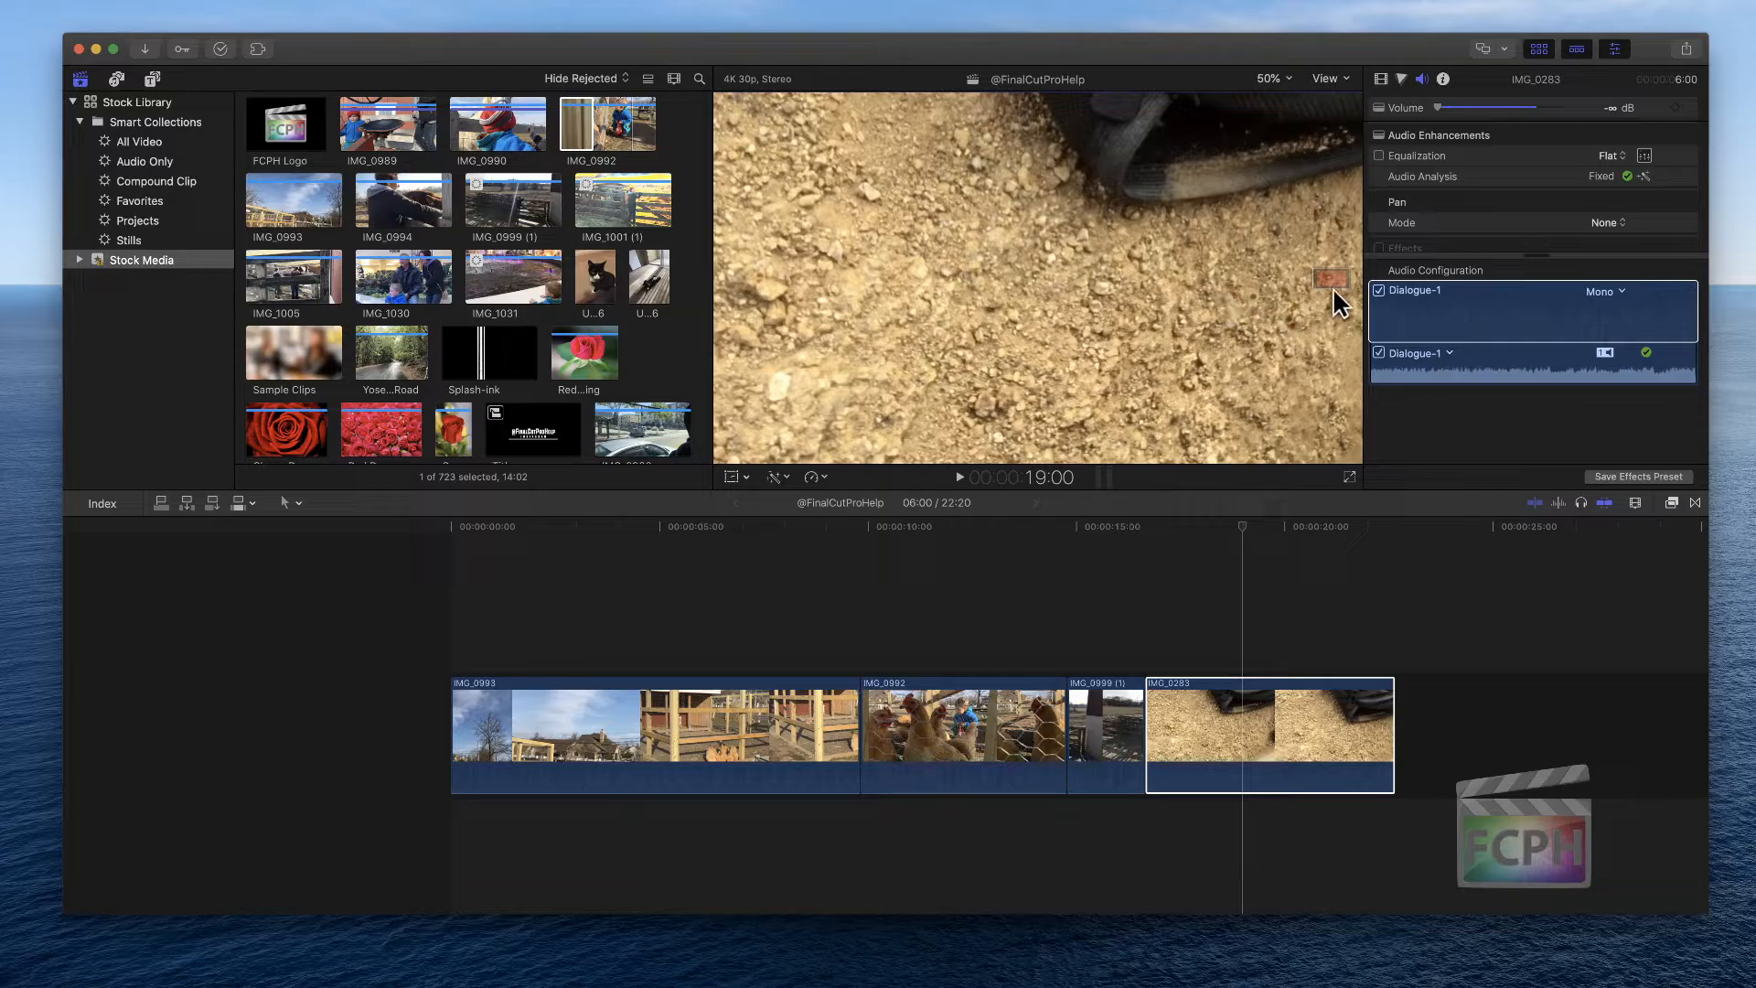
Fit the viewer, turn on the Transform controls for IMG_0283 and reposition the clip's frame
mouse_move(1333, 282)
left_mouse_down()
mouse_move(1313, 275)
mouse_move(1323, 289)
left_mouse_up()
key("shift+z")
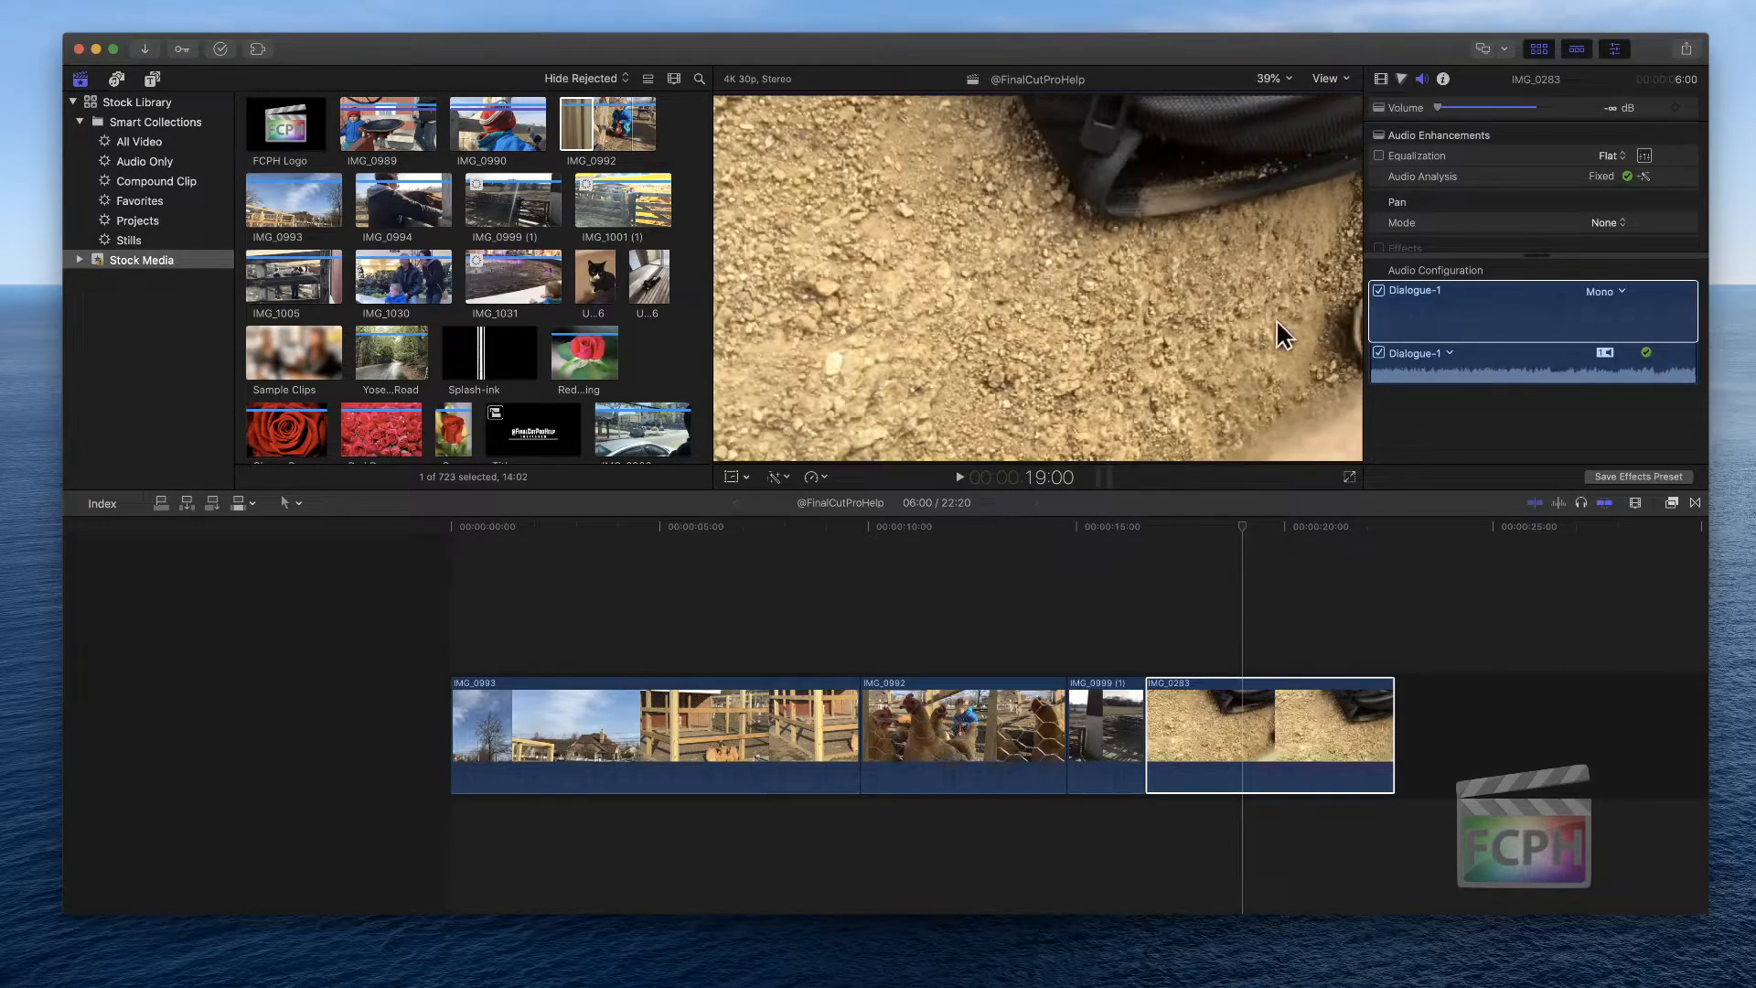
left_click(732, 478)
left_click_drag(1094, 305, 1085, 343)
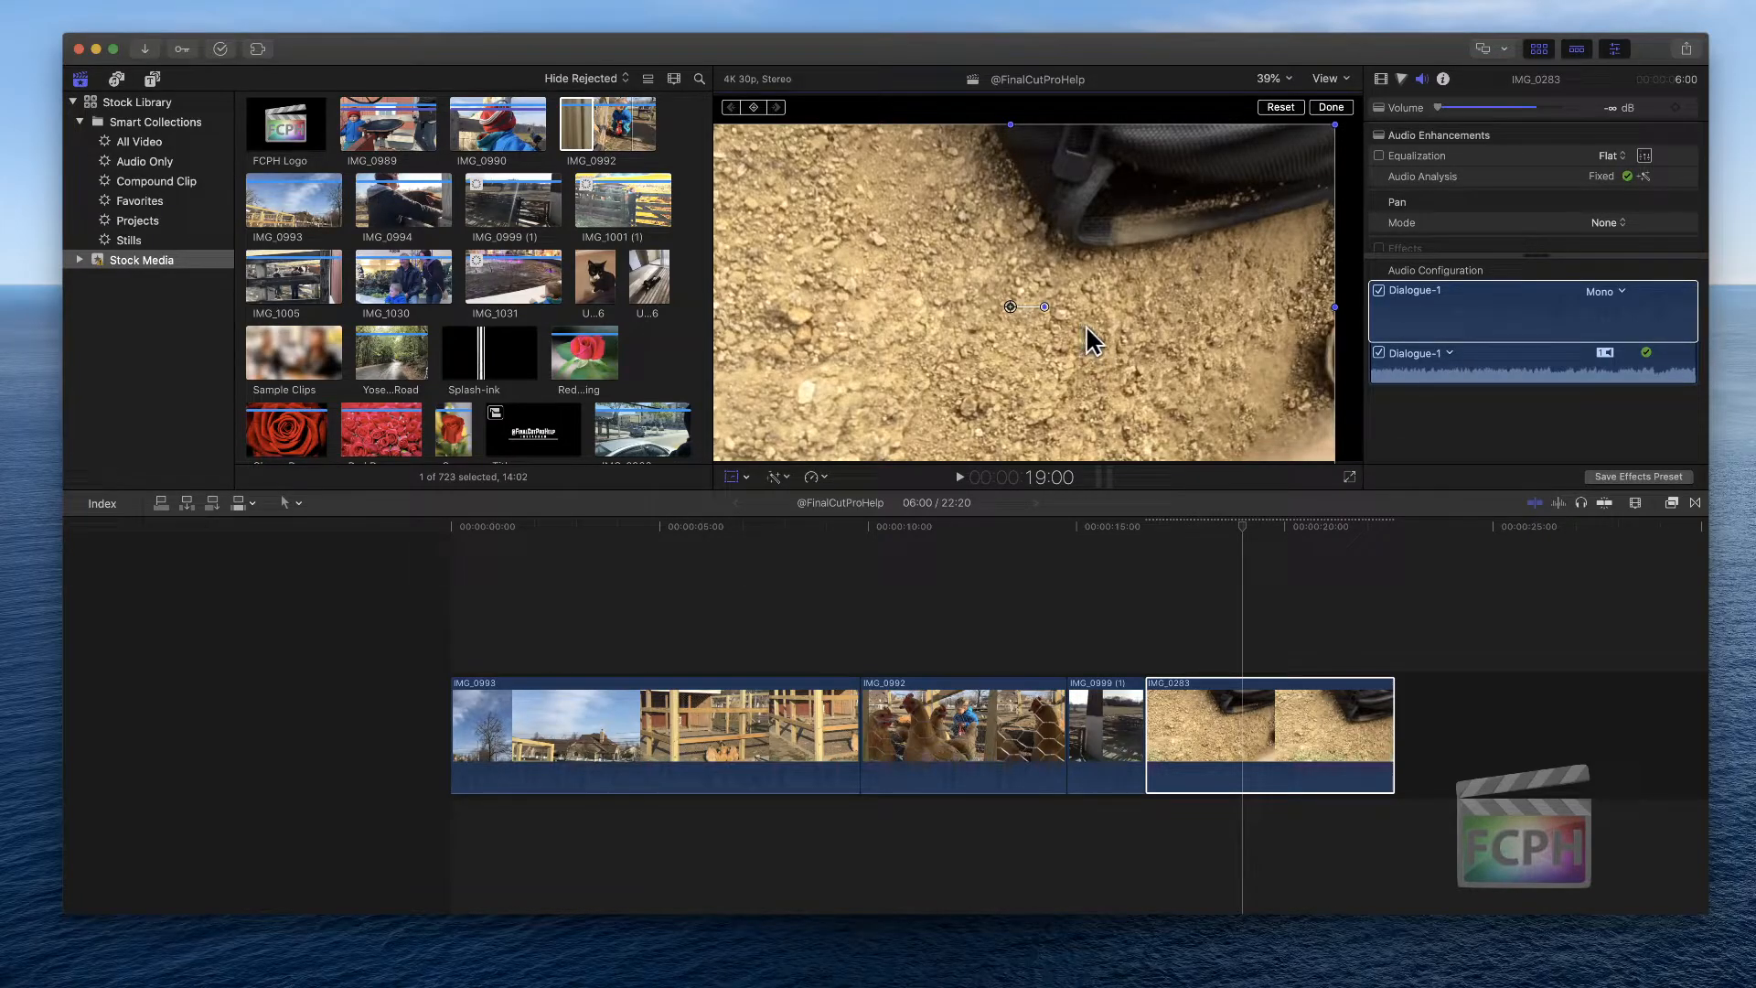
Add a Basic 3D title above IMG_0283 at the playhead and move its text in the viewer
left_click(152, 80)
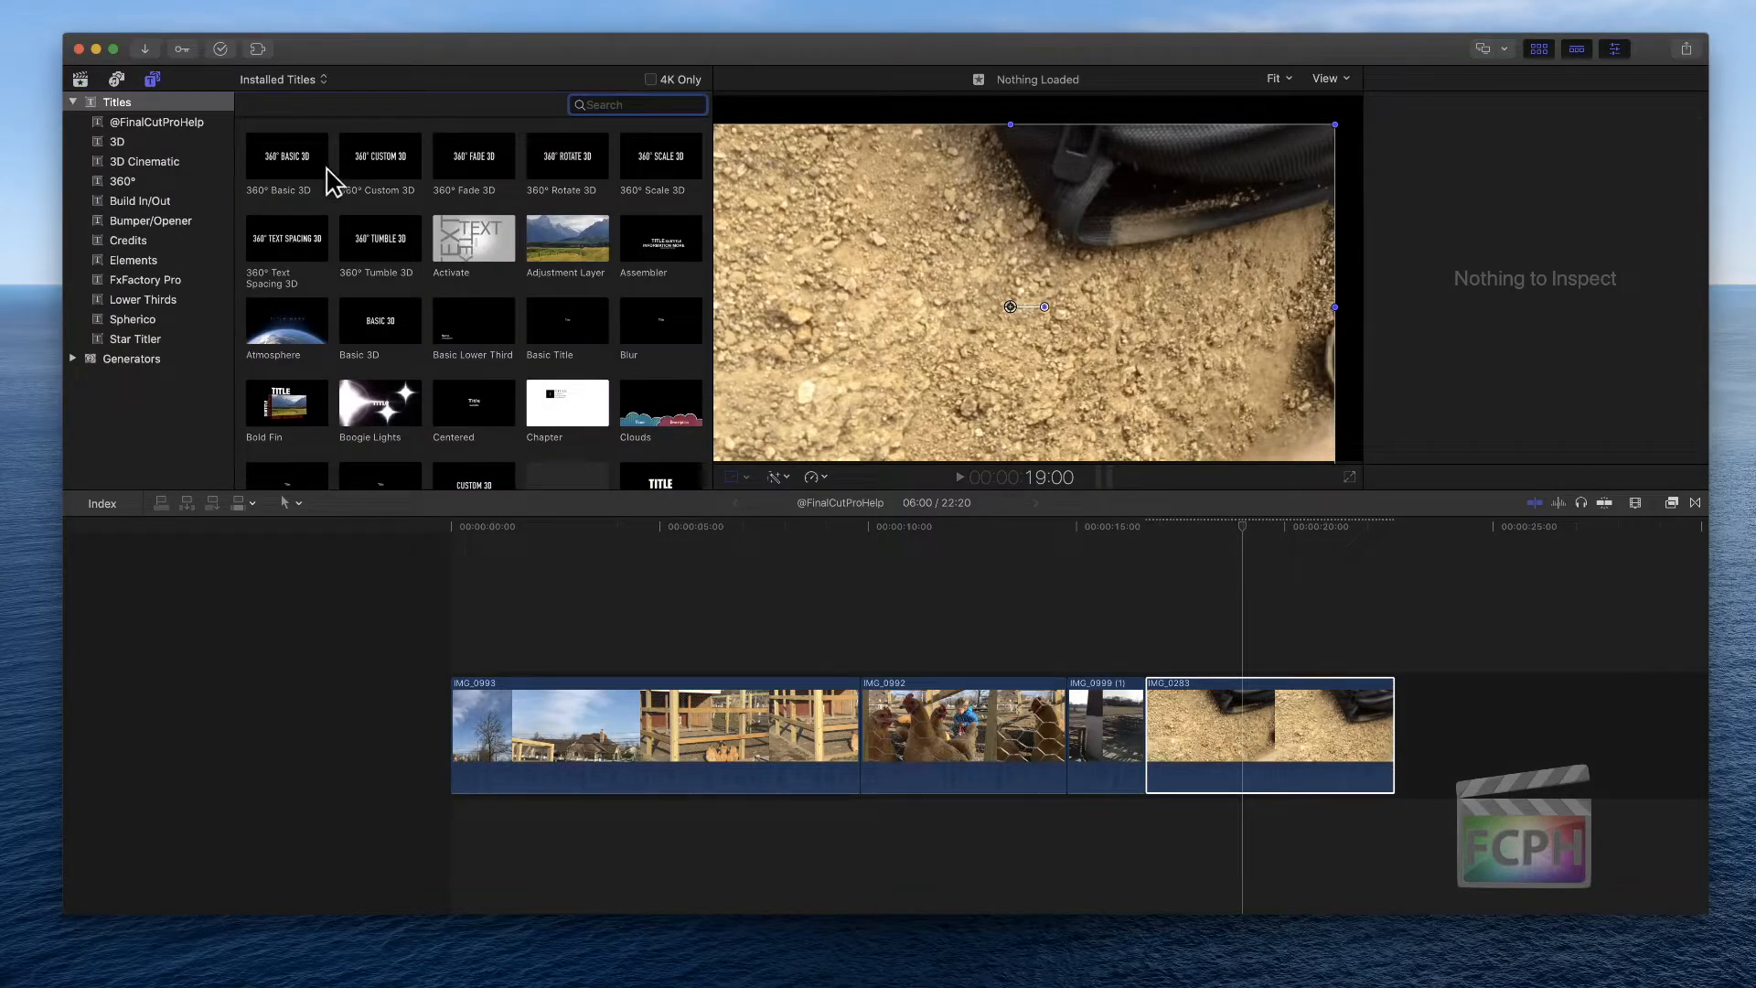
left_click_drag(403, 343, 1215, 631)
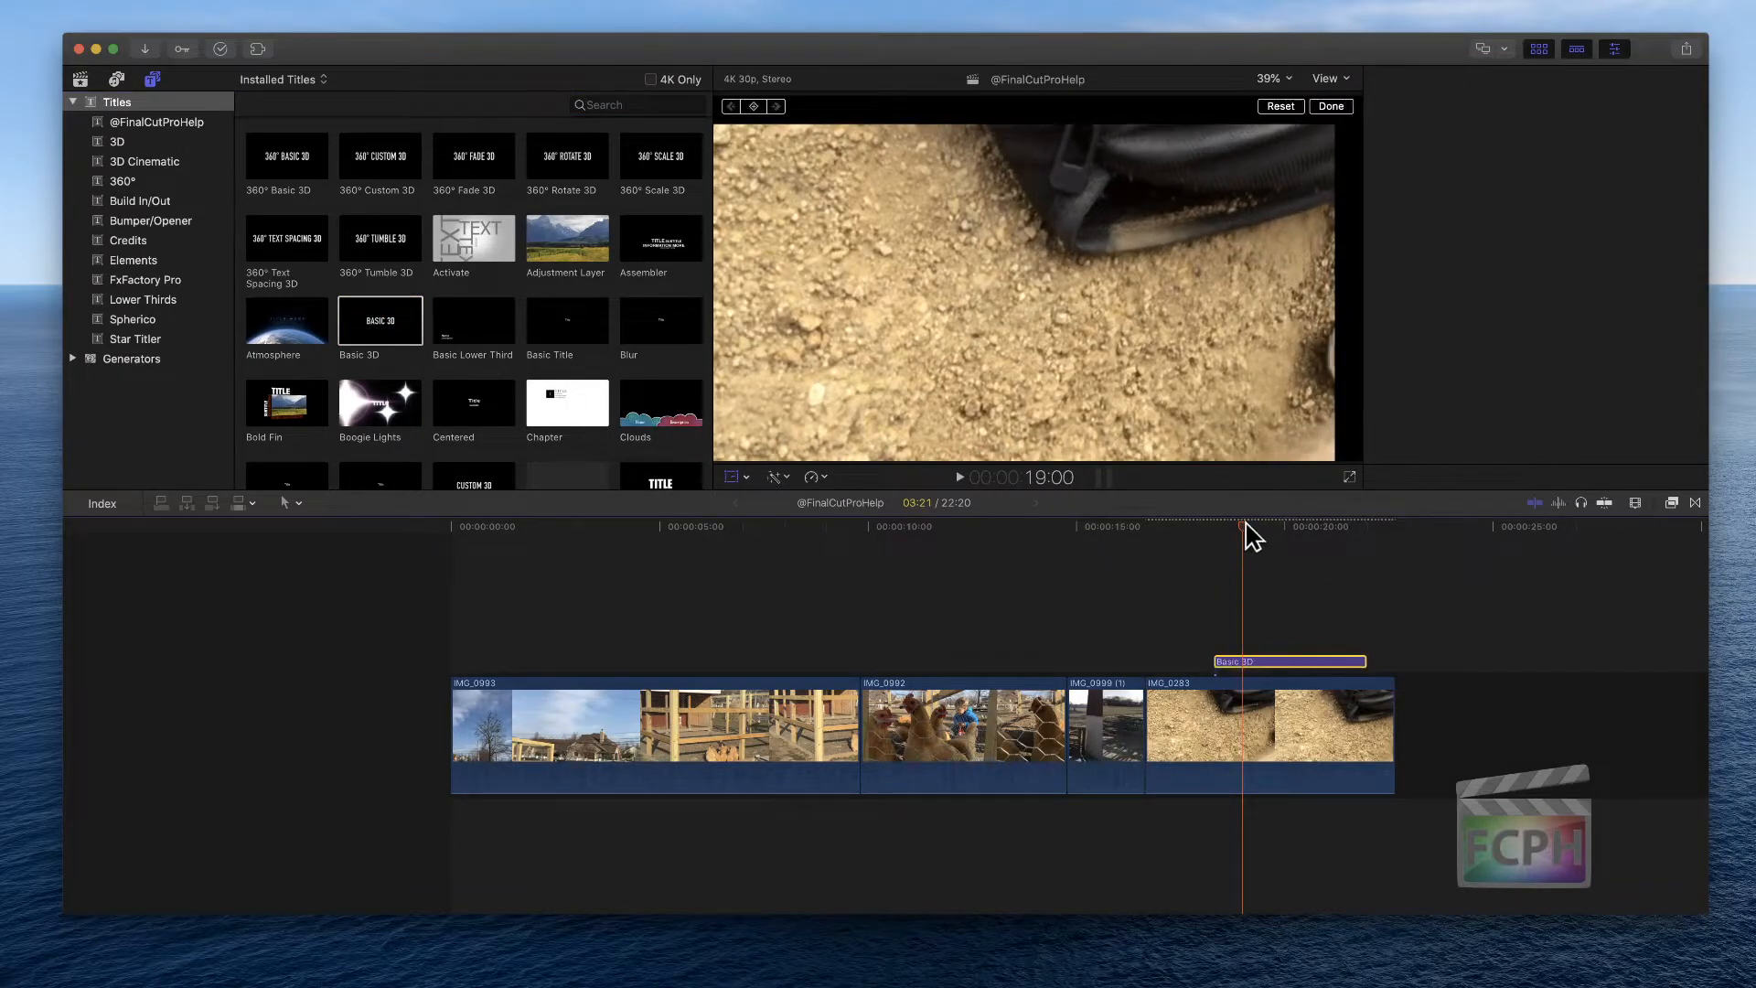
left_click(1260, 527)
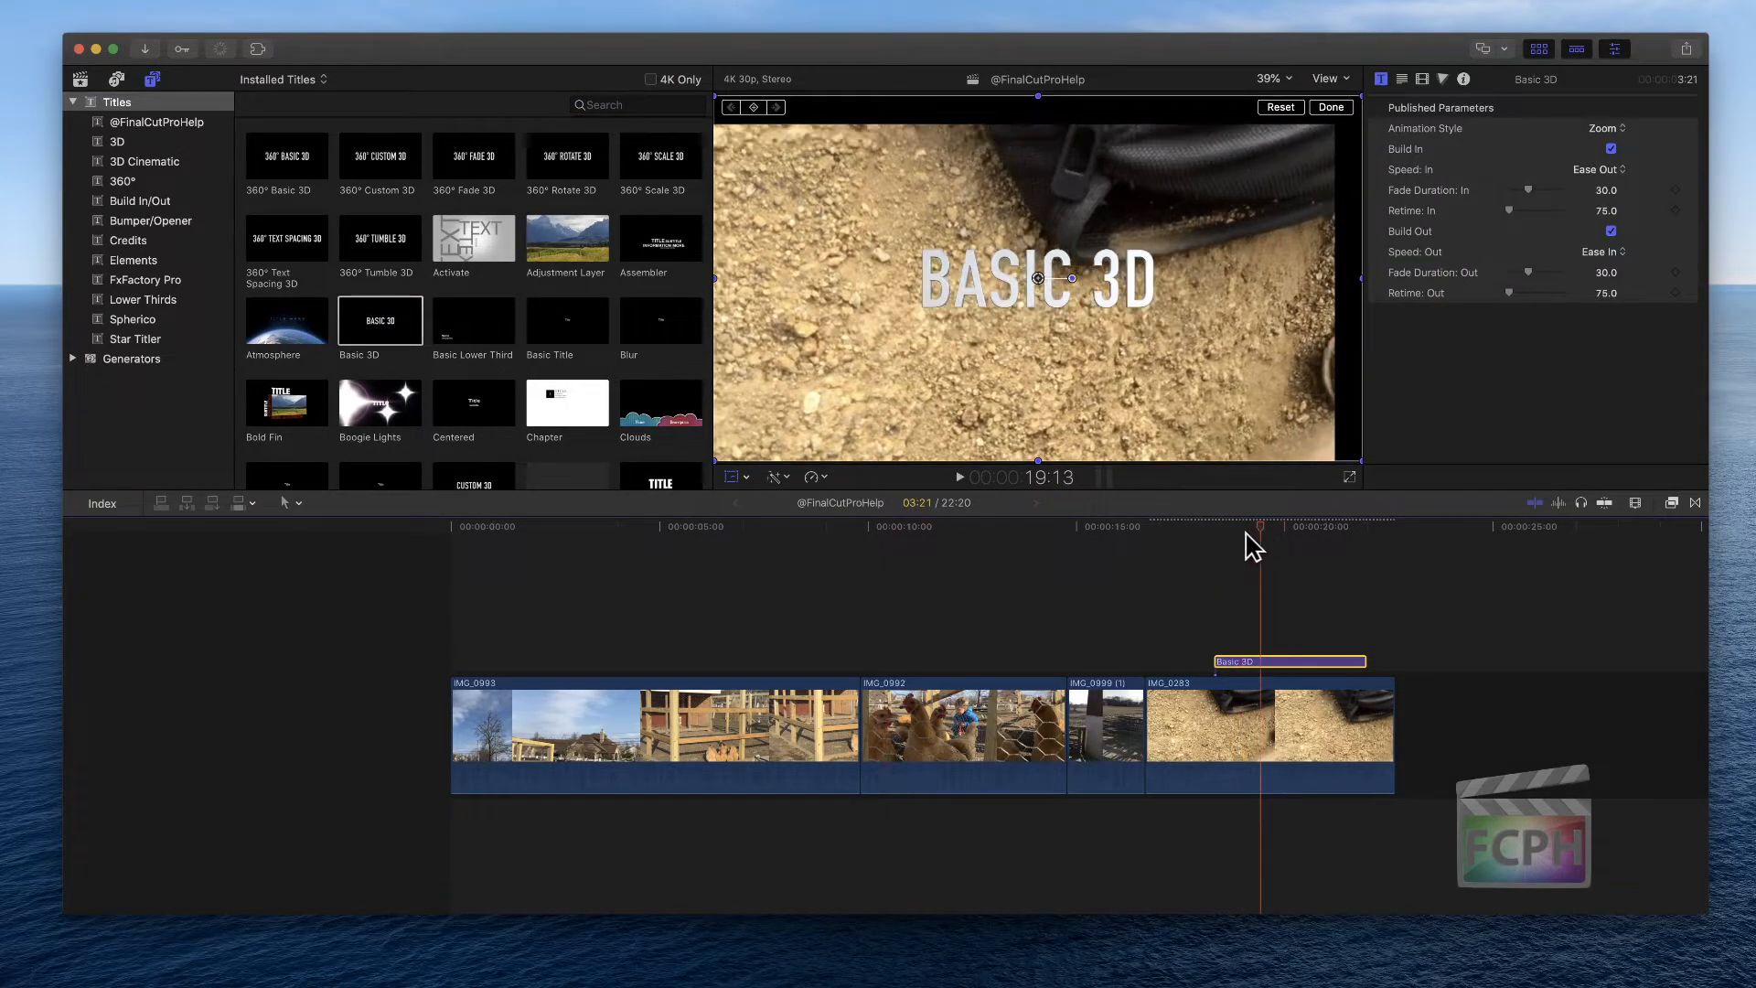
left_click_drag(993, 291, 958, 319)
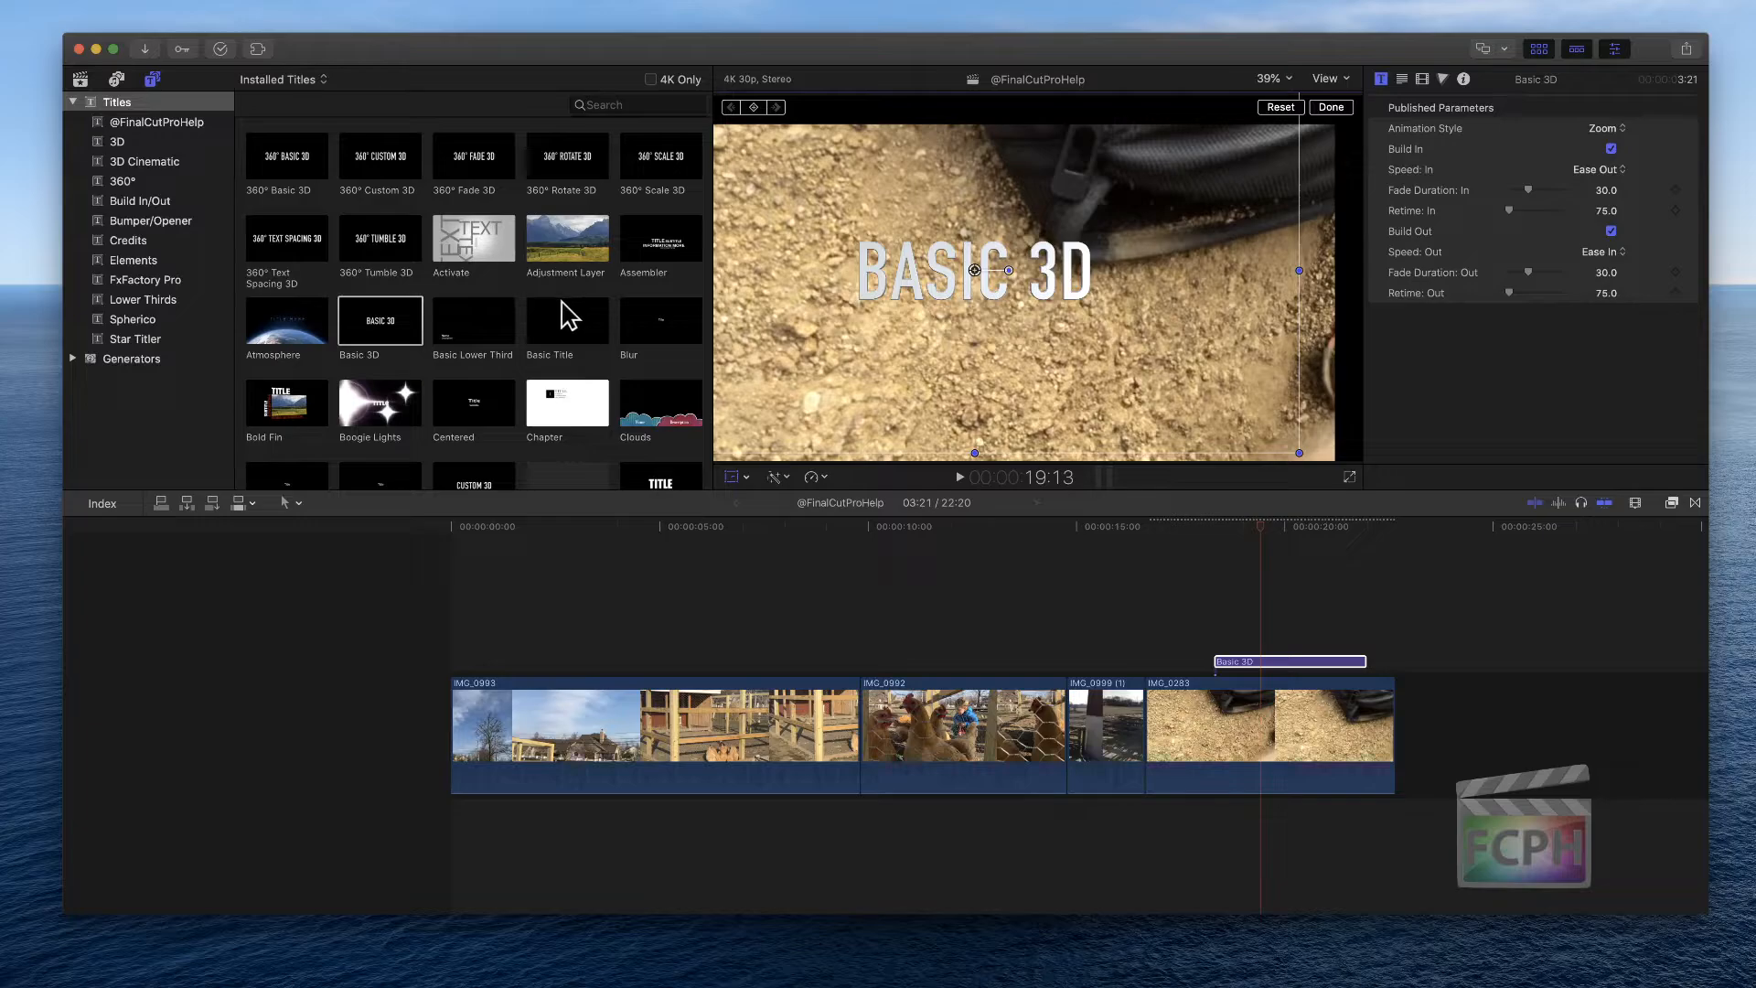
Add a Basic Title above IMG_0283 and delete the Basic 3D title
left_click_drag(569, 317, 1198, 616)
left_click(1313, 664)
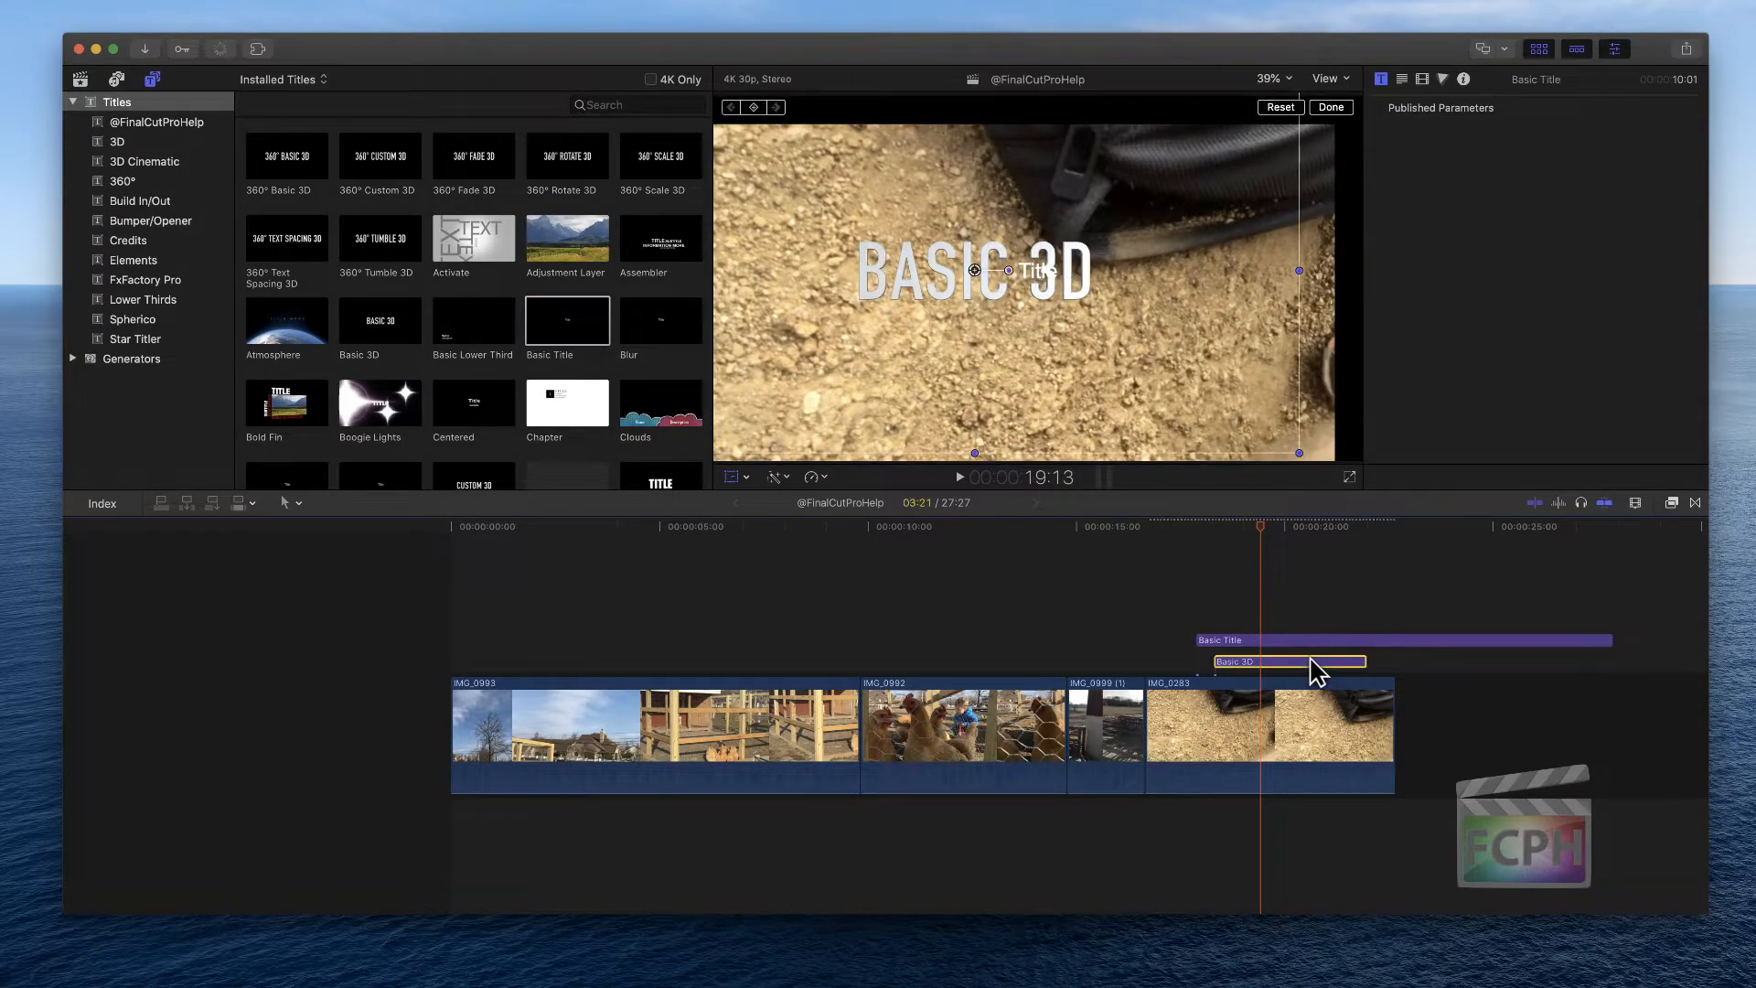
key("Delete")
Move the Basic Title's text, add a second Basic Title above it, then delete both titles
left_click(1291, 656)
left_click(1251, 529)
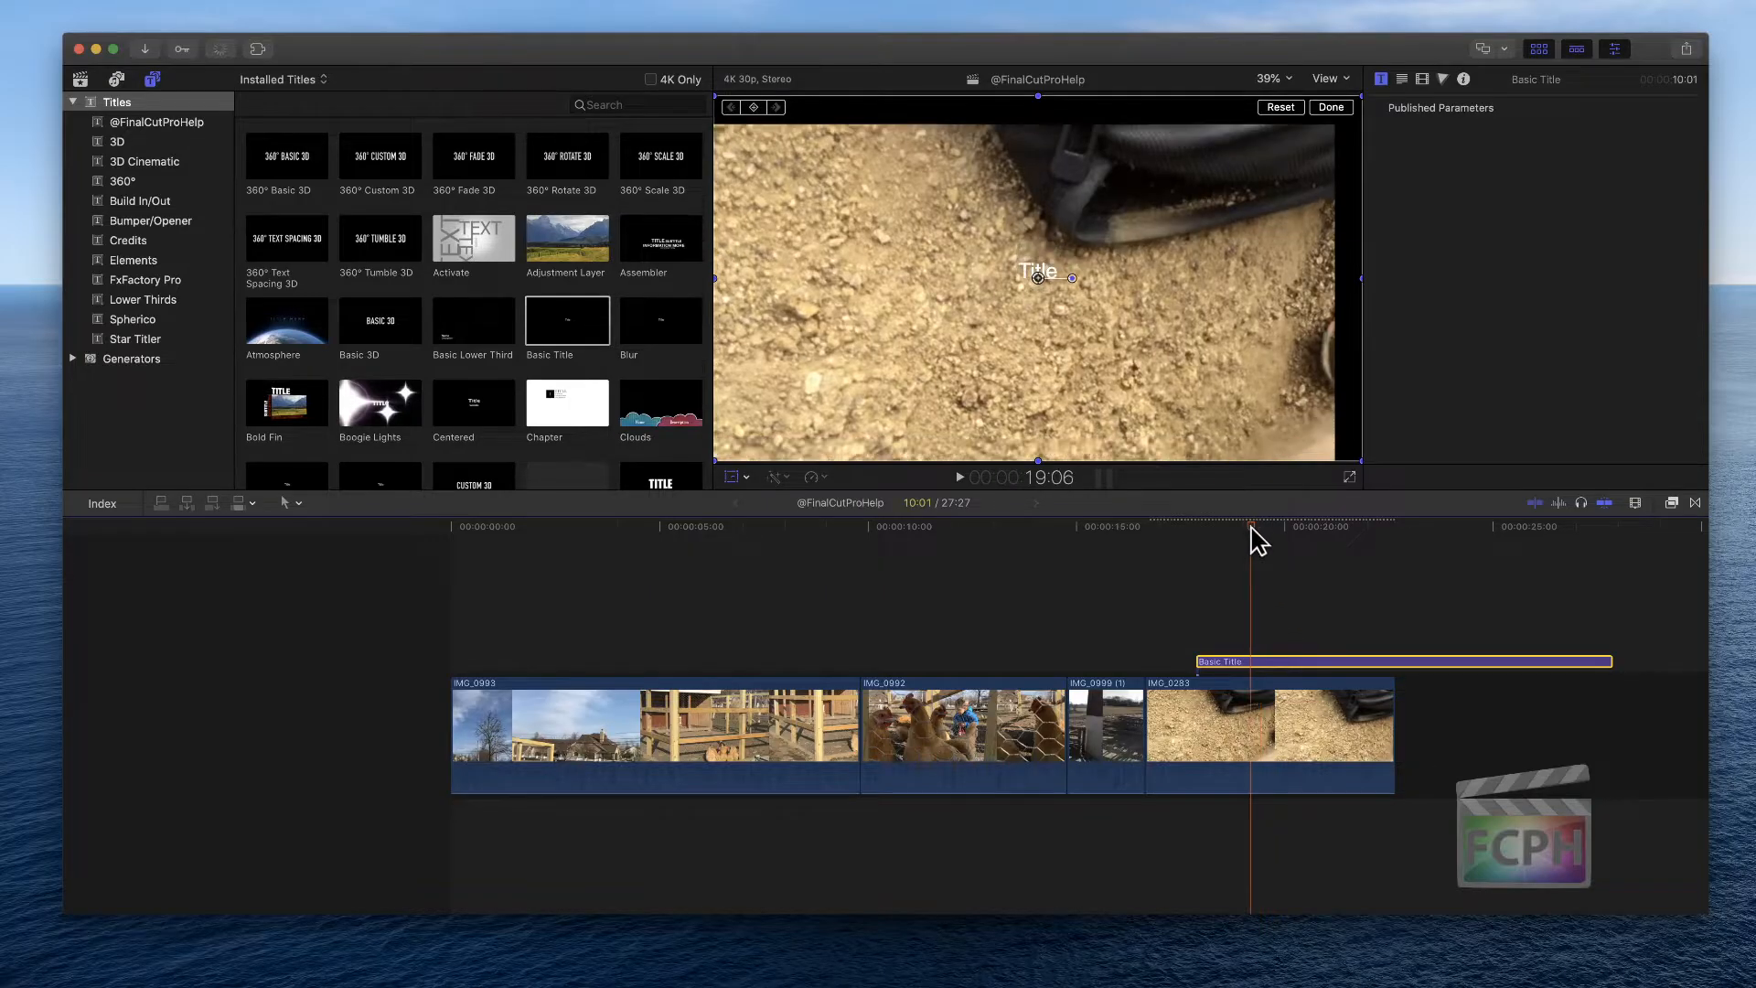
left_click_drag(1063, 308, 1049, 360)
key("shift+t")
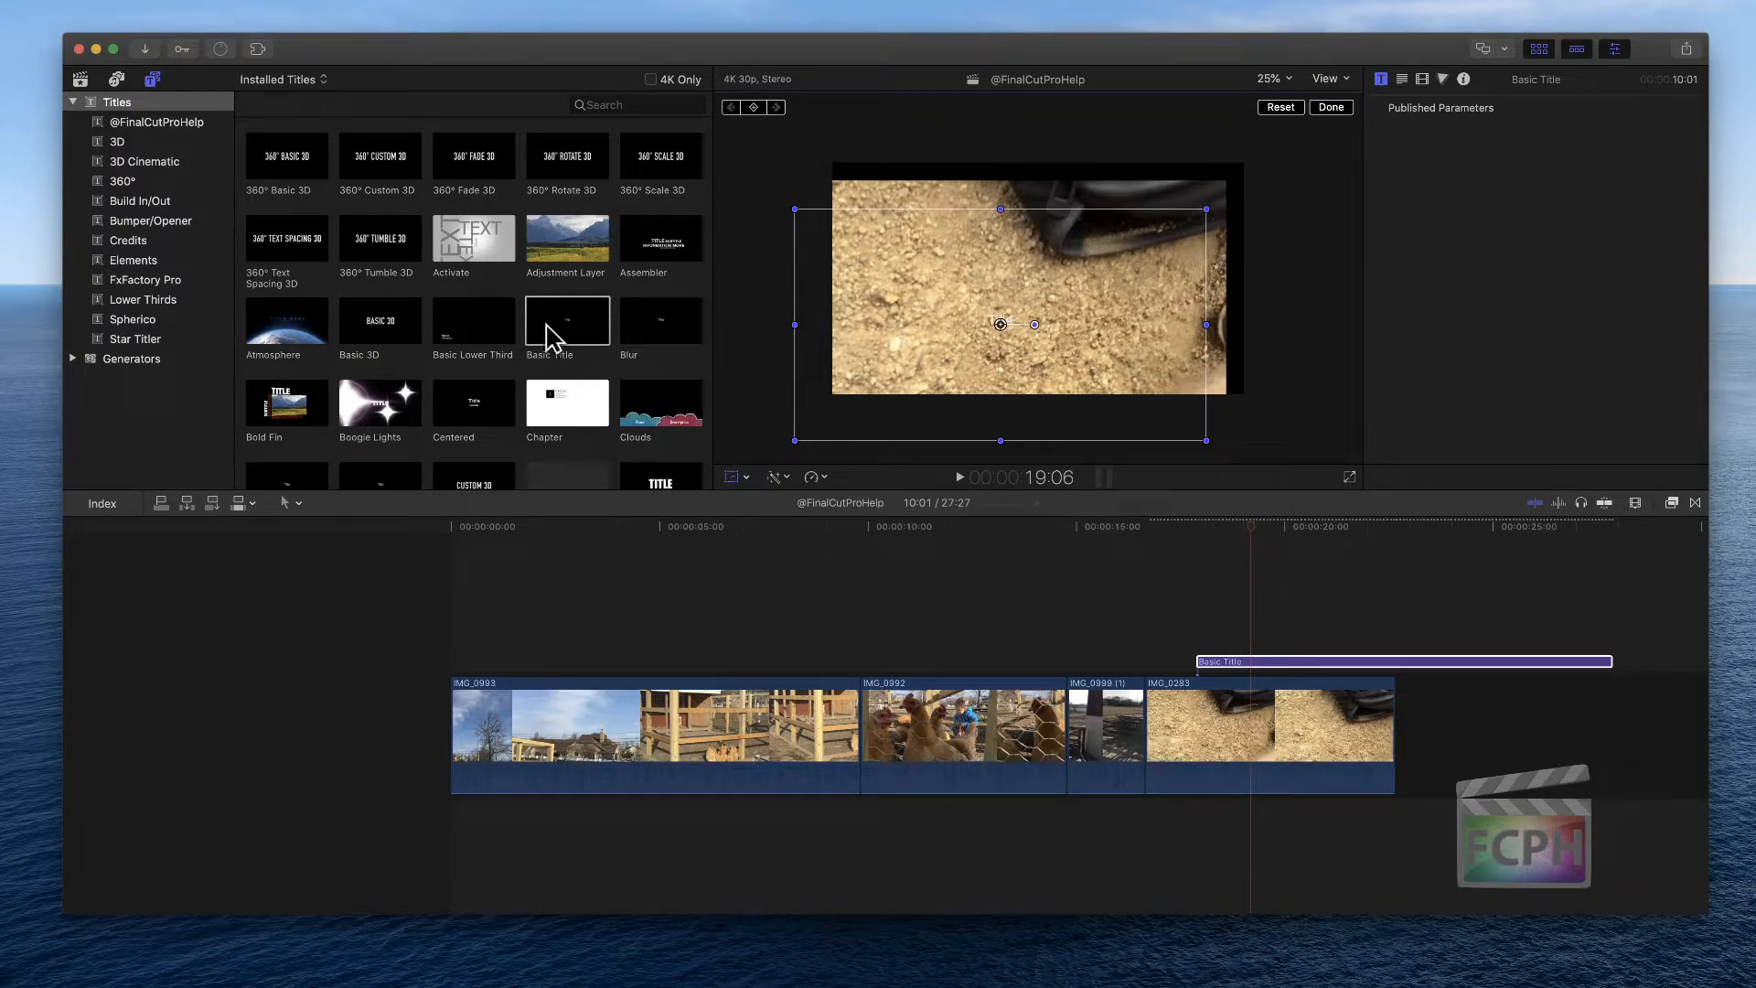
left_click_drag(545, 338, 1205, 631)
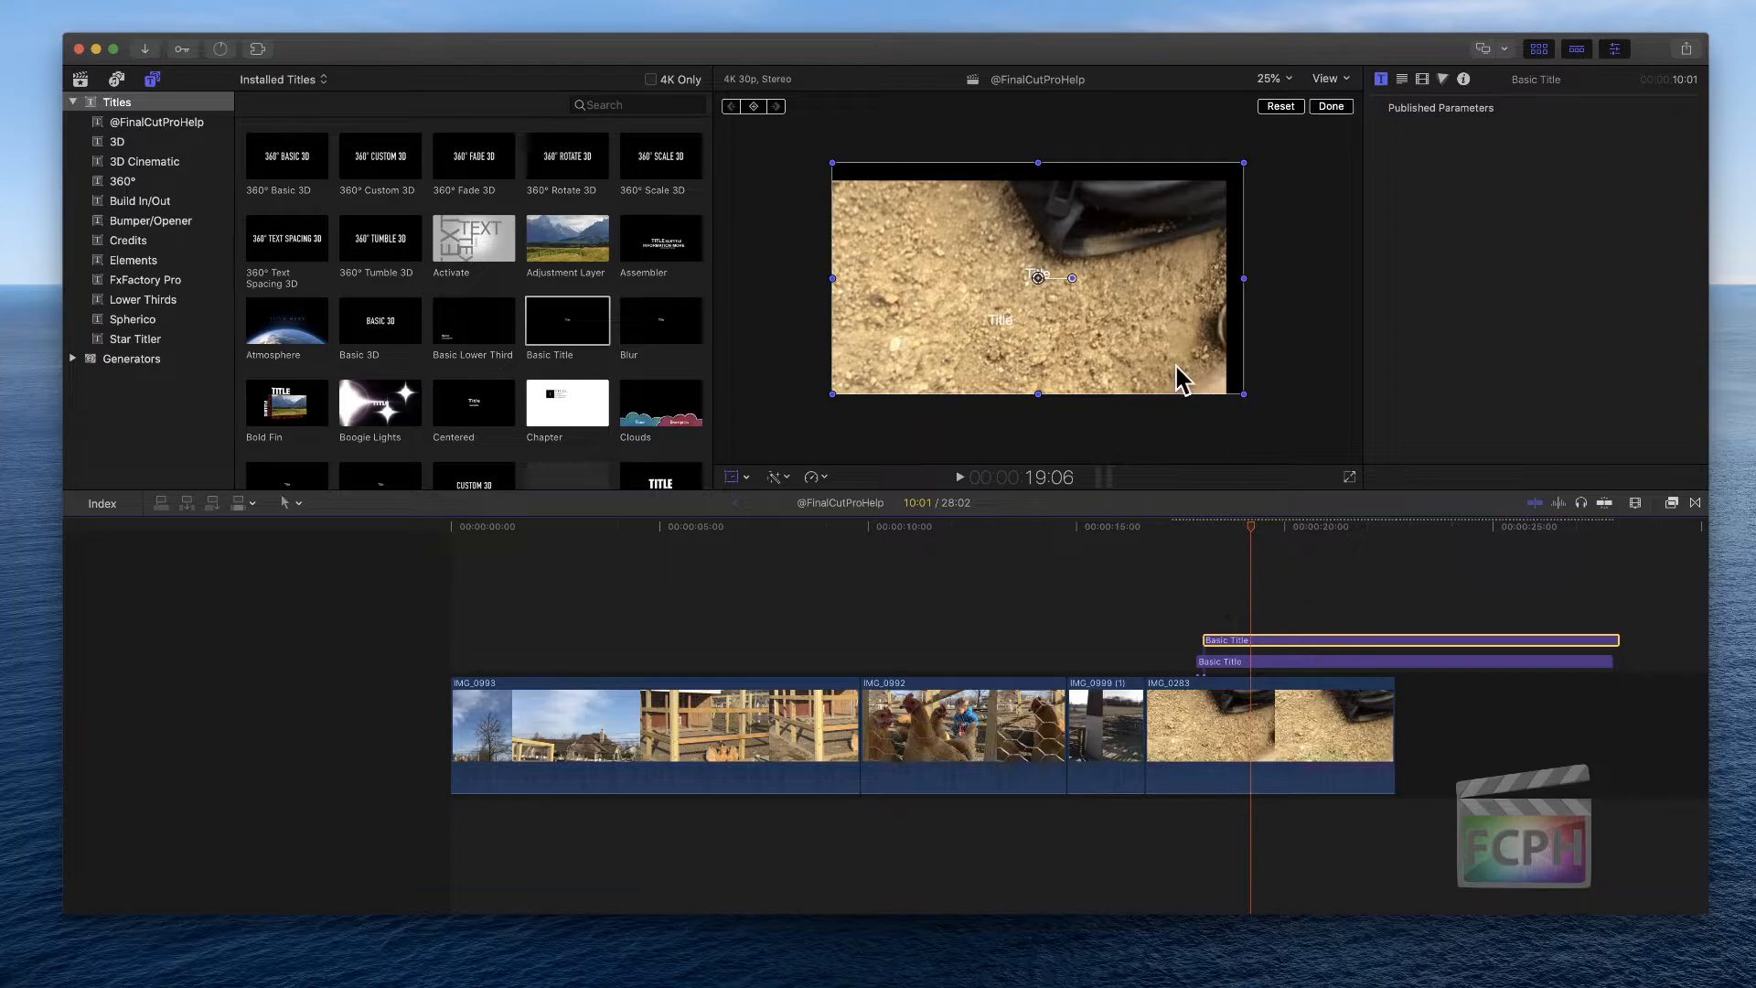
left_click_drag(1101, 345, 1137, 314)
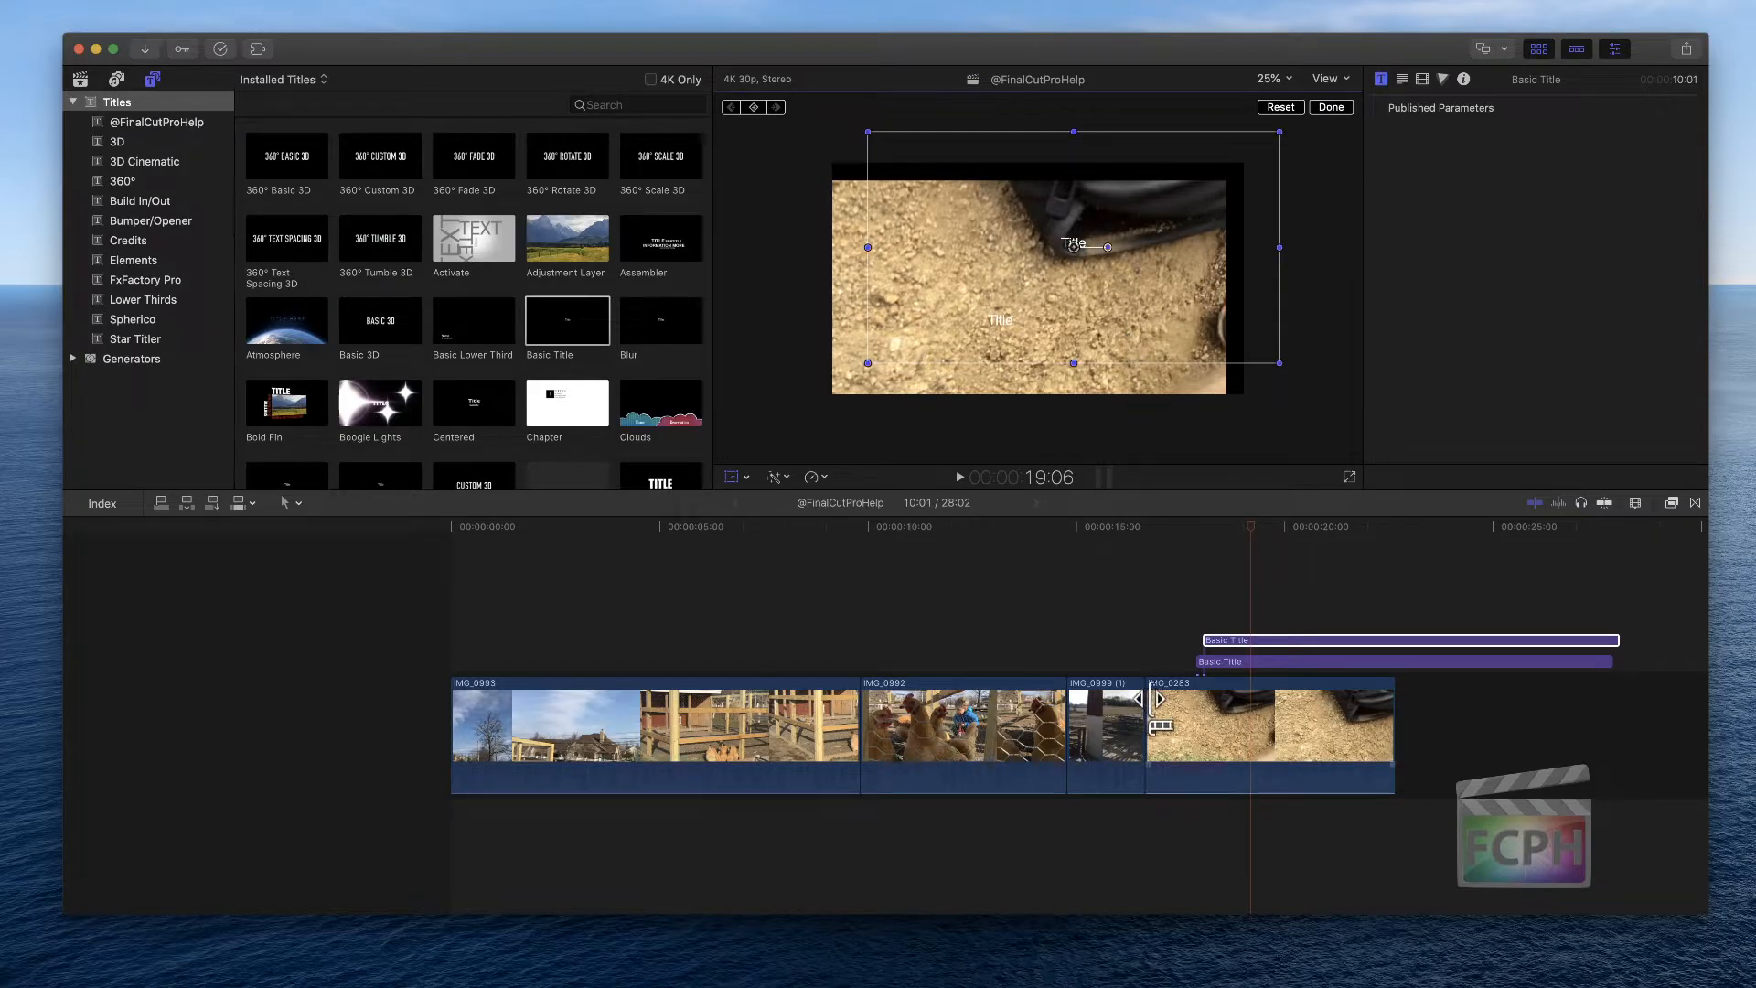
left_click_drag(1197, 600, 1234, 679)
key("Delete")
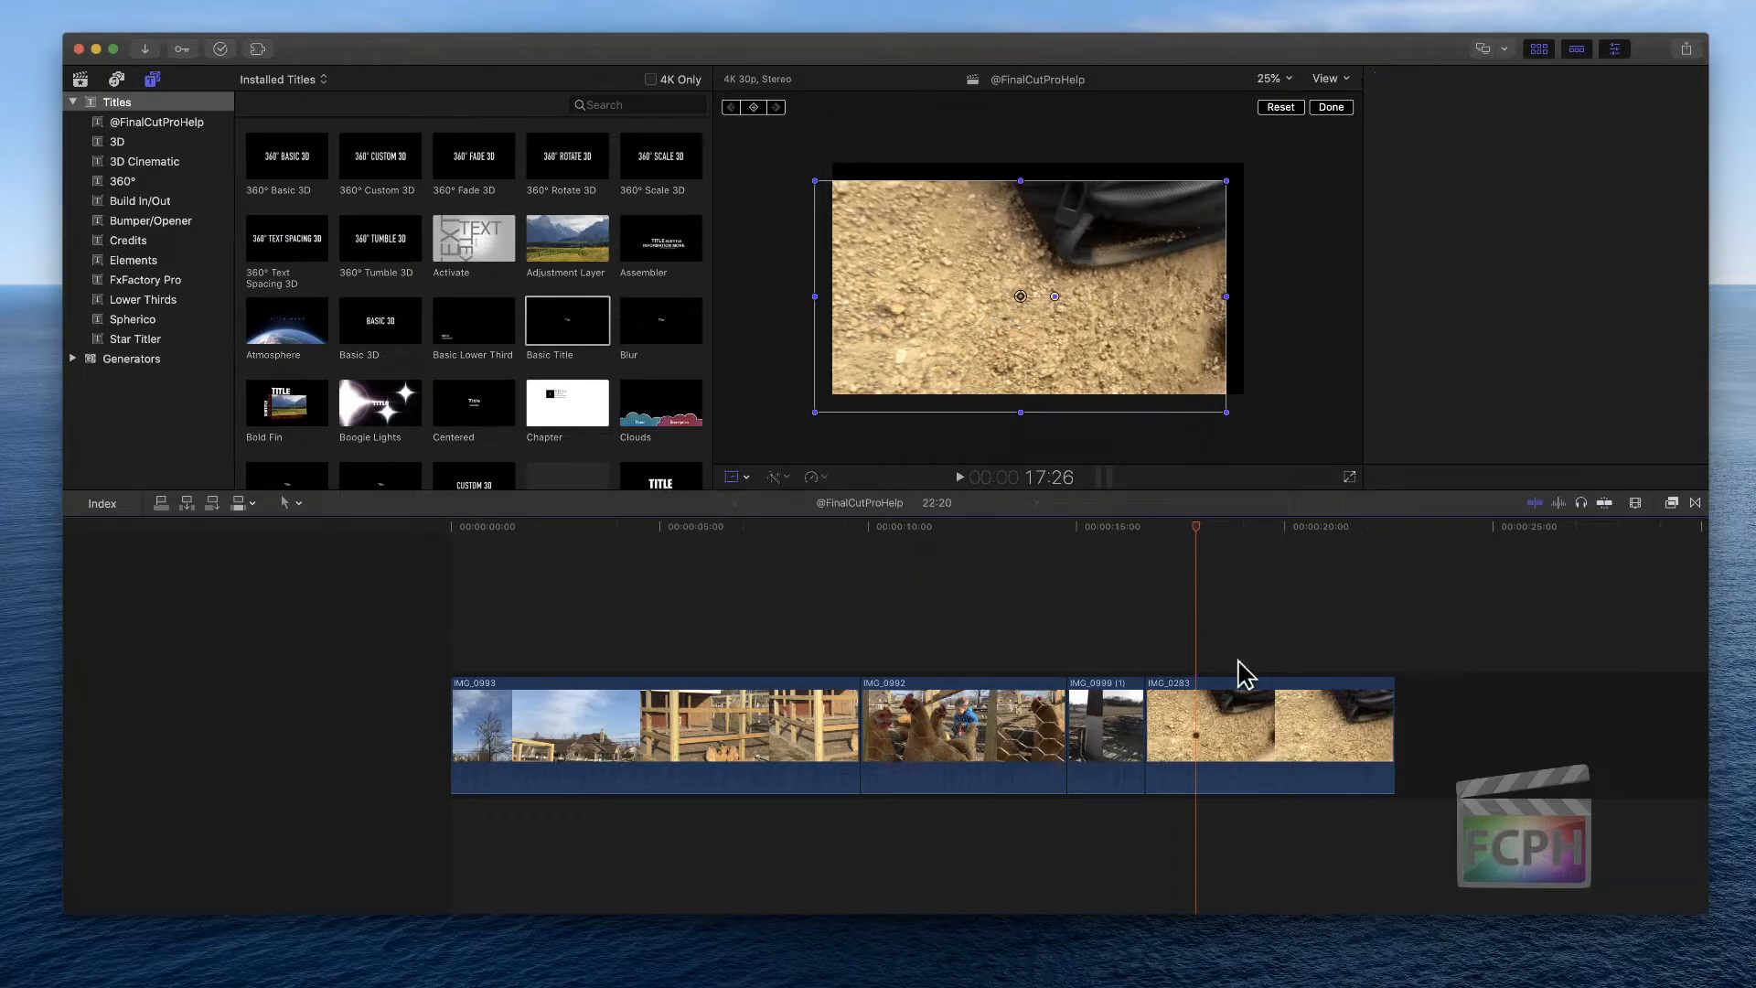
Scale IMG_0283 in the viewer to about 94% width and 110% height with the transform handles
left_click(1223, 715)
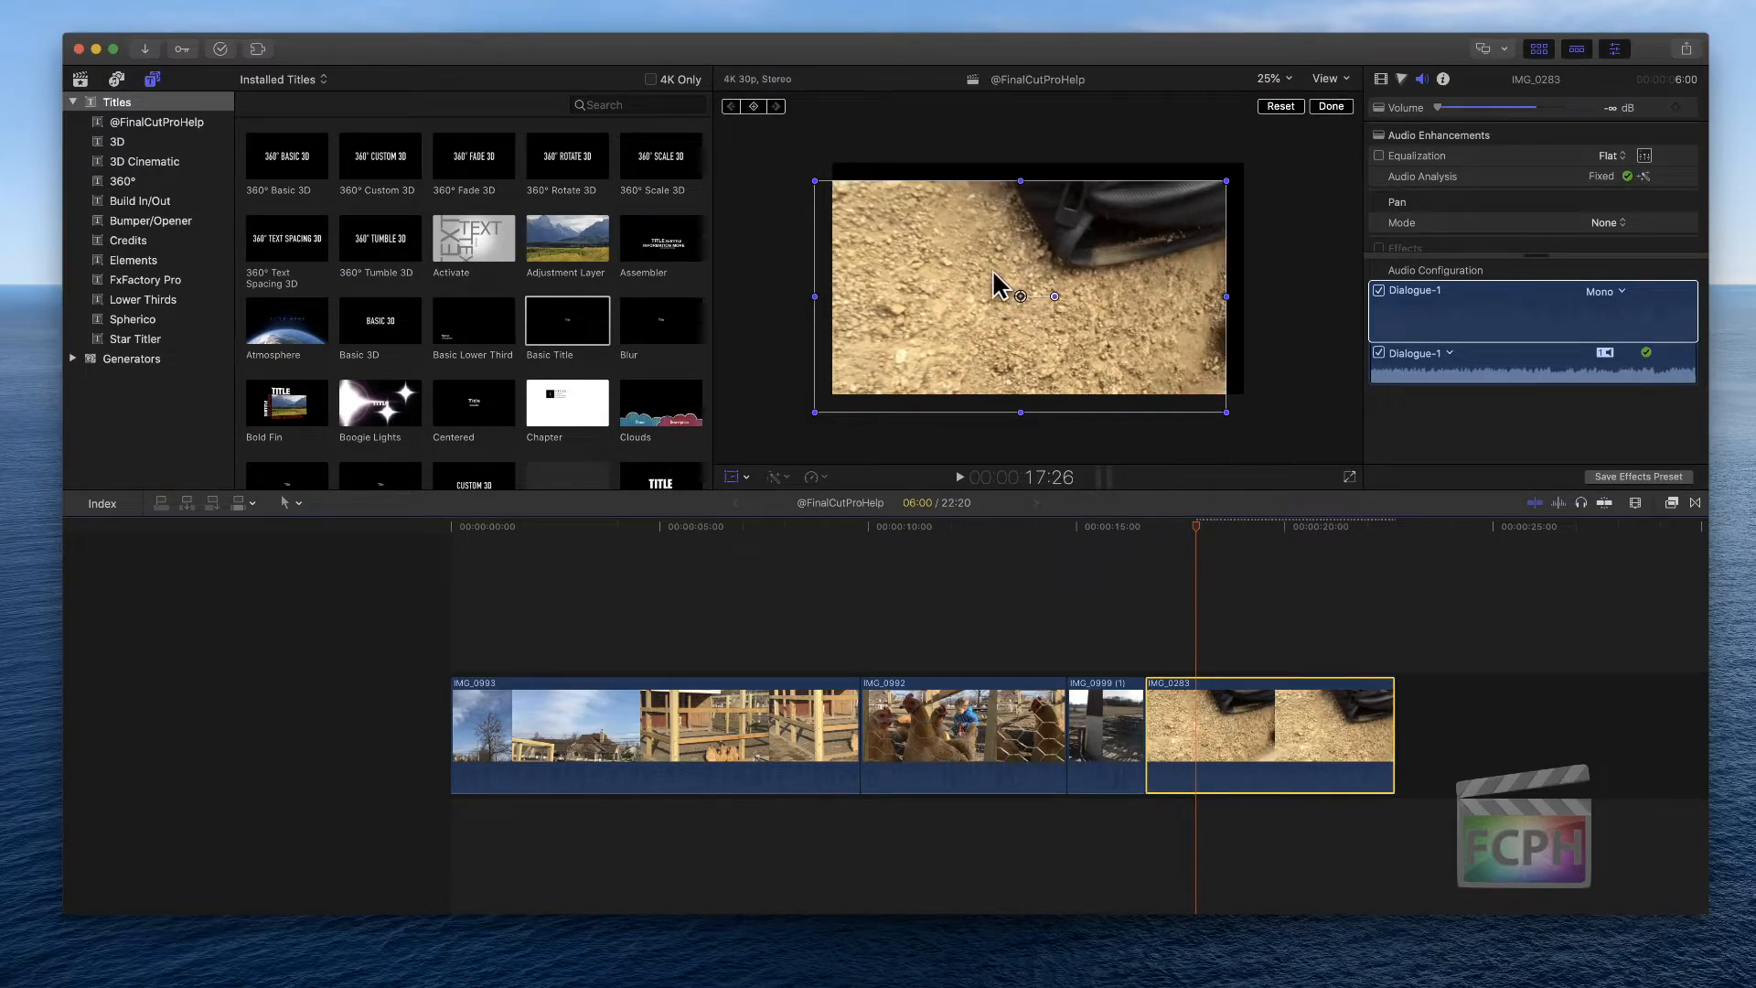
mouse_move(1224, 297)
left_mouse_down()
mouse_move(1177, 298)
mouse_move(1241, 304)
left_mouse_up()
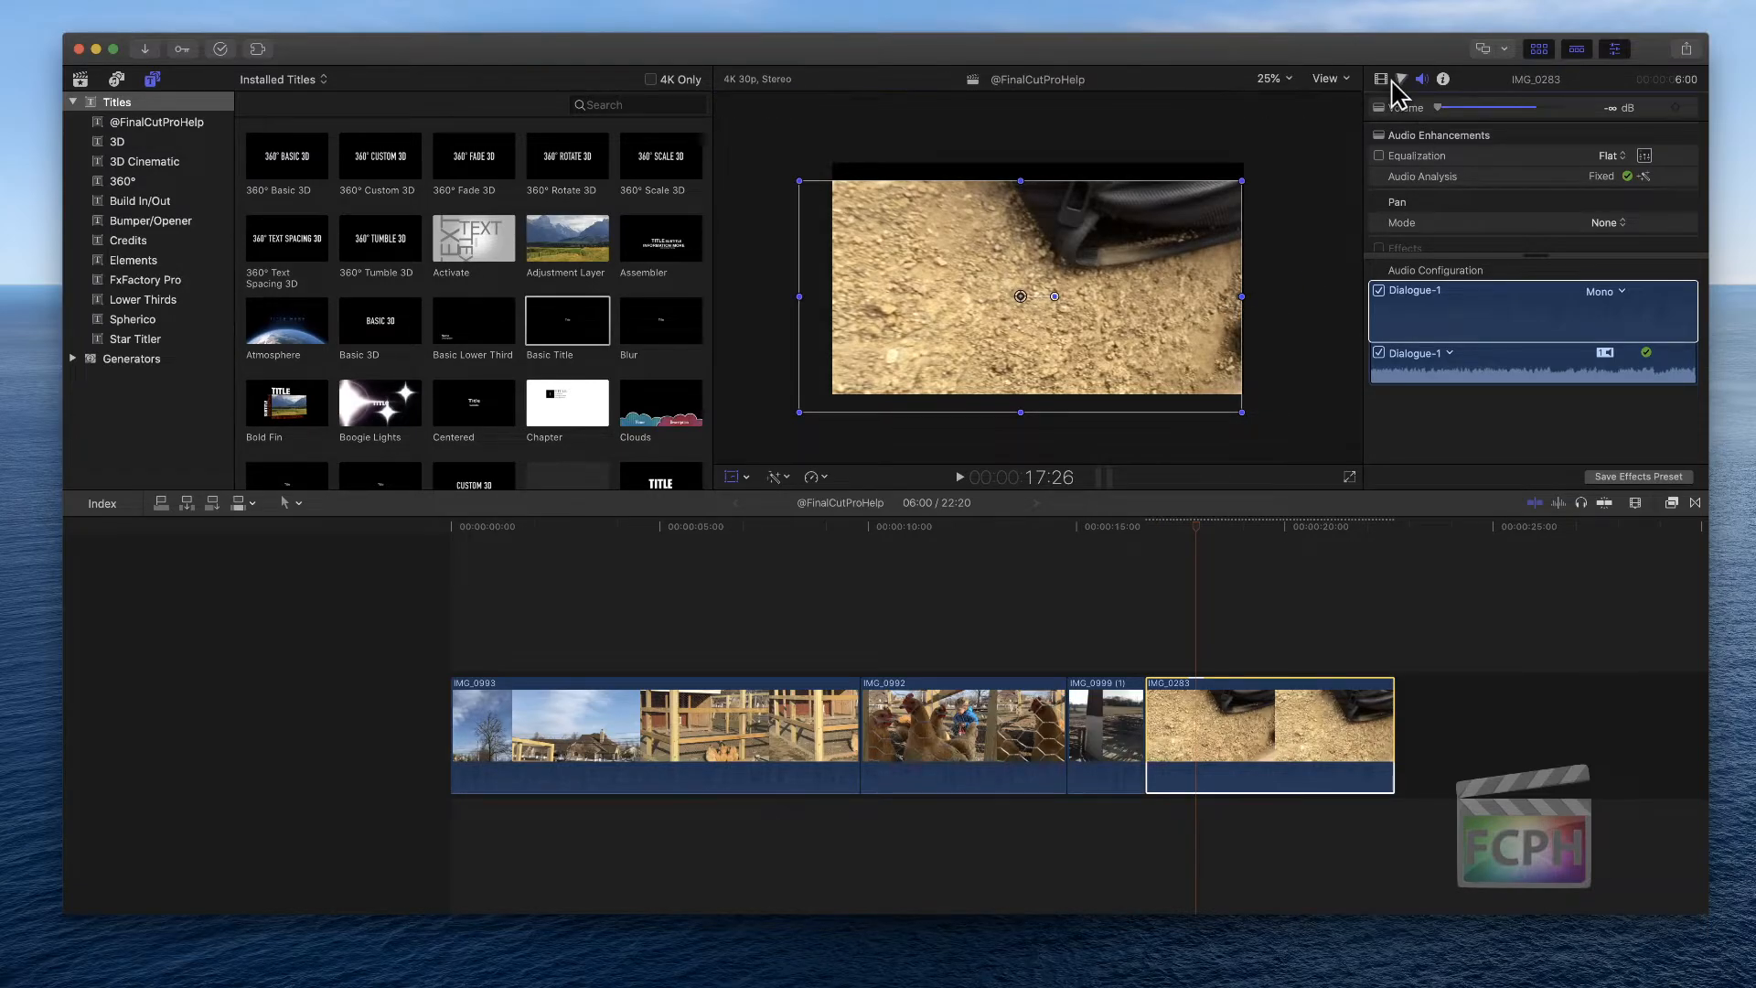
left_click_drag(1051, 298, 1047, 269)
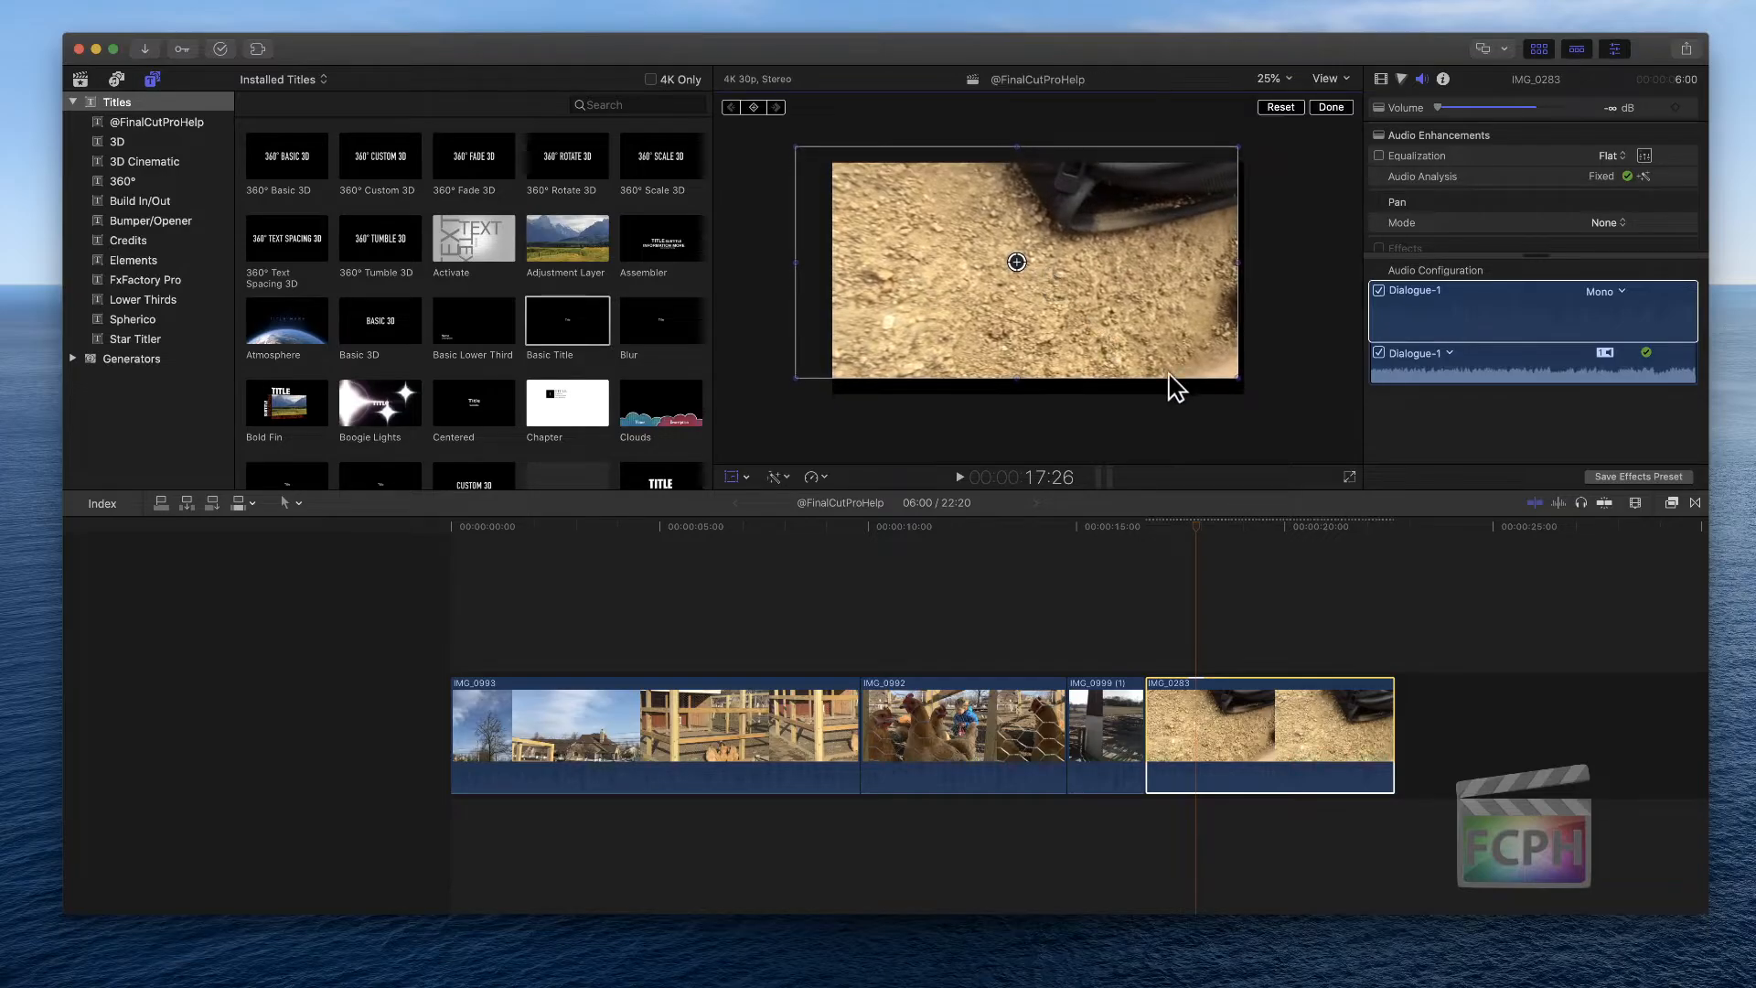
left_click_drag(1236, 378, 1187, 404)
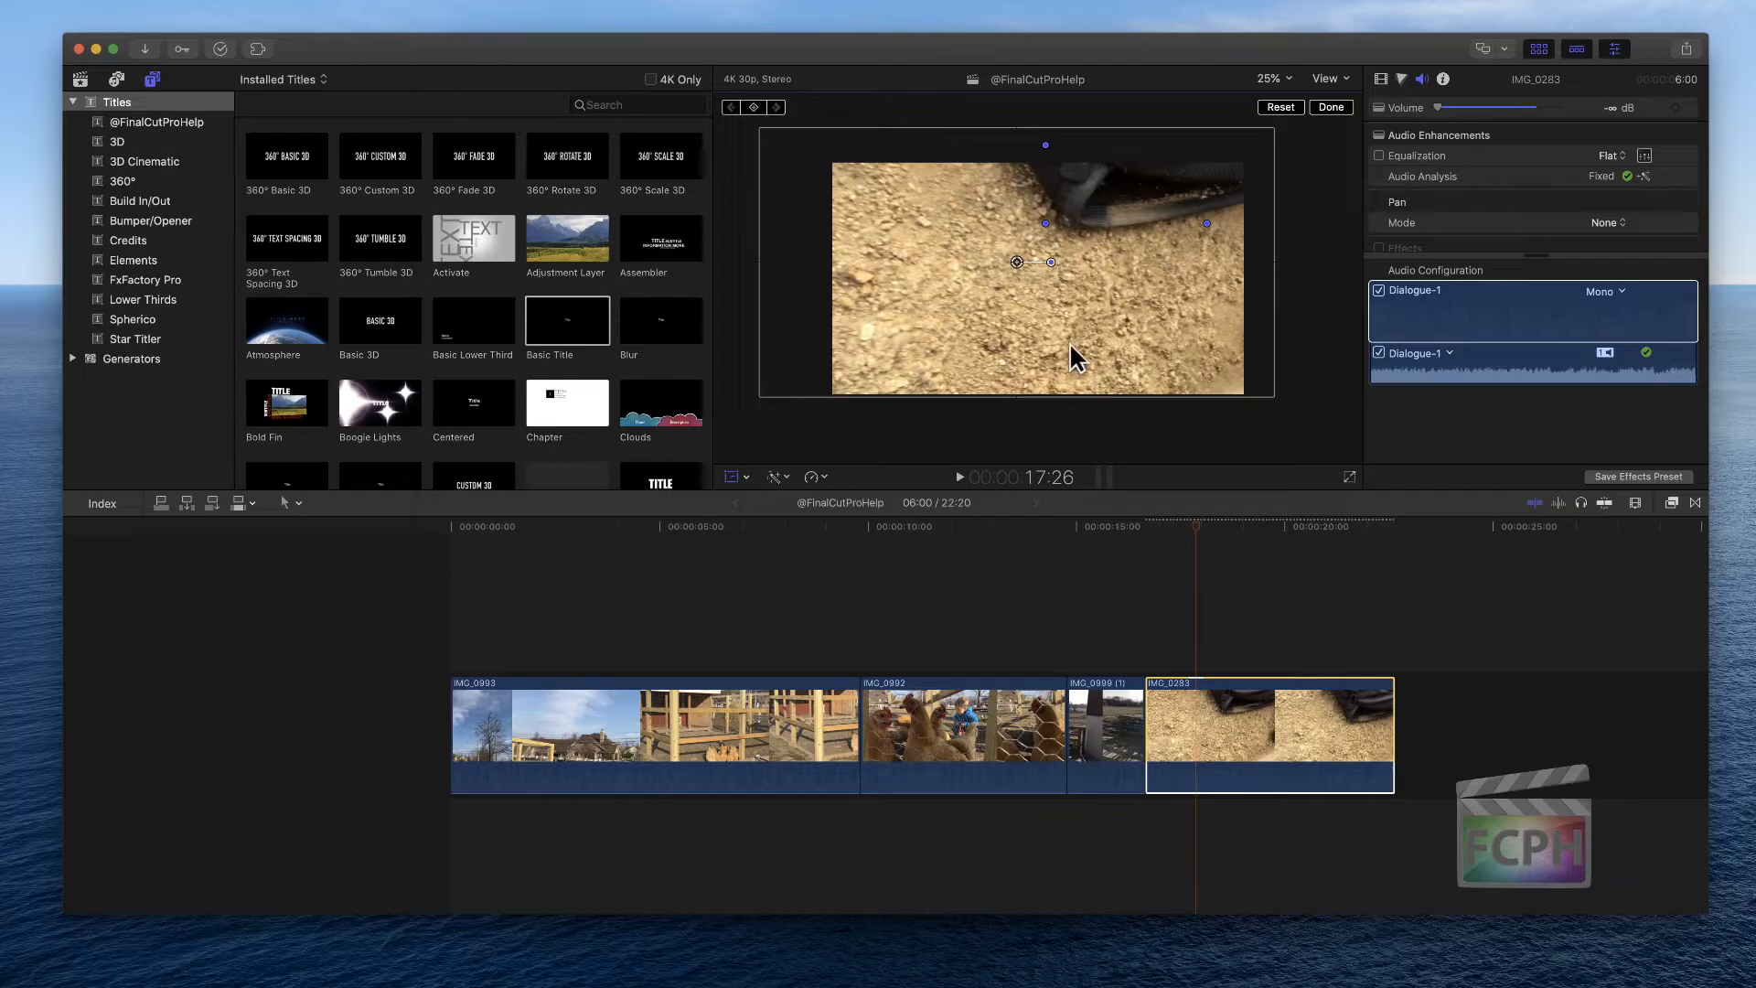
key("n")
left_click_drag(1275, 397, 1200, 391)
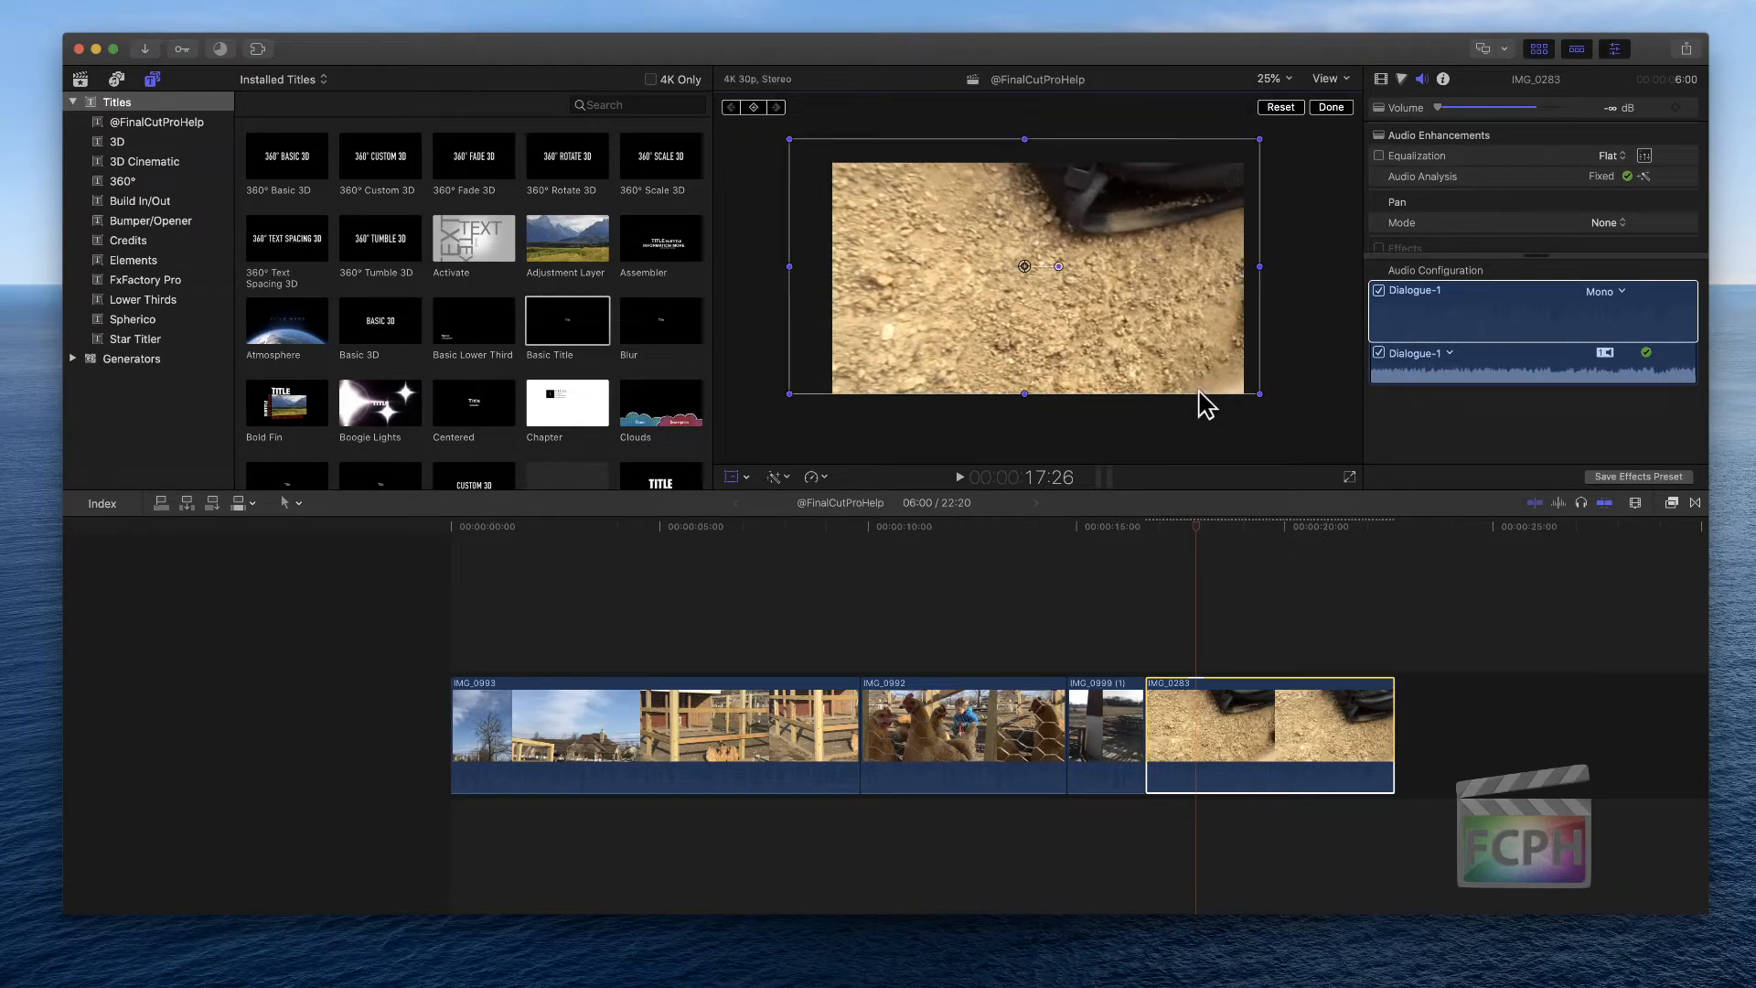
left_click_drag(1259, 266, 1219, 267)
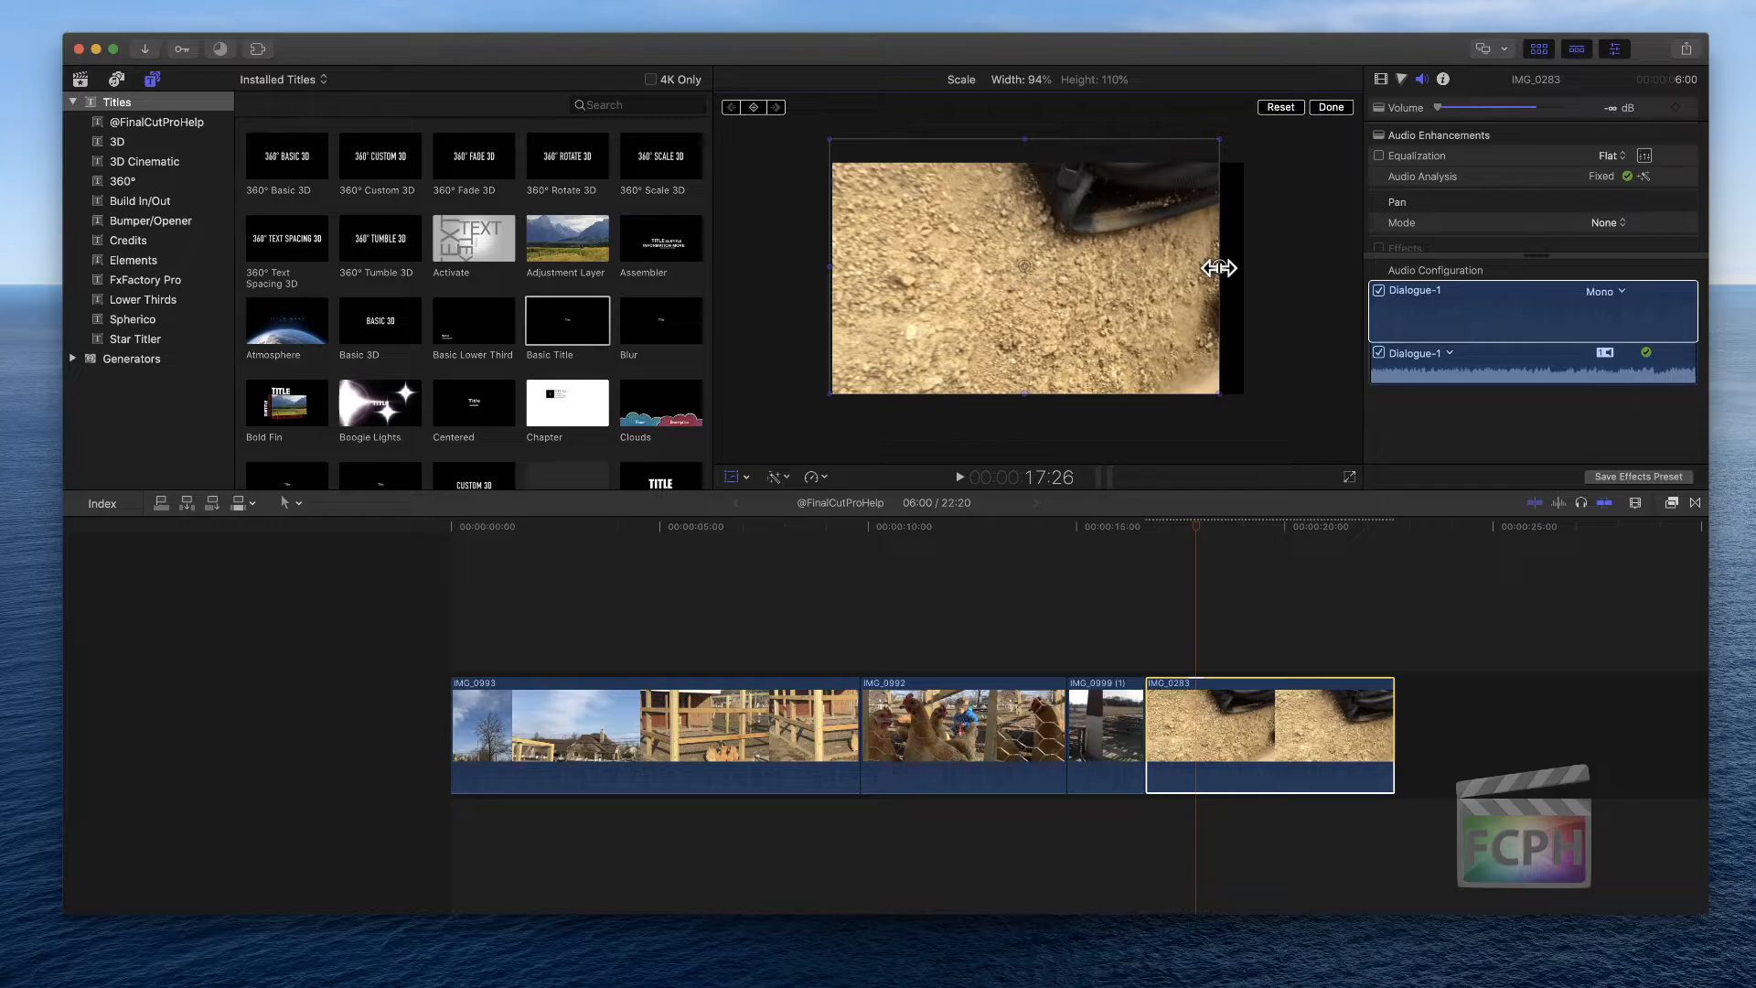
Reposition IMG_0283's frame so it sits centered in the viewer
mouse_move(1132, 311)
left_mouse_down()
mouse_move(1141, 349)
mouse_move(1162, 310)
mouse_move(1140, 300)
mouse_move(1133, 318)
left_mouse_up()
mouse_move(1032, 286)
left_mouse_down()
mouse_move(1057, 304)
mouse_move(1031, 298)
mouse_move(1038, 274)
mouse_move(1051, 290)
mouse_move(1039, 281)
left_mouse_up()
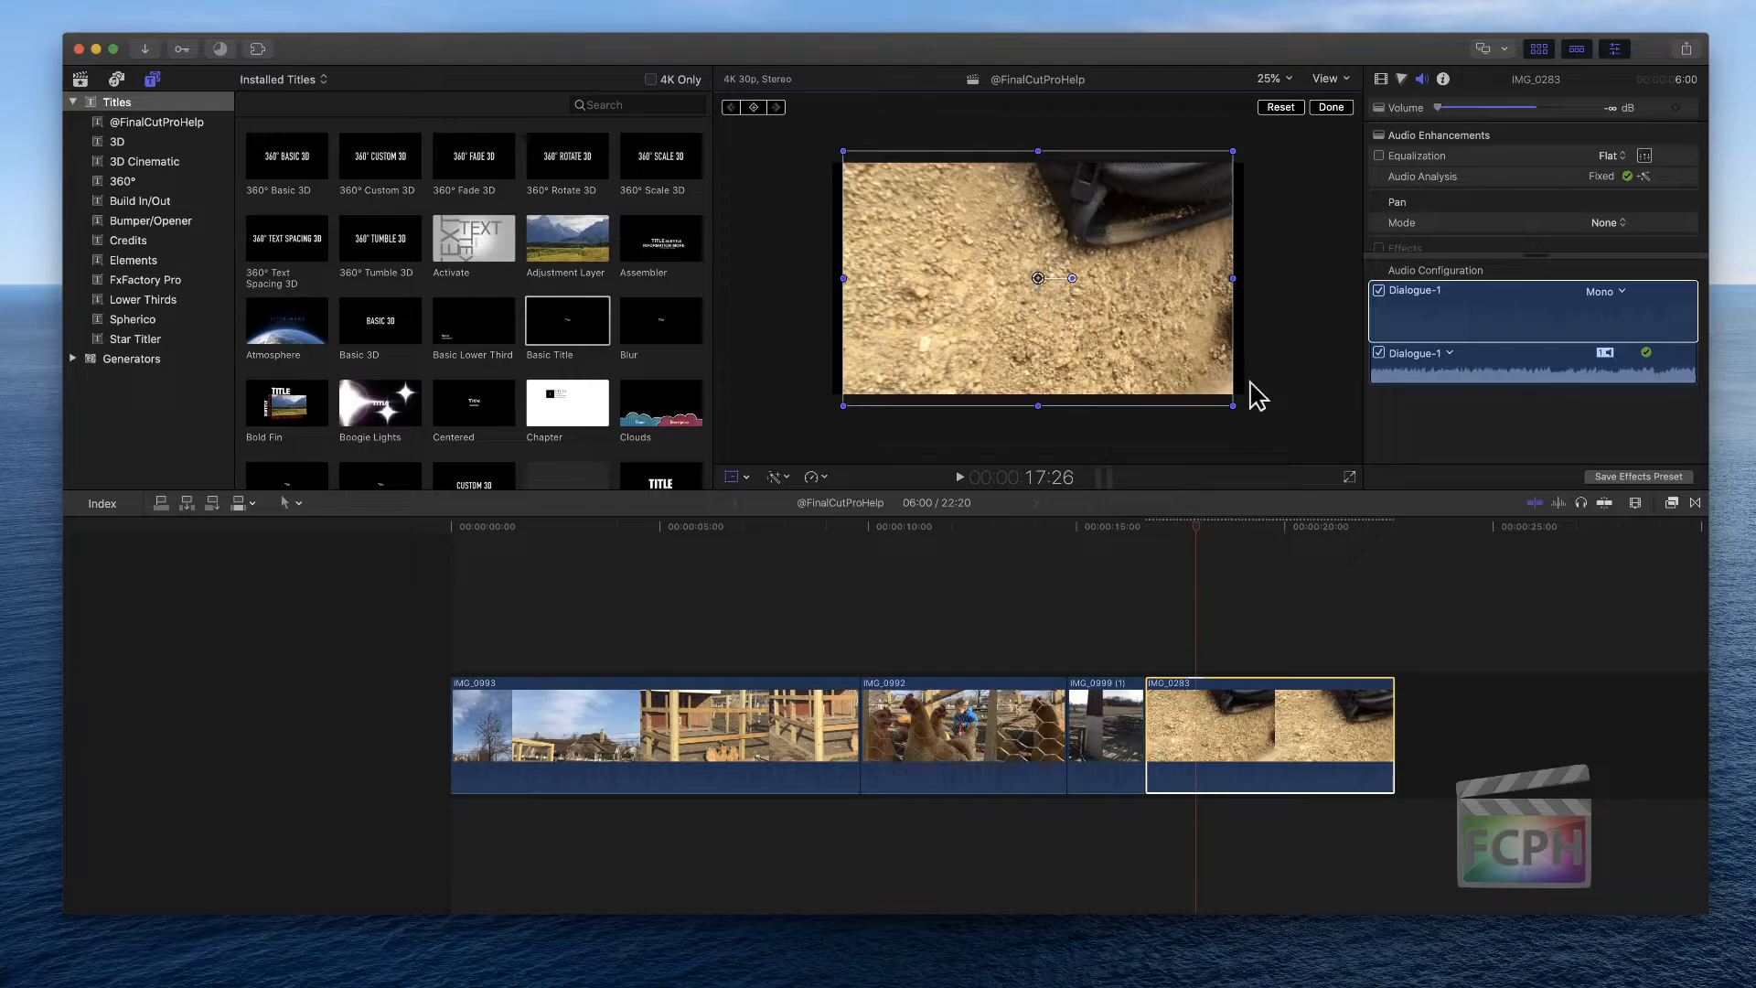
left_click_drag(1039, 282, 1039, 279)
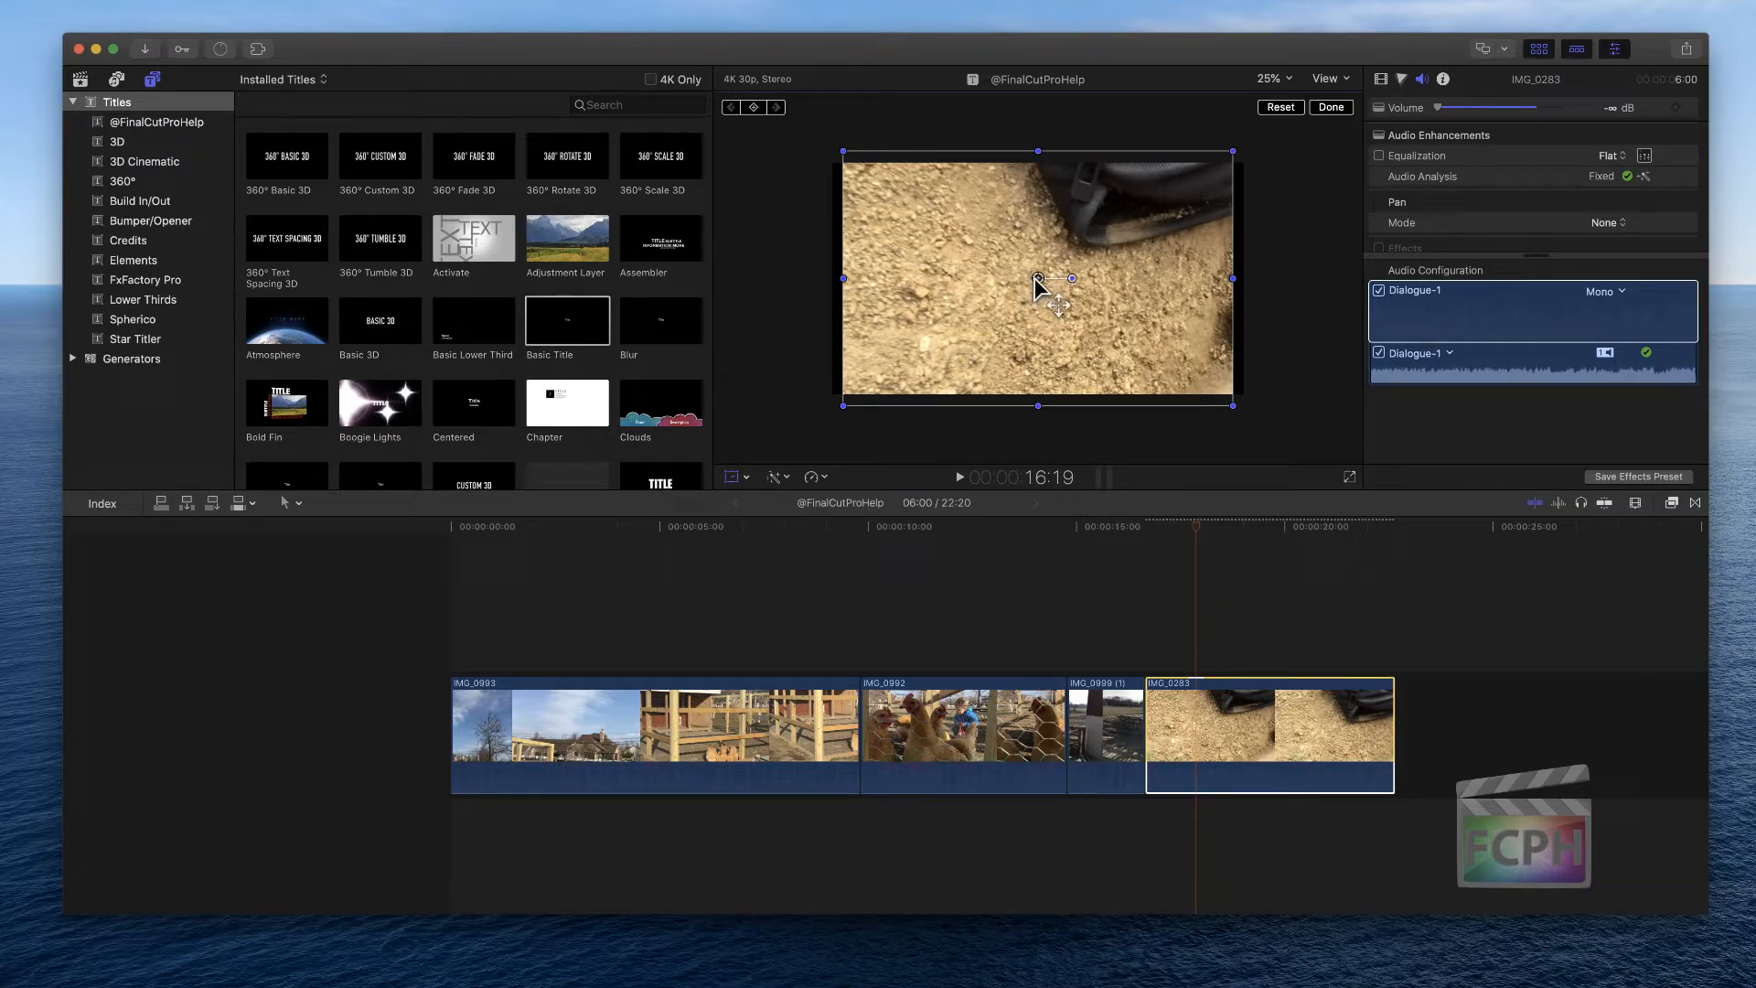
mouse_move(1036, 279)
left_mouse_down()
mouse_move(1040, 296)
mouse_move(1047, 274)
mouse_move(1020, 286)
mouse_move(1051, 278)
mouse_move(1023, 275)
mouse_move(1051, 271)
mouse_move(1030, 259)
mouse_move(1056, 285)
mouse_move(1032, 290)
left_mouse_up()
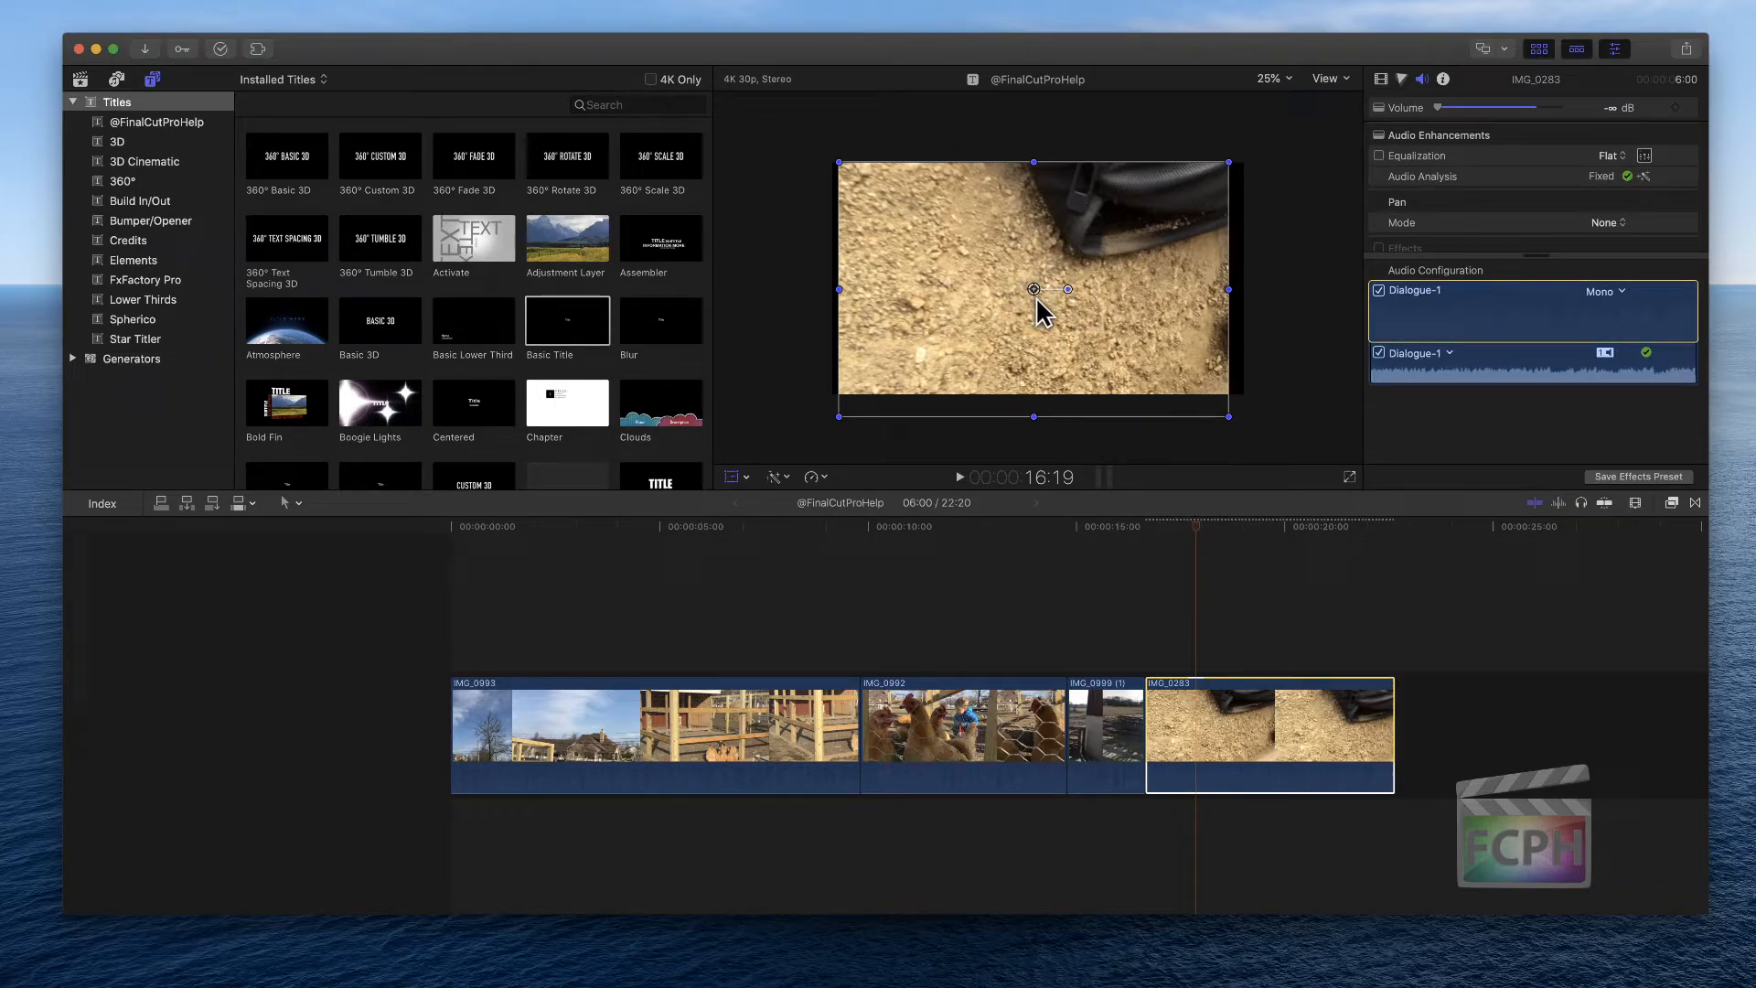
mouse_move(1033, 289)
left_mouse_down()
mouse_move(1039, 267)
mouse_move(1051, 289)
mouse_move(999, 292)
mouse_move(1051, 259)
mouse_move(1074, 294)
mouse_move(1015, 293)
mouse_move(1051, 266)
mouse_move(1038, 294)
left_mouse_up()
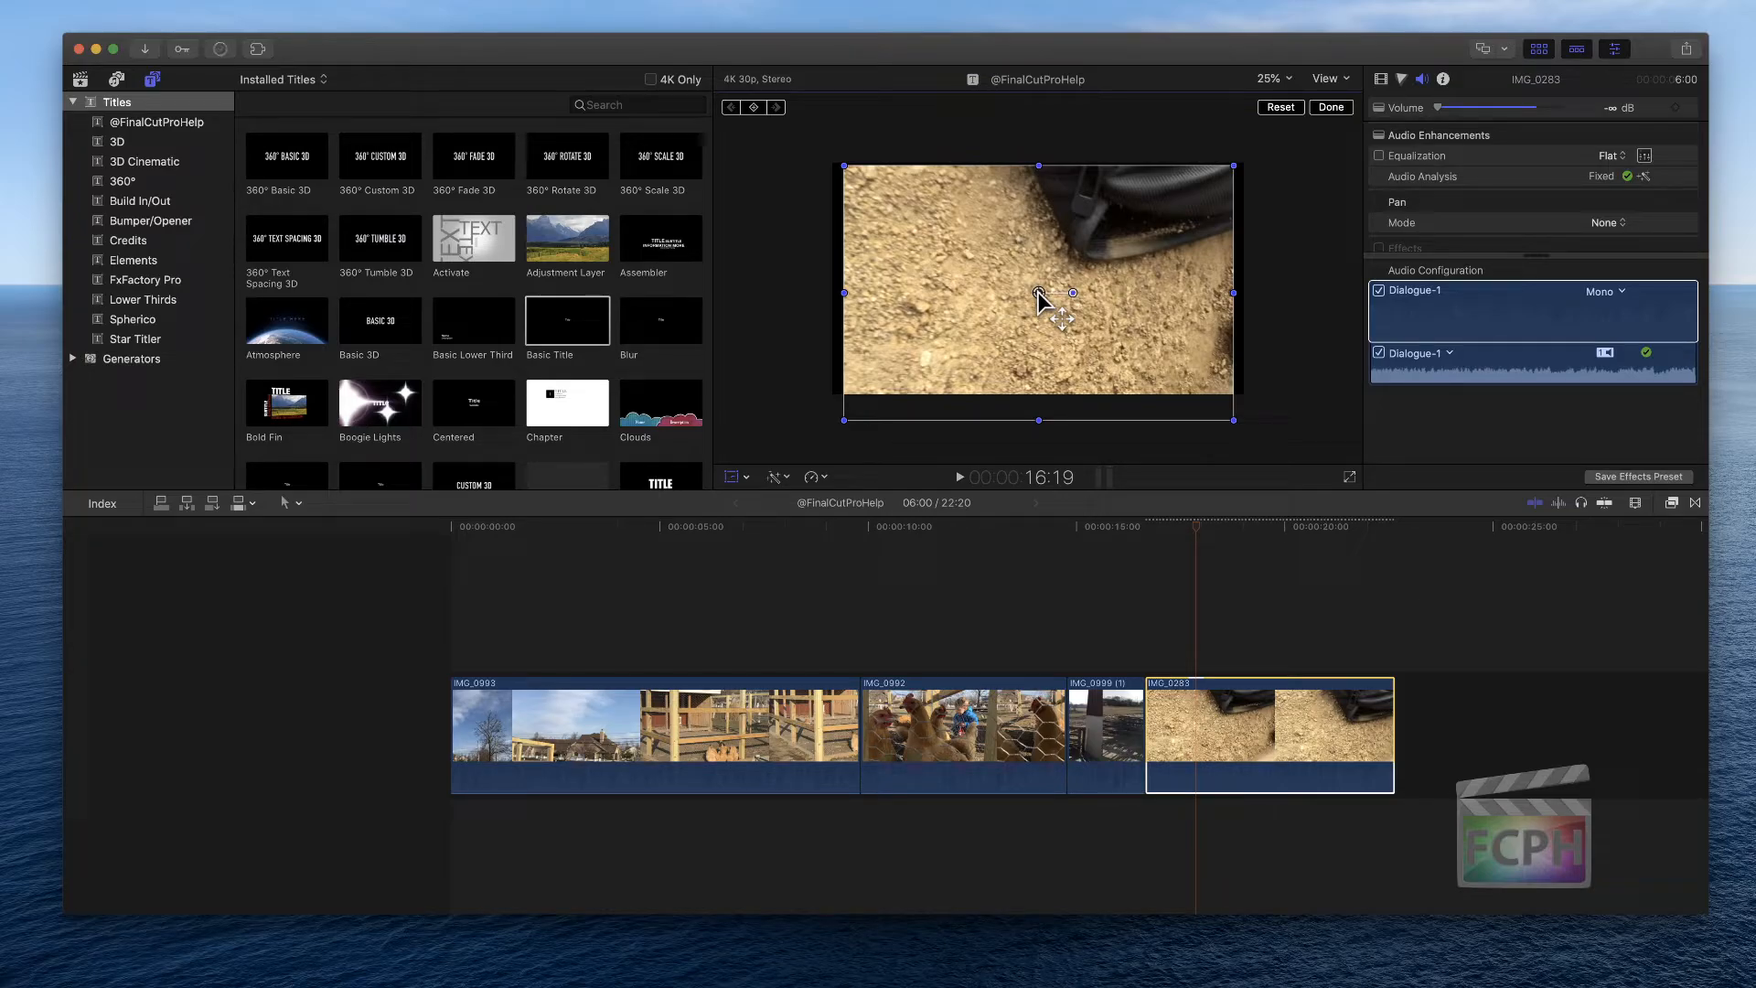
left_click_drag(1039, 293, 1039, 281)
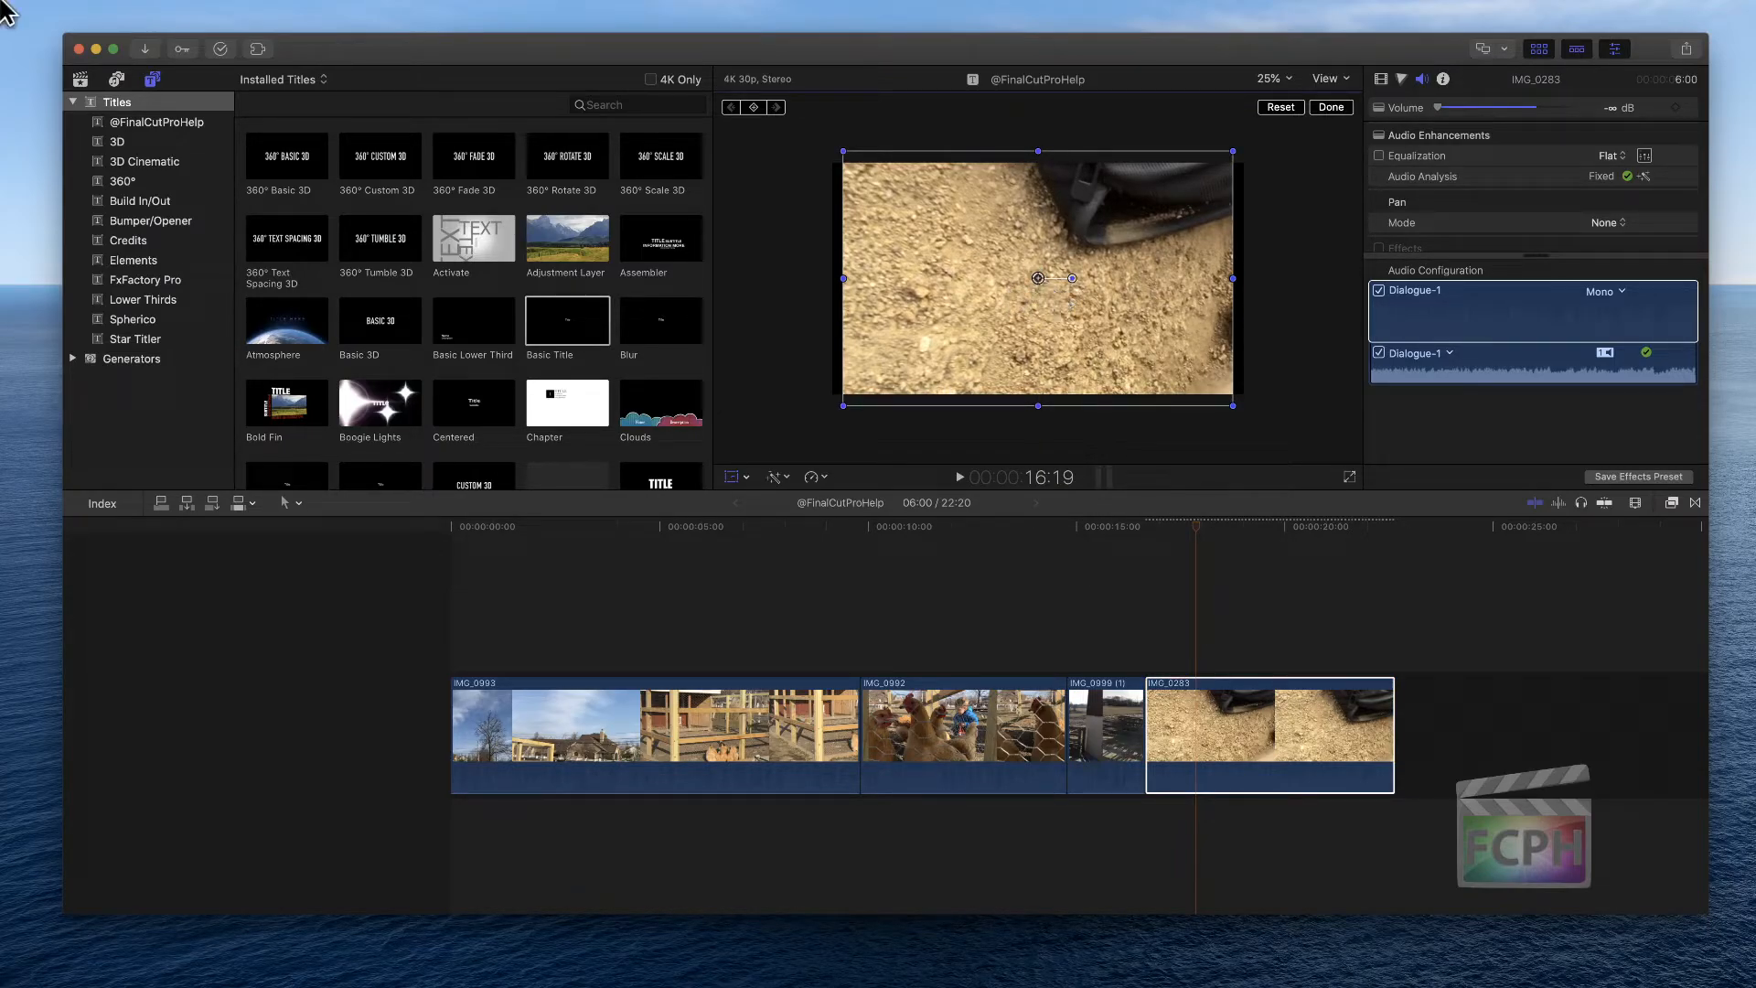
Open Final Cut Pro's preferences, look through the Playback and General settings, and close the window
mouse_move(2, 2)
left_click(80, 9)
left_click(115, 60)
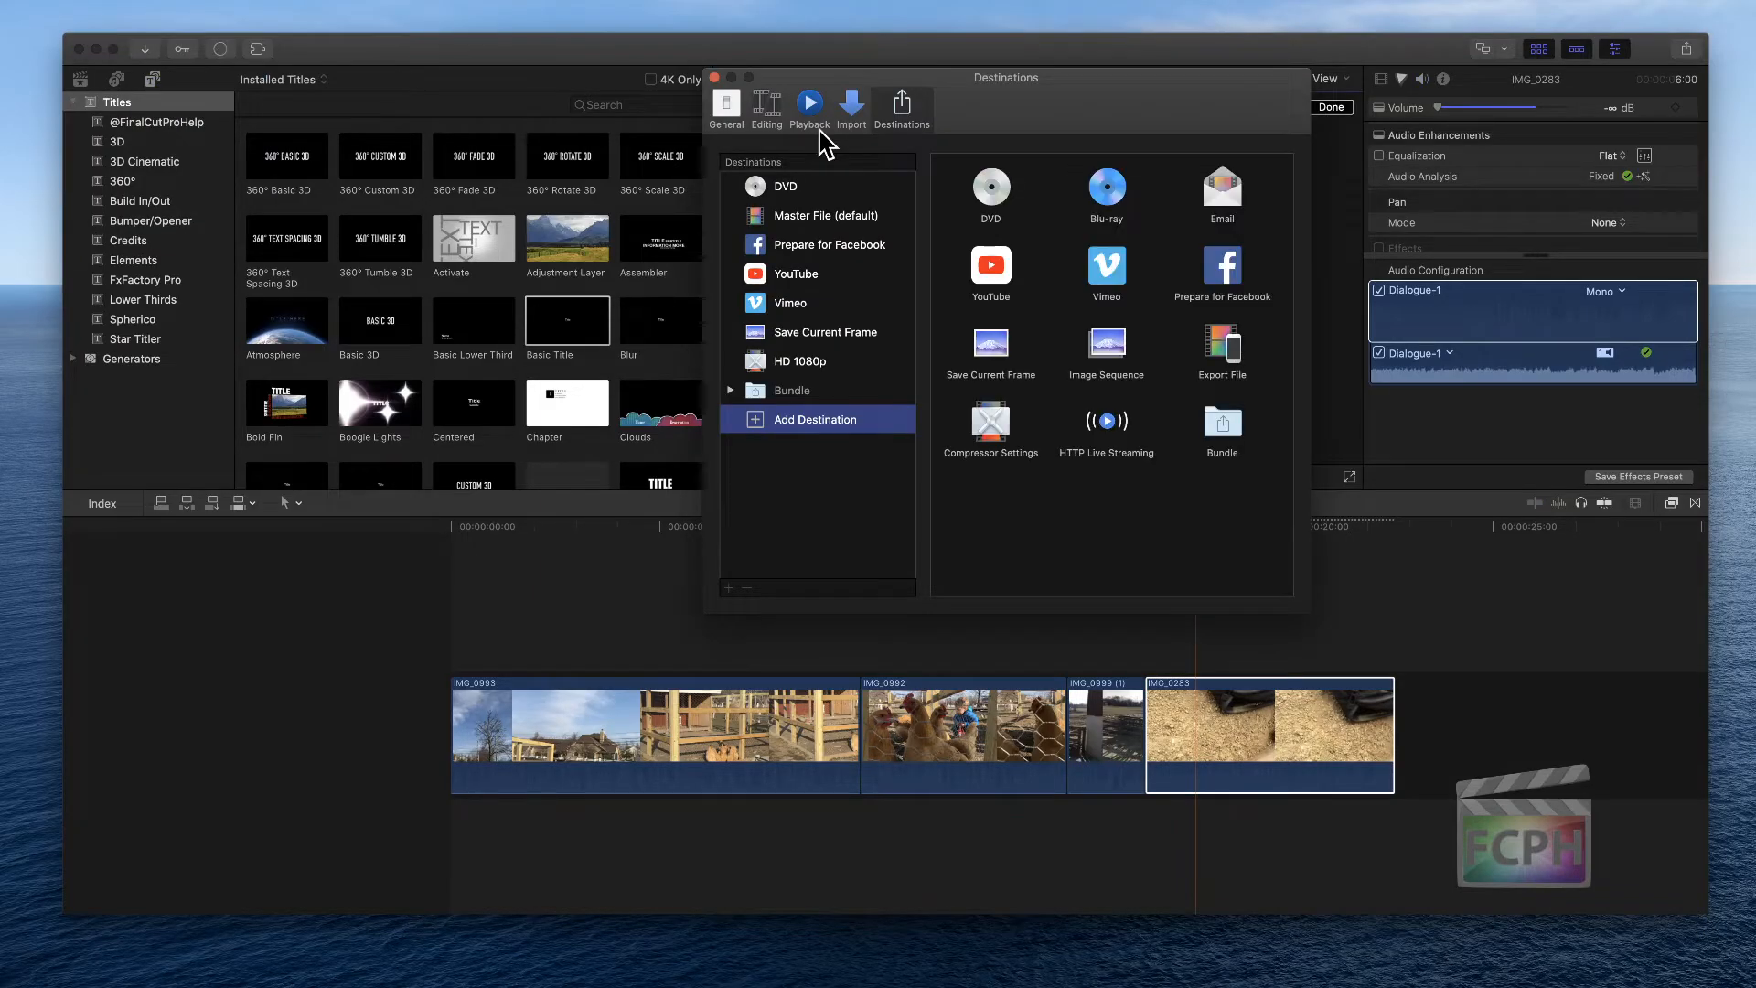
left_click(814, 117)
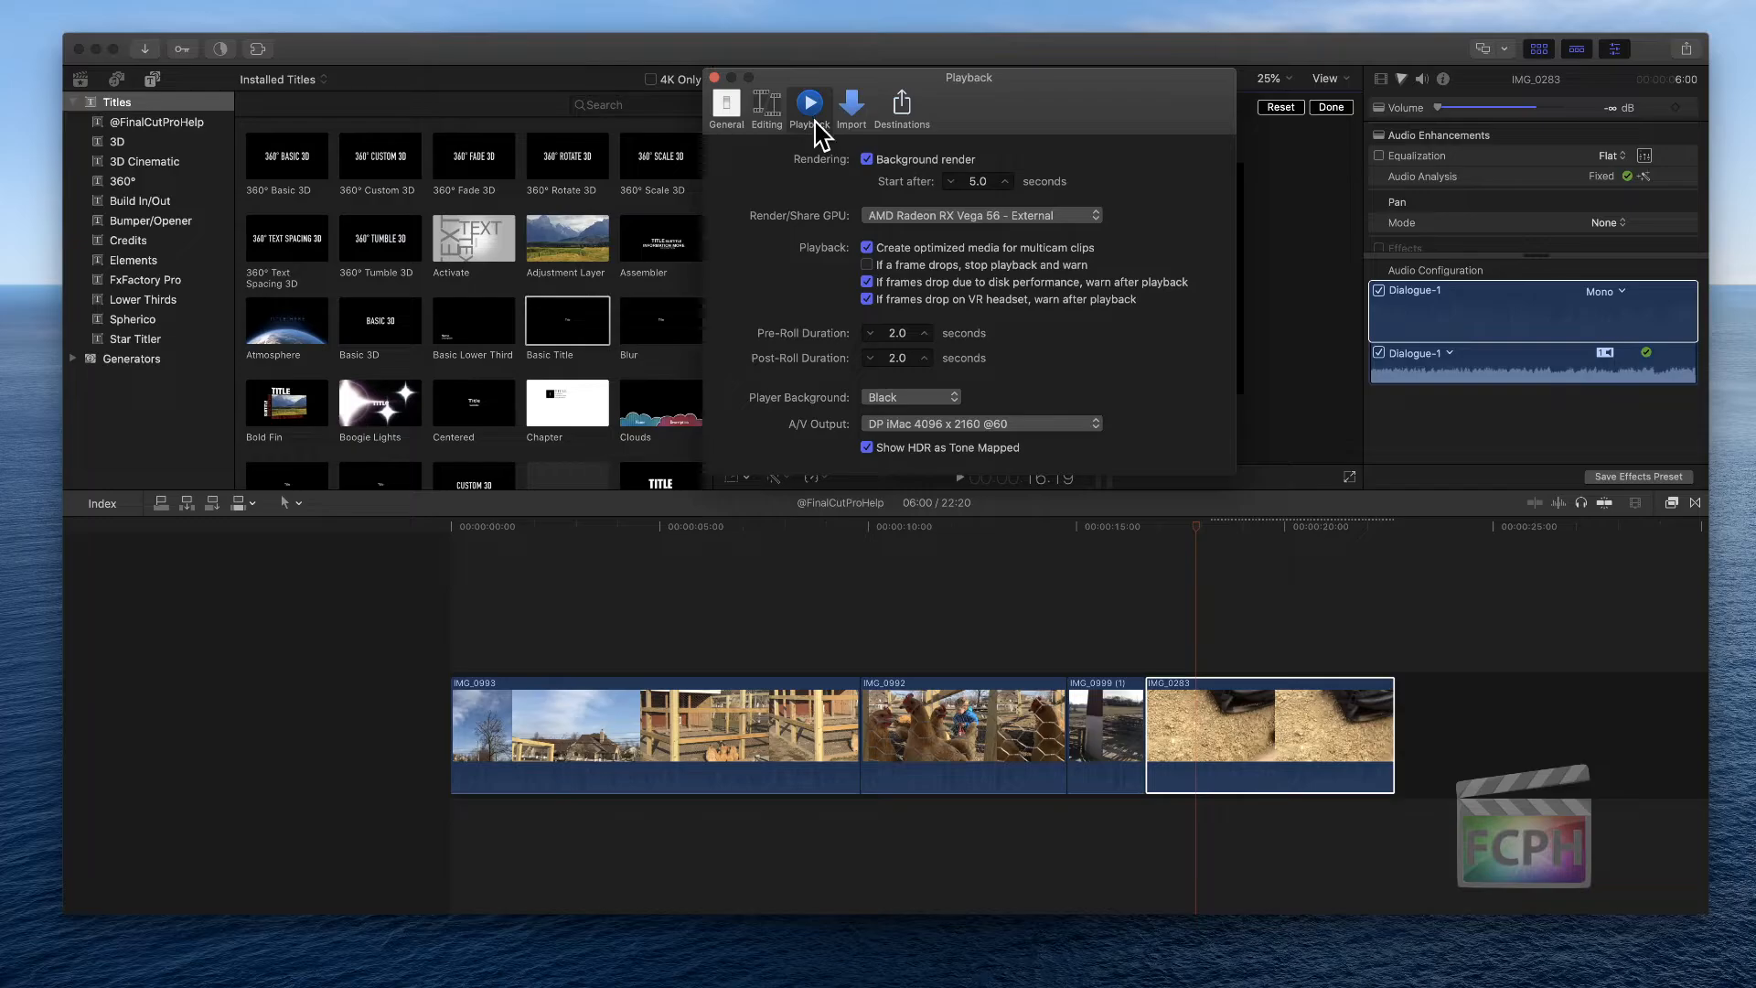
left_click(729, 110)
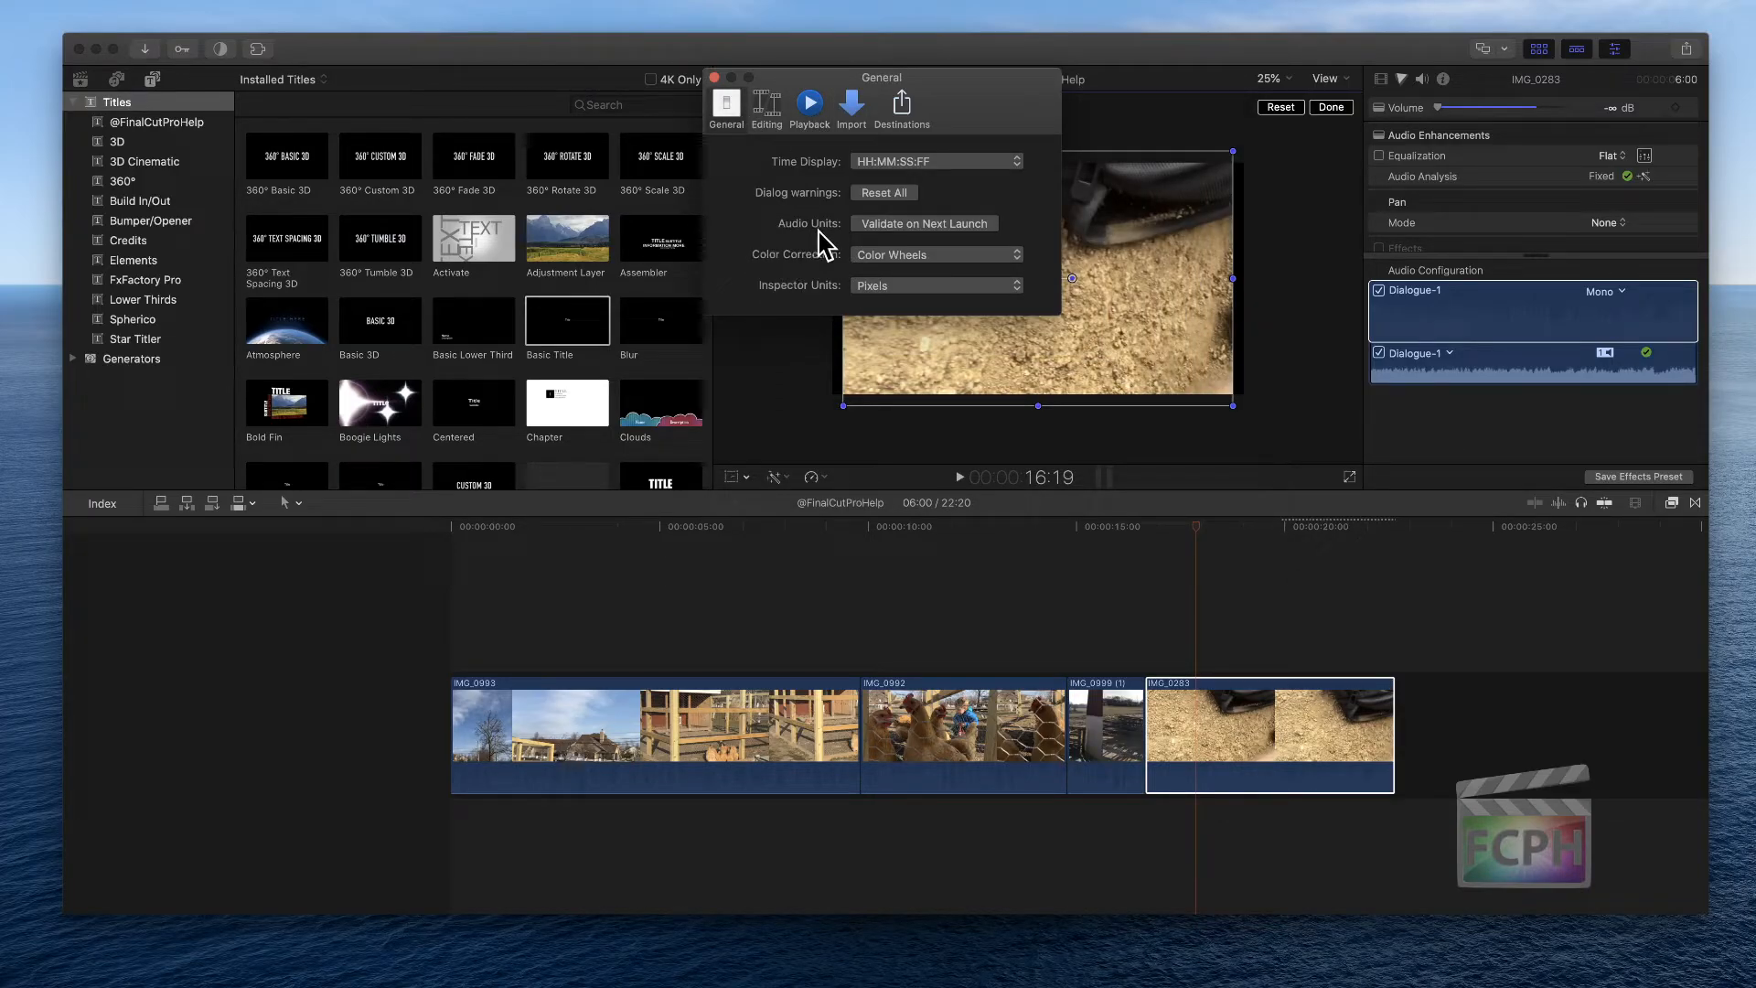
left_click(774, 113)
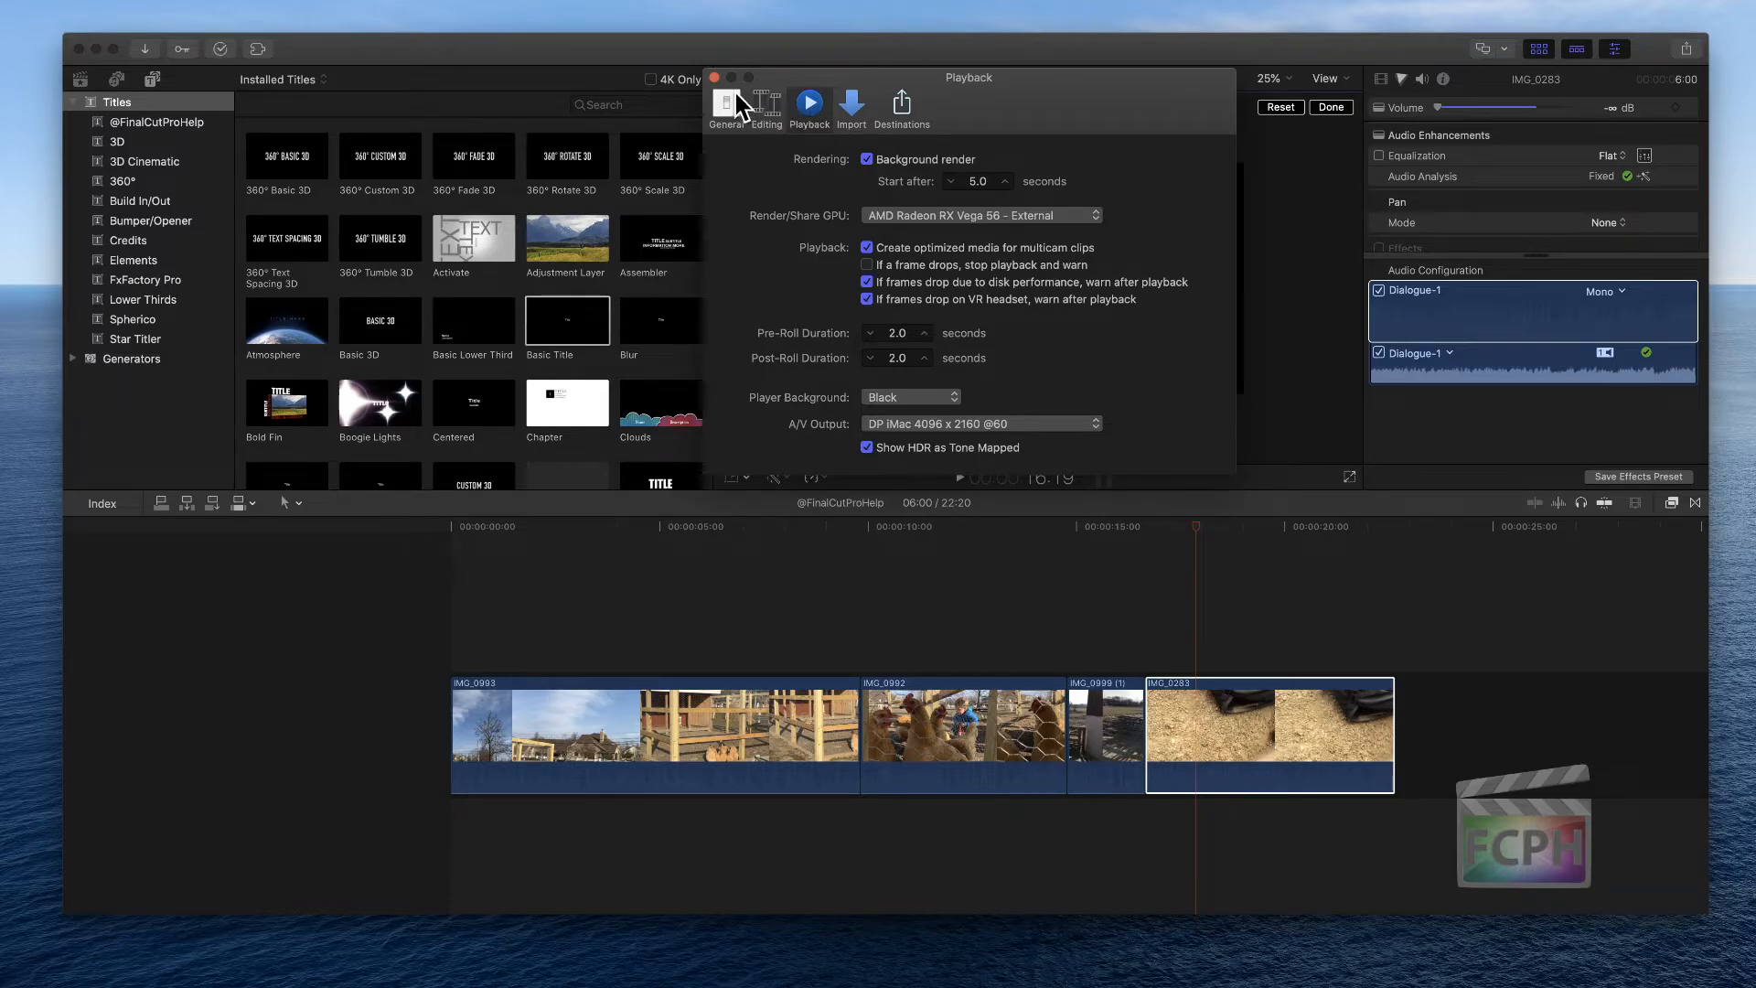
left_click(714, 77)
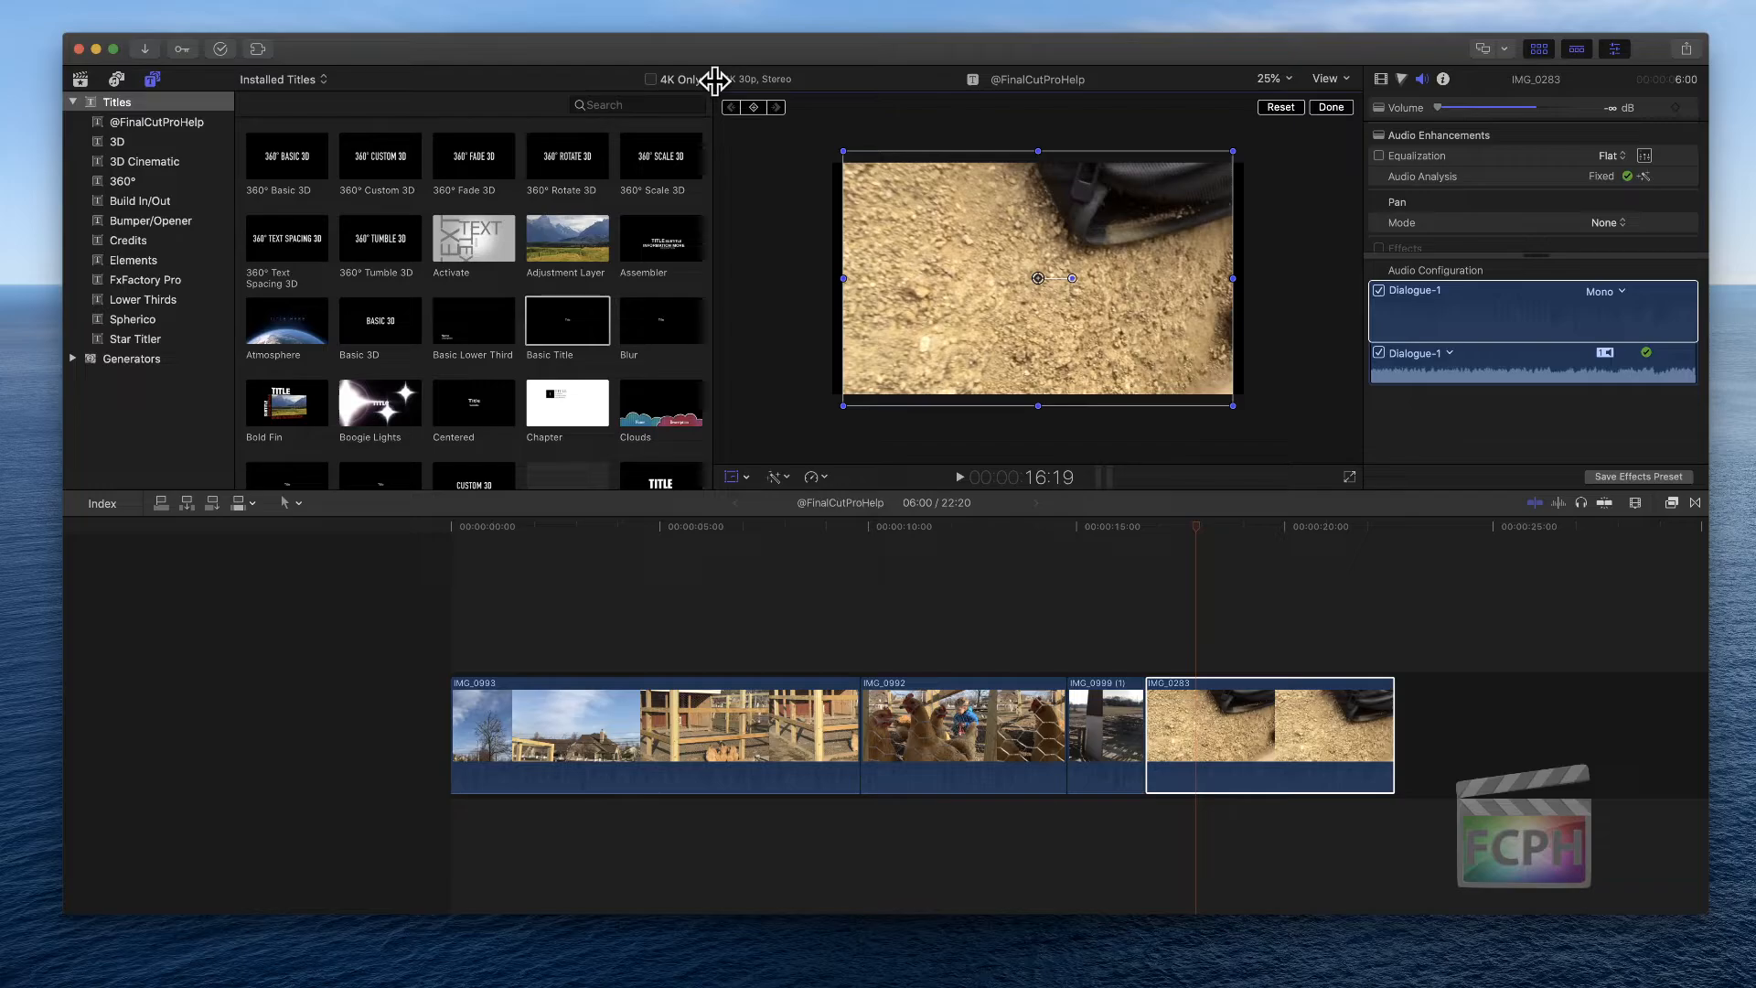
Extend IMG_0999 (1)'s end by about one second at its edit with IMG_0283
mouse_move(939, 294)
left_mouse_down()
mouse_move(971, 294)
mouse_move(940, 284)
mouse_move(954, 265)
mouse_move(905, 302)
mouse_move(953, 286)
mouse_move(924, 289)
left_mouse_up()
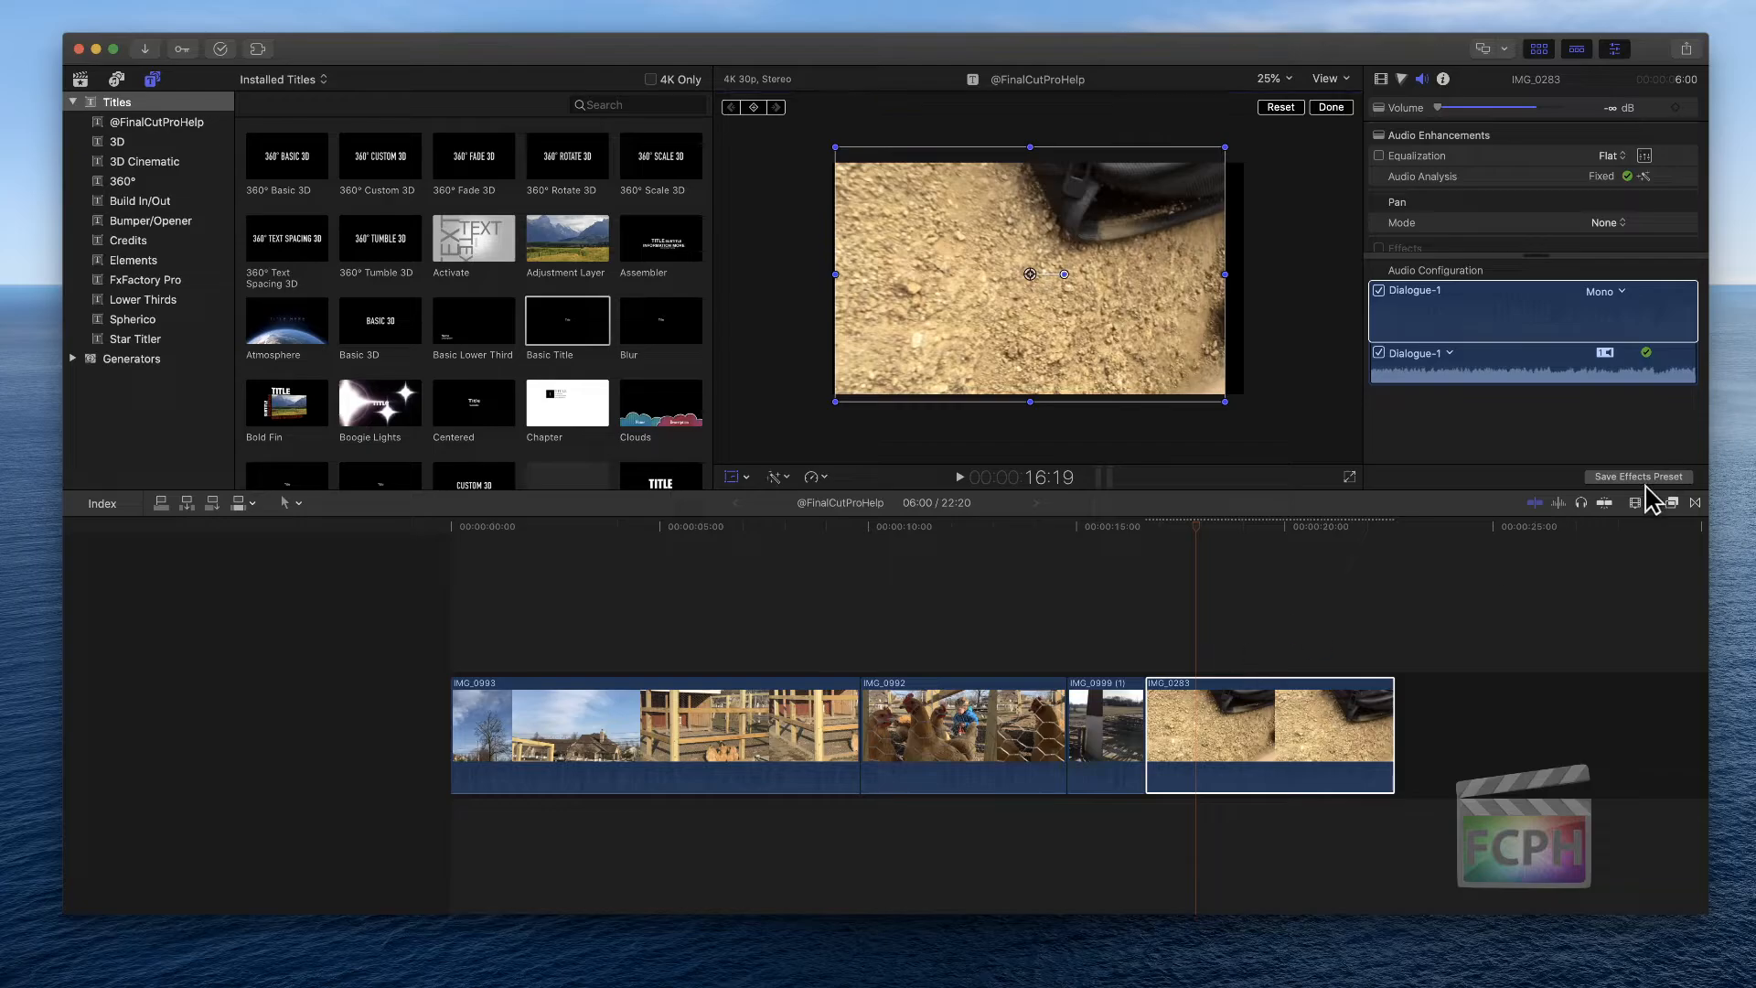
left_click(1604, 505)
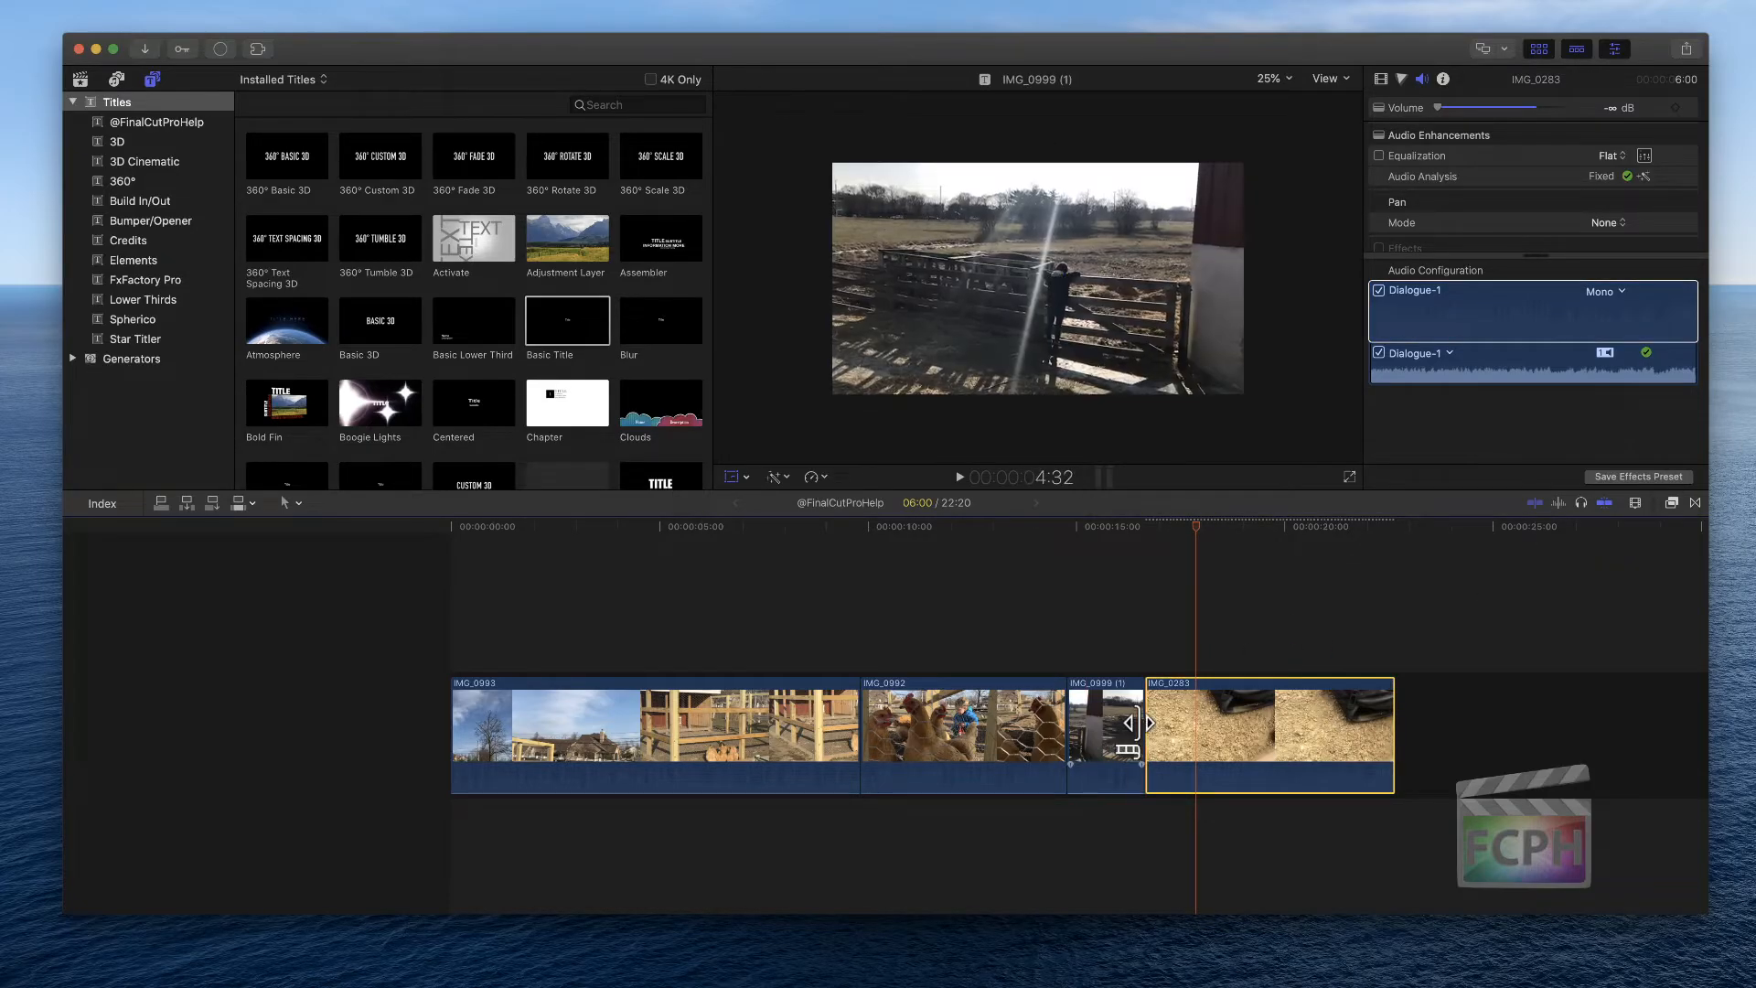
left_click_drag(1145, 722, 1185, 723)
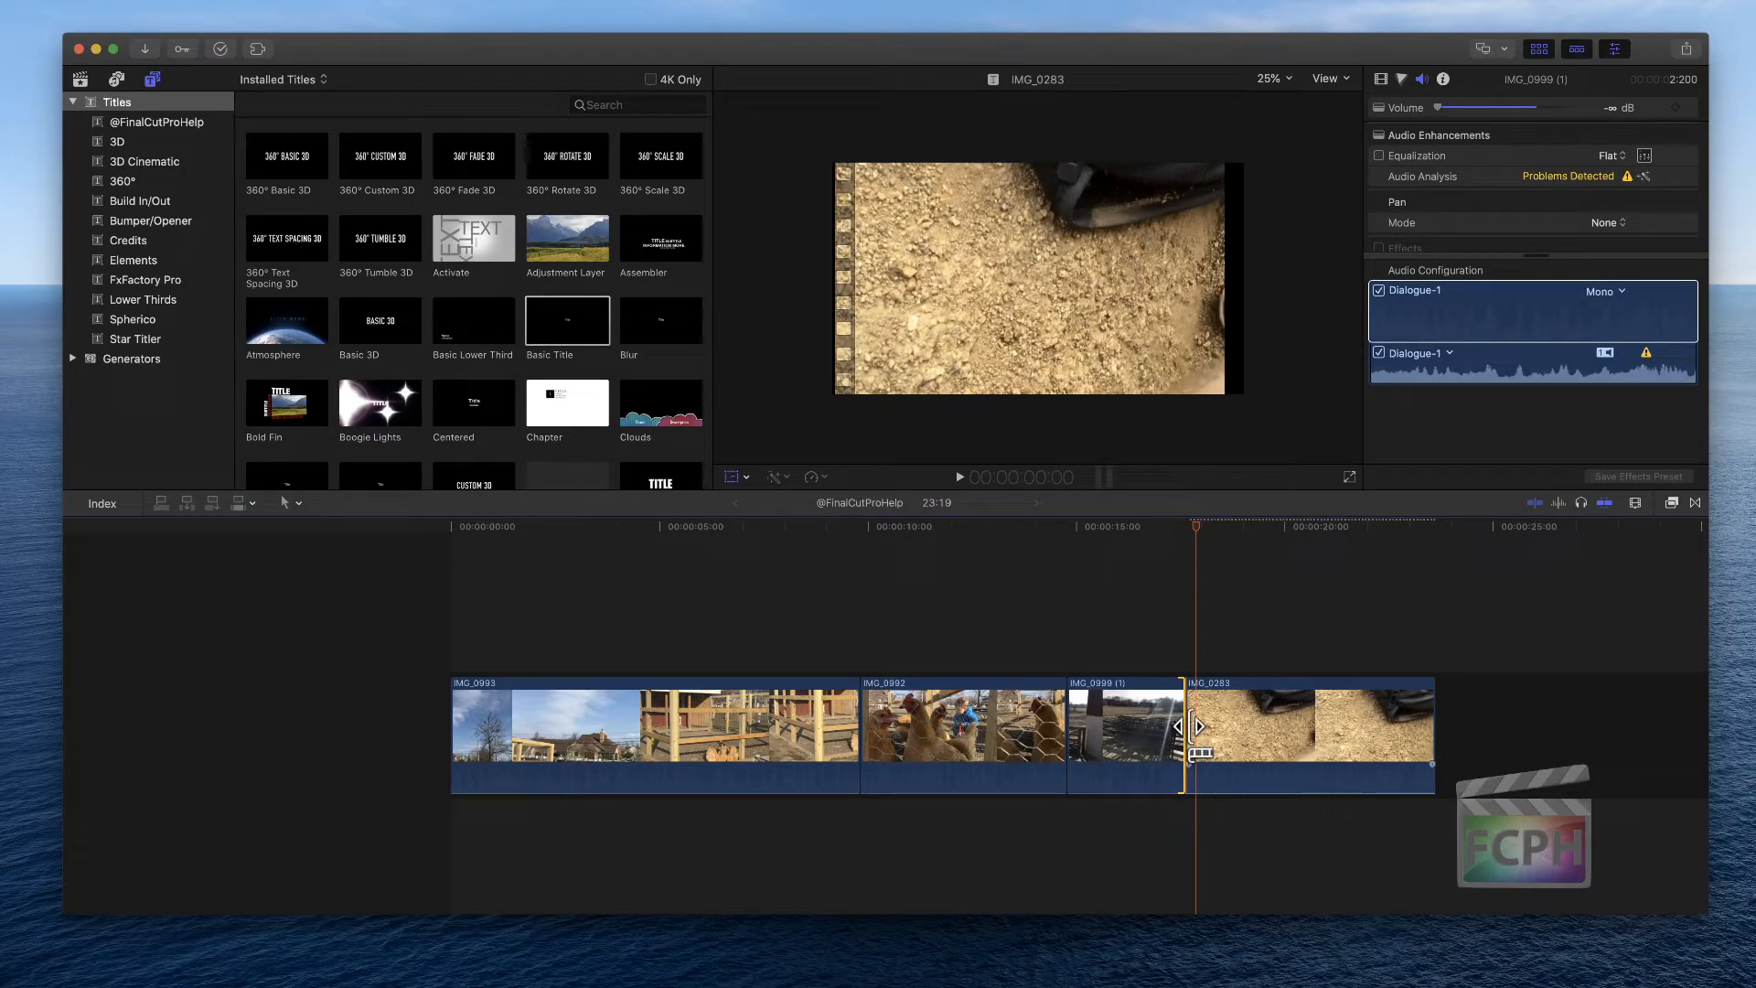
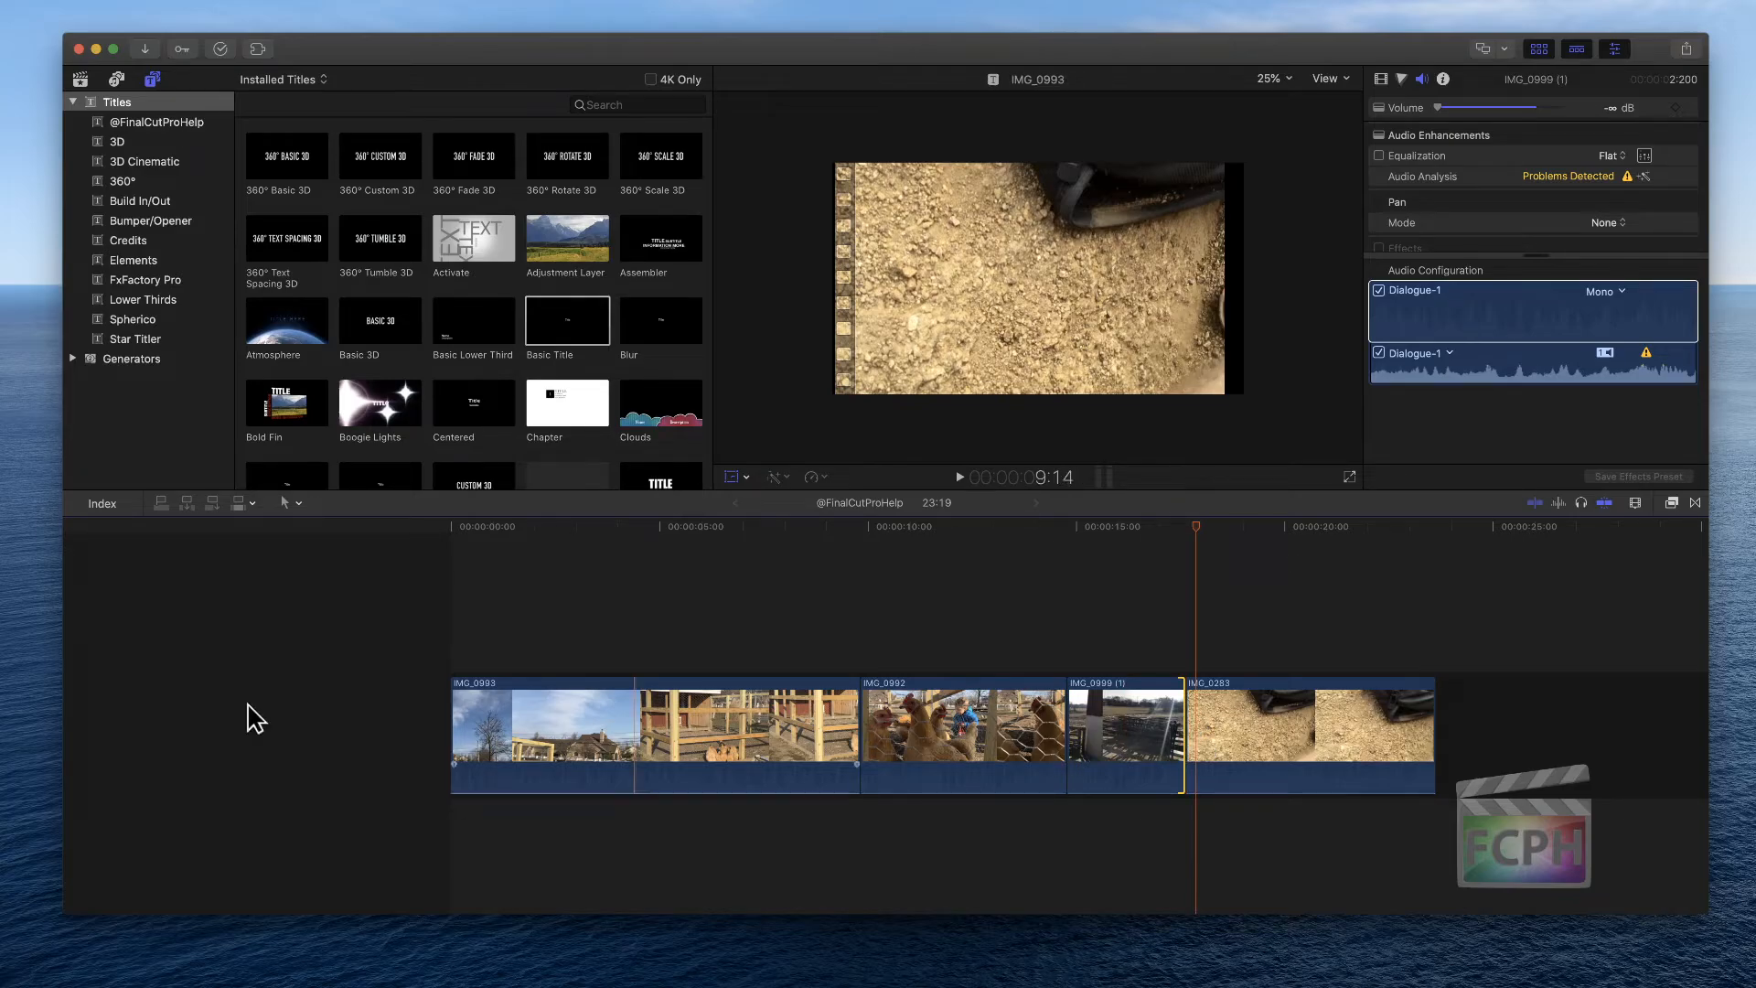
key("super+Tab")
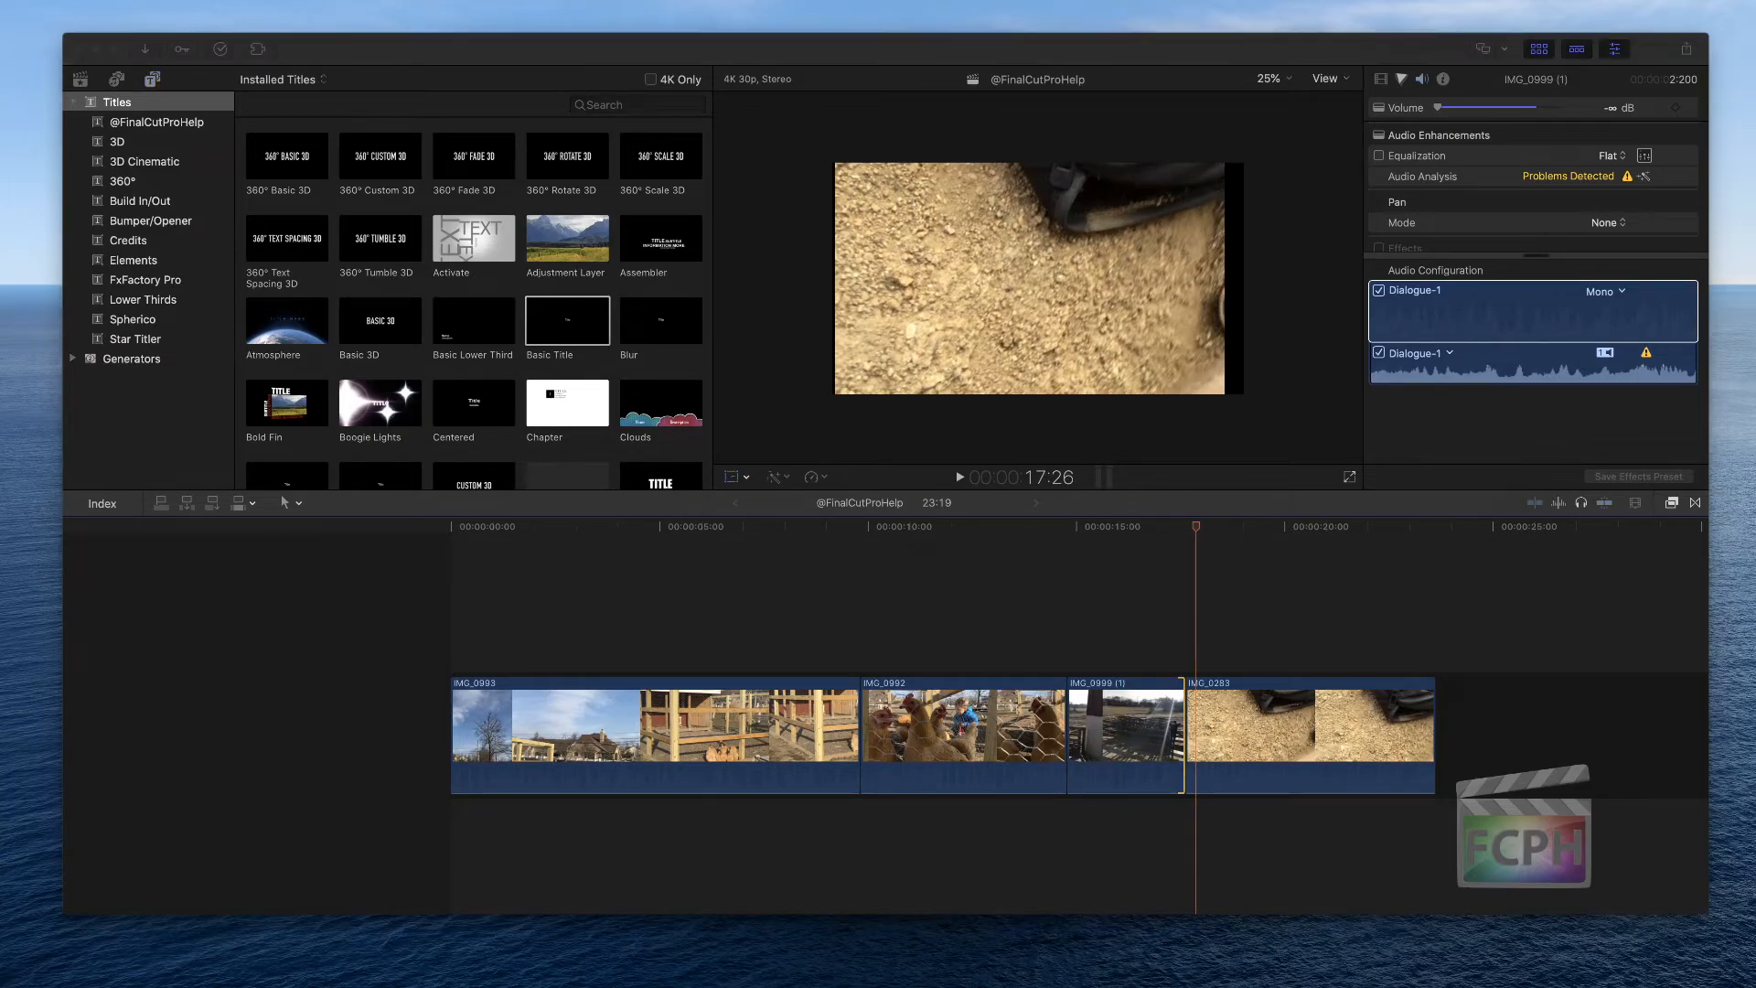